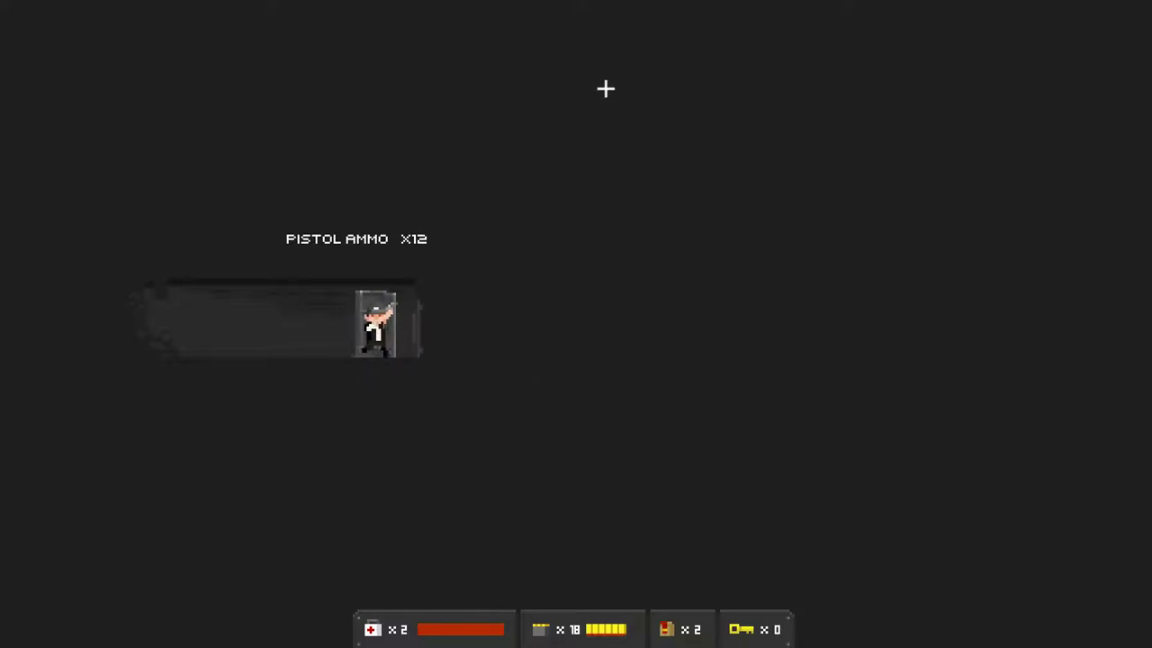
Approach the enemy in the next room and loot its corpse for ammo and cigarettes
{"action": "key", "text": "a"}
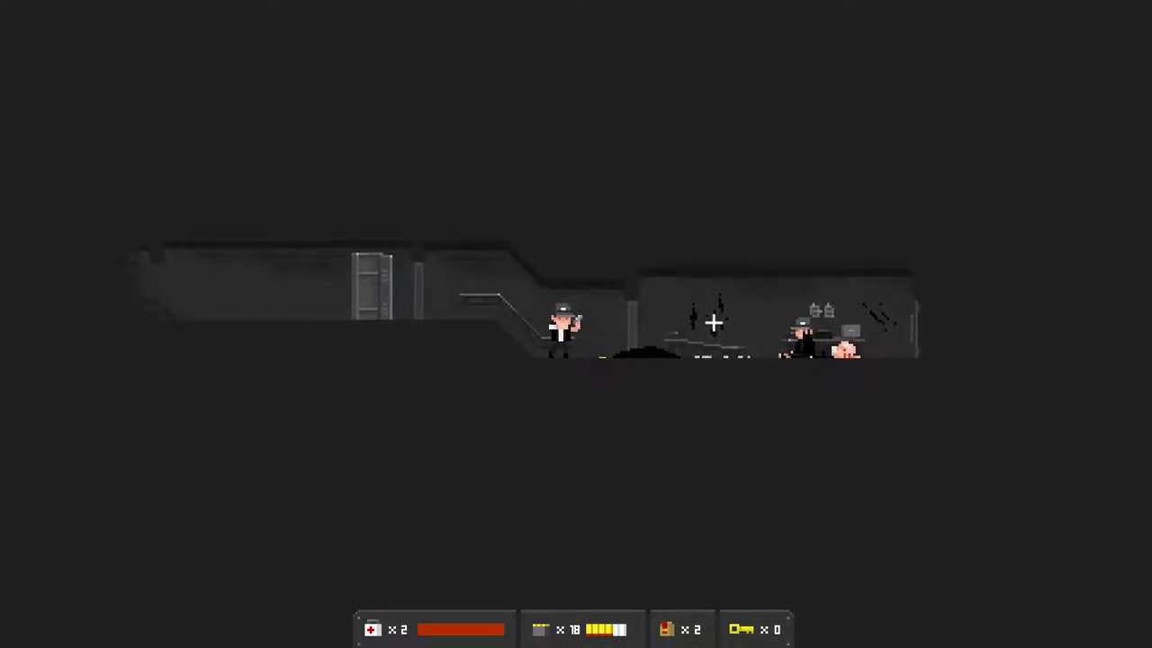
{"action": "key", "text": "d"}
{"action": "key", "text": "d"}
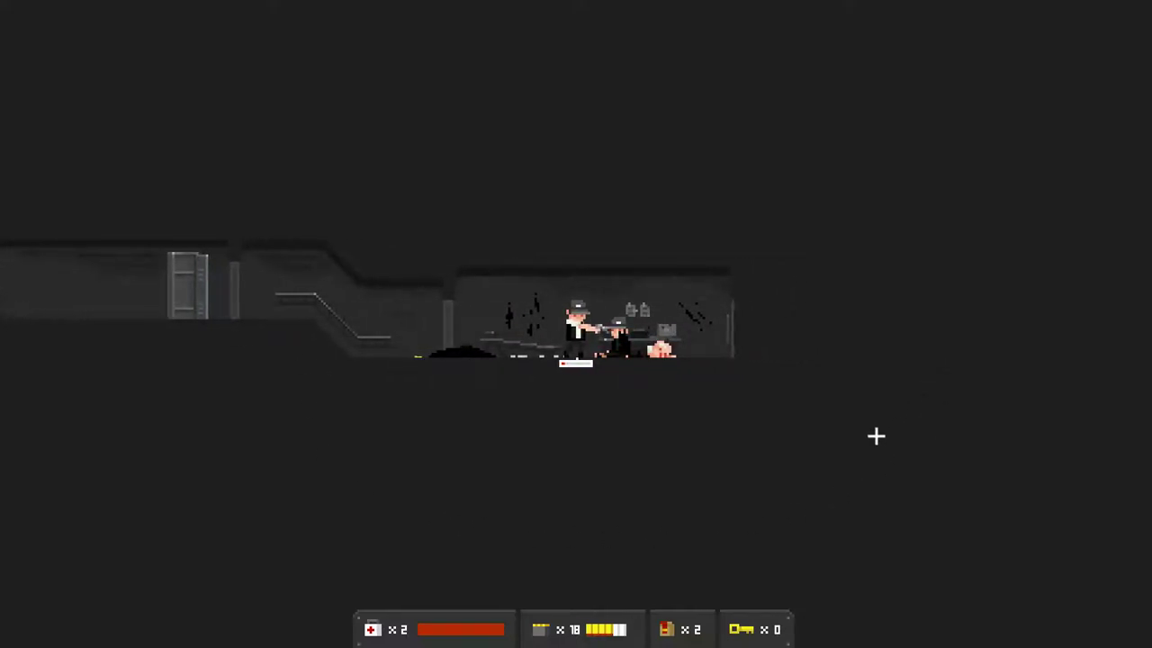
{"action": "key", "text": "a"}
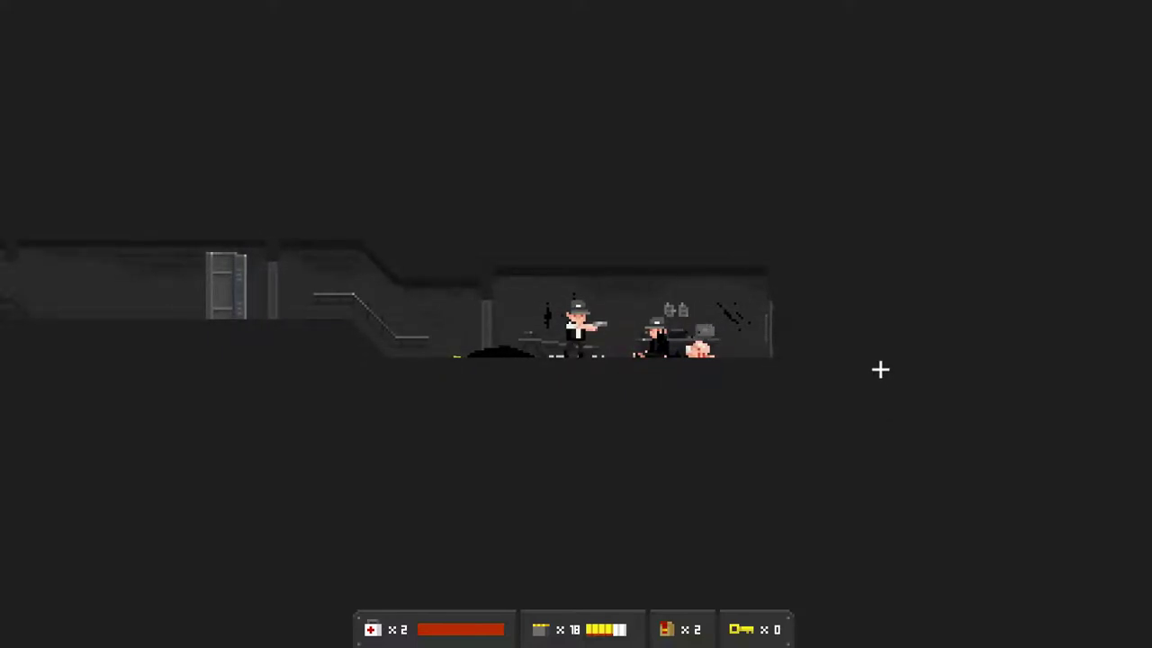
{"action": "key", "text": "d"}
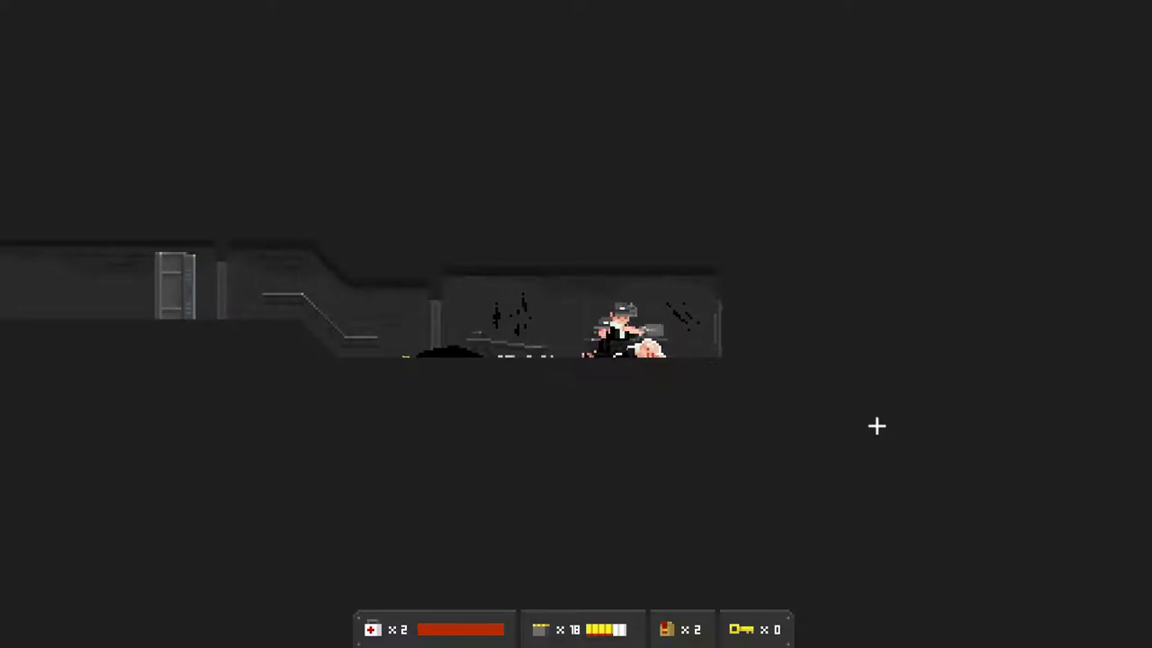
{"action": "key", "text": "e"}
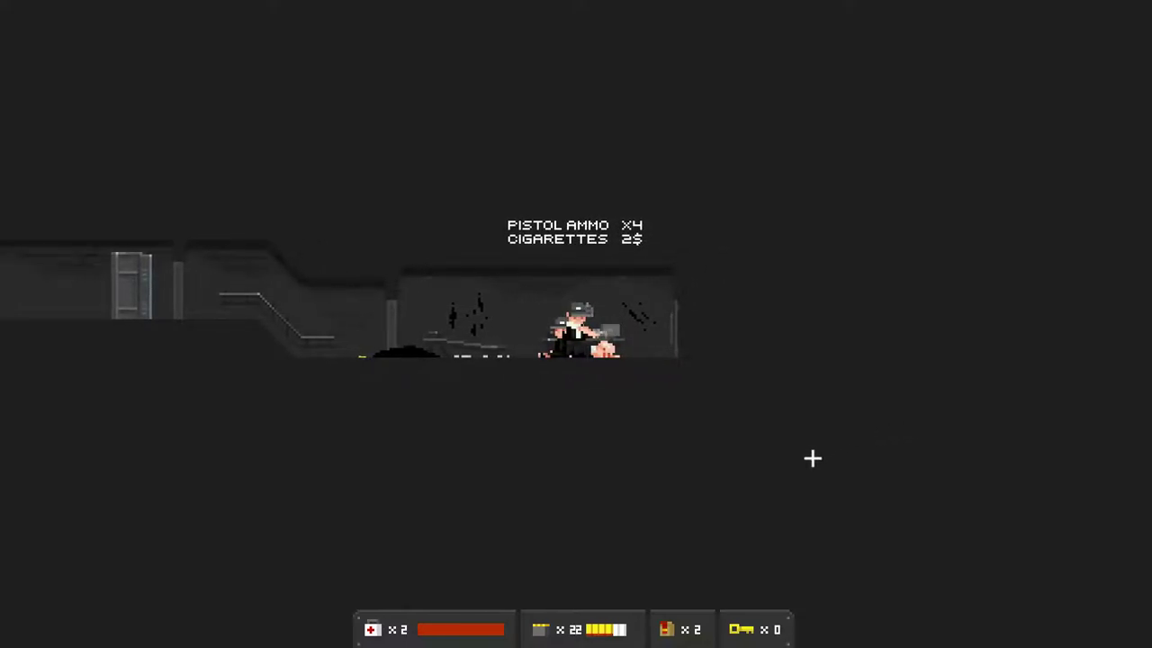
{"action": "key", "text": "d"}
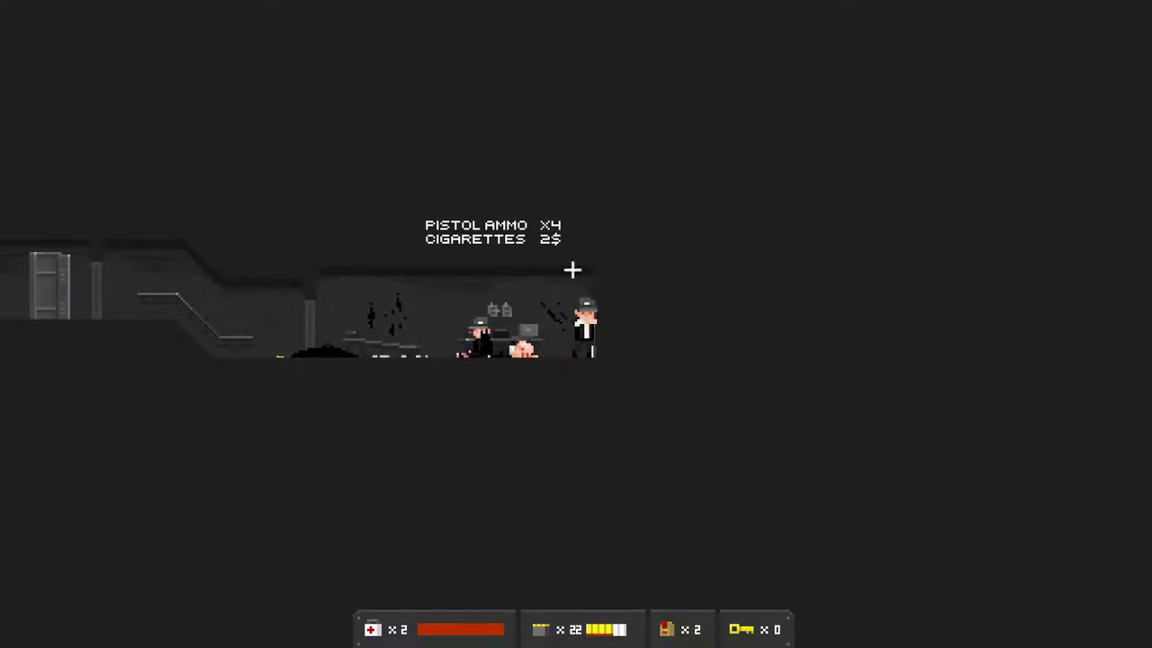
Shoot down the approaching shadow creatures and push into the next room
{"action": "left_click", "coordinate": [928, 324]}
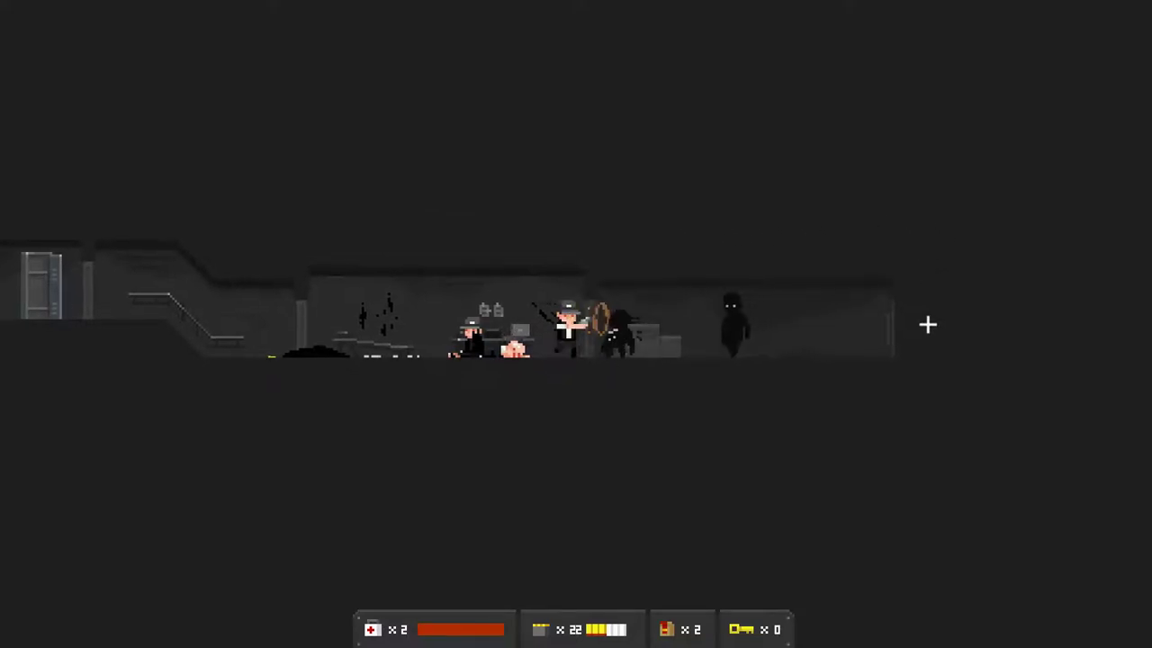
{"action": "left_click", "coordinate": [918, 306]}
{"action": "left_click", "coordinate": [920, 283]}
{"action": "left_click", "coordinate": [784, 360]}
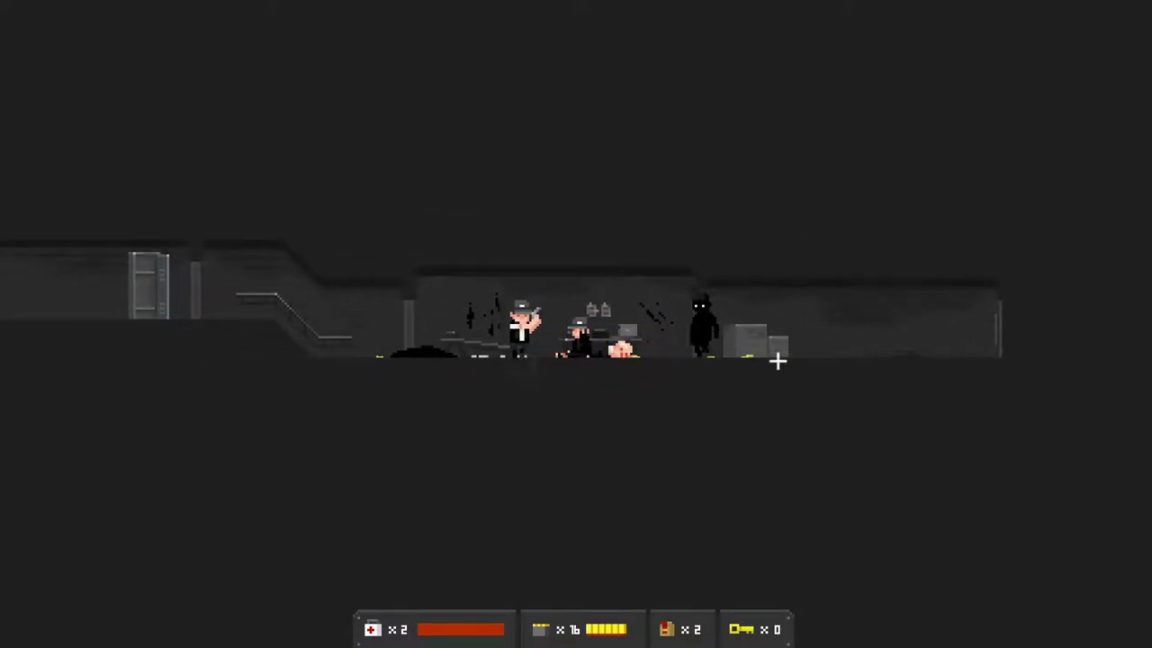
{"action": "key", "text": "d"}
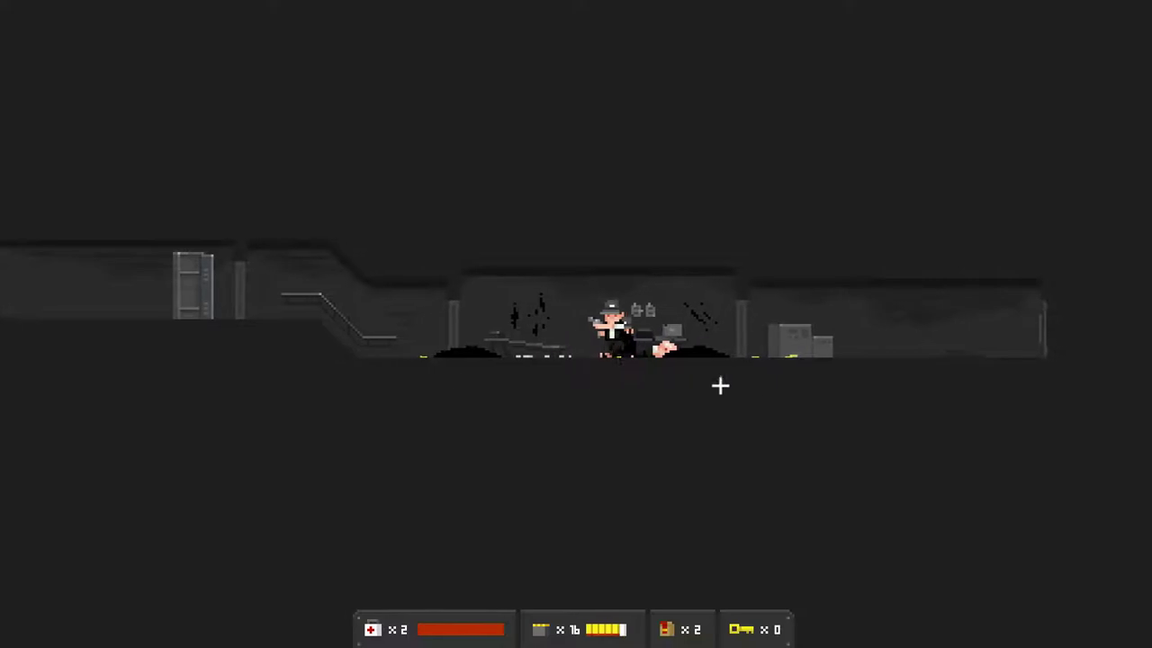
{"action": "key", "text": "d"}
{"action": "left_click", "coordinate": [900, 306]}
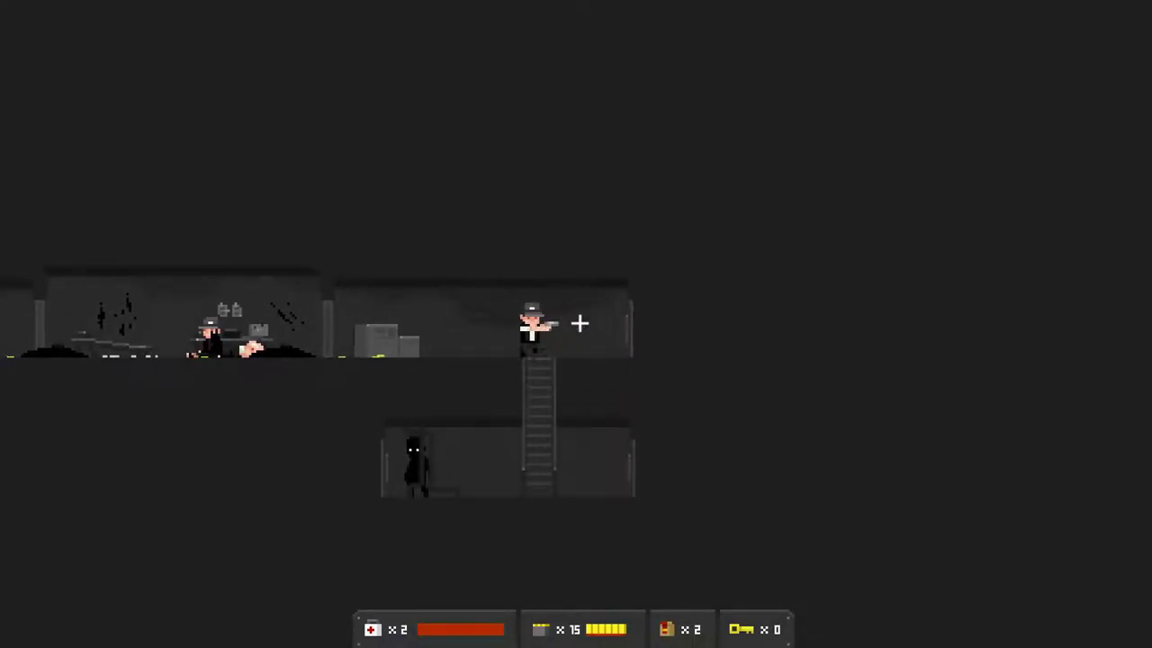
Descend to the lower room, shoot its shadow creature, and head back up the ladder
{"action": "key", "text": "s"}
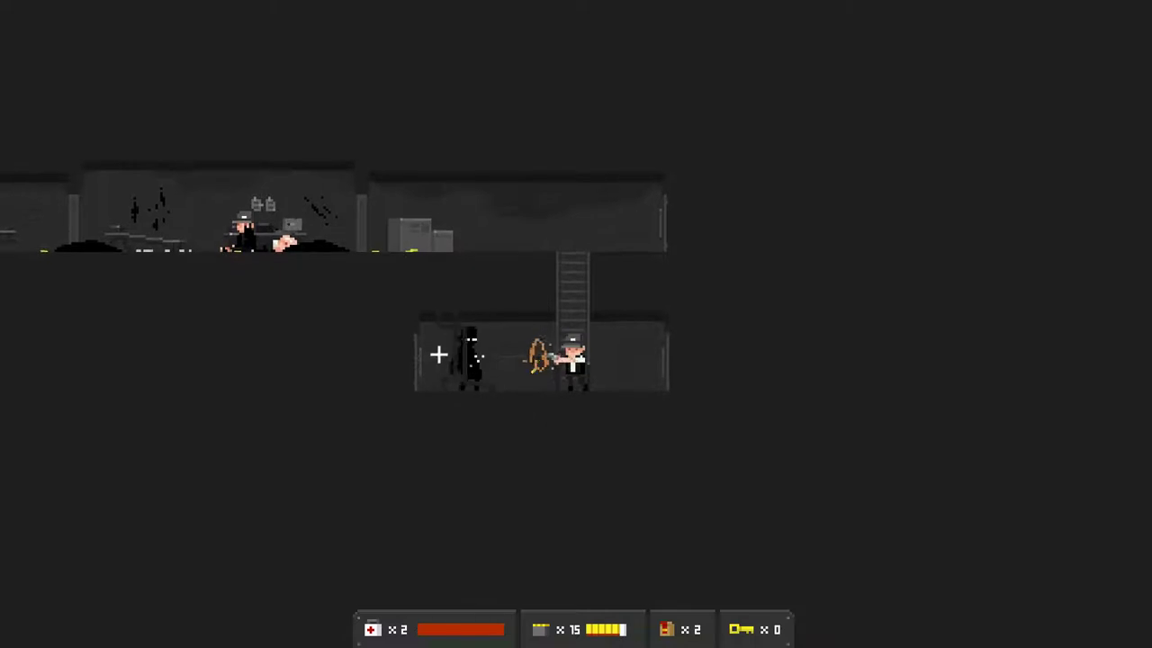
{"action": "left_click", "coordinate": [438, 354]}
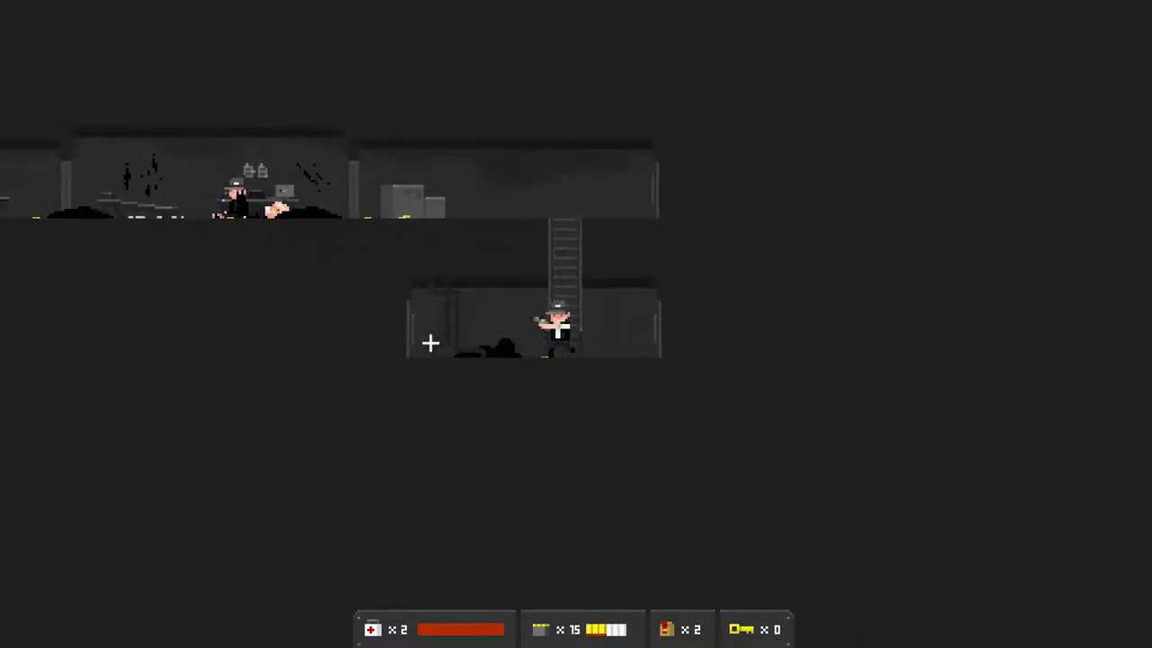
{"action": "left_click", "coordinate": [430, 343]}
{"action": "key", "text": "a"}
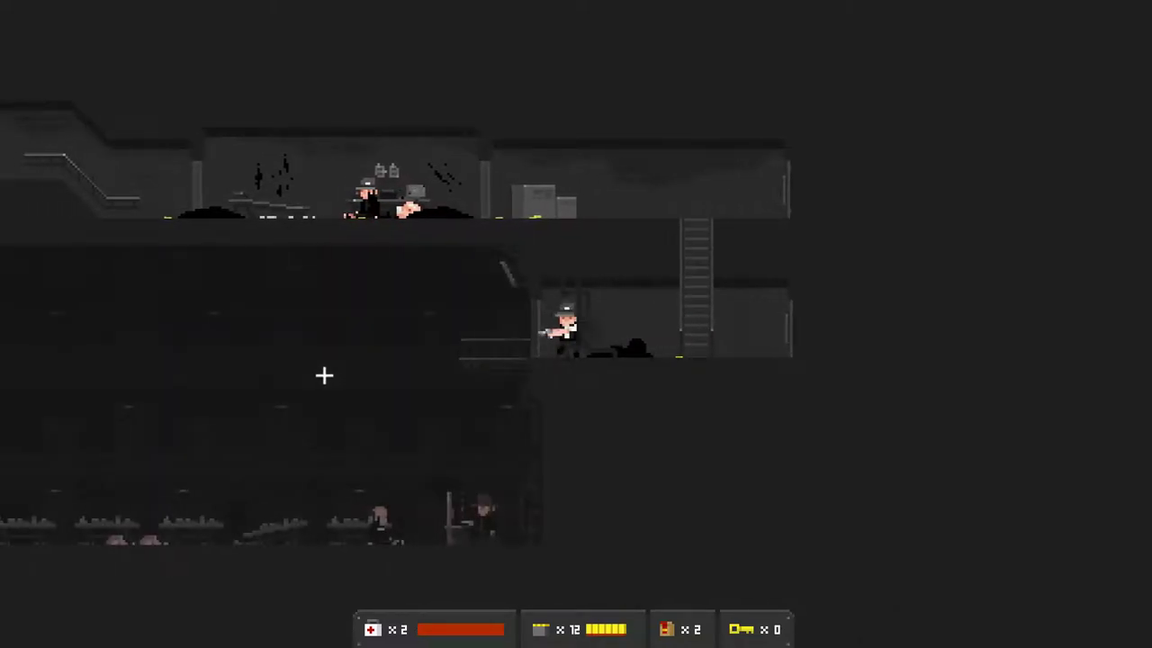
{"action": "key", "text": "a"}
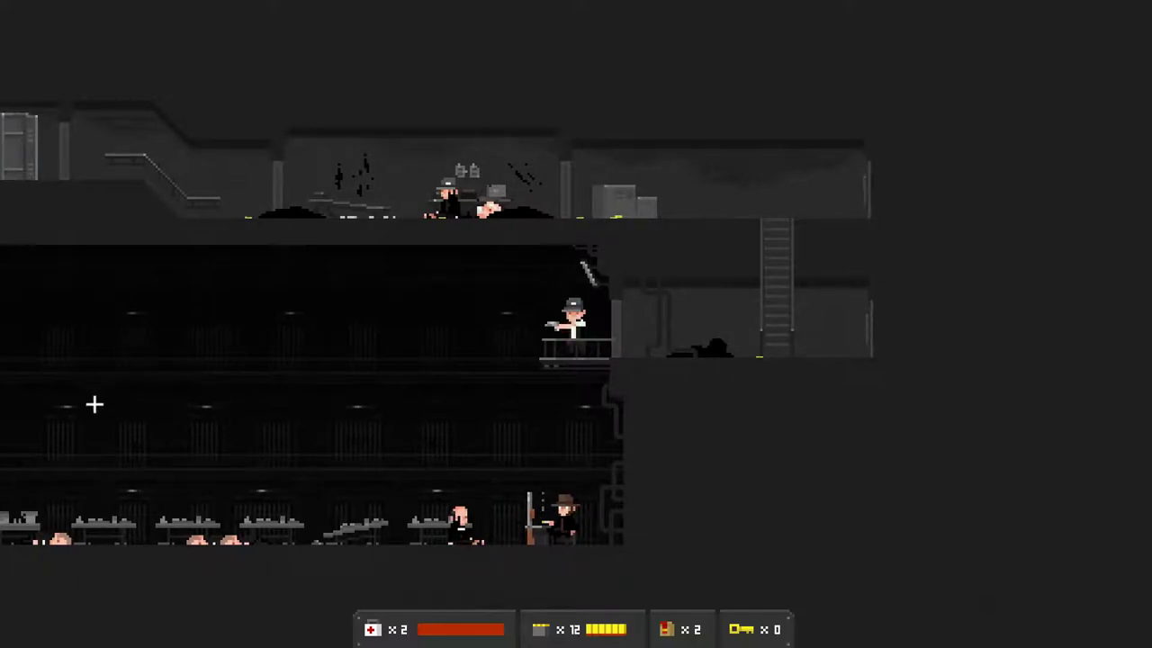
{"action": "key", "text": "d"}
{"action": "key", "text": "d"}
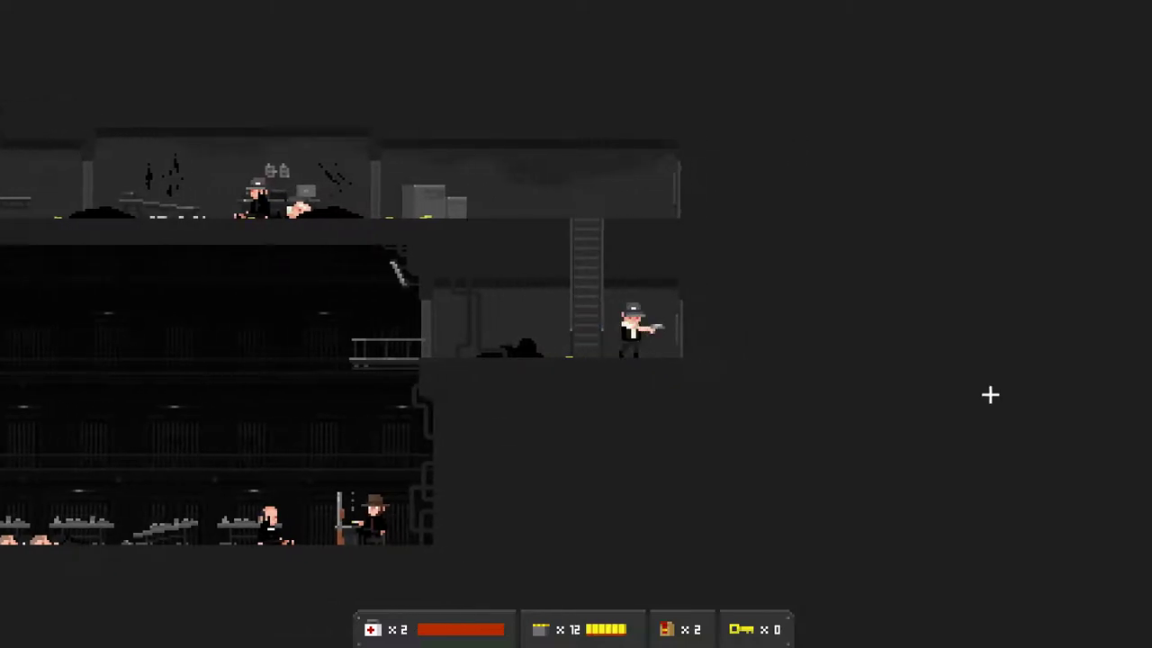
{"action": "key", "text": "a"}
Return upstairs, cross the crowd past the podium, and drop to the ledge past the gravestone
{"action": "key", "text": "w"}
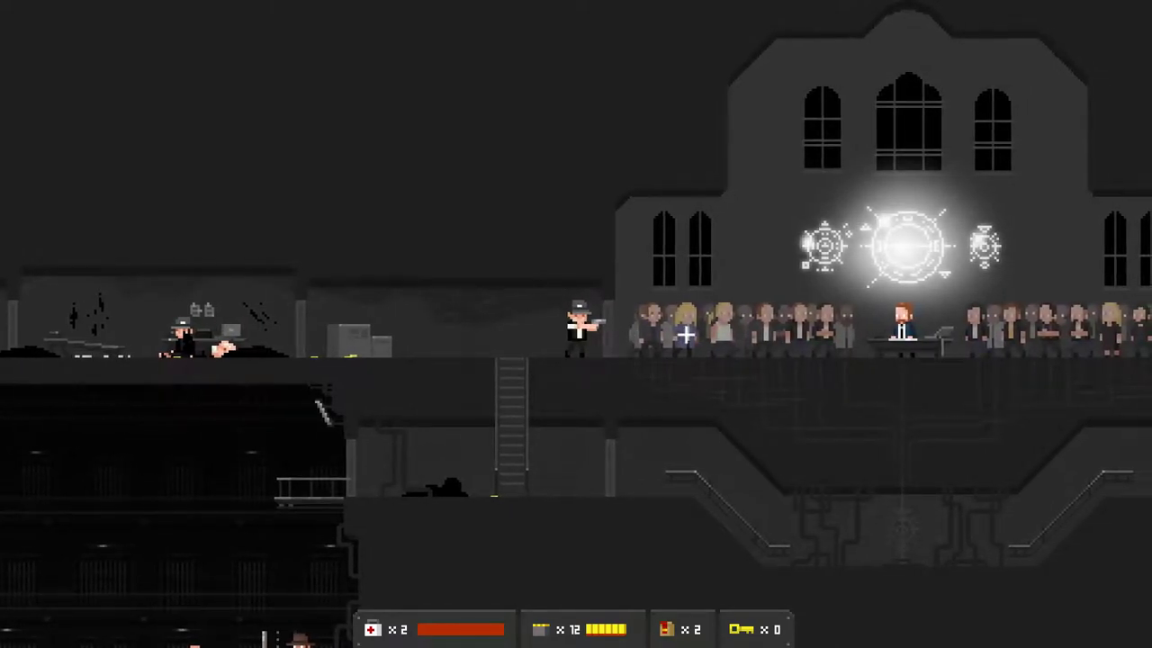
{"action": "key", "text": "d"}
{"action": "key", "text": "d"}
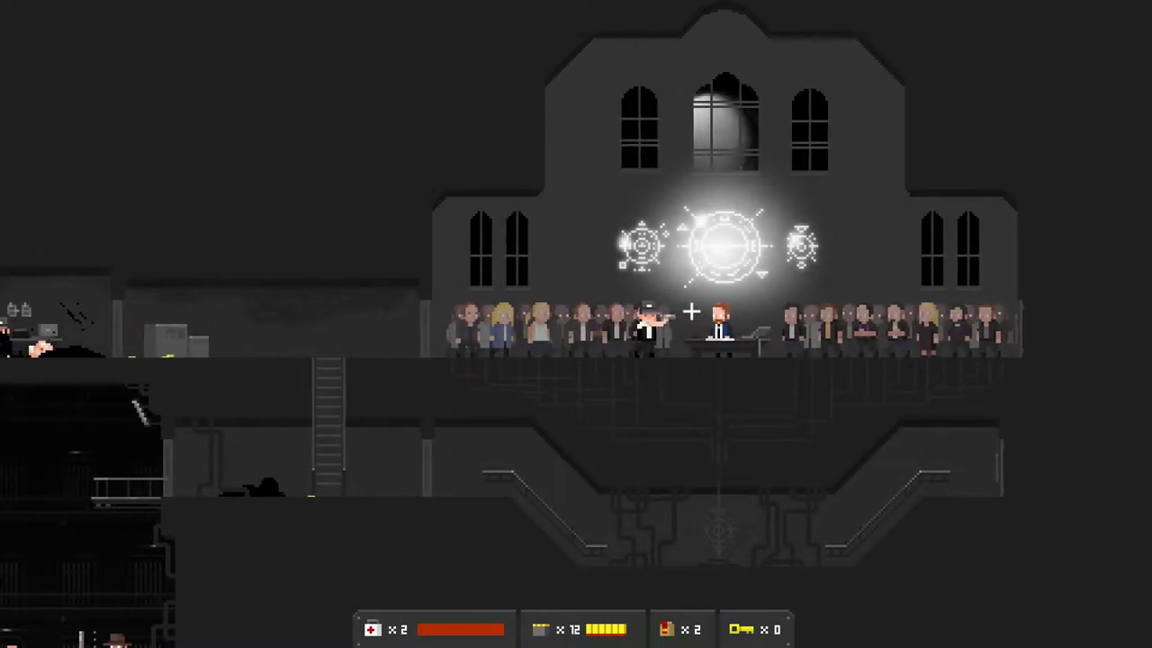
{"action": "key", "text": "d"}
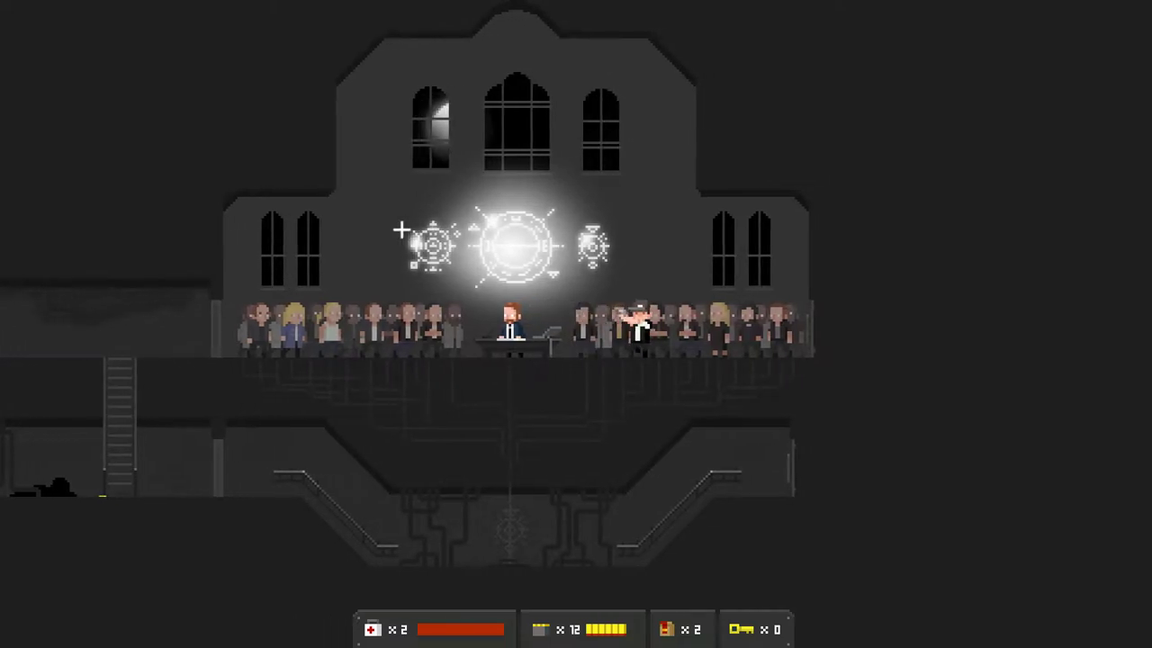
{"action": "key", "text": "d"}
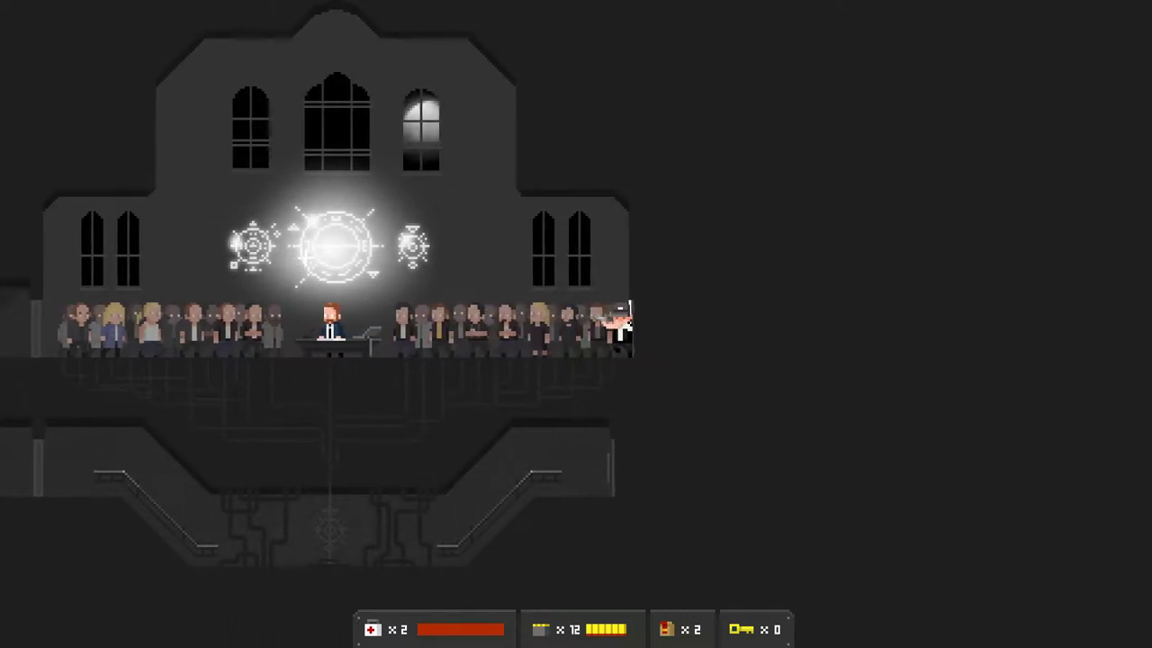
{"action": "key", "text": "d"}
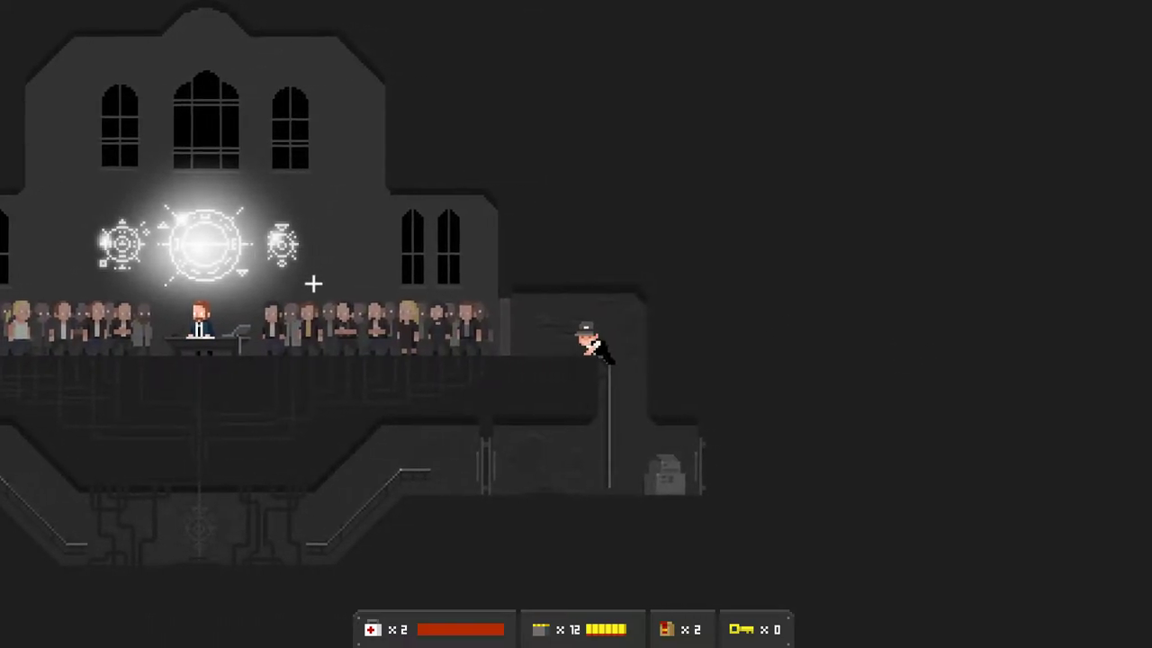
{"action": "key", "text": "d"}
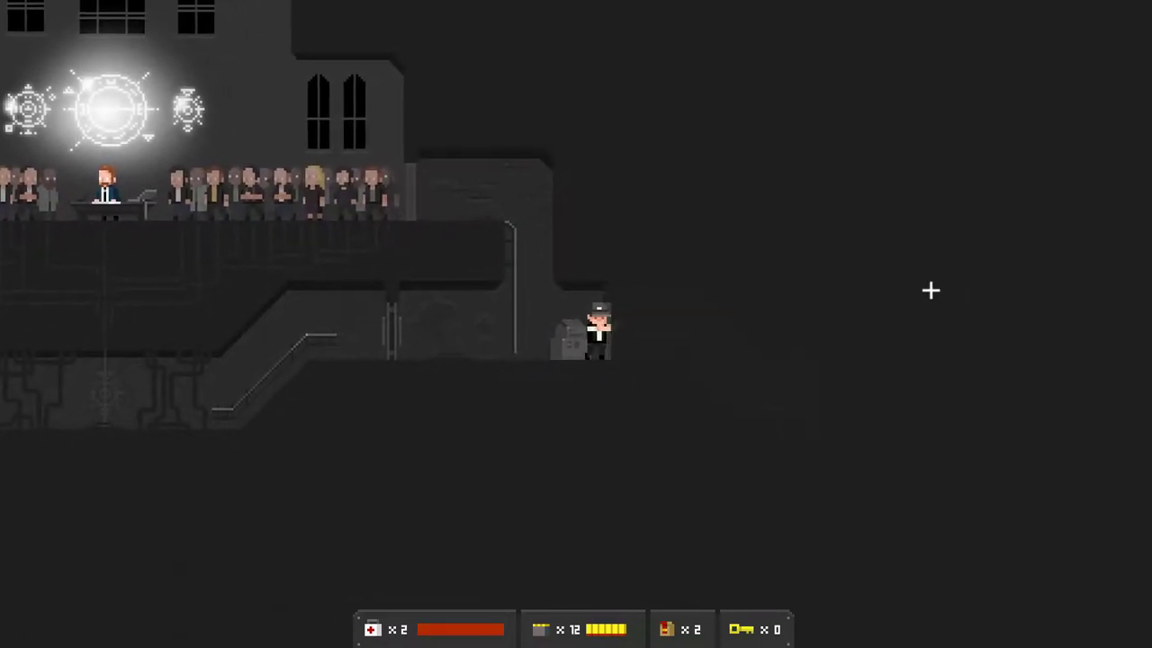
{"action": "key", "text": "d"}
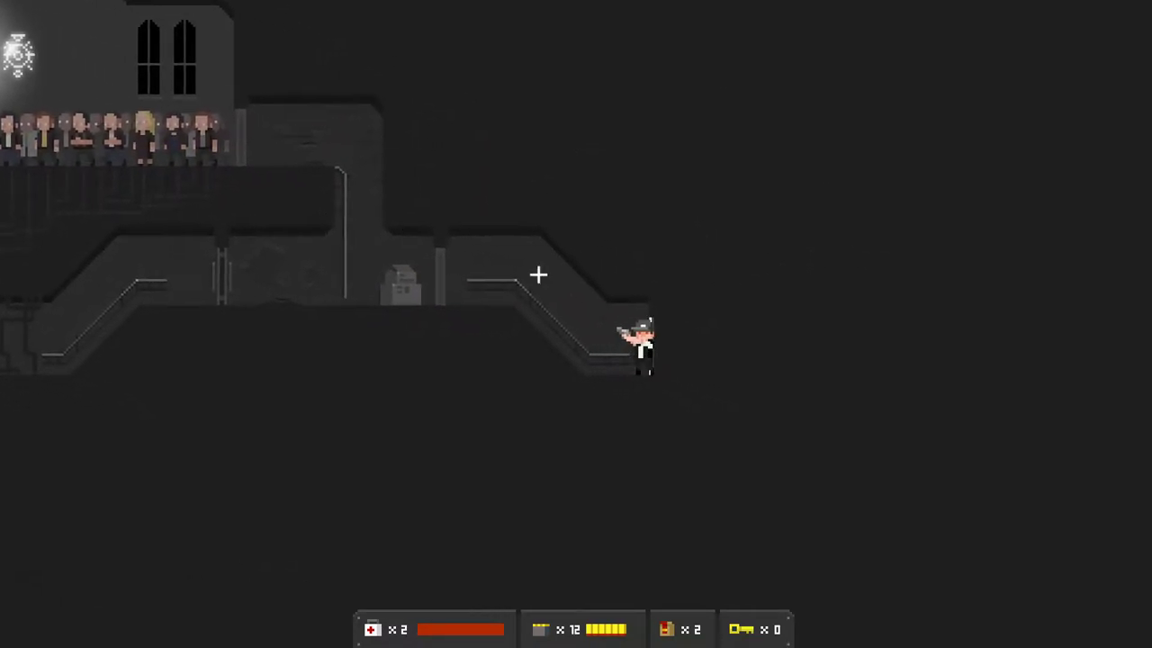
Descend to the ground, fight the cave's shadow creatures, and grab the dropped pistol ammo
{"action": "key", "text": "s"}
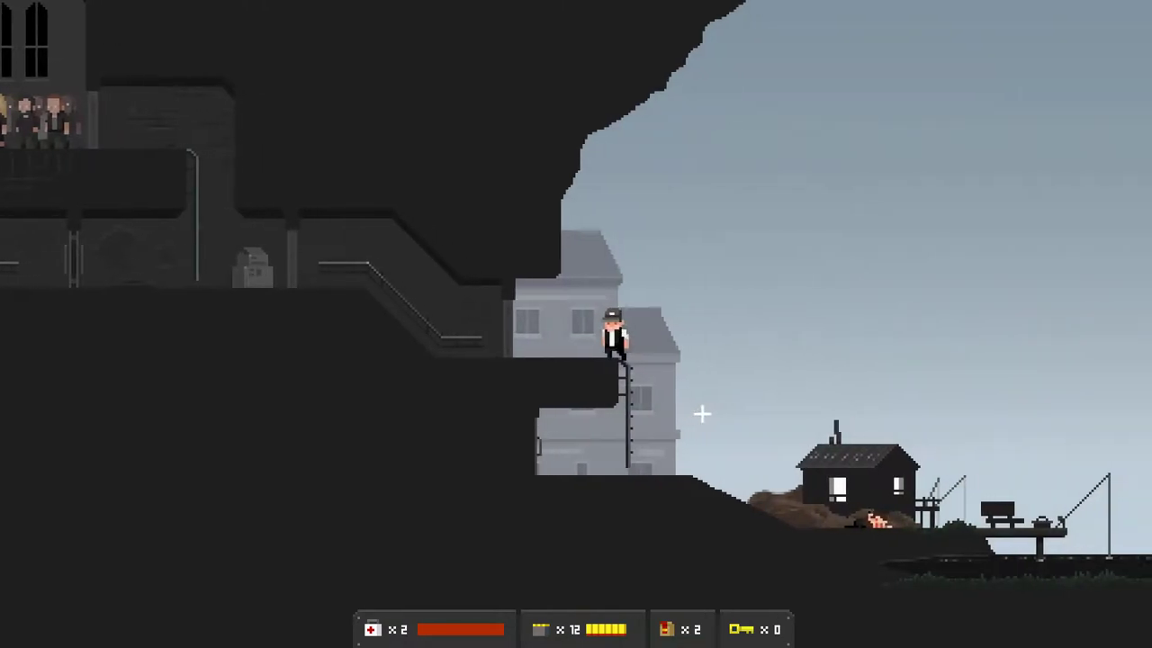
{"action": "key", "text": "d"}
{"action": "key", "text": "a"}
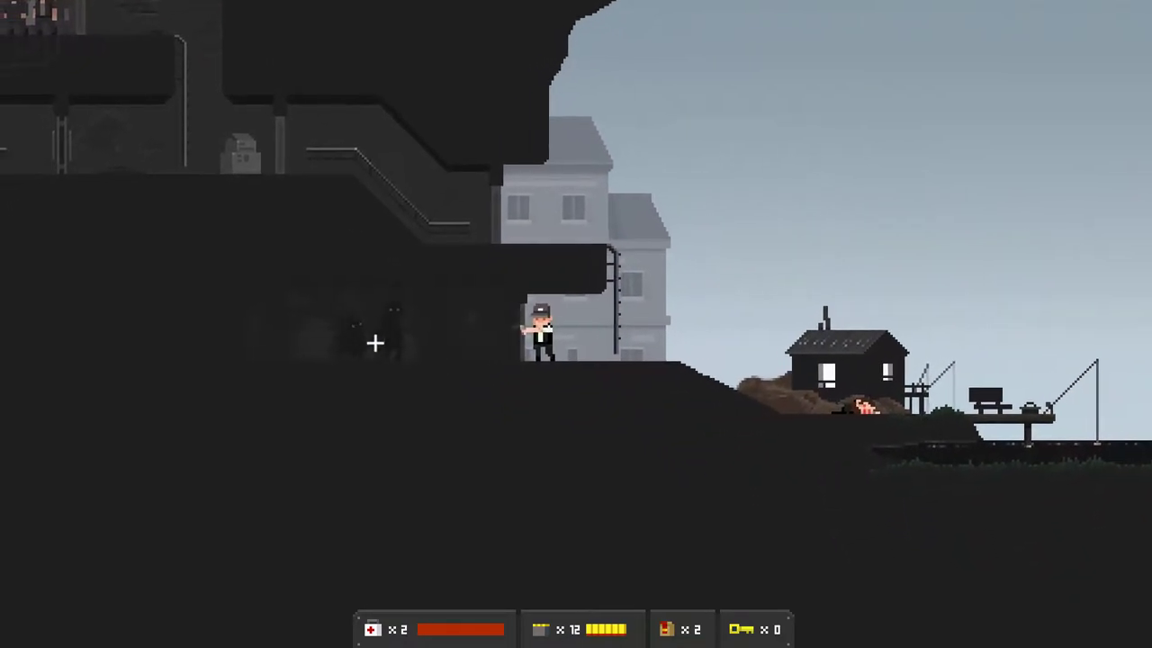
{"action": "left_click", "coordinate": [373, 319]}
{"action": "key", "text": "d"}
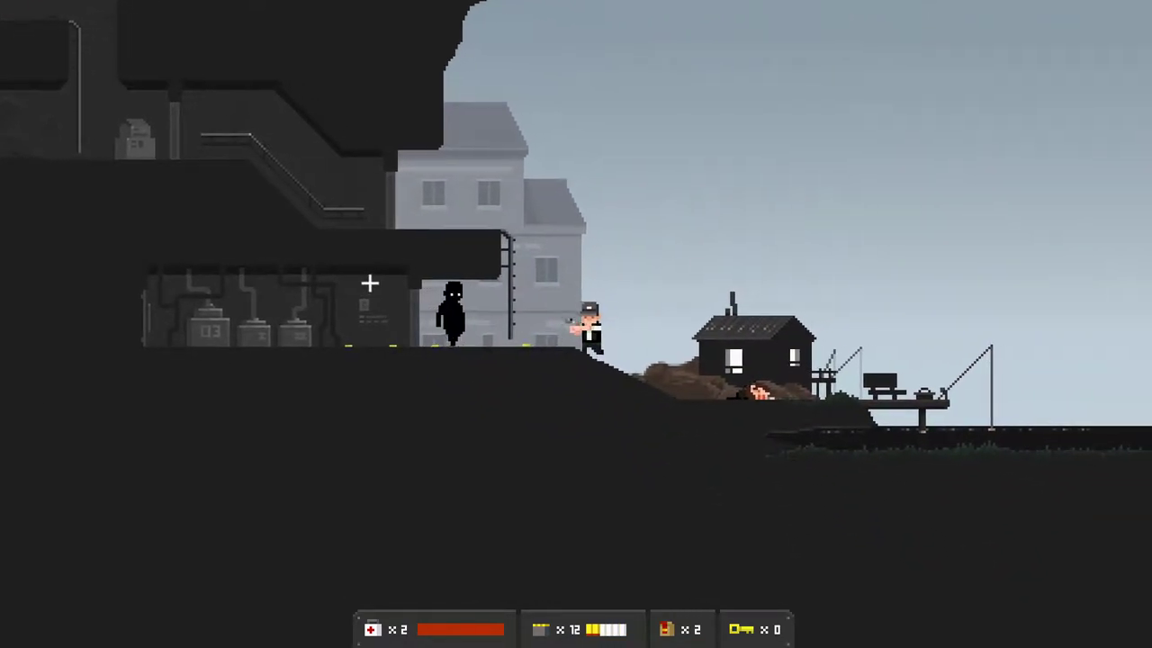
{"action": "key", "text": "d"}
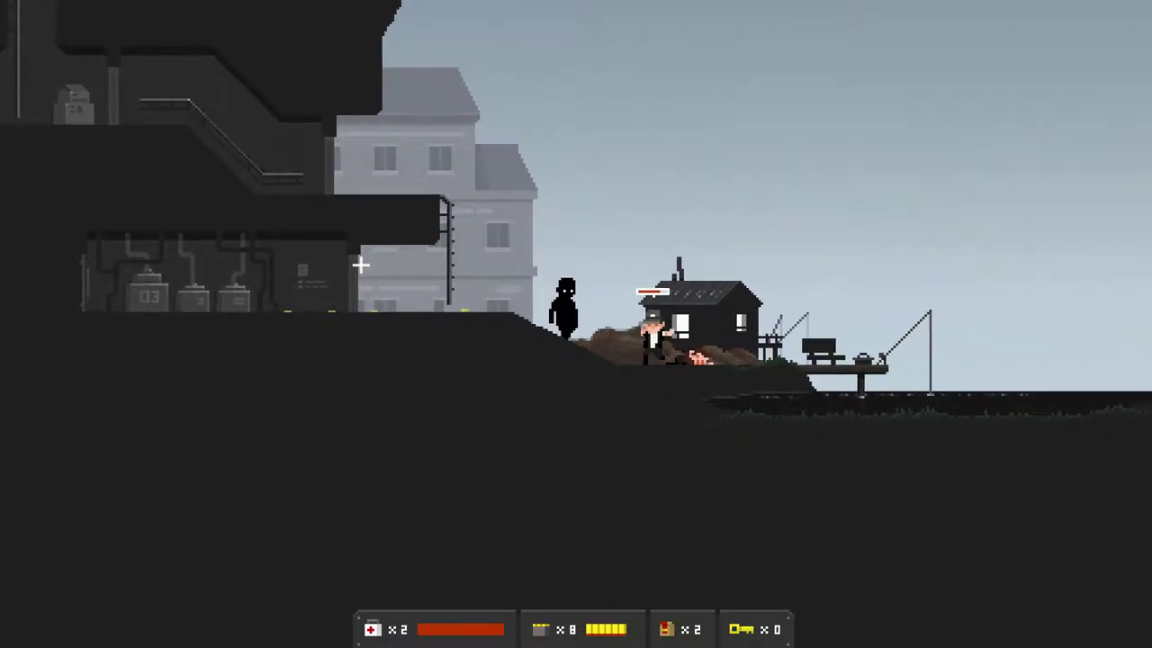
{"action": "key", "text": "a"}
{"action": "left_click", "coordinate": [583, 353]}
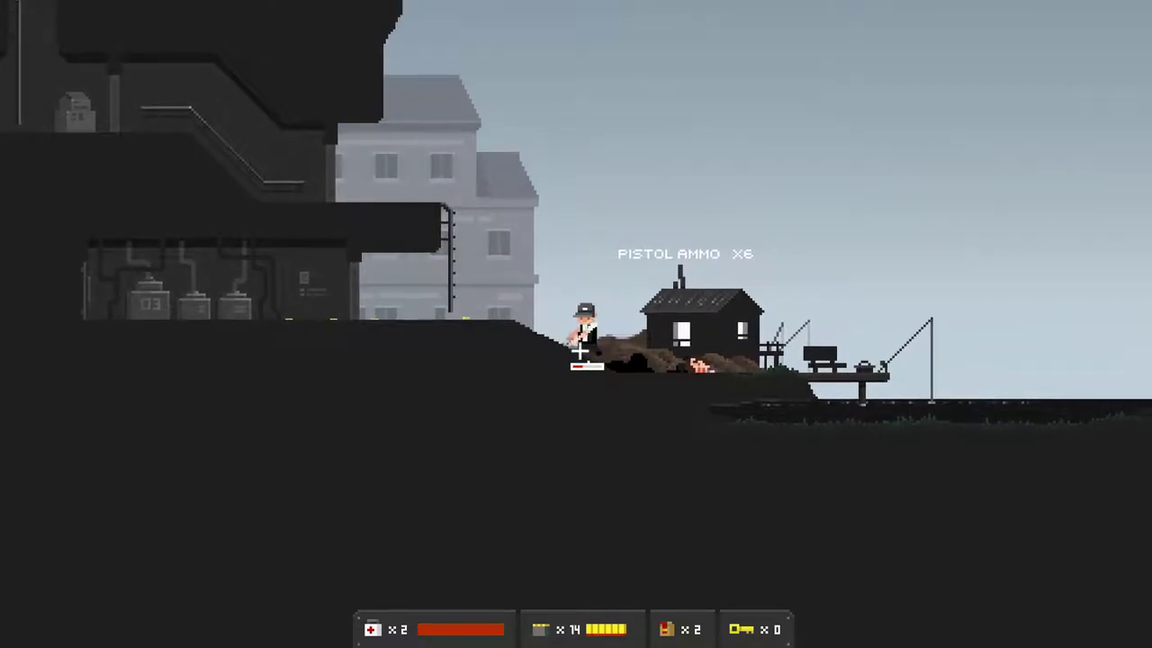
{"action": "key", "text": "d"}
{"action": "key", "text": "d"}
Walk back along the dock and cross the dark machine room to its left wall
{"action": "key", "text": "a"}
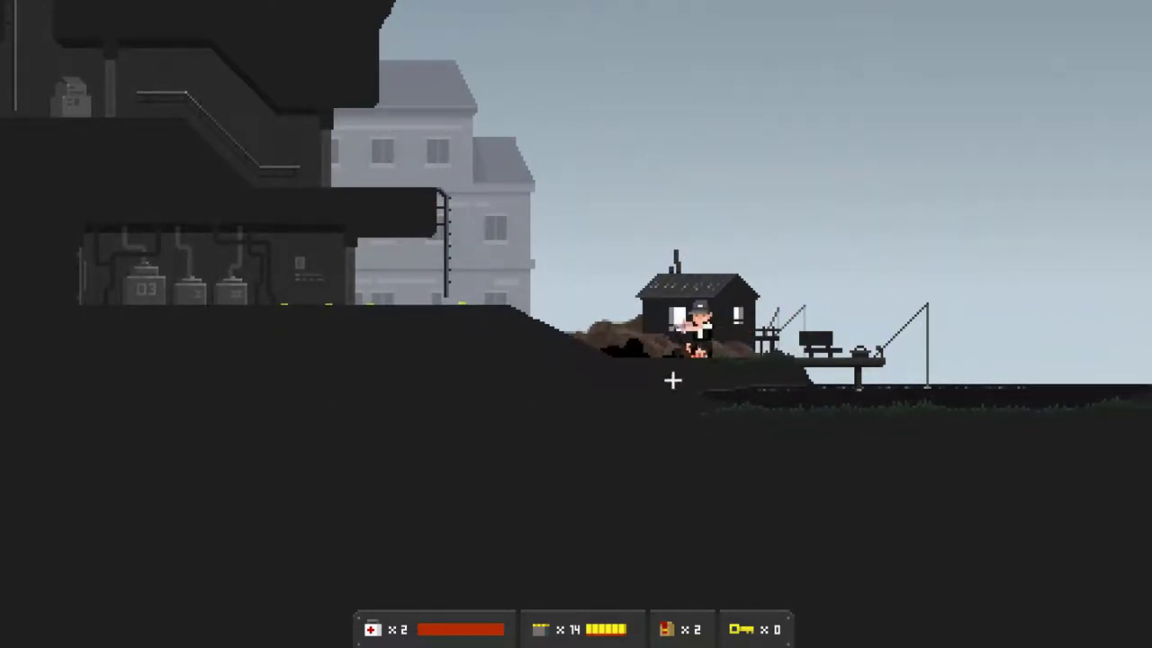
{"action": "key", "text": "a"}
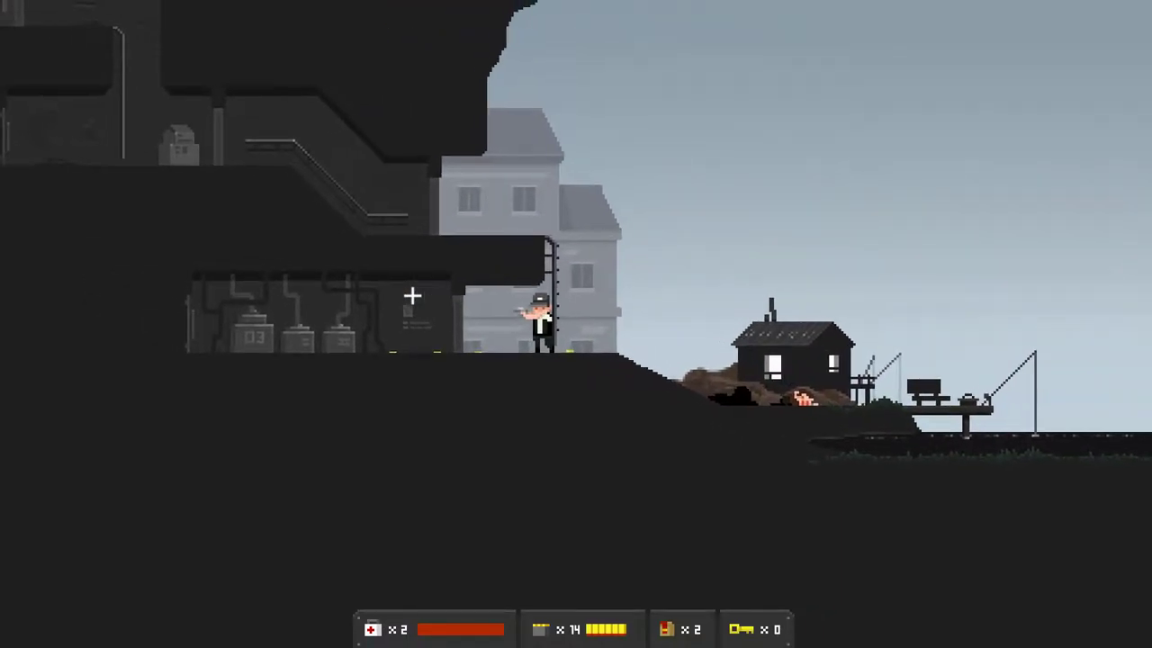
{"action": "key", "text": "a"}
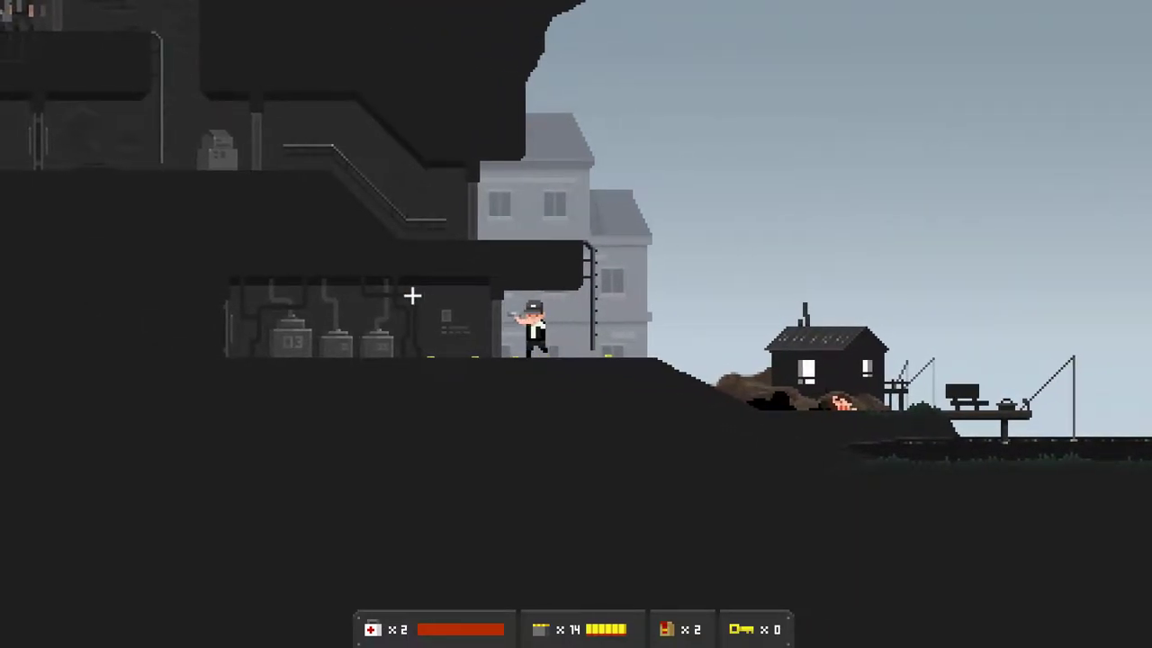
{"action": "key", "text": "a"}
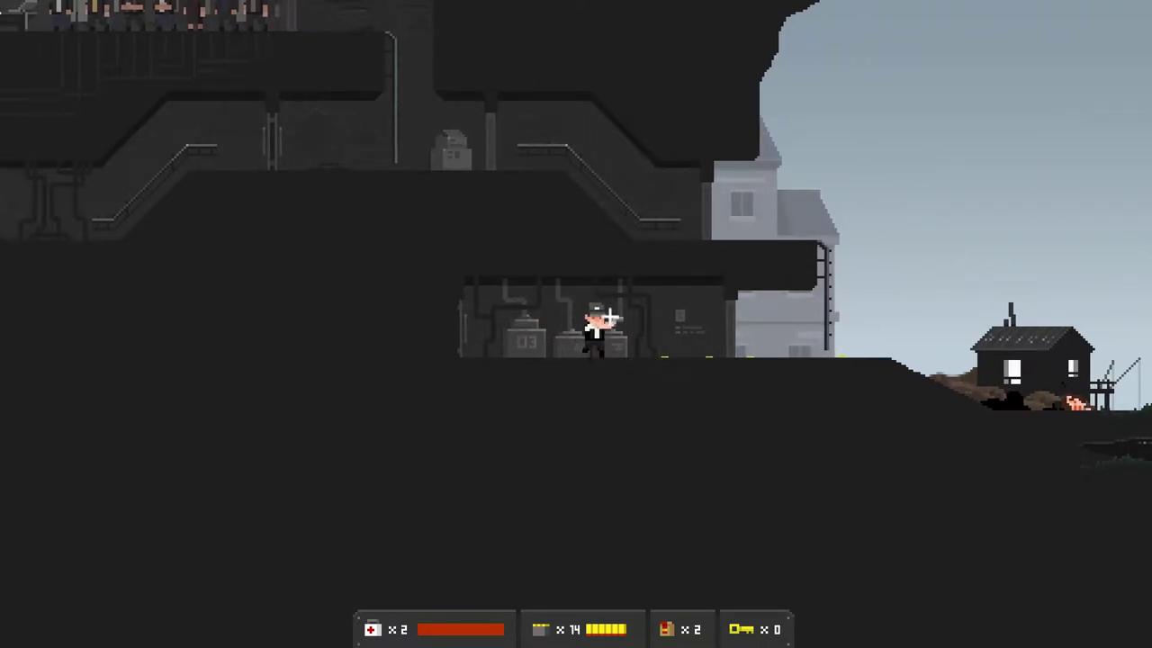
{"action": "key", "text": "a"}
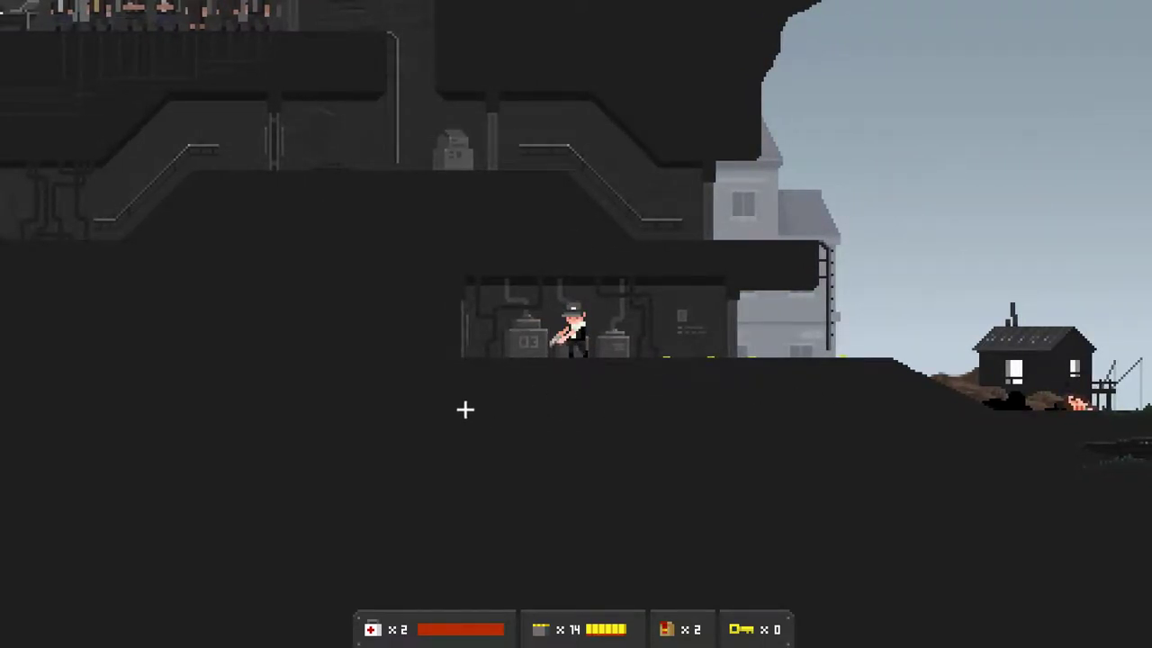
{"action": "key", "text": "a"}
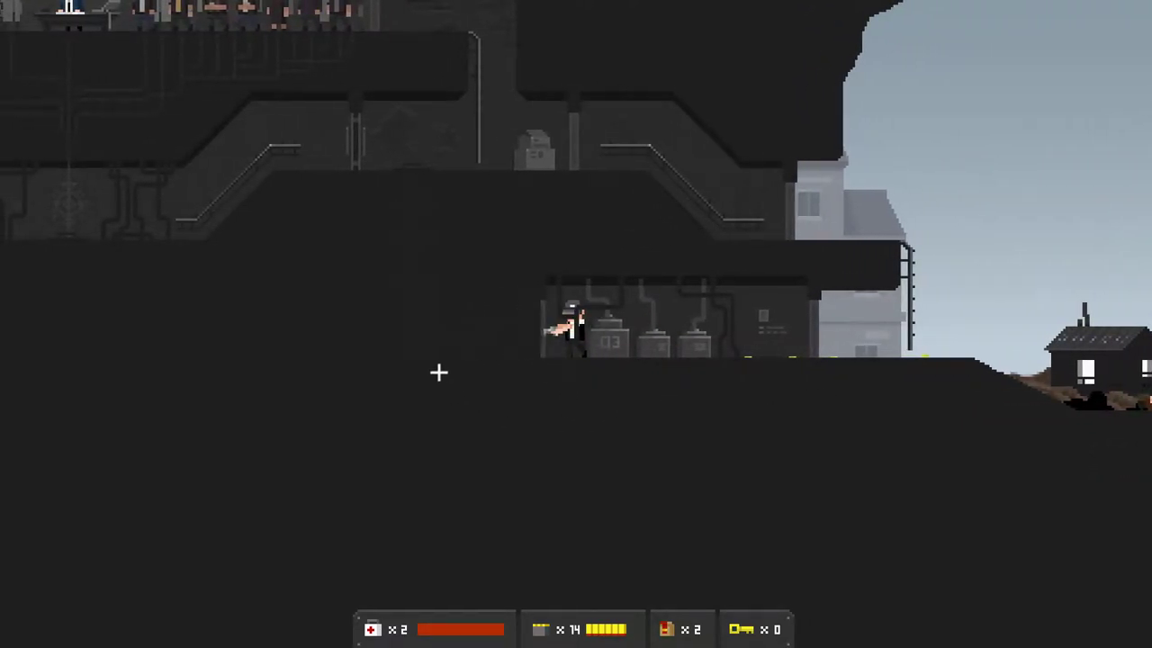
Climb the shaft to the upper walkway and descend the slope onto the pit's central pillar
{"action": "key", "text": "w"}
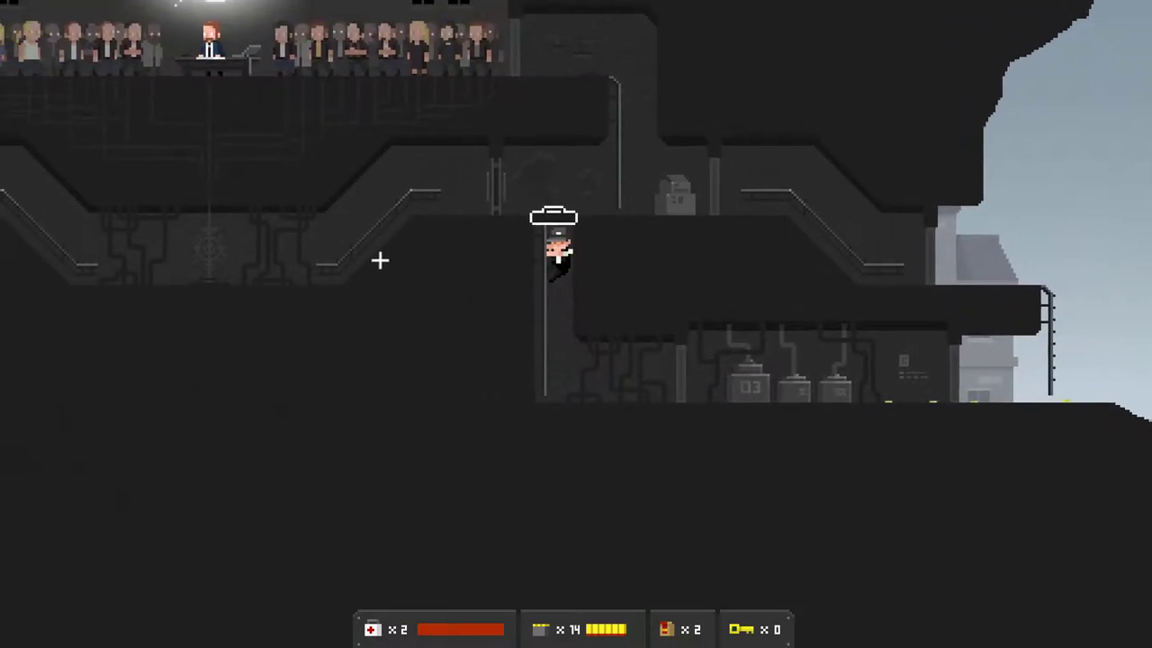
{"action": "key", "text": "a"}
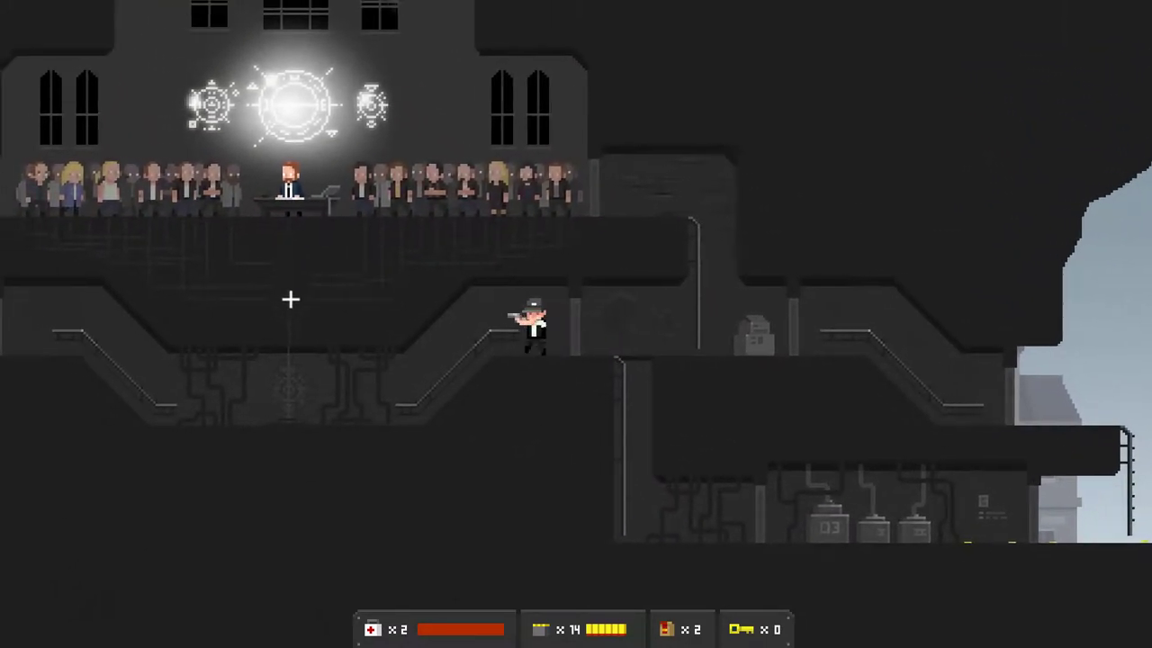
{"action": "key", "text": "a"}
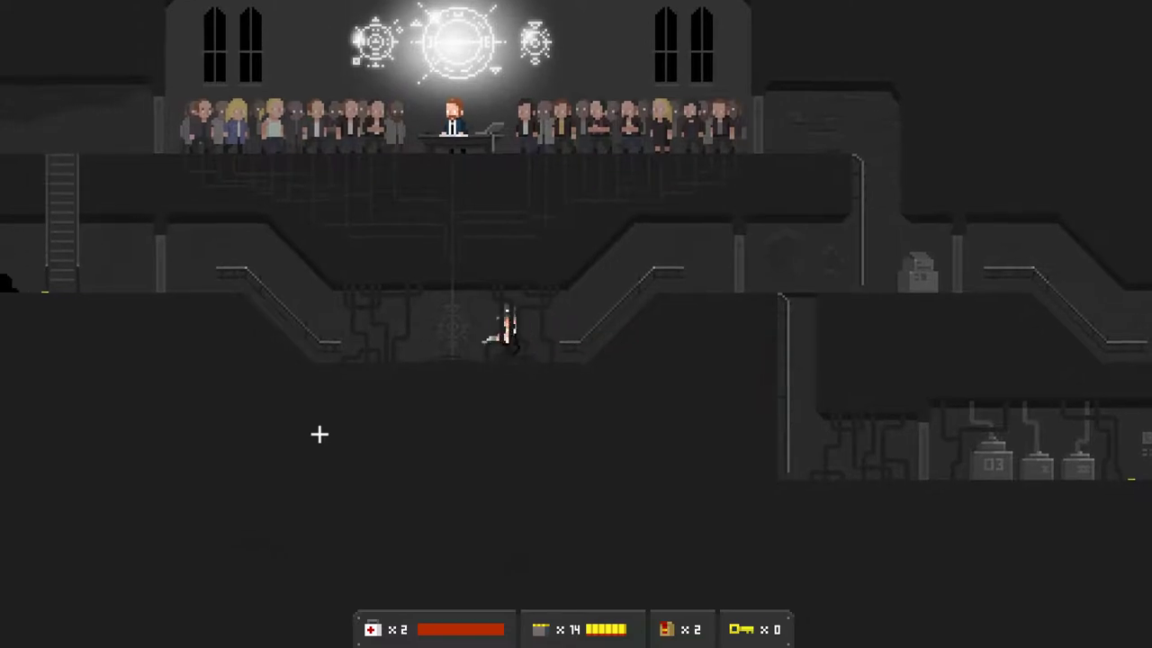
{"action": "key", "text": "a"}
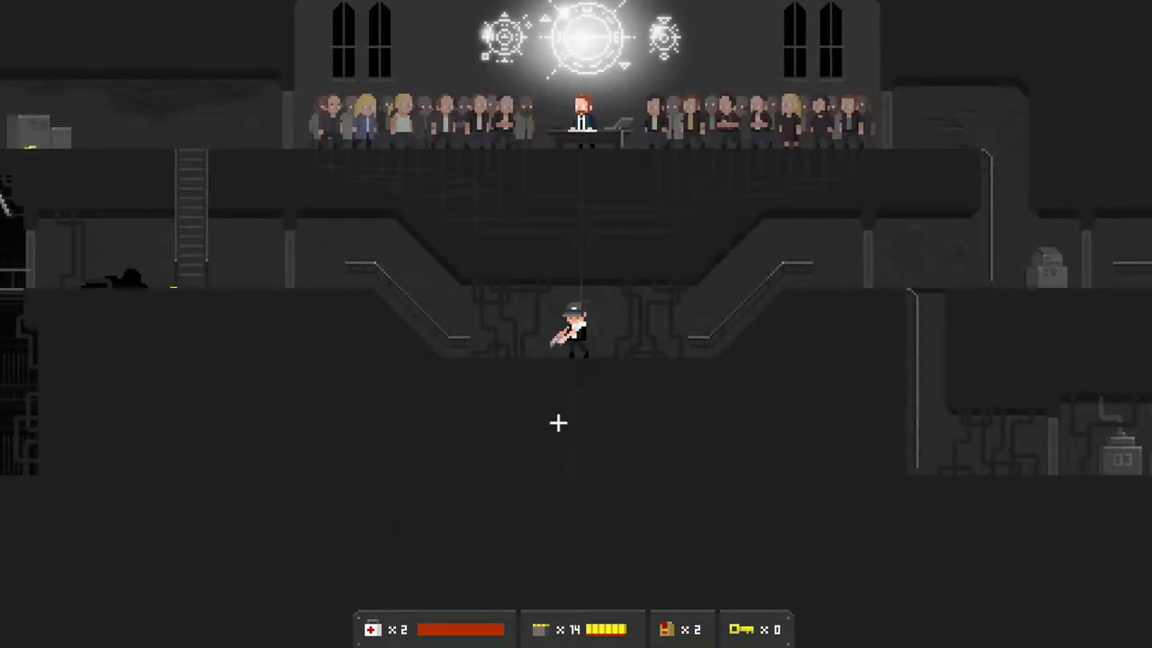
{"action": "key", "text": "a"}
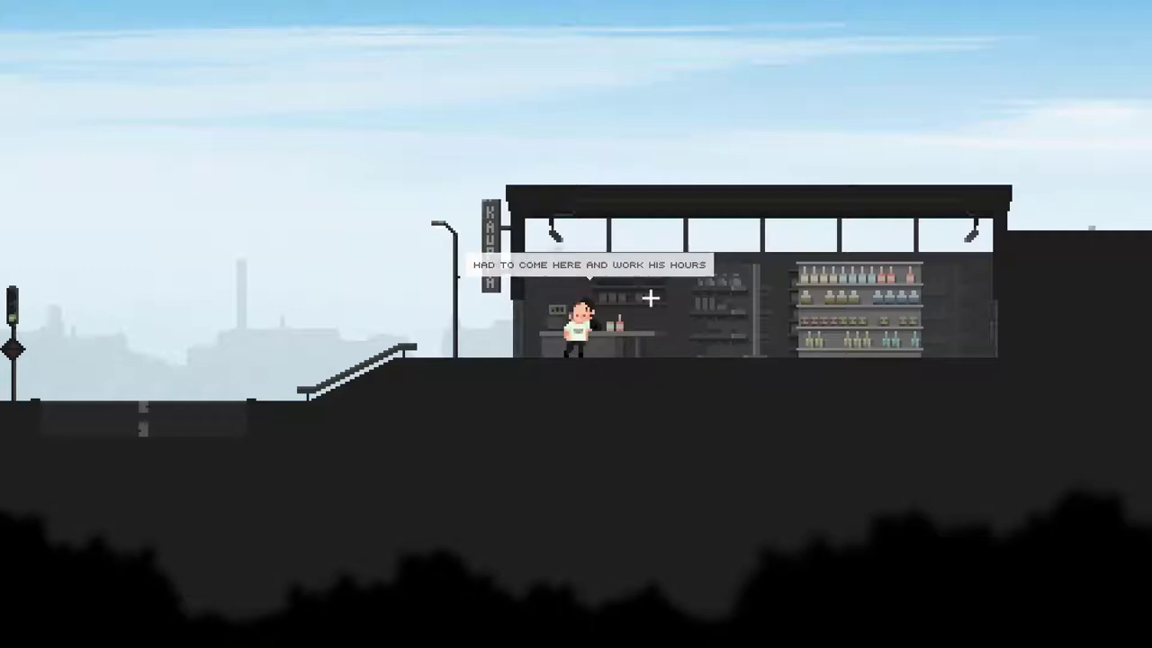
Walk through the shop and check on the sleeping man and the other man in the basement
{"action": "key", "text": "Right"}
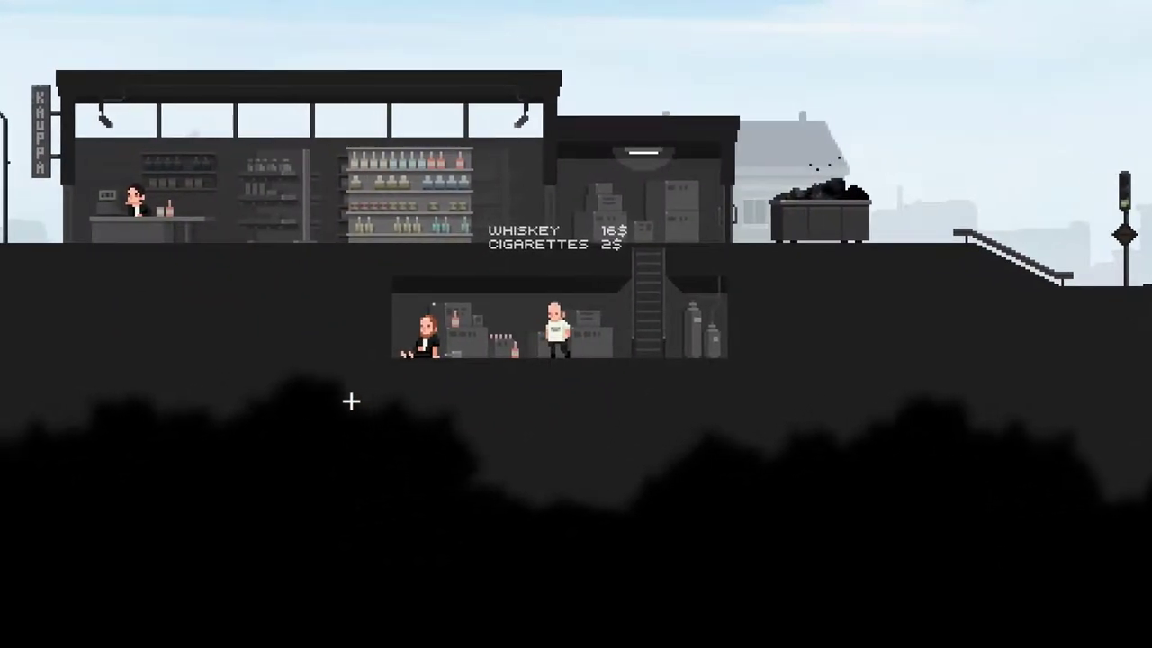
{"action": "key", "text": "Left"}
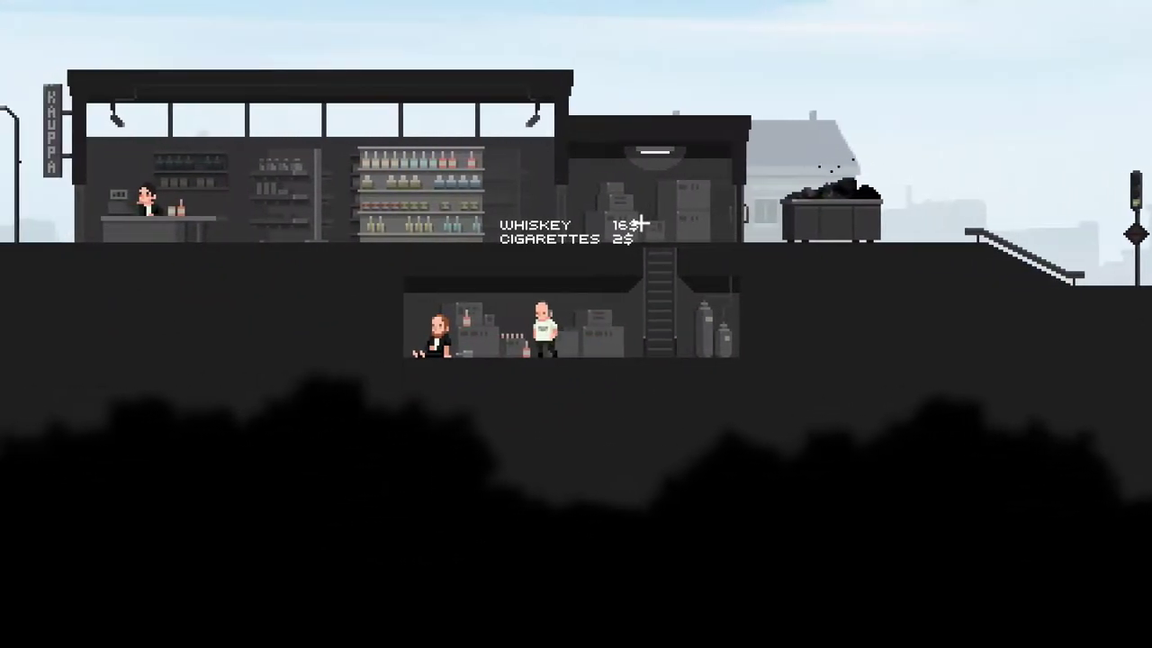
{"action": "key", "text": "Left"}
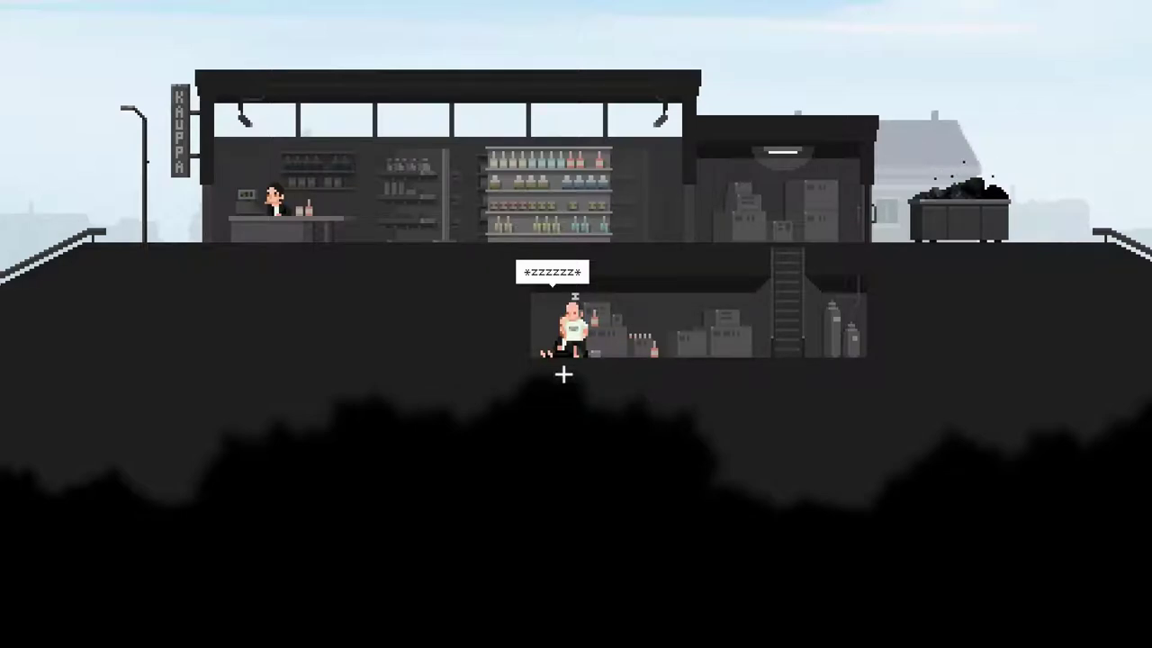
{"action": "key", "text": "Left"}
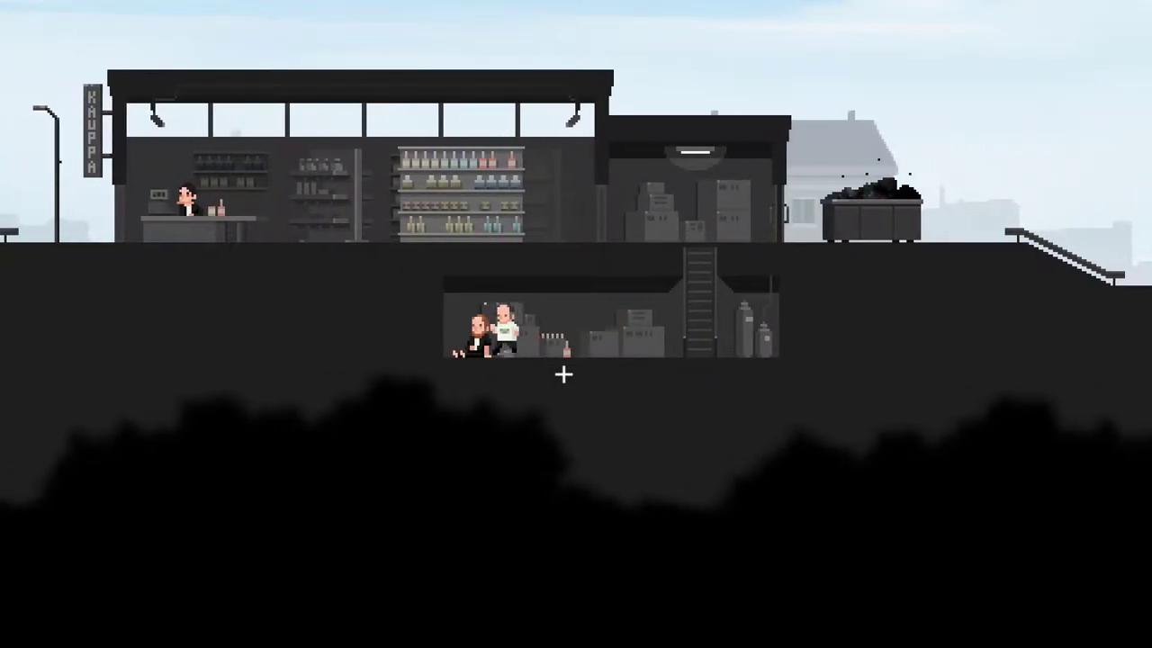
Climb out of the basement and run right along the platform past the signal
{"action": "key", "text": "Right"}
{"action": "key", "text": "Up"}
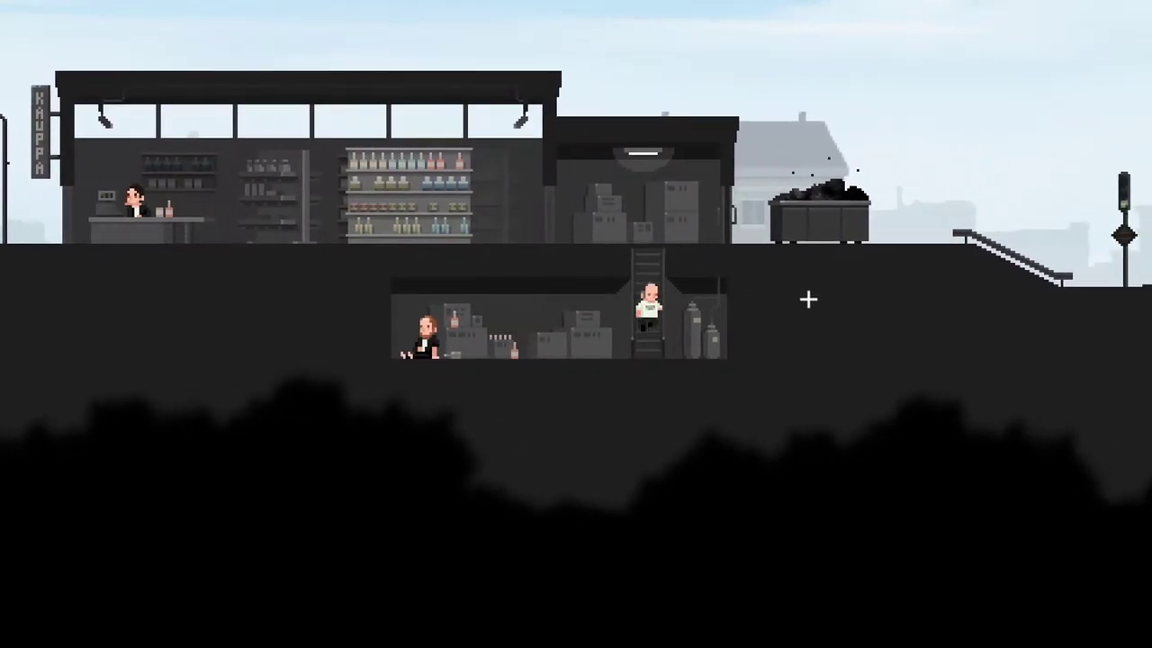
{"action": "key", "text": "Up"}
{"action": "key", "text": "Right"}
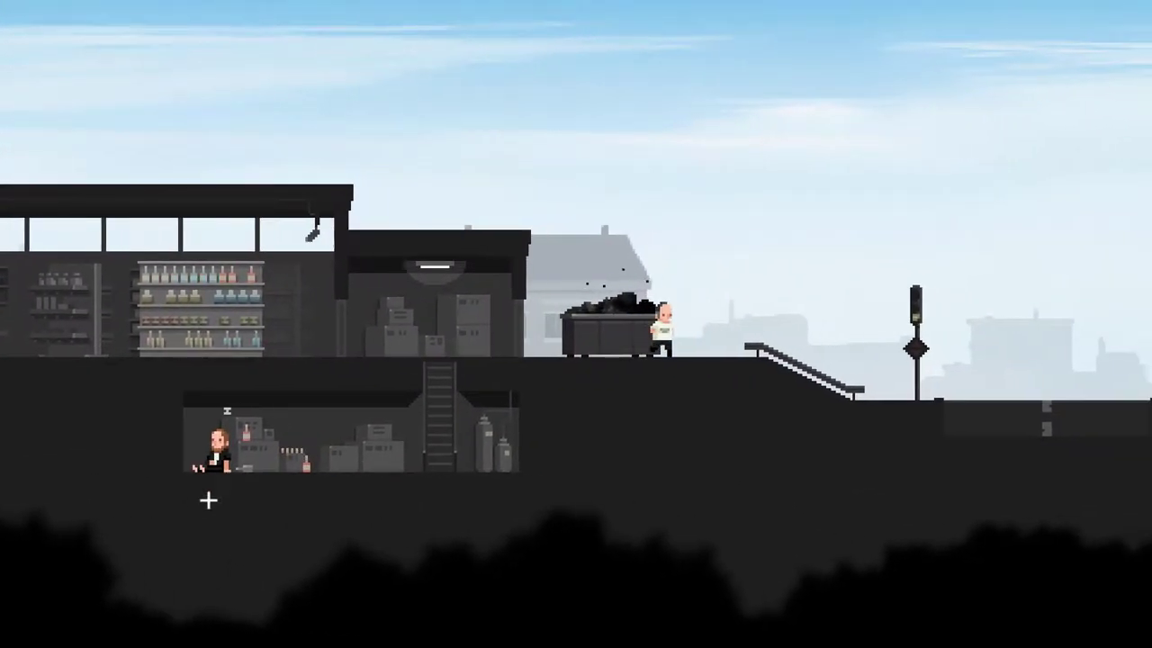
{"action": "key", "text": "Right"}
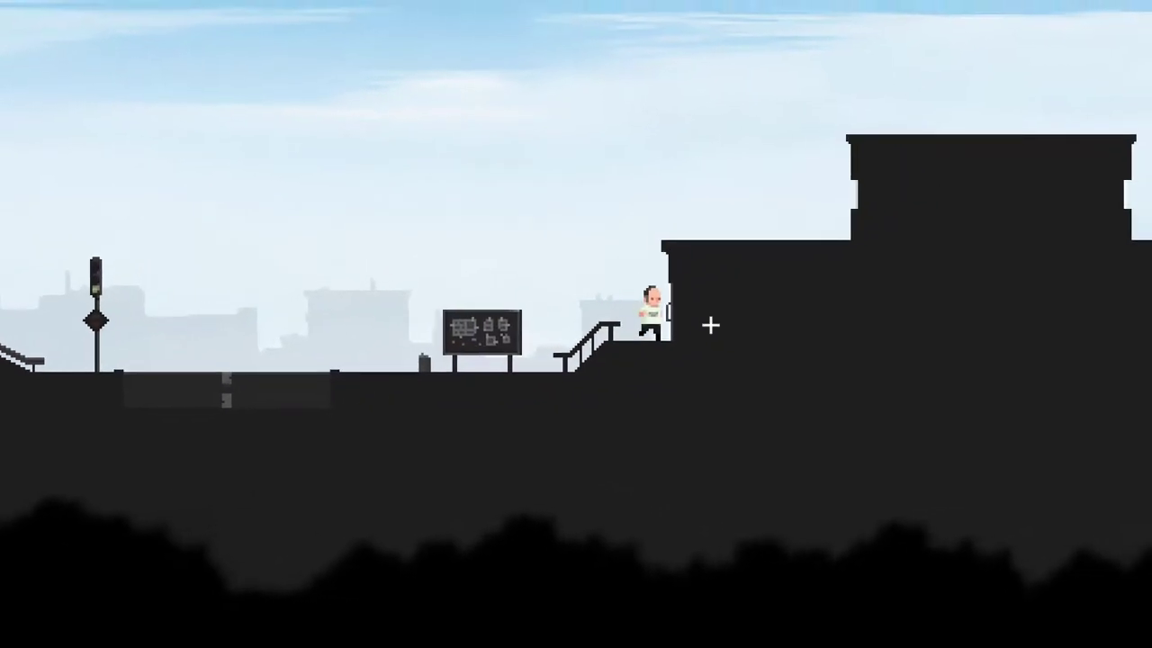
Close the wanted note, enter the building and walk over to the man upstairs
{"action": "key", "text": "d"}
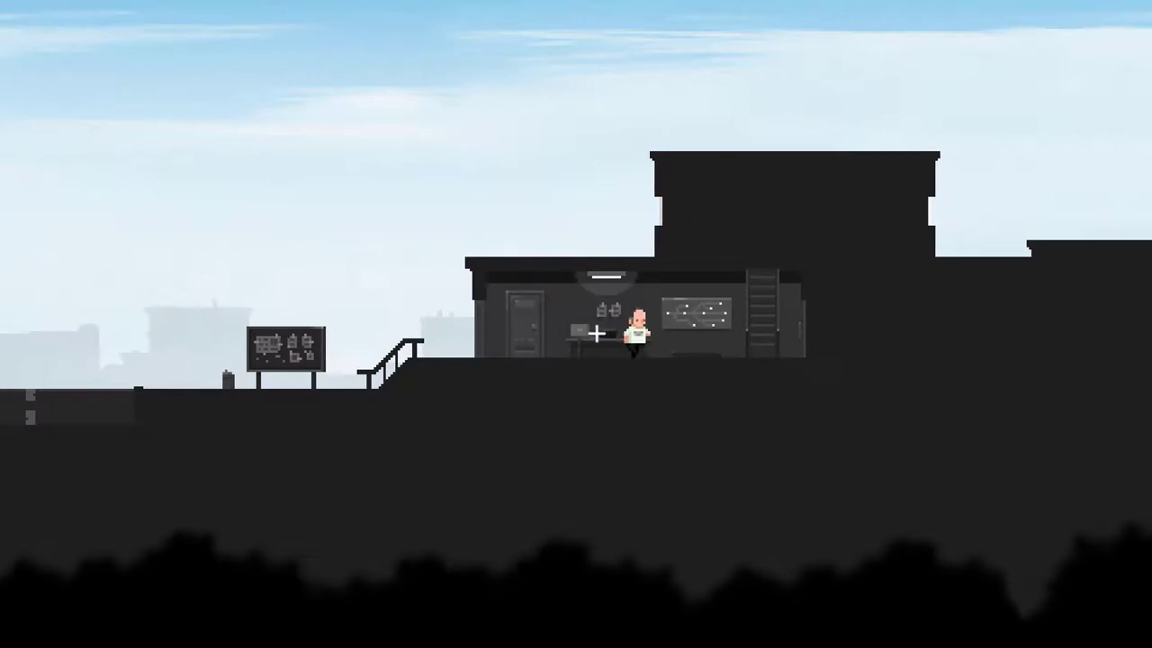
{"action": "key", "text": "d"}
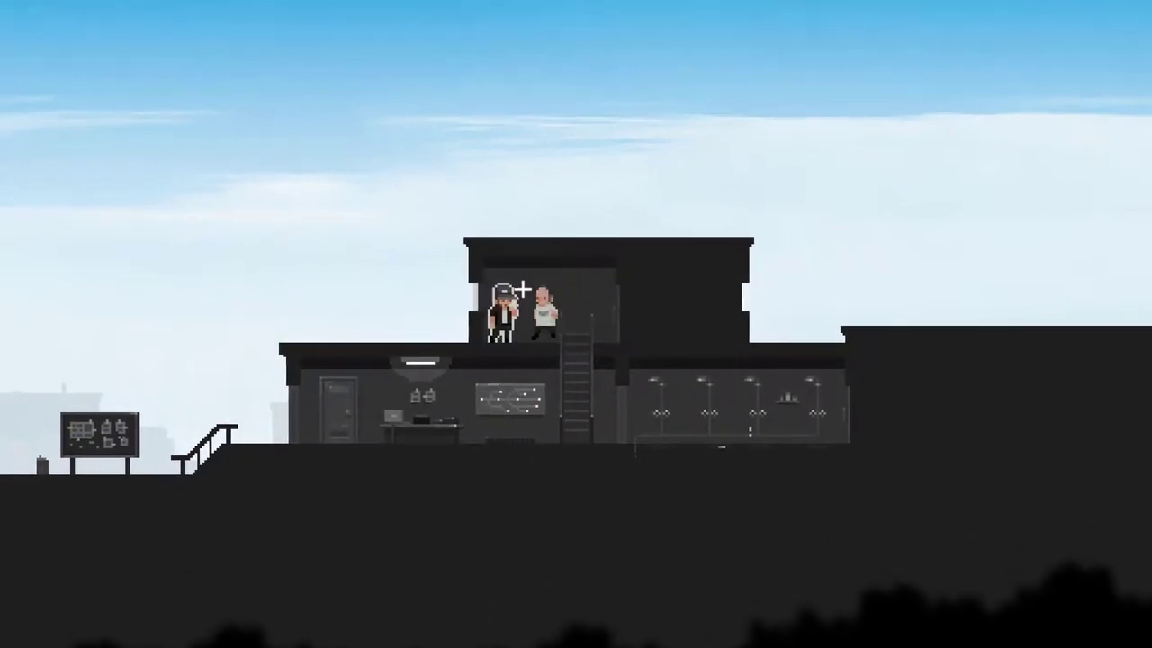
{"action": "key", "text": "a"}
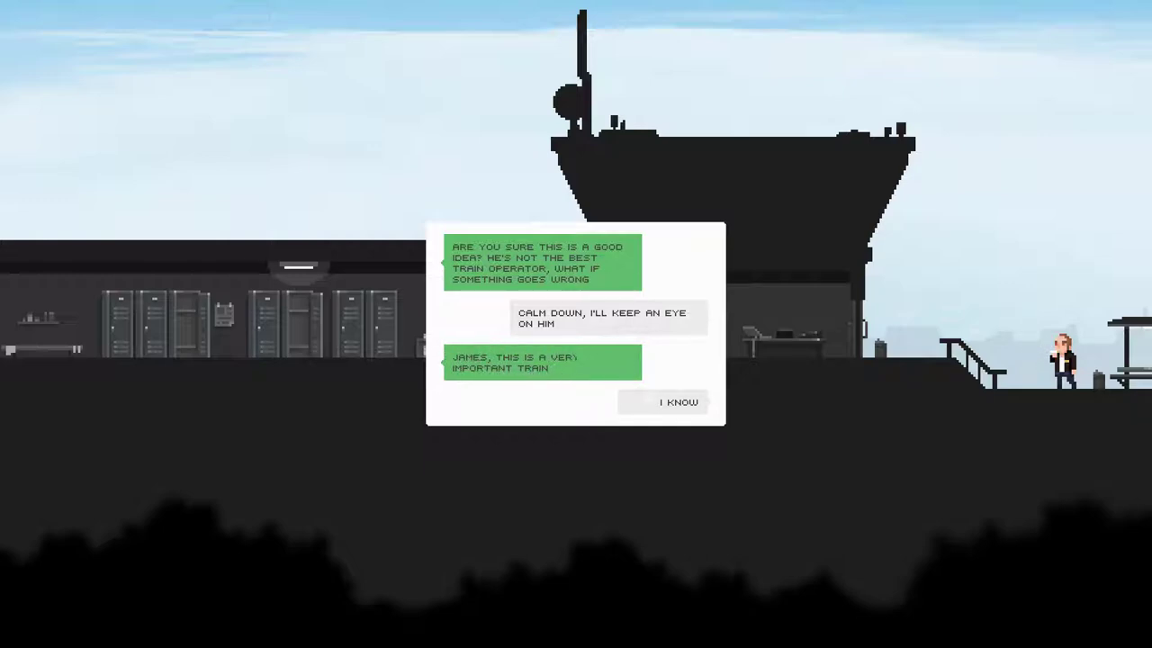
Read the letter with blocker code 6685, keep it as a note, and climb down
{"action": "left_click", "coordinate": [679, 402]}
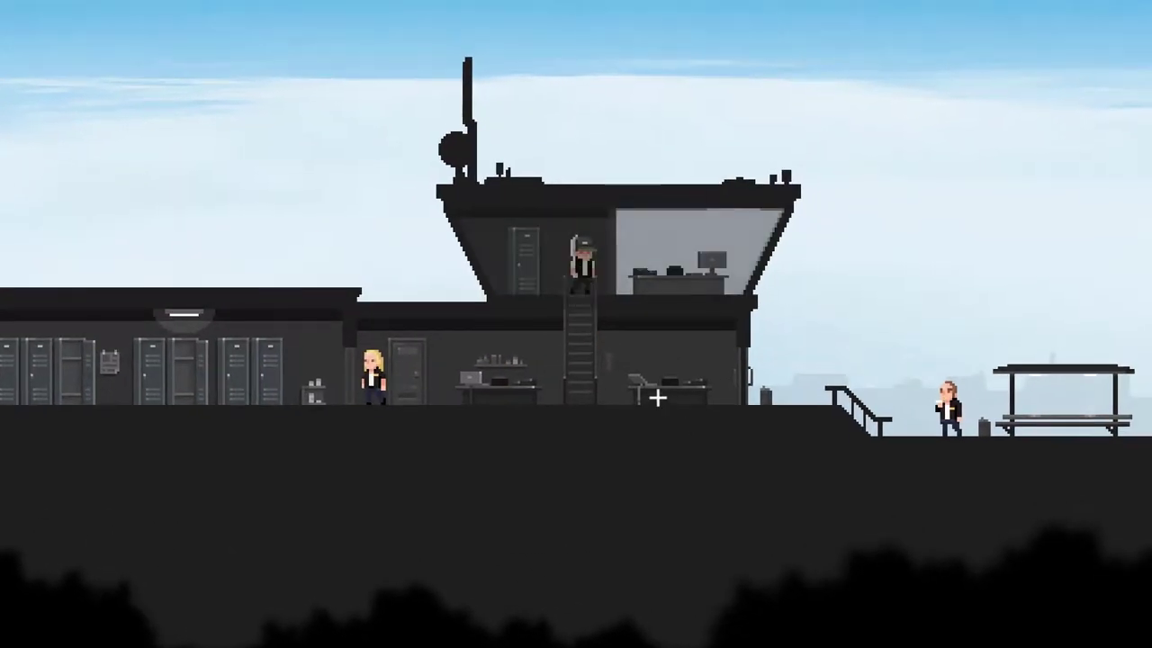
{"action": "left_click", "coordinate": [657, 398]}
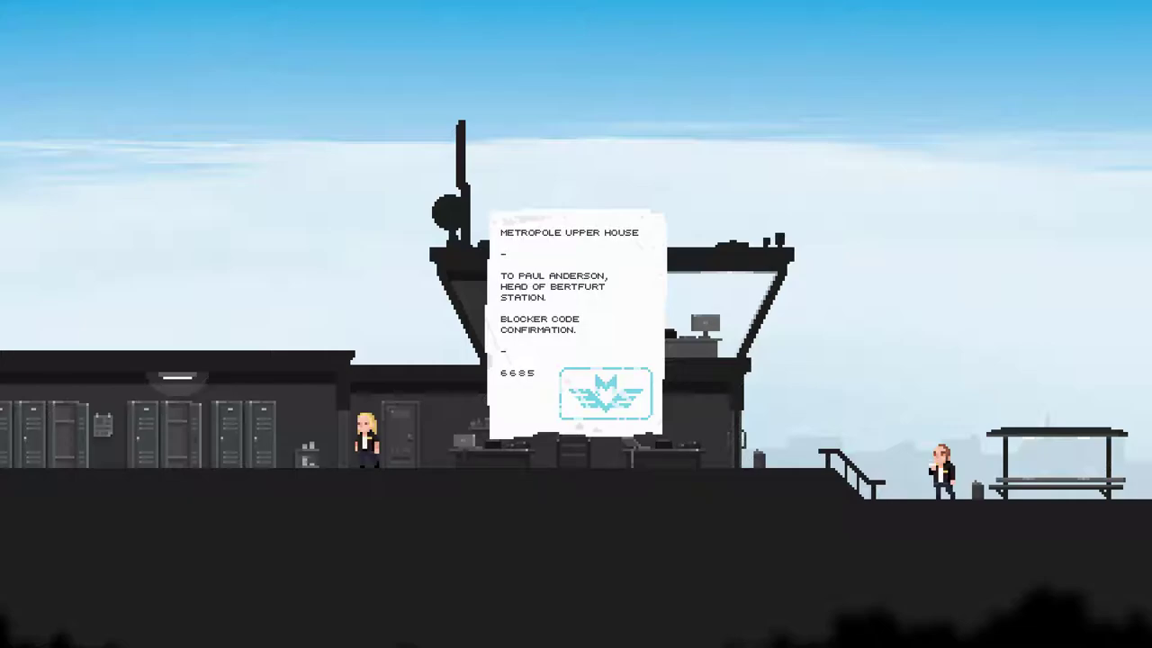
{"action": "key", "text": "Escape"}
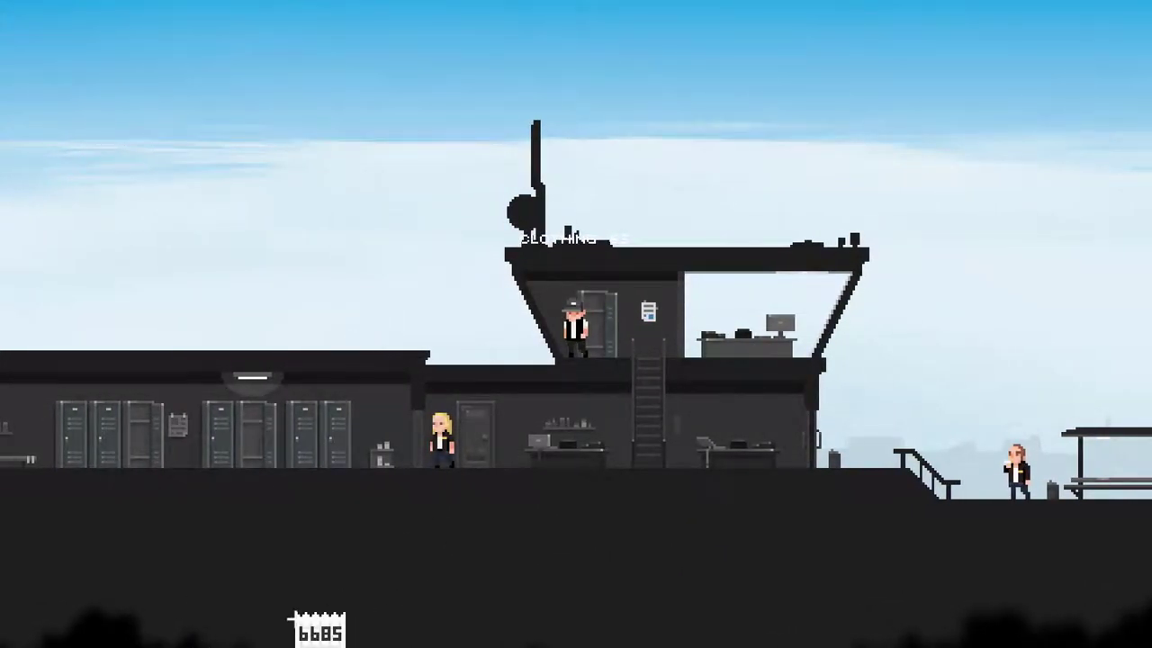
{"action": "key", "text": "d"}
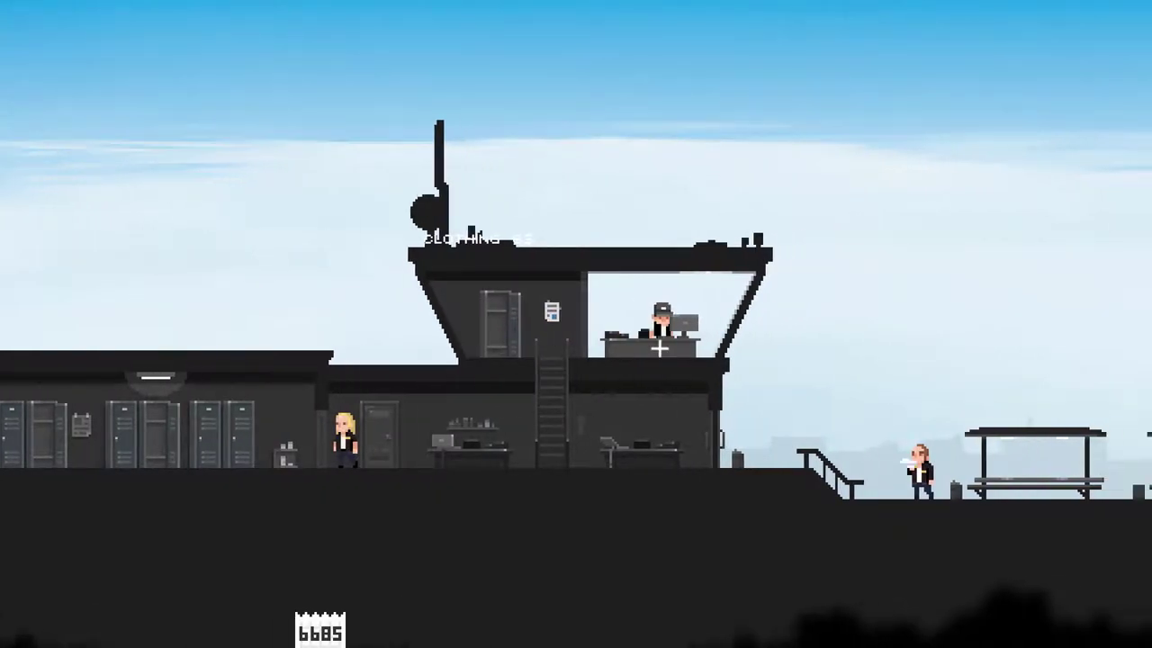
{"action": "key", "text": "a"}
{"action": "key", "text": "s"}
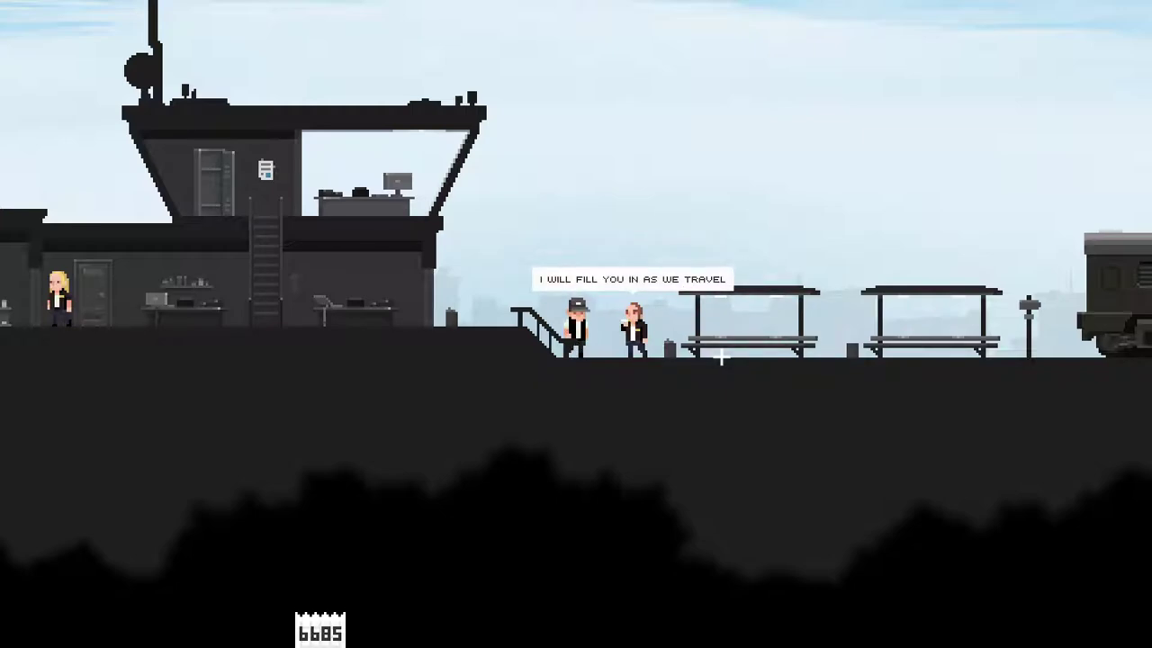
Walk right past the train and bring up the blocker terminal's code keypad
{"action": "key", "text": "Right"}
{"action": "key", "text": "Right"}
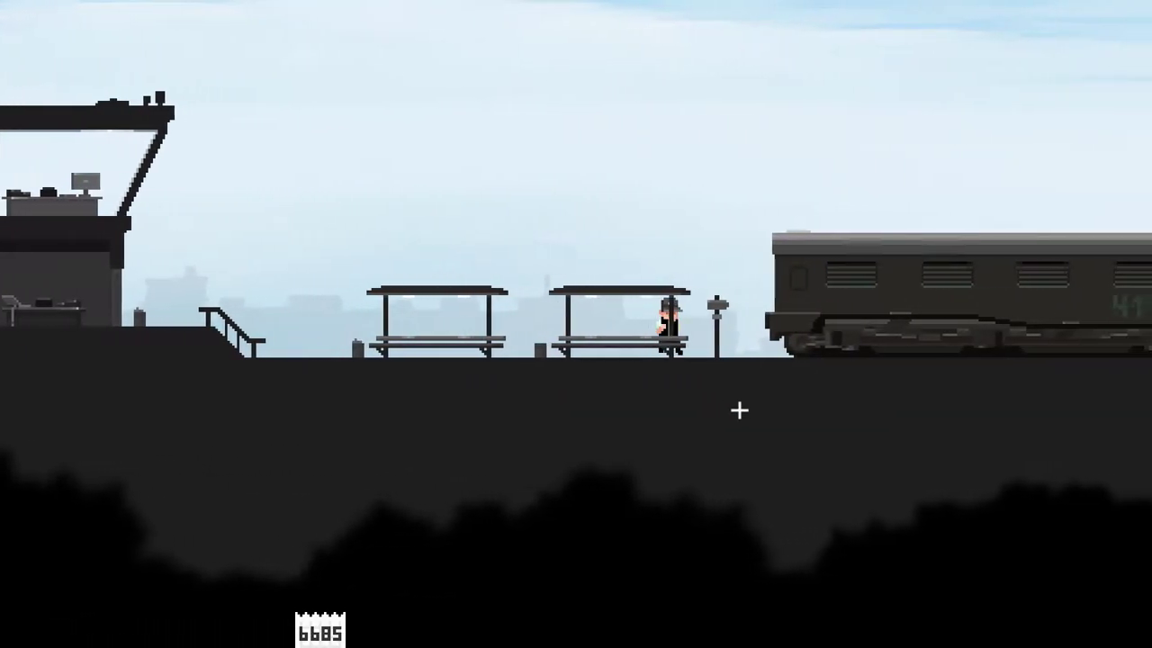
{"action": "key", "text": "Right"}
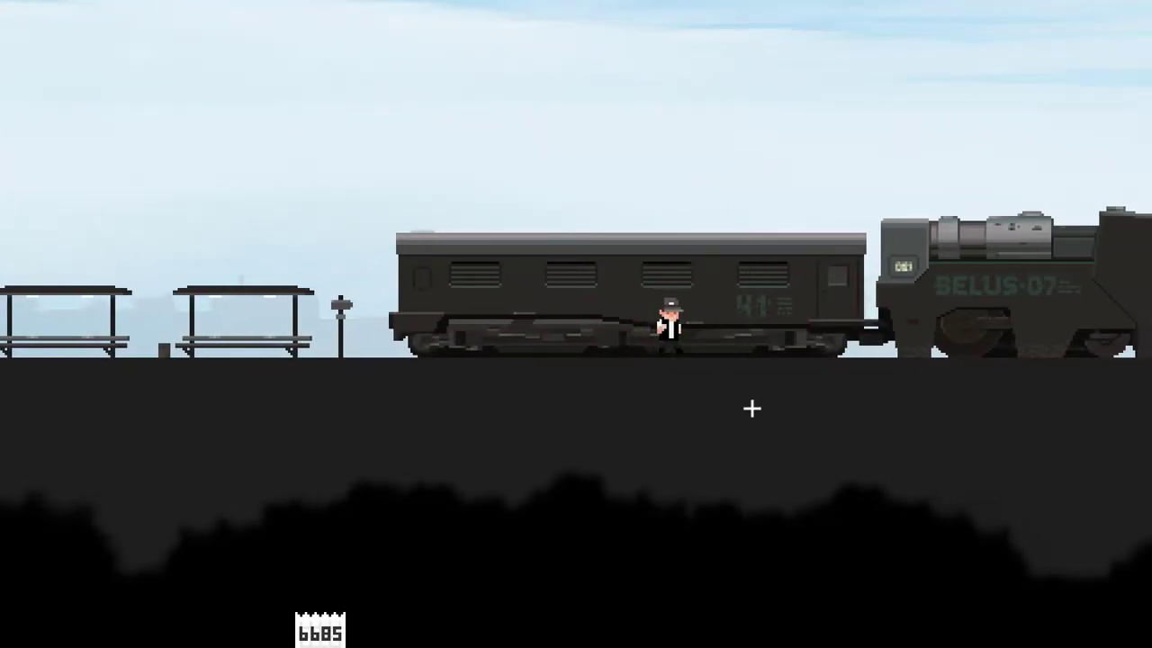
{"action": "key", "text": "Right"}
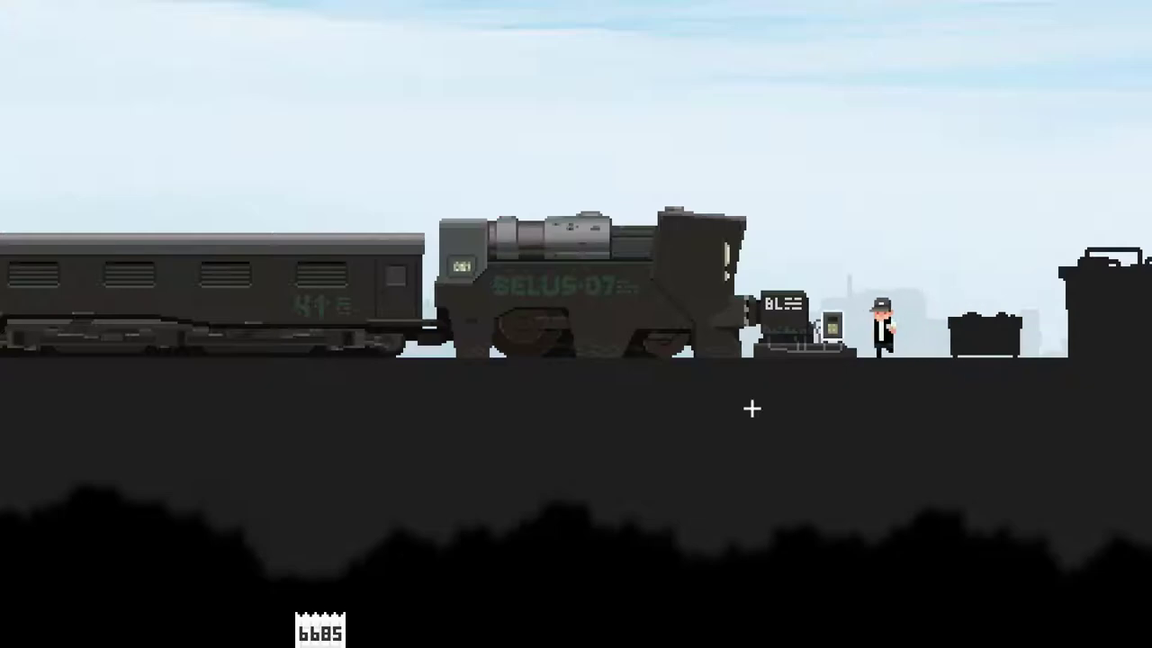
{"action": "key", "text": "Left"}
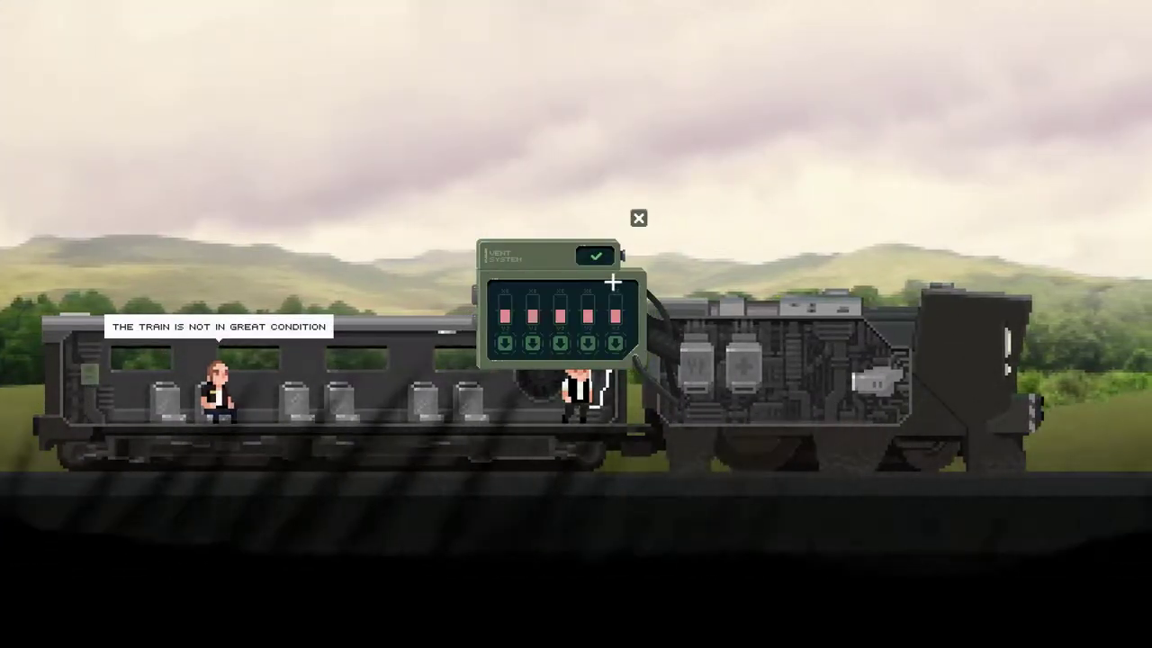
Close the vent panel, check the seated passenger's details, and inspect the locomotive's power panel
{"action": "left_click", "coordinate": [638, 218]}
{"action": "left_click", "coordinate": [279, 383]}
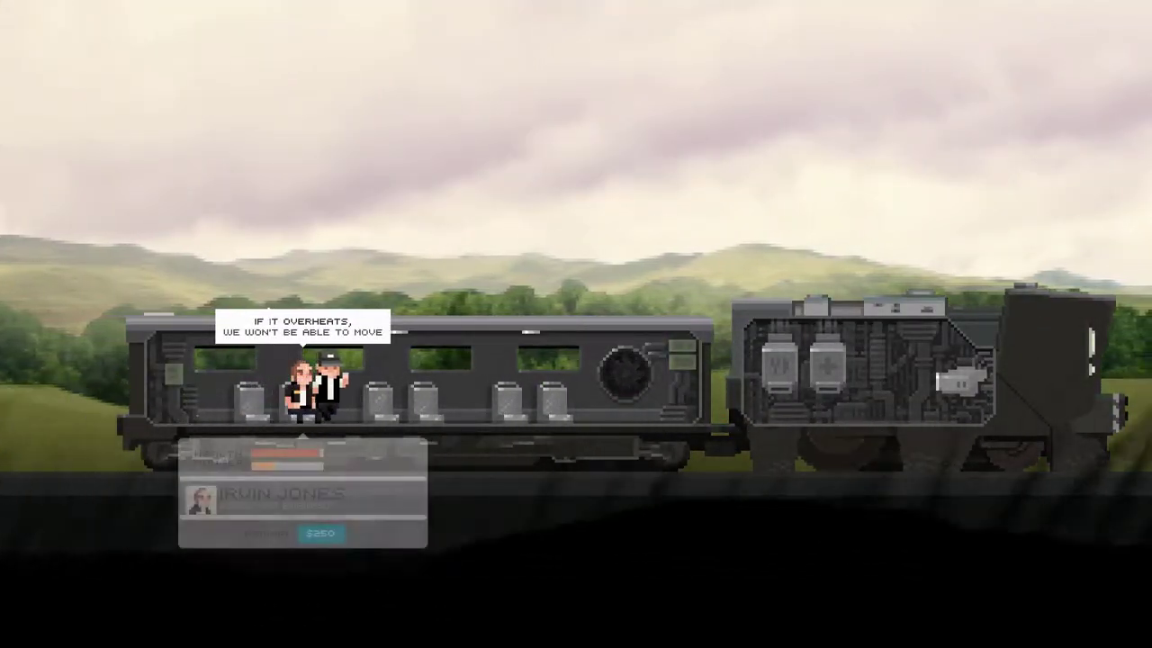
{"action": "left_click", "coordinate": [428, 387]}
{"action": "key", "text": "d"}
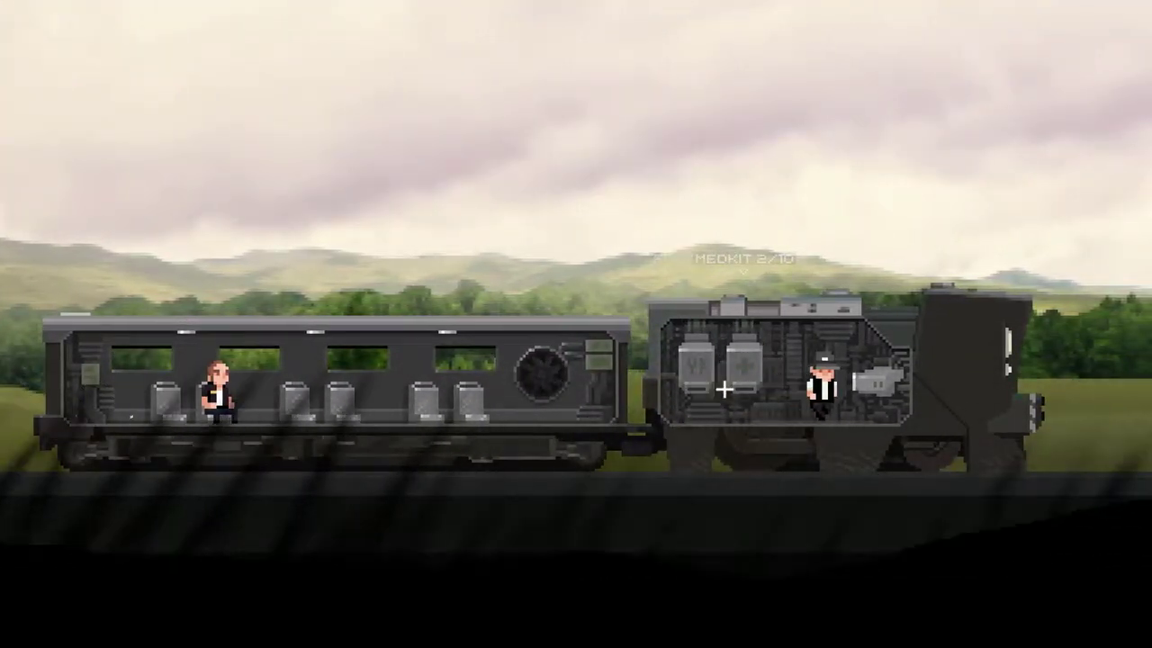
{"action": "left_click", "coordinate": [878, 382]}
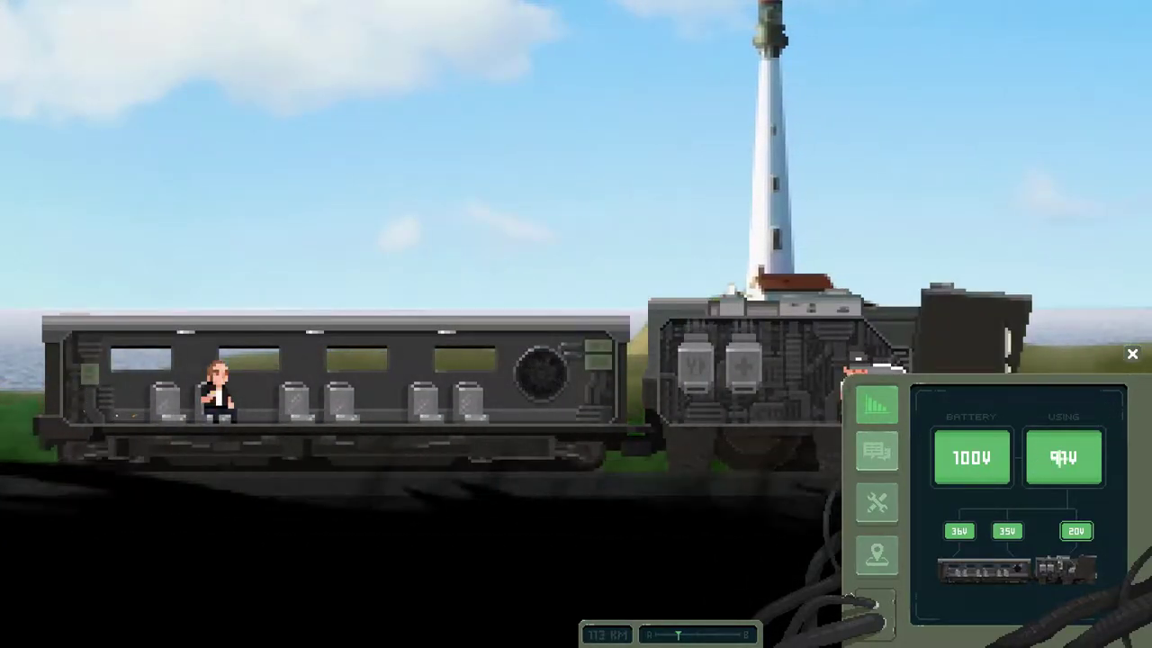
{"action": "key", "text": "Escape"}
{"action": "key", "text": "a"}
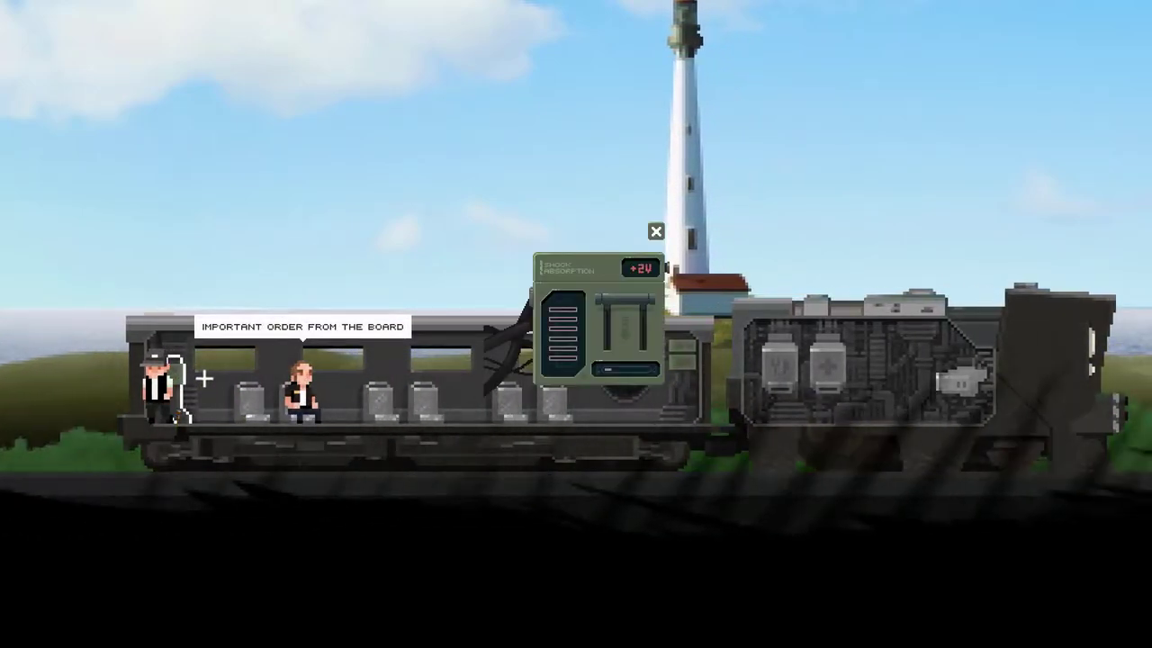
Adjust the shock absorption lever, review the passenger card, and inspect the Shock Absorption module
{"action": "left_click_drag", "start_coordinate": [626, 311], "coordinate": [624, 390]}
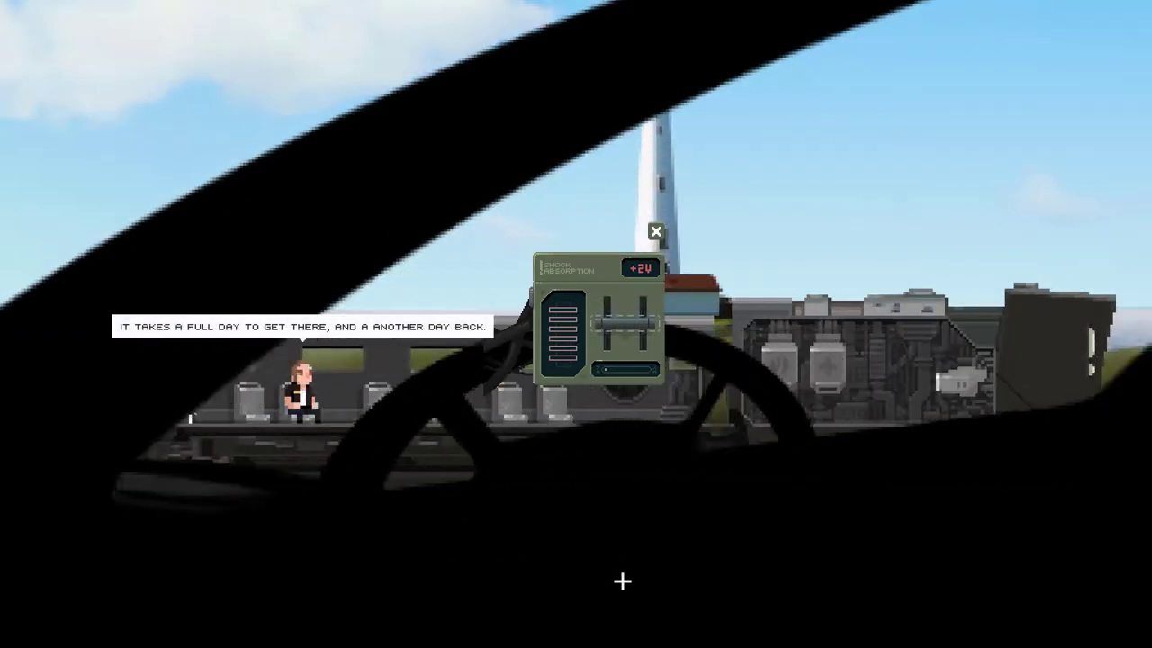
{"action": "key", "text": "Escape"}
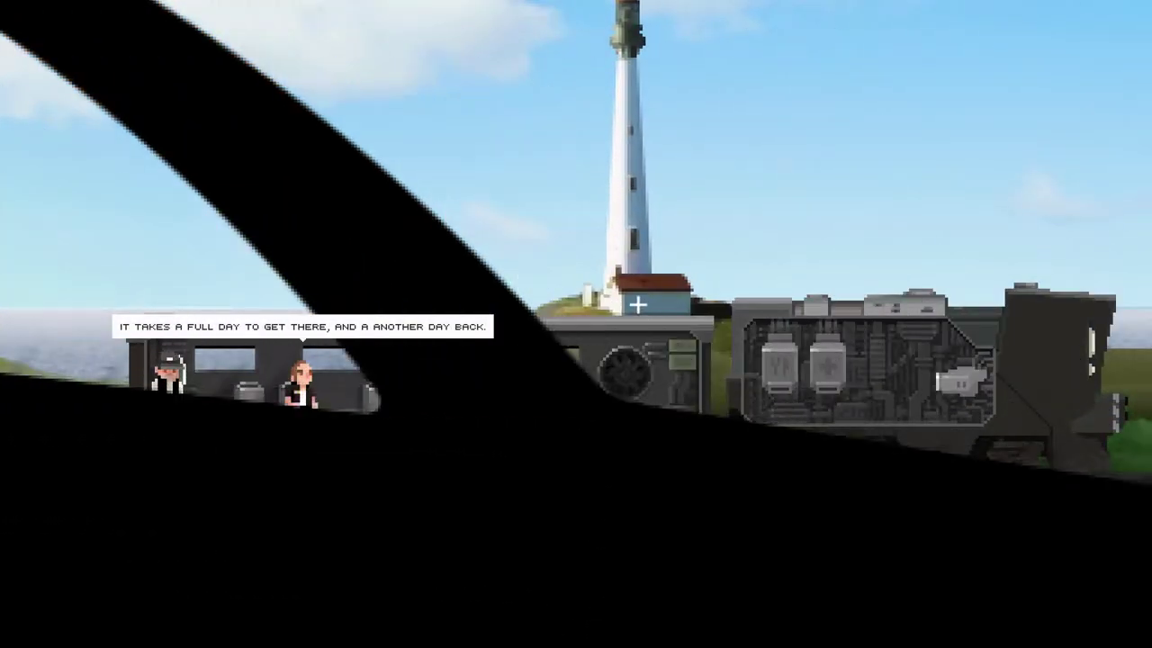
{"action": "left_click", "coordinate": [301, 378]}
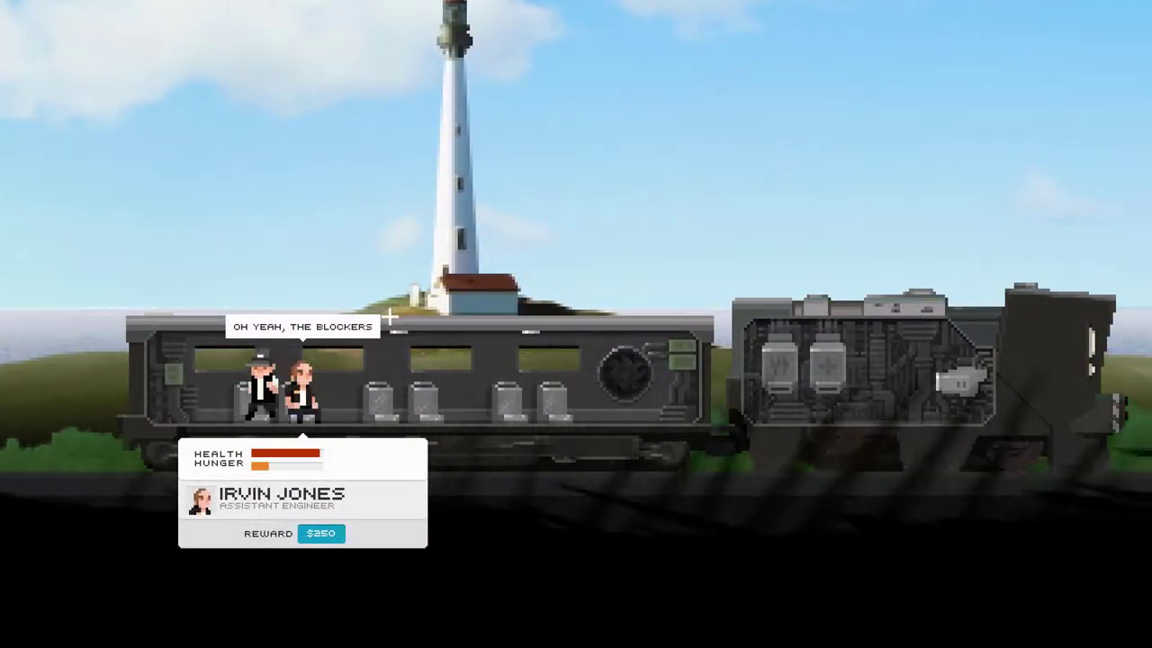
{"action": "left_click", "coordinate": [576, 360]}
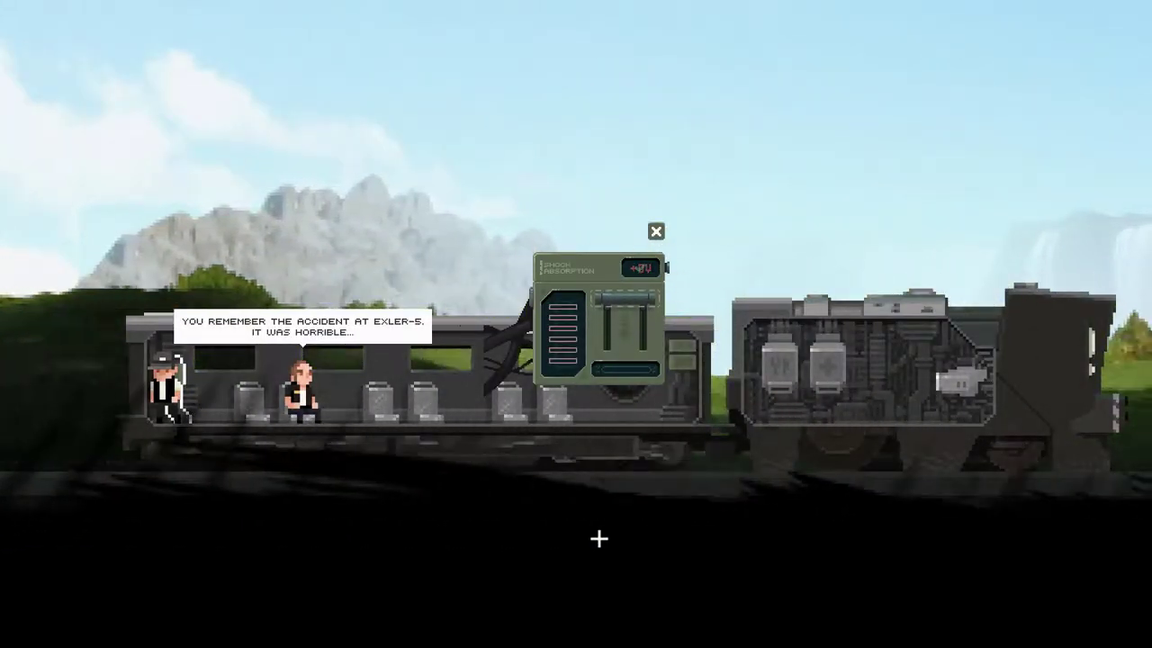
Close the shock absorption display and review Irvin Jones's health, hunger and reward
{"action": "left_click", "coordinate": [656, 232]}
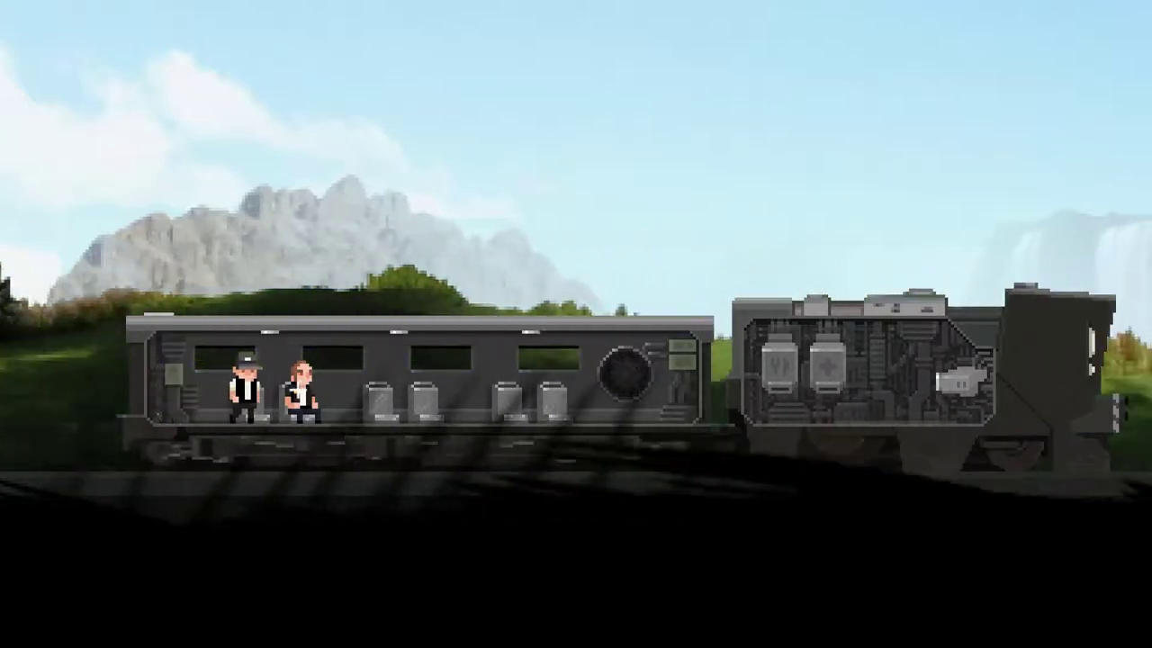
{"action": "left_click", "coordinate": [302, 391]}
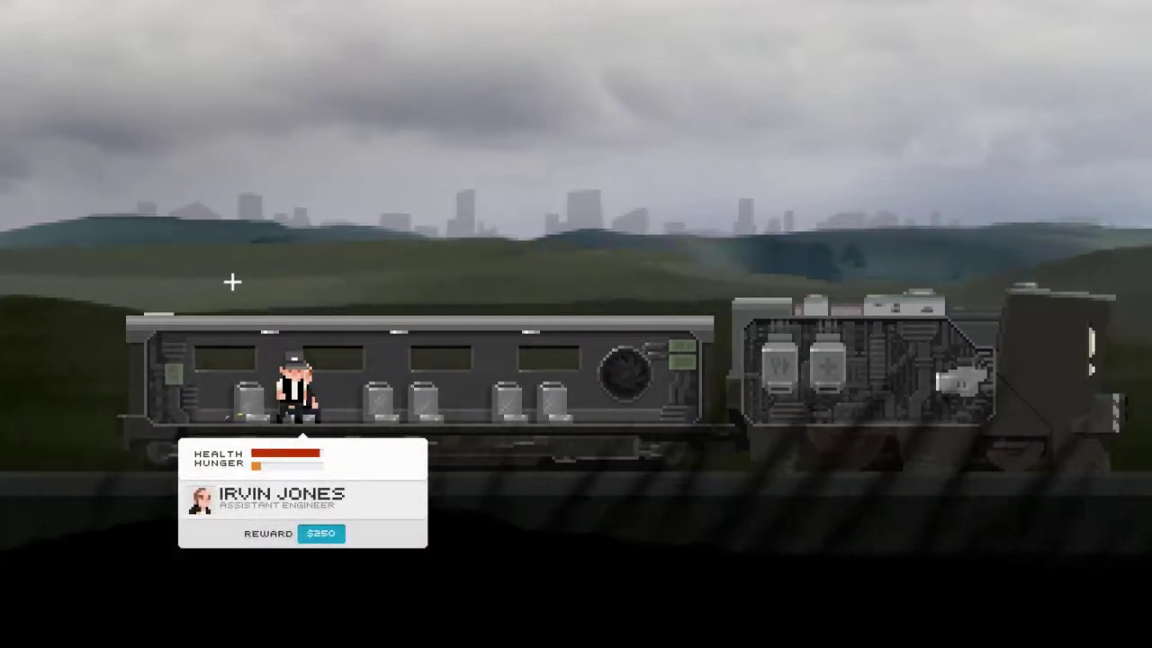
{"action": "left_click", "coordinate": [306, 387]}
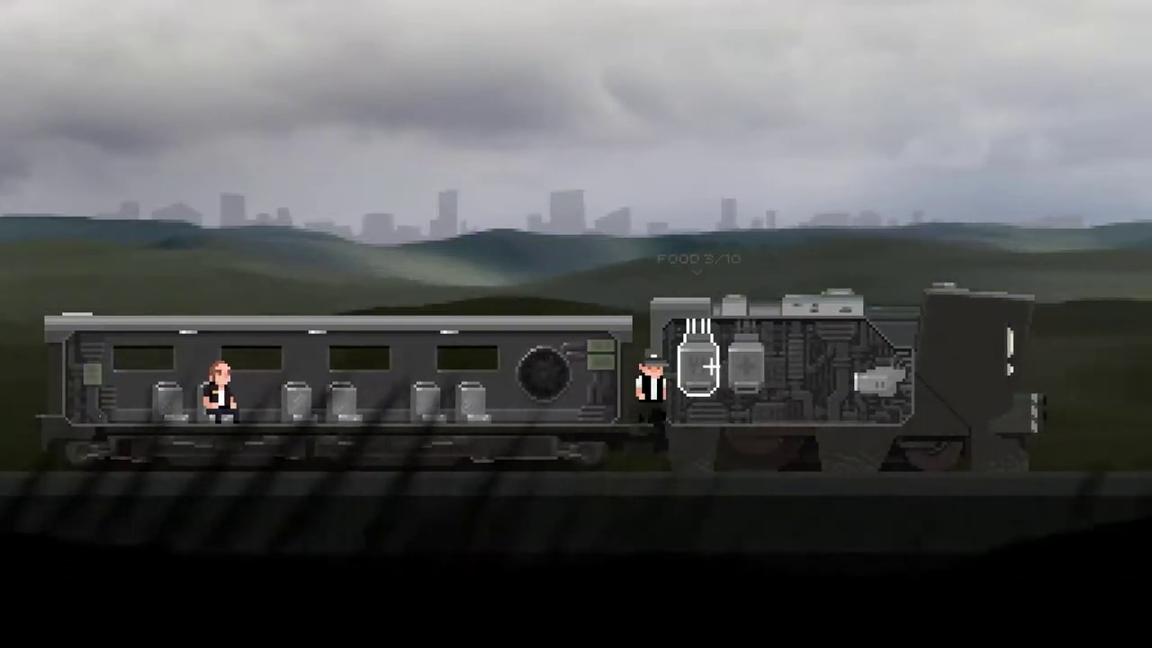
In the locomotive, check the console's operator list and crafting items, then close it
{"action": "left_click", "coordinate": [710, 366]}
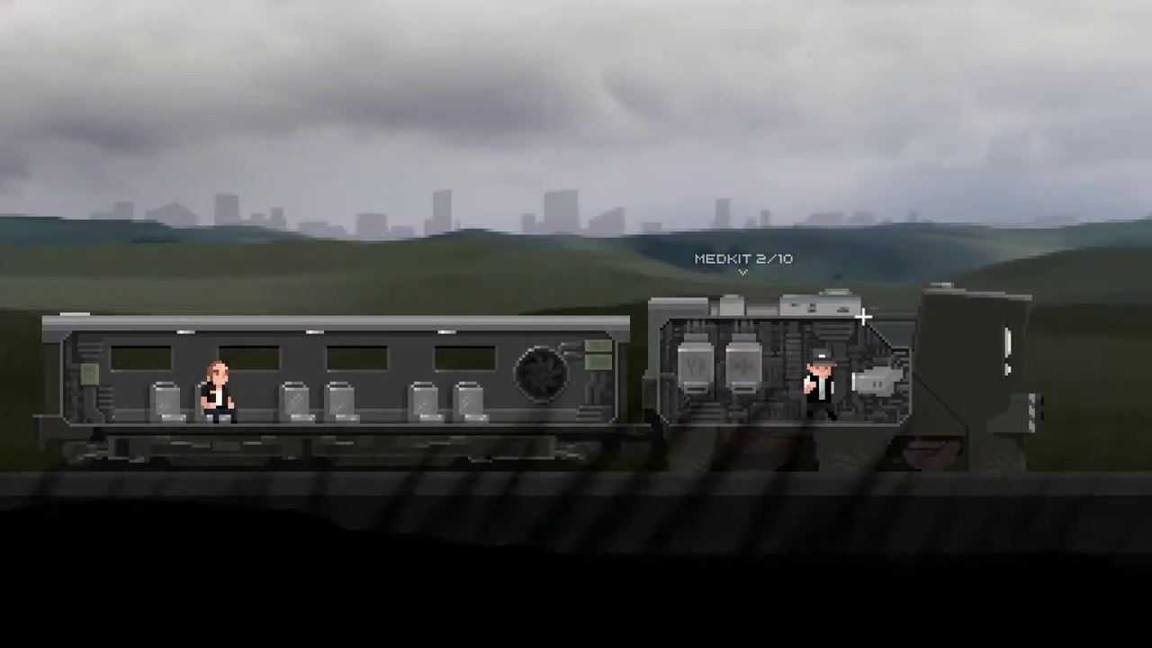
{"action": "left_click", "coordinate": [861, 320]}
{"action": "left_click", "coordinate": [877, 450]}
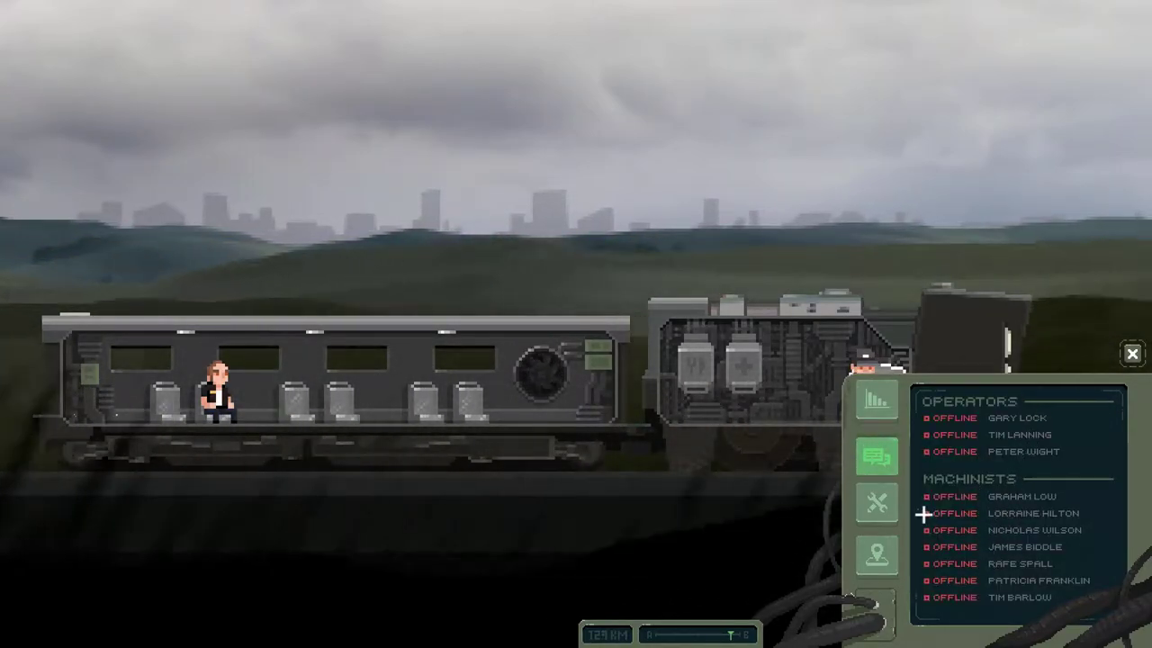
{"action": "left_click", "coordinate": [882, 504]}
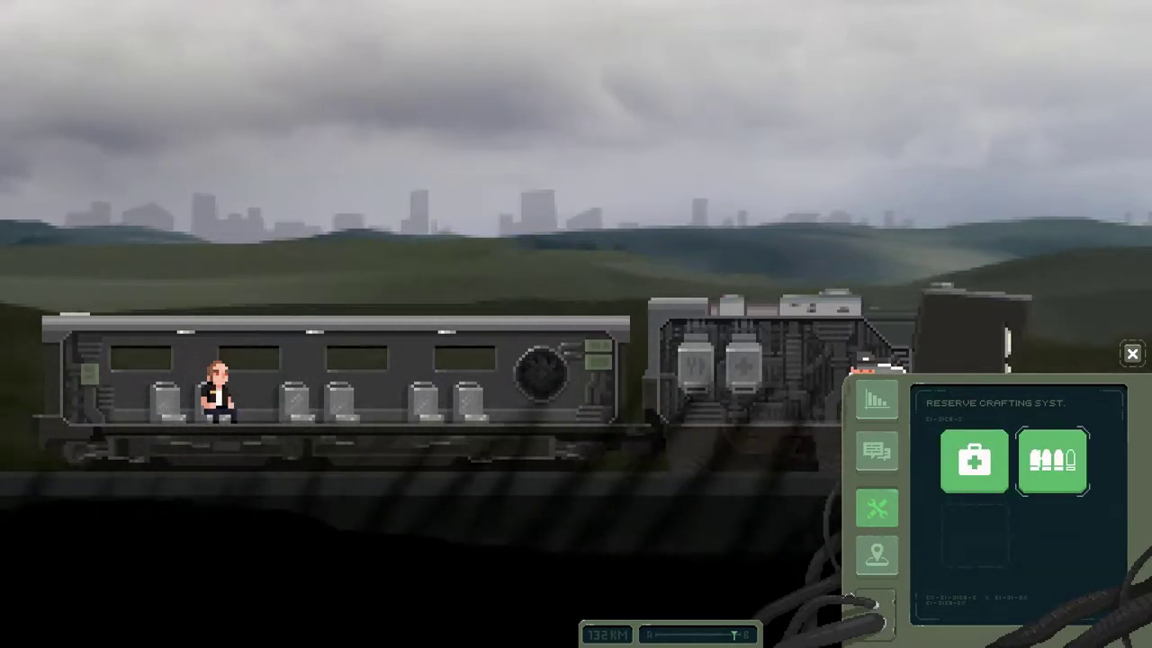
{"action": "left_click", "coordinate": [933, 440]}
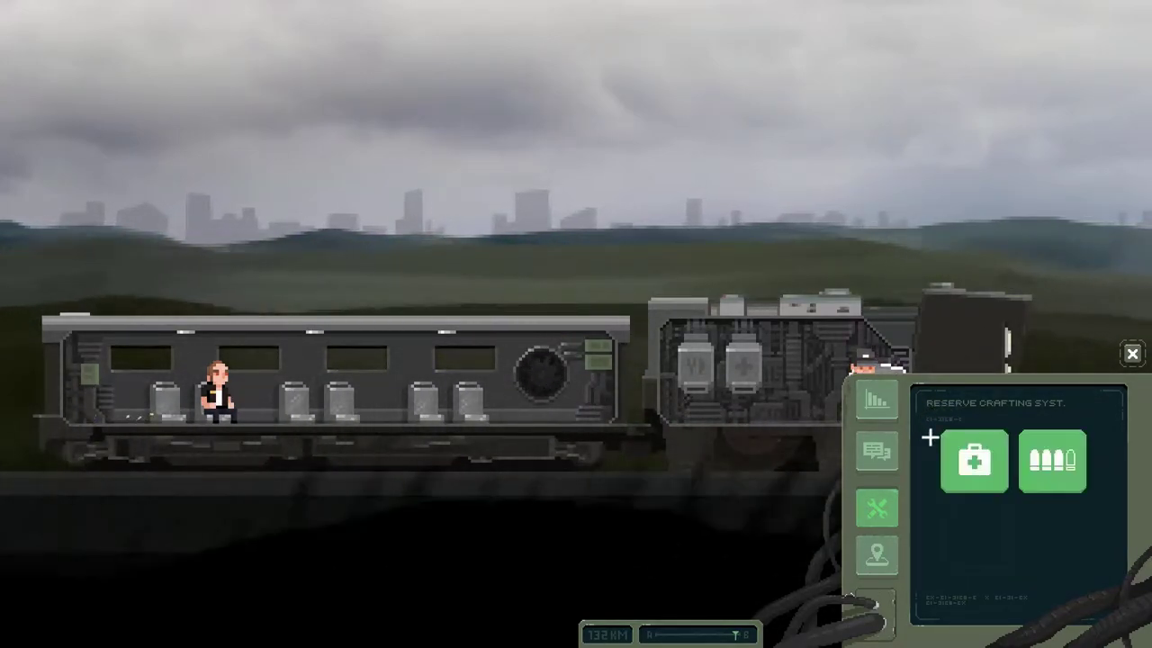
{"action": "key", "text": "Escape"}
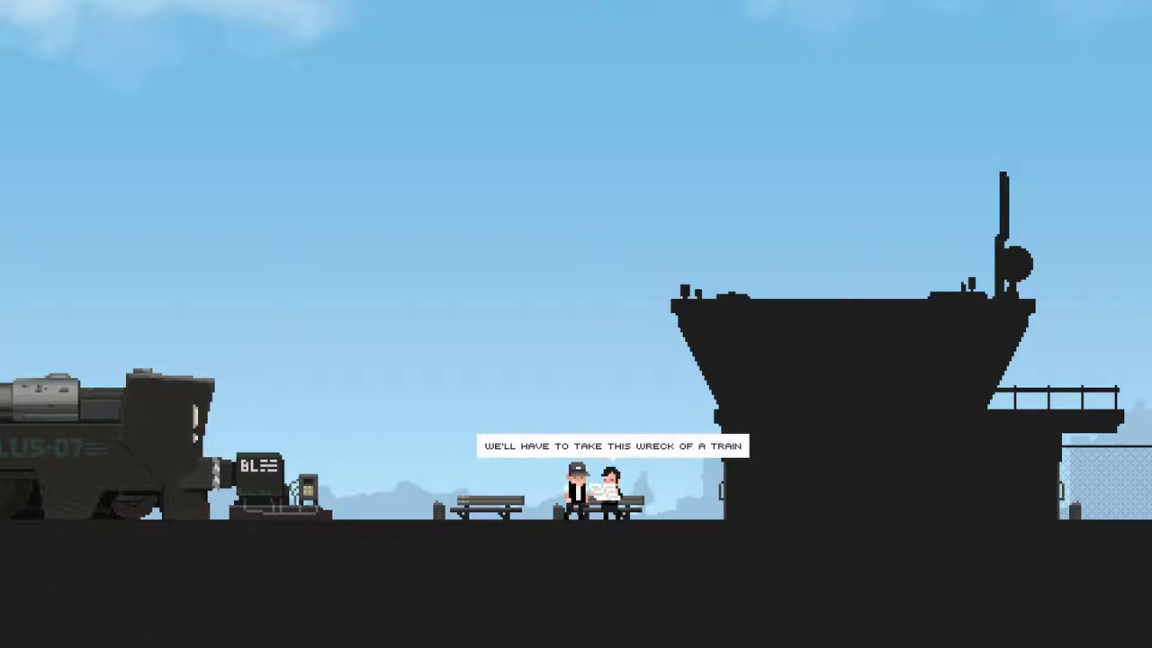
Walk the conductor right off the platform into town
{"action": "key", "text": "Right"}
{"action": "key", "text": "Right"}
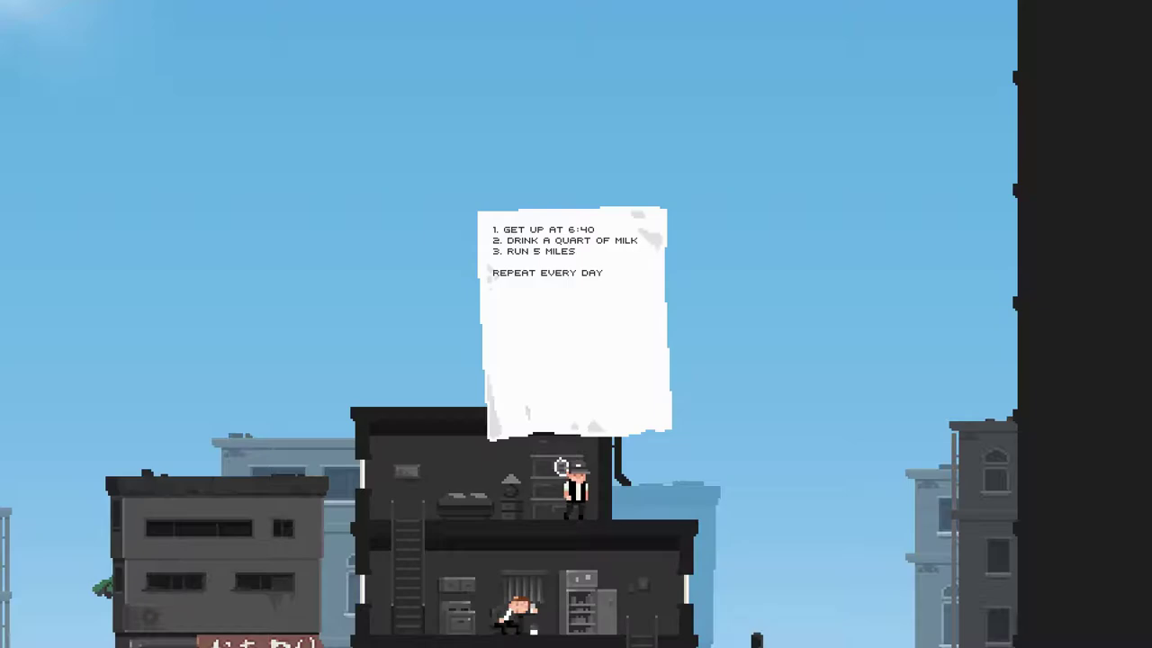
Put away the routine note, descend to the street, and enter the dark building's ground floor
{"action": "key", "text": "Left"}
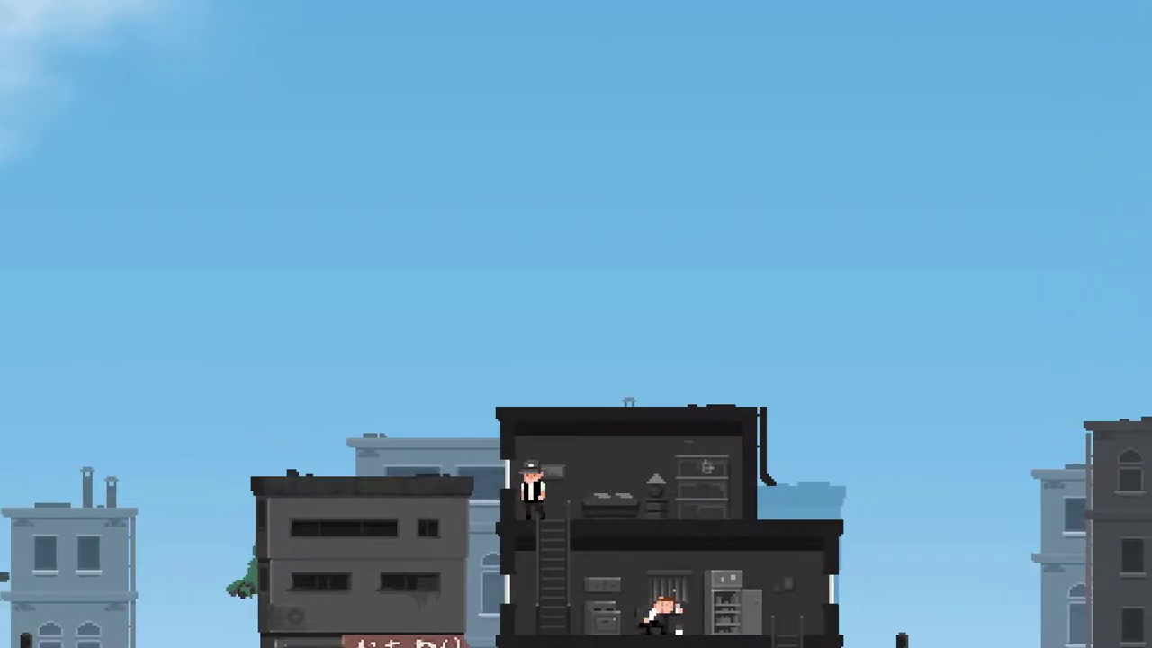
{"action": "key", "text": "Down"}
{"action": "key", "text": "Right"}
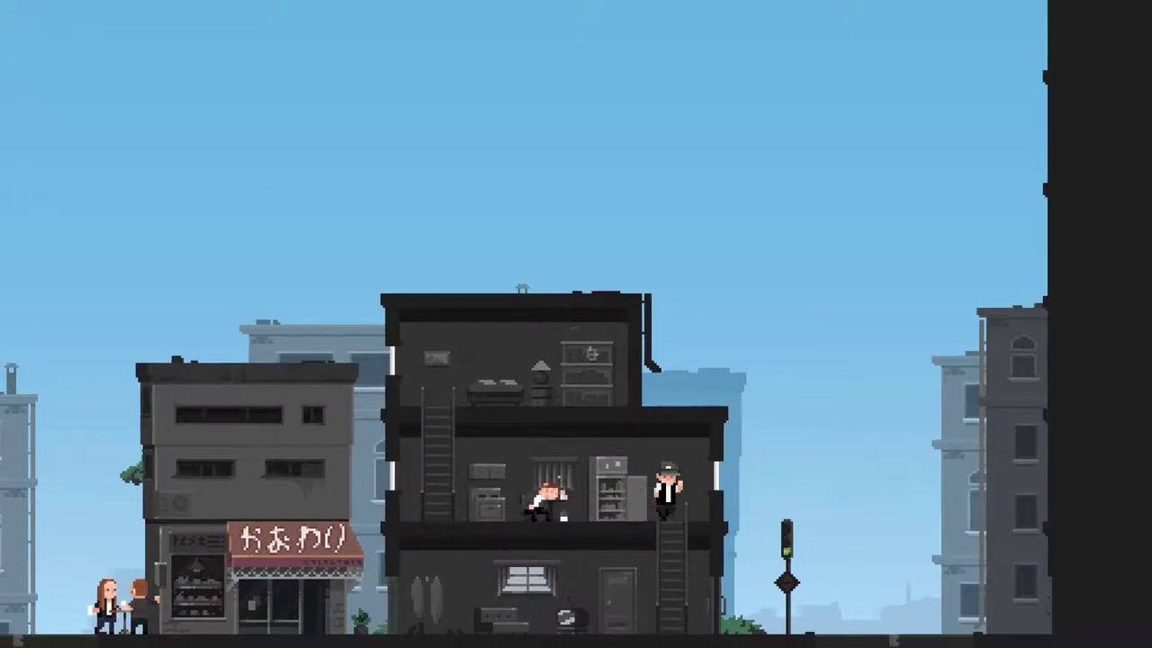
{"action": "key", "text": "Down"}
{"action": "key", "text": "Right"}
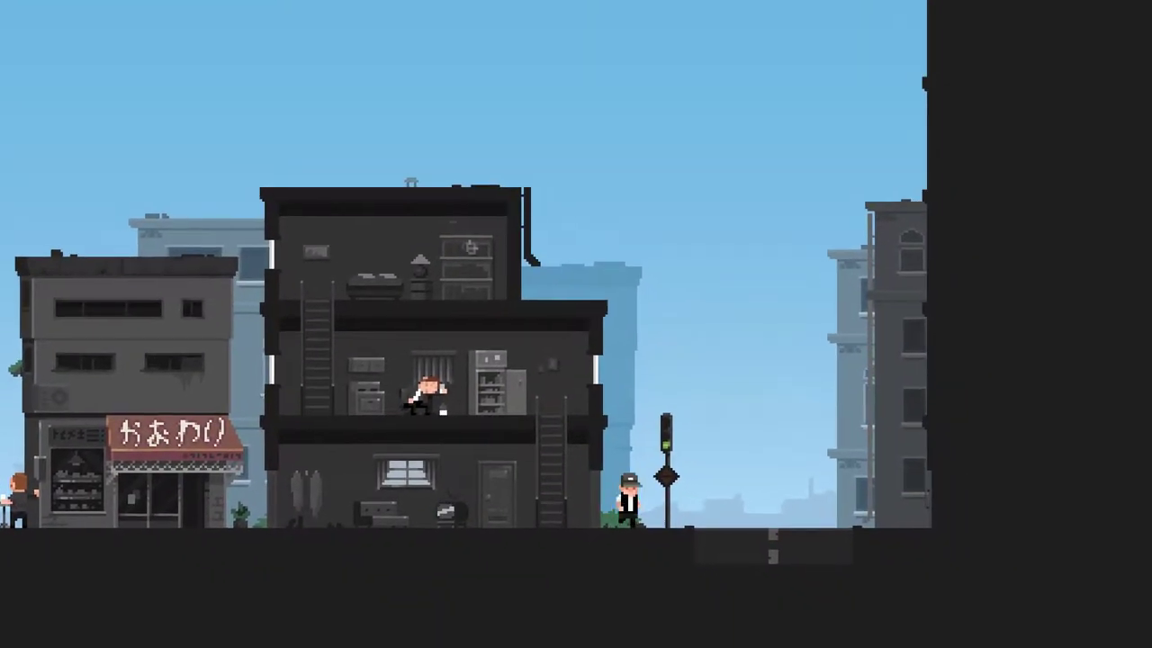
{"action": "key", "text": "Right"}
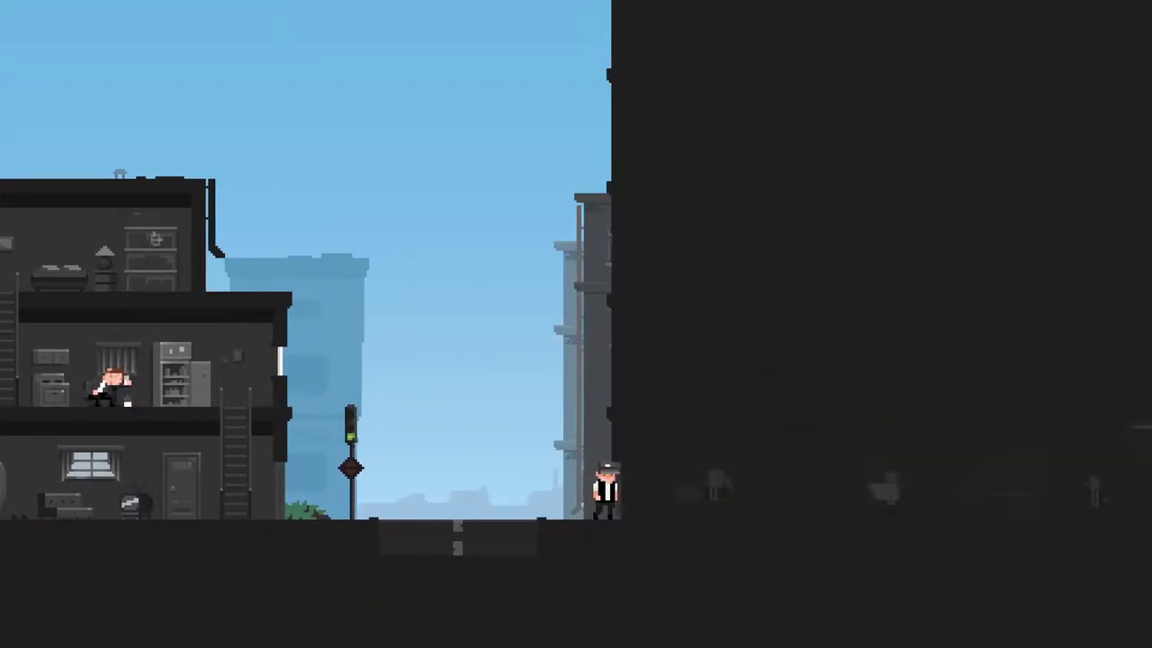
Walk through the lobby past the guard and climb the fire escape to the rooftop
{"action": "key", "text": "Right"}
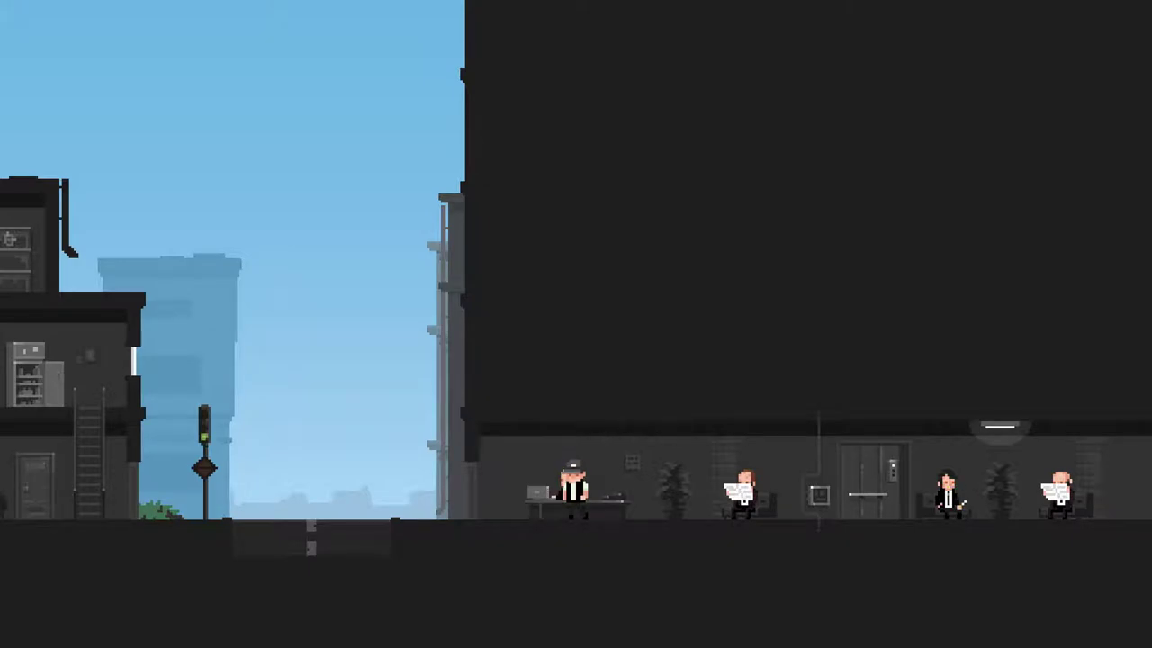
{"action": "key", "text": "Right"}
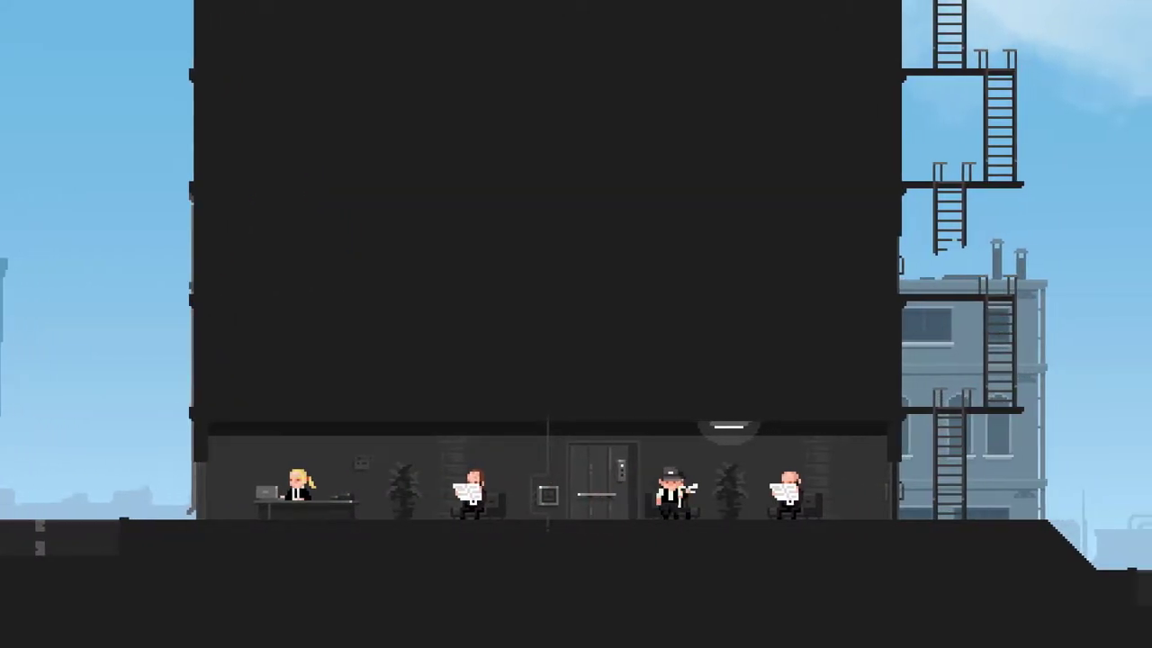
{"action": "key", "text": "Right"}
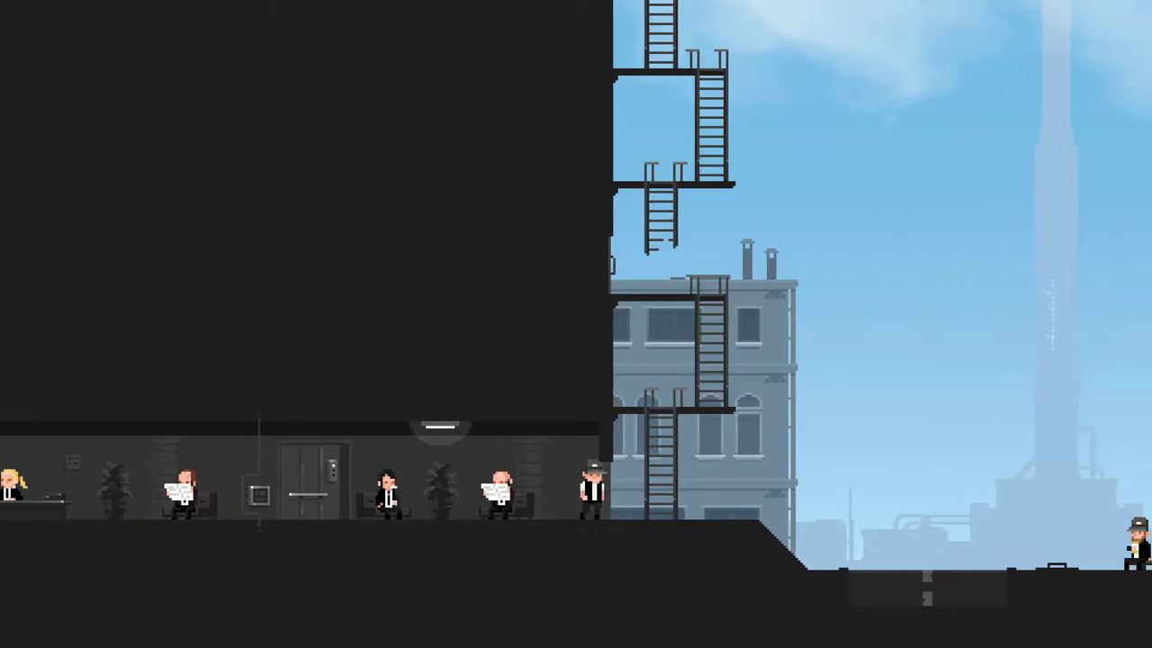
{"action": "key", "text": "Up"}
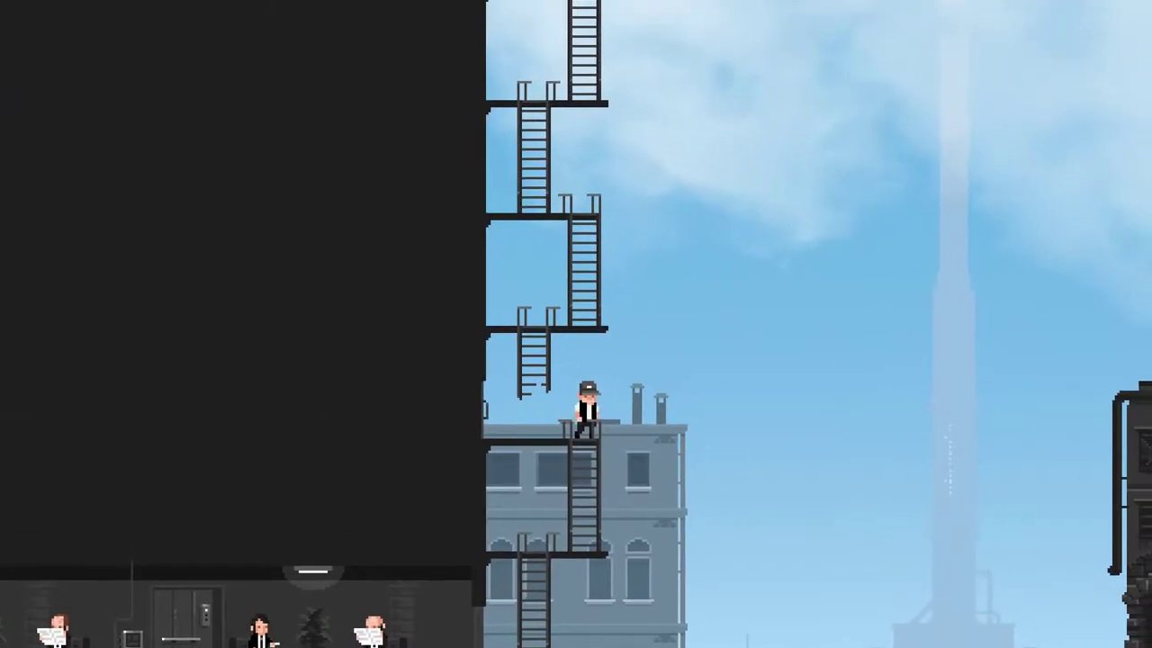
Read the office computer's chat about transferring a big bulk out of Bristol
{"action": "key", "text": "Left"}
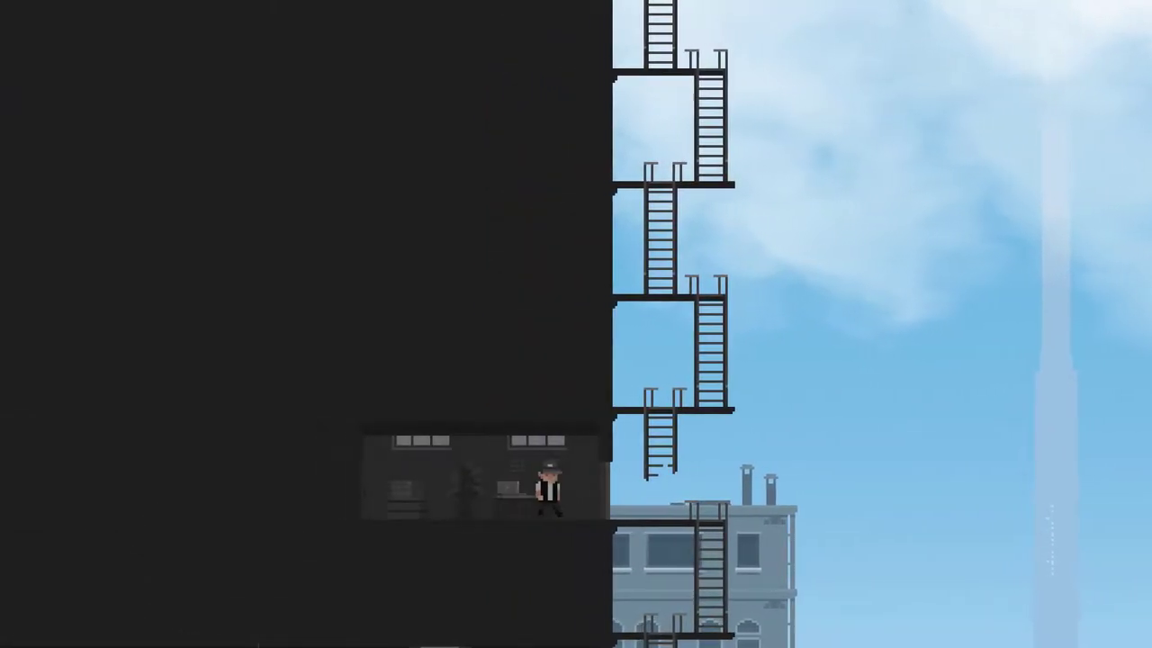
{"action": "key", "text": "Right"}
{"action": "key", "text": "Left"}
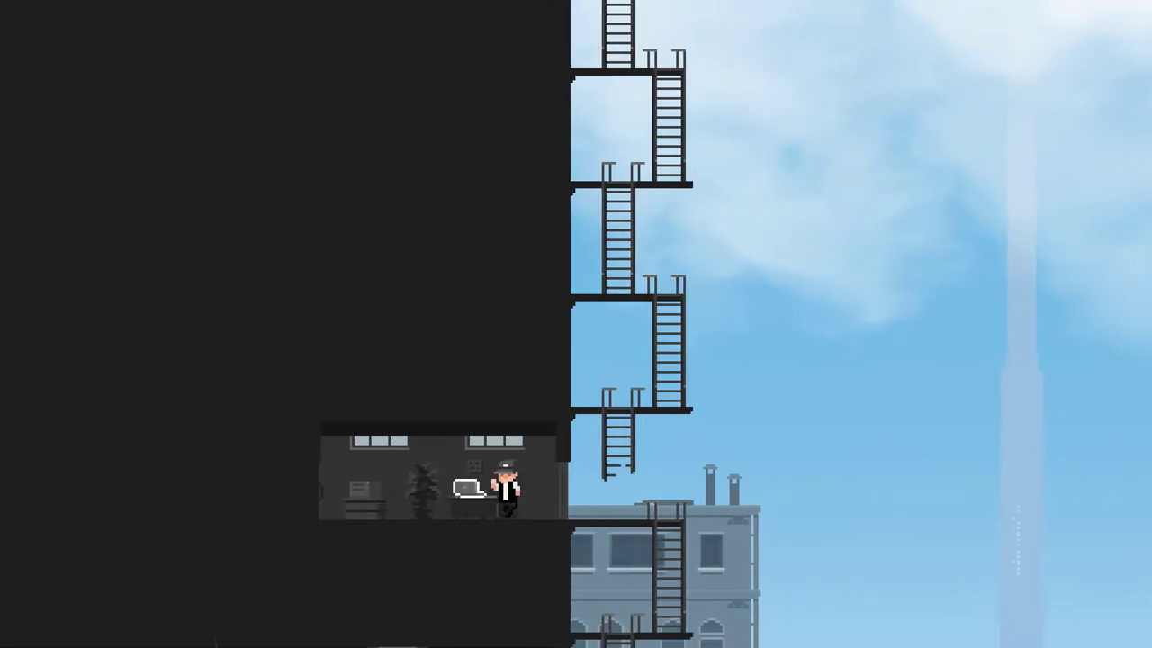
{"action": "key", "text": "Left"}
{"action": "key", "text": "Right"}
{"action": "key", "text": "space"}
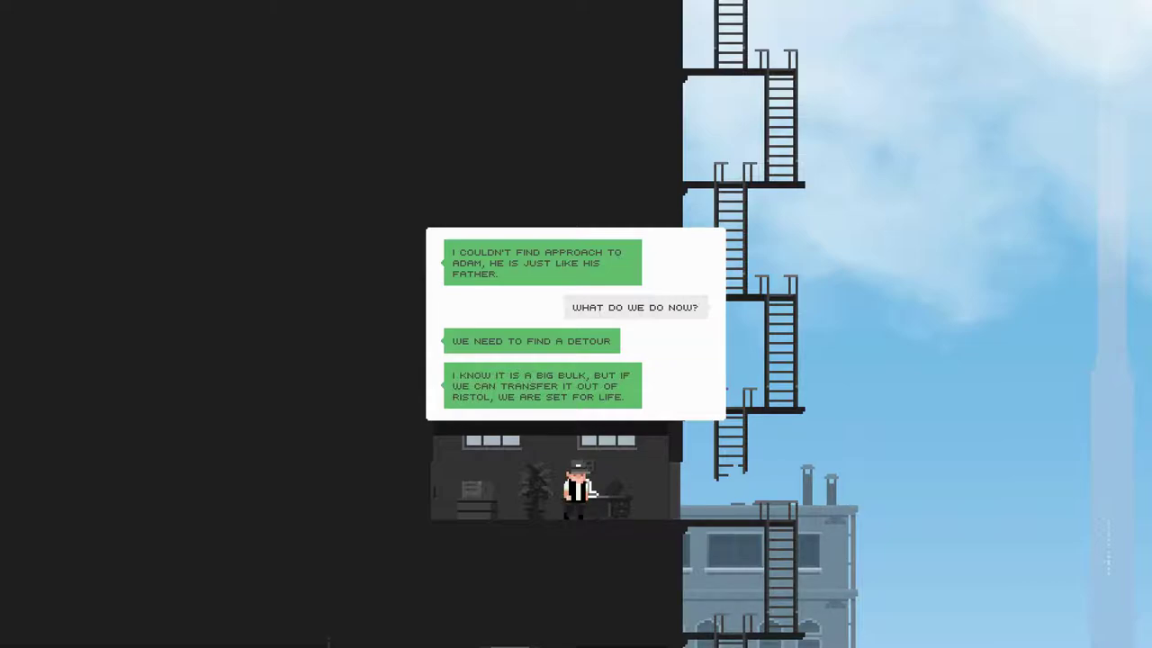
{"action": "key", "text": "space"}
Reread the computer chat, then climb down the fire escape to street level
{"action": "key", "text": "Left"}
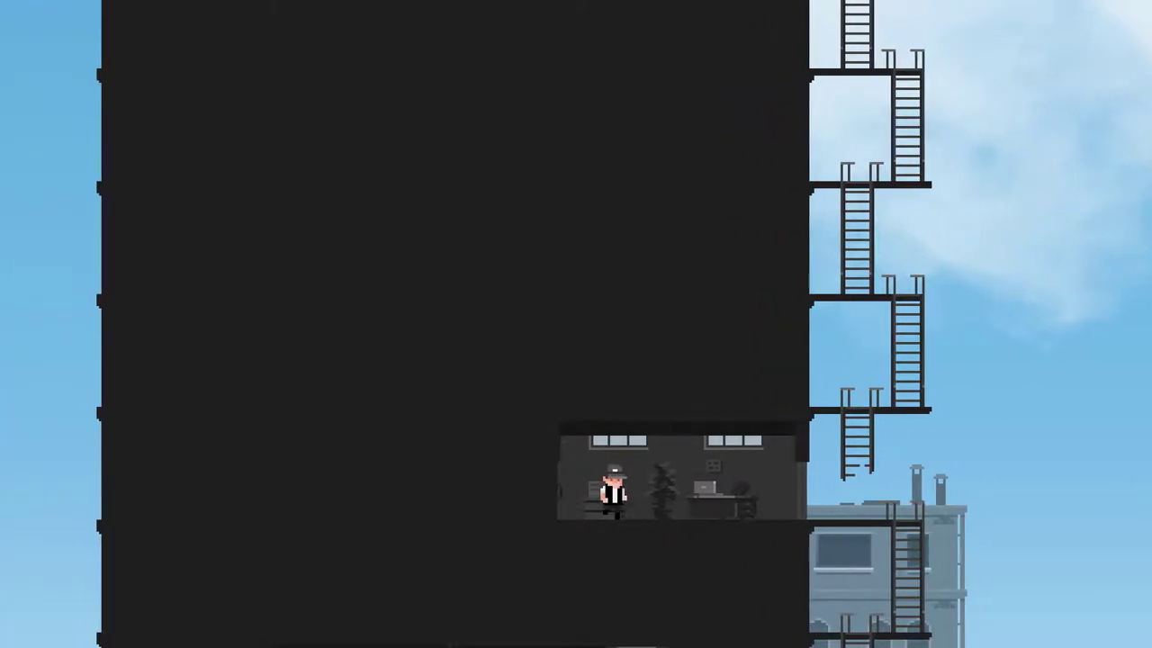
{"action": "key", "text": "Right"}
{"action": "key", "text": "Down"}
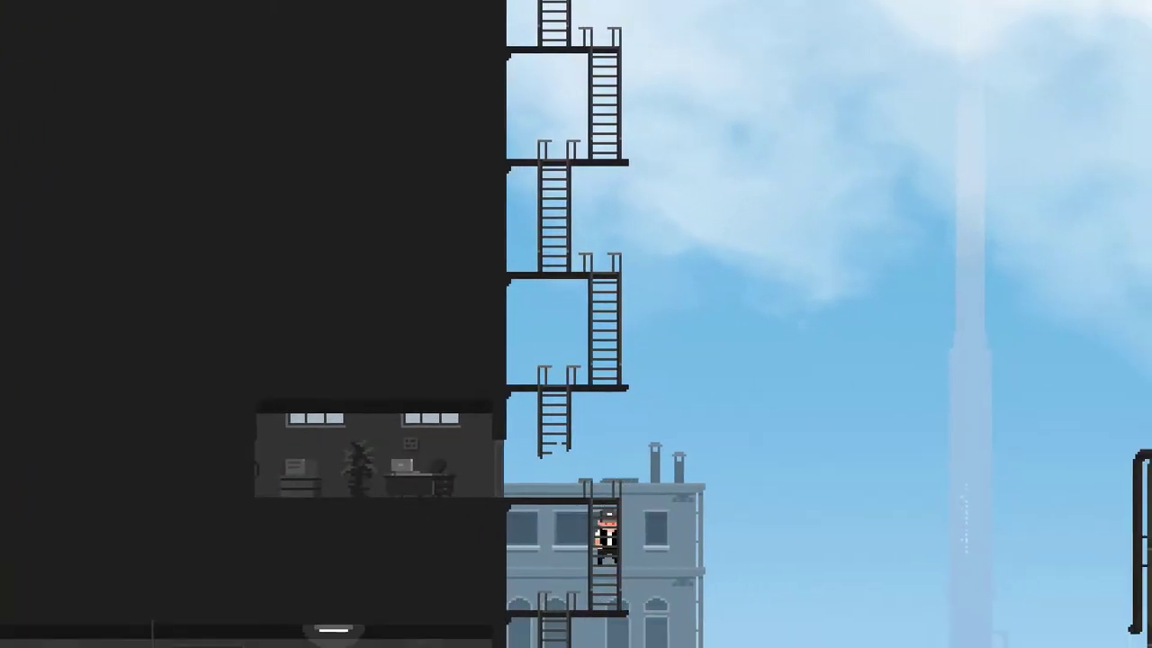
{"action": "key", "text": "Up"}
{"action": "key", "text": "Left"}
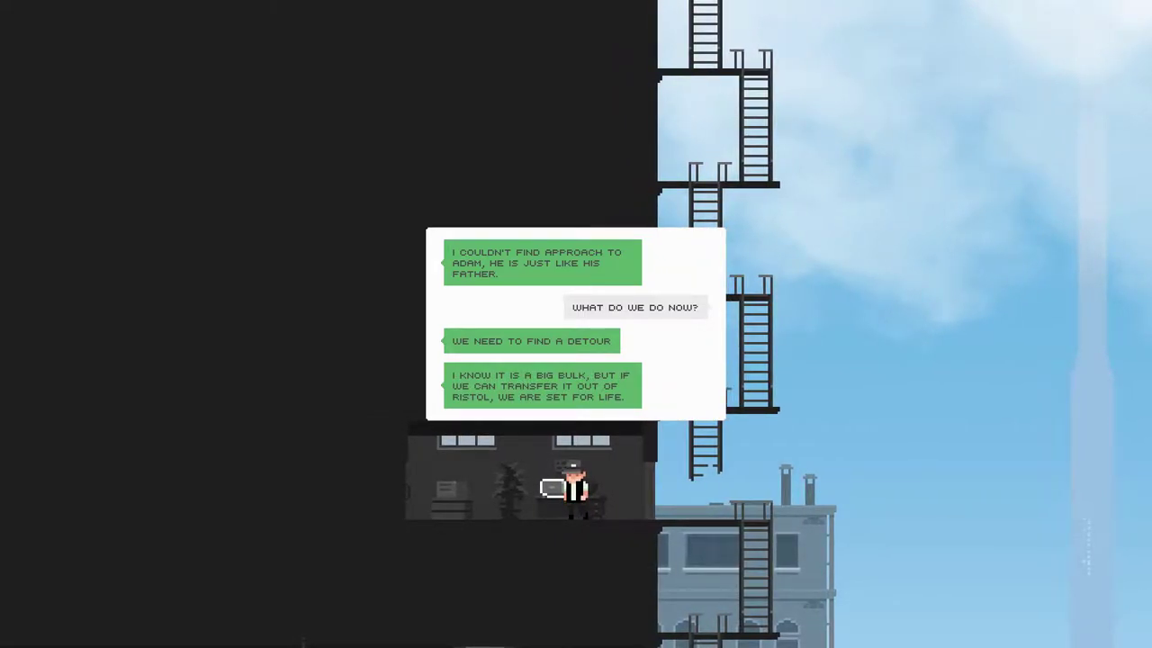
{"action": "key", "text": "Right"}
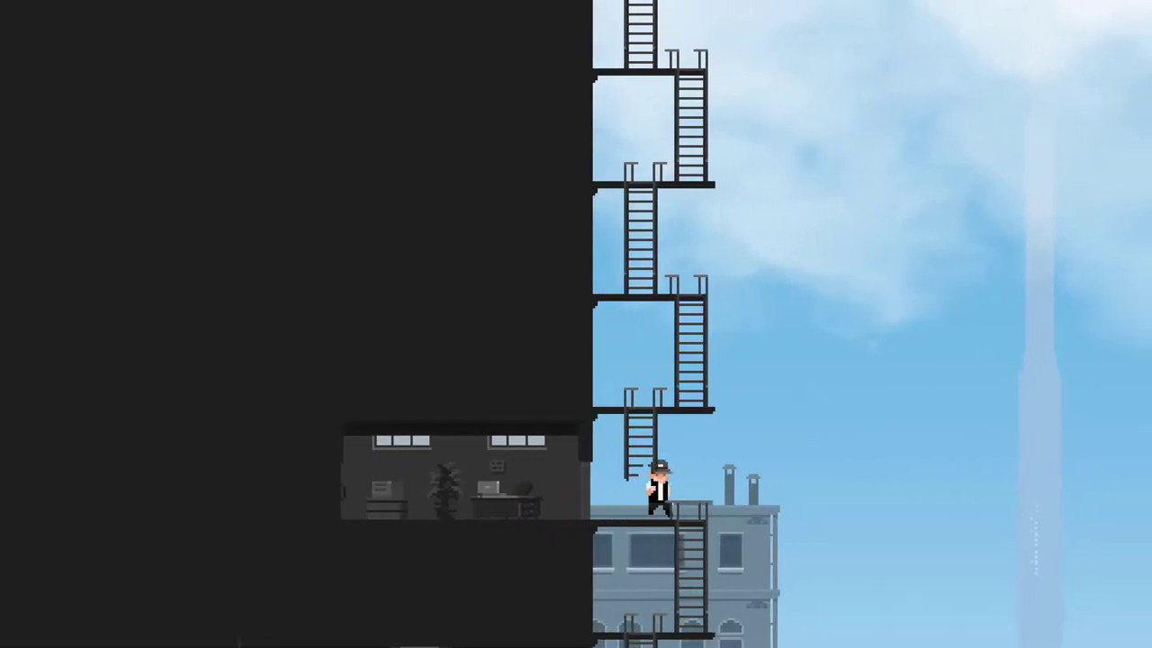
{"action": "key", "text": "Down"}
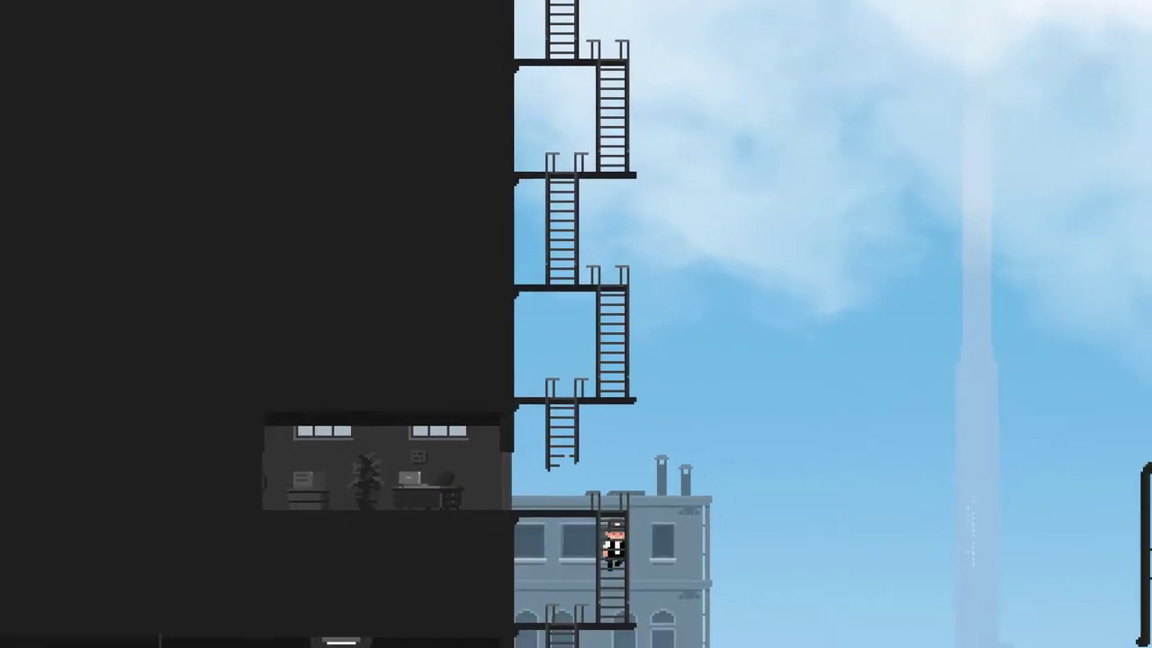
{"action": "key", "text": "Down"}
{"action": "key", "text": "Right"}
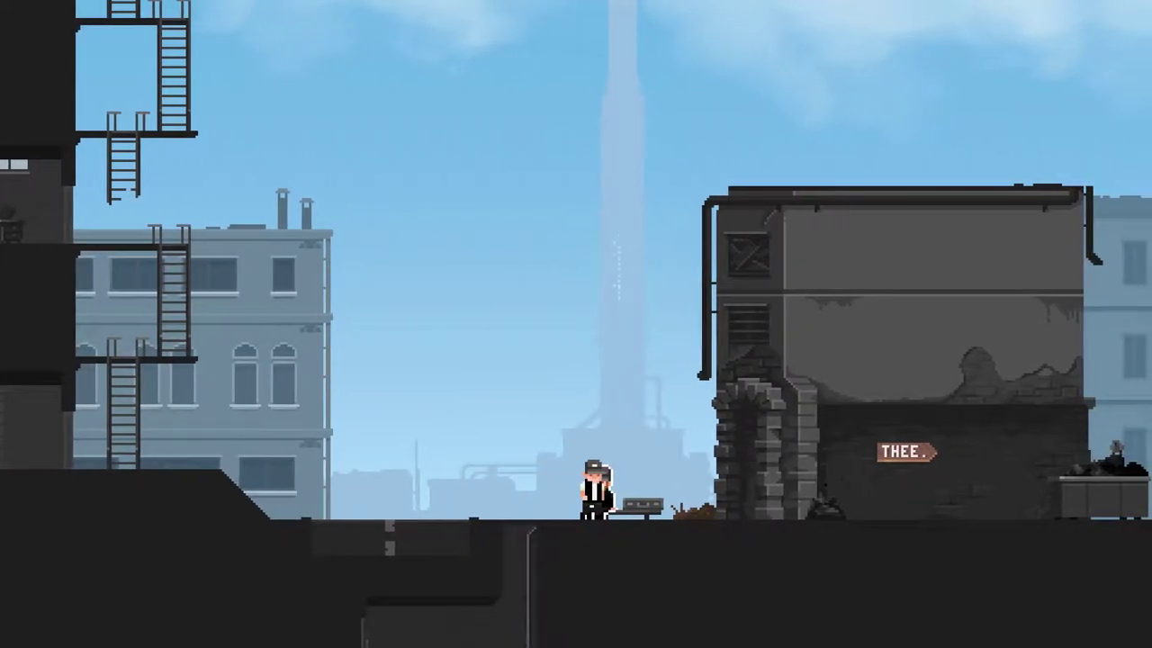
Walk right past the man on the bench to the ruined THEE. building
{"action": "key", "text": "Right"}
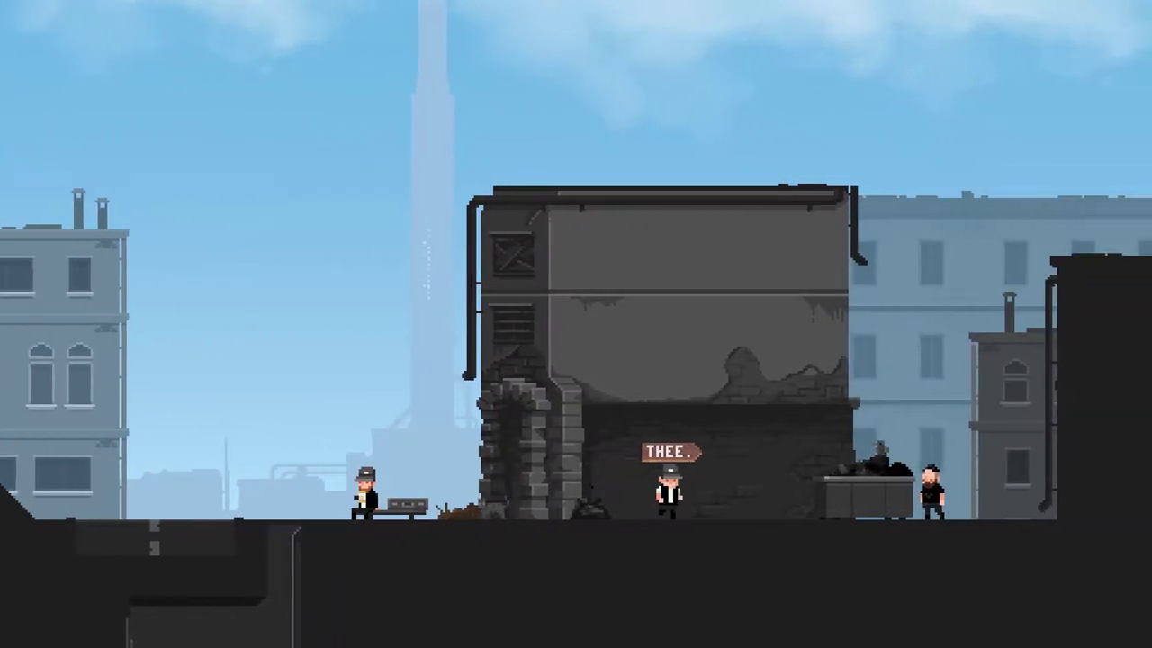
{"action": "key", "text": "Right"}
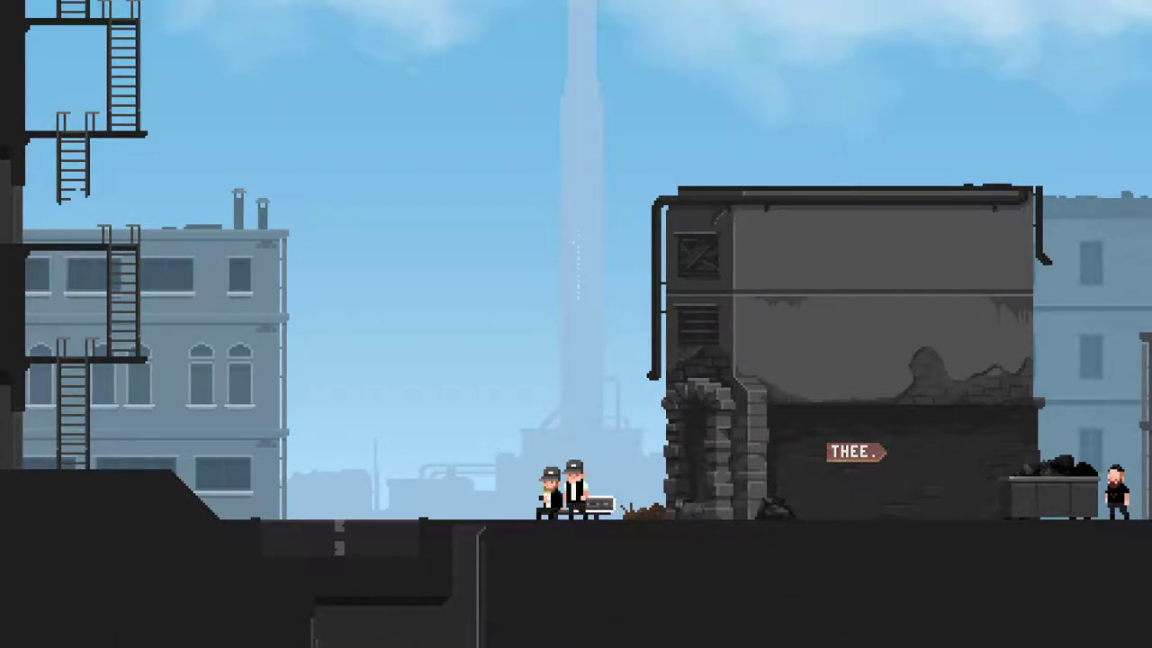
Head left through the underground tunnel and parking garage toward the bald man
{"action": "key", "text": "Left"}
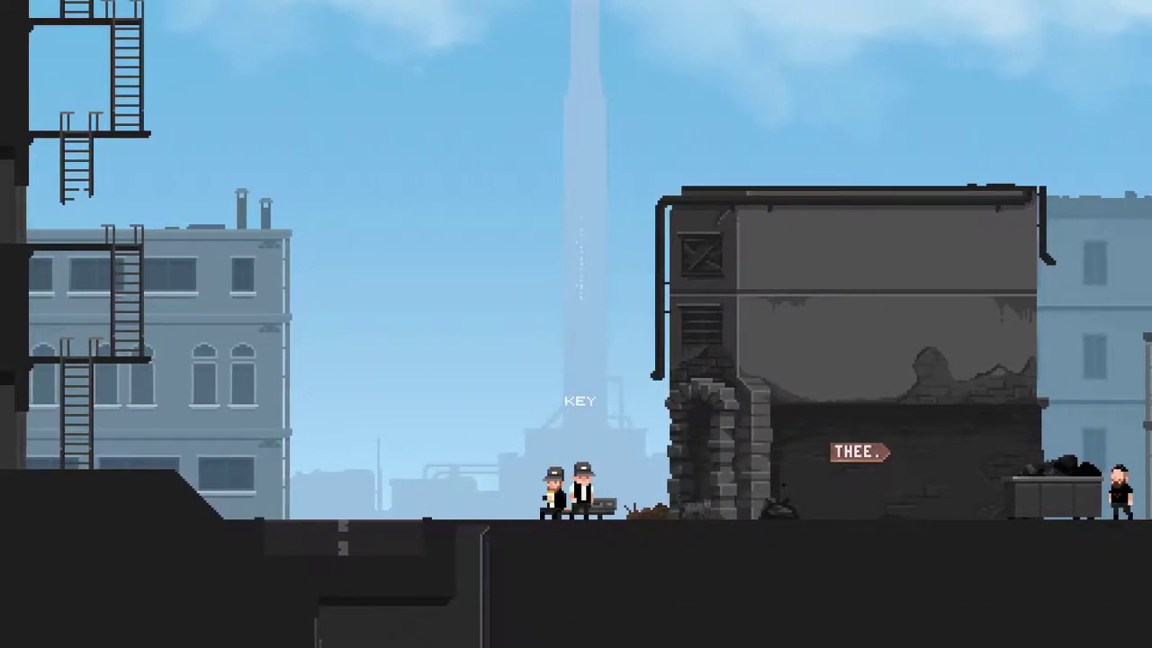
{"action": "key", "text": "Left"}
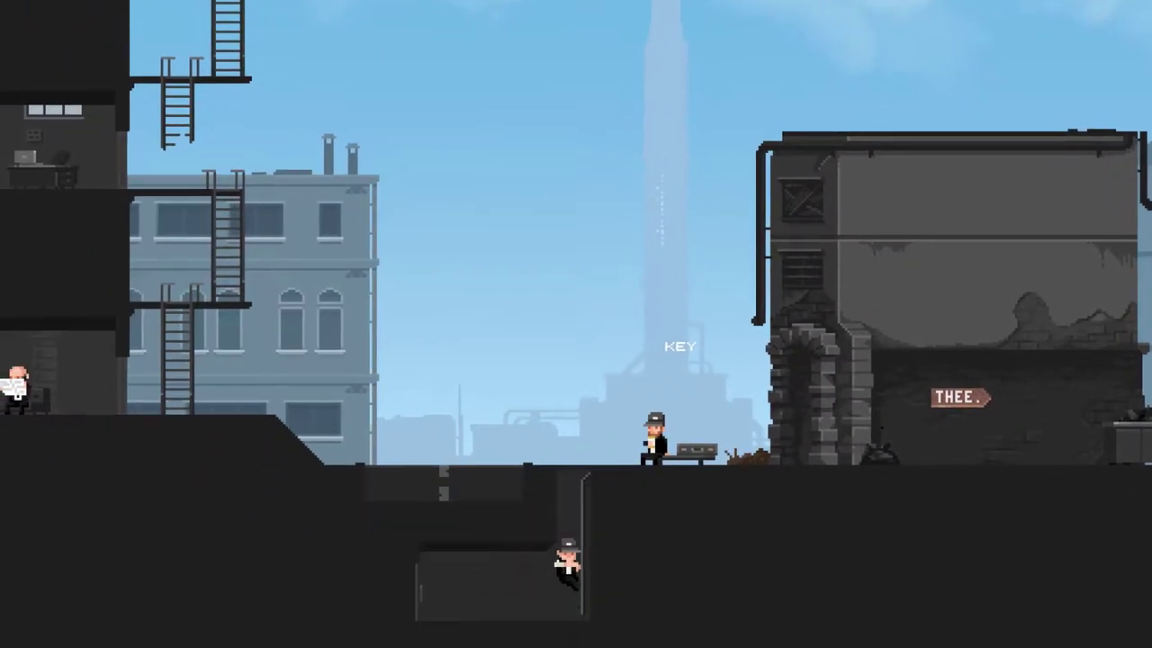
{"action": "key", "text": "Left"}
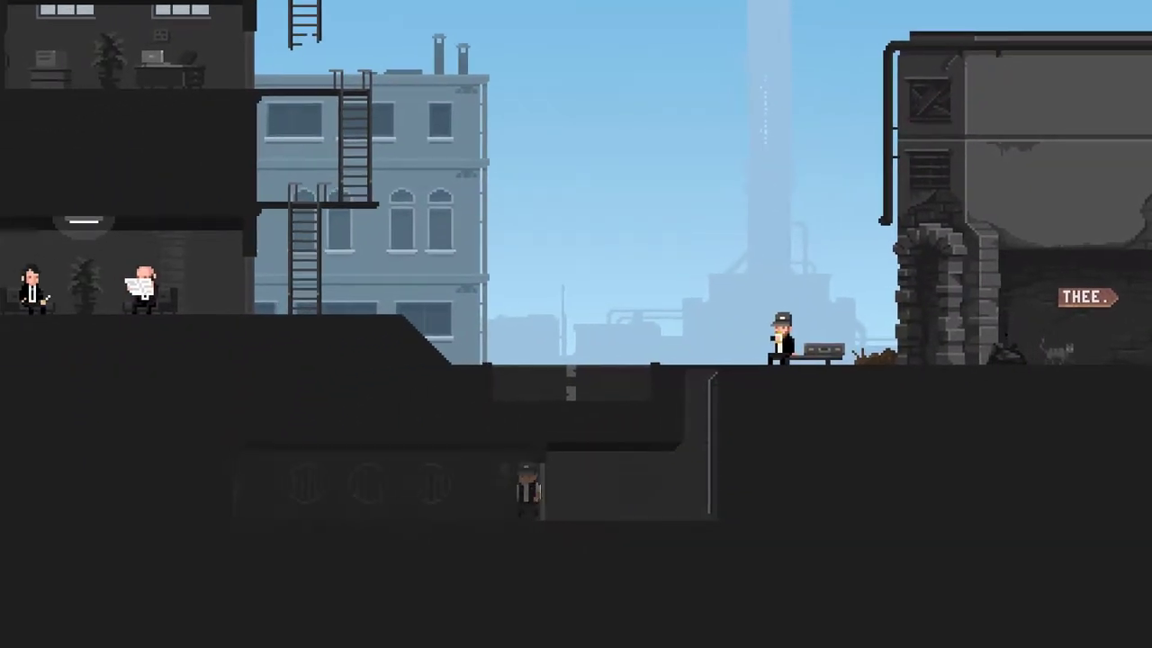
{"action": "key", "text": "Left"}
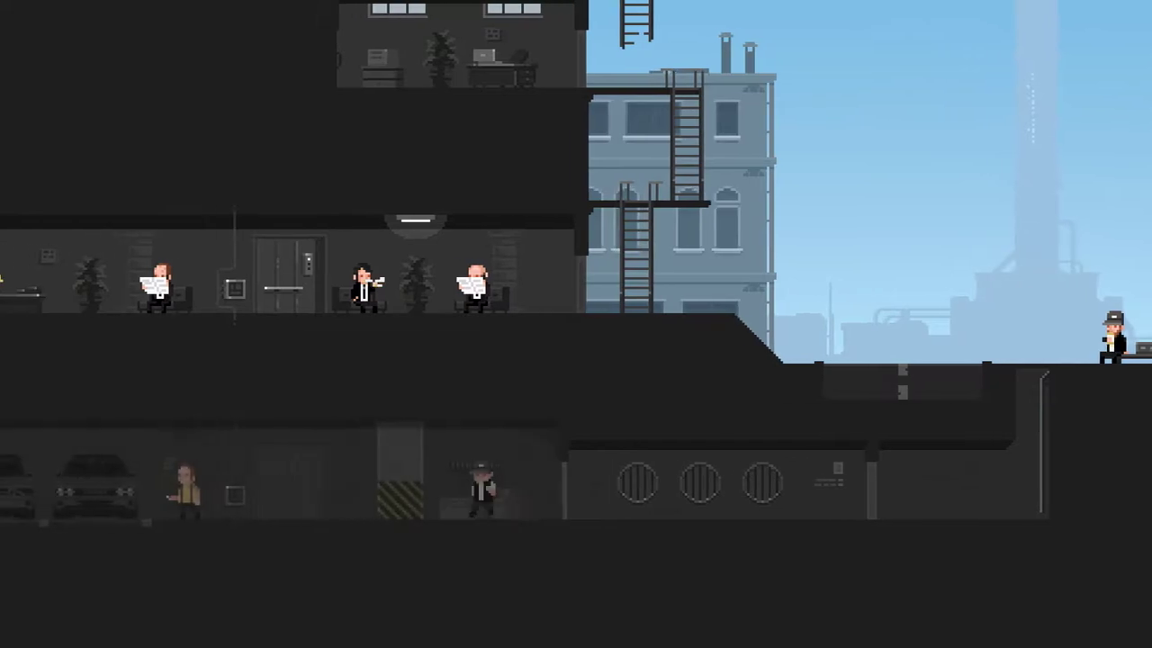
{"action": "key", "text": "Left"}
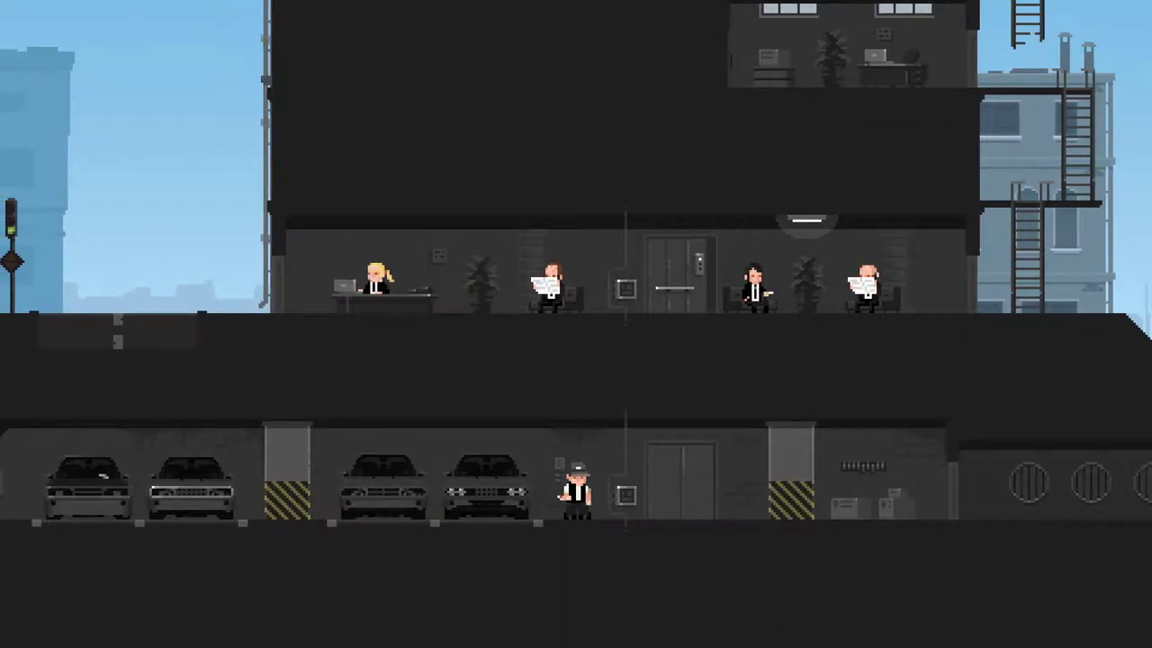
{"action": "key", "text": "Left"}
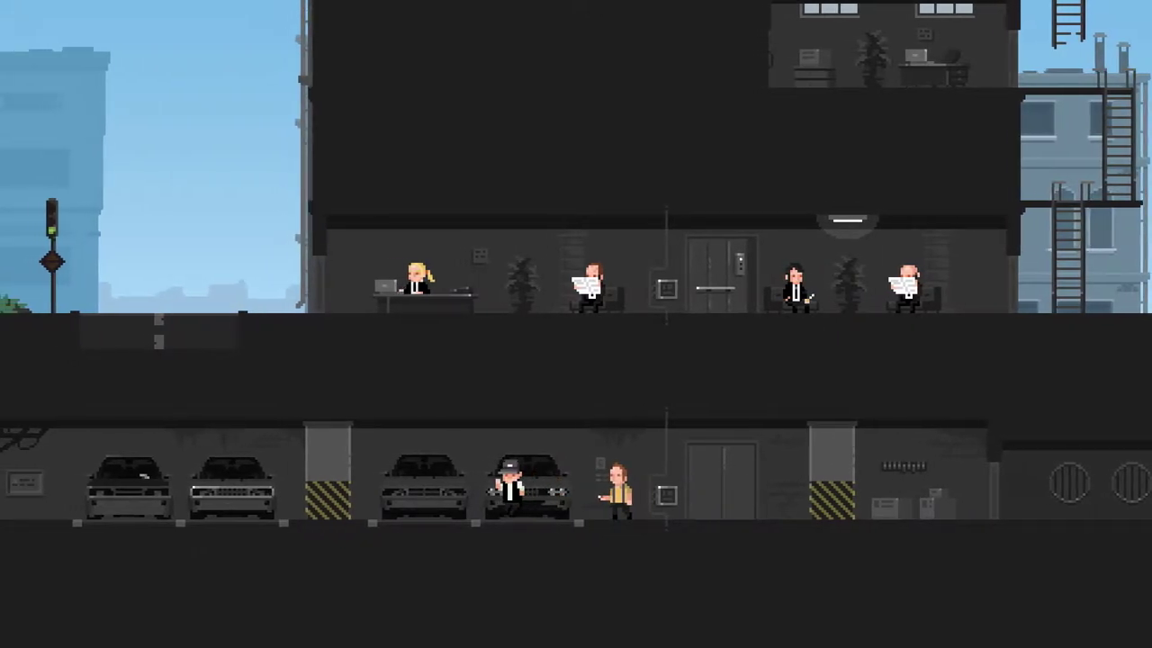
{"action": "key", "text": "Left"}
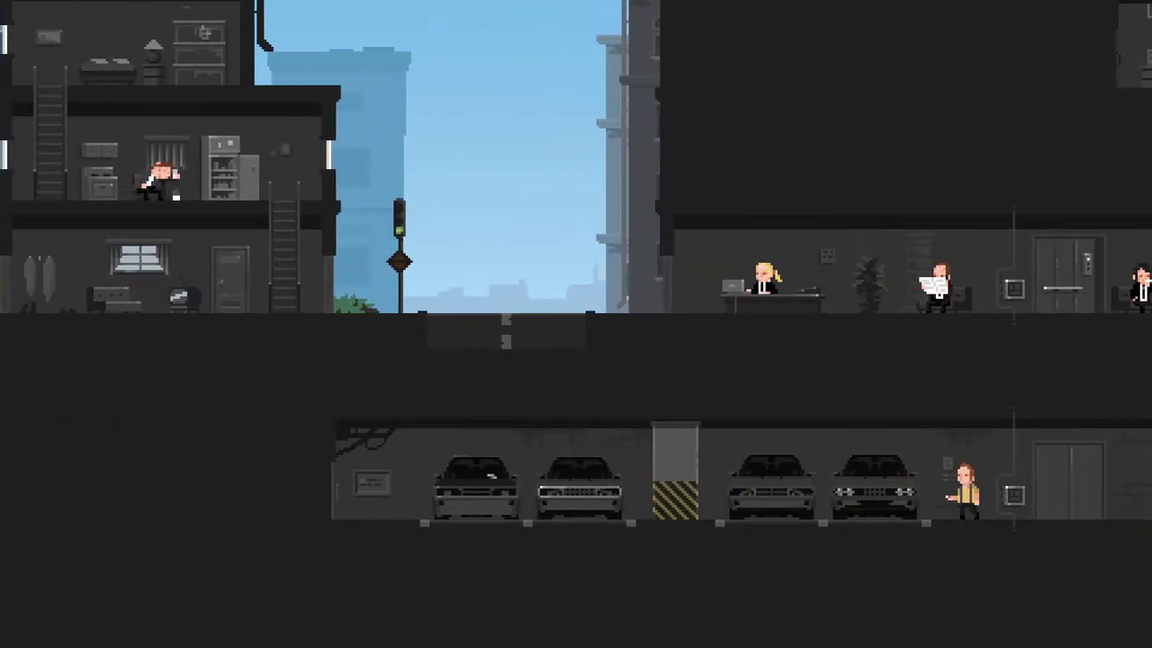
{"action": "key", "text": "Left"}
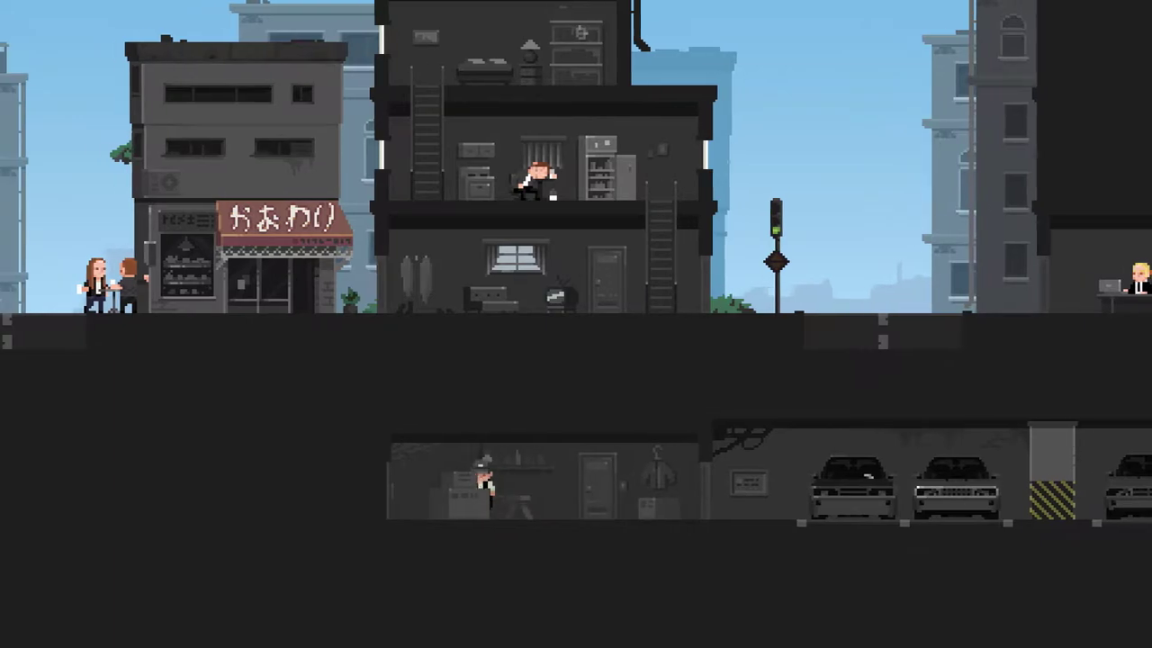
{"action": "key", "text": "Left"}
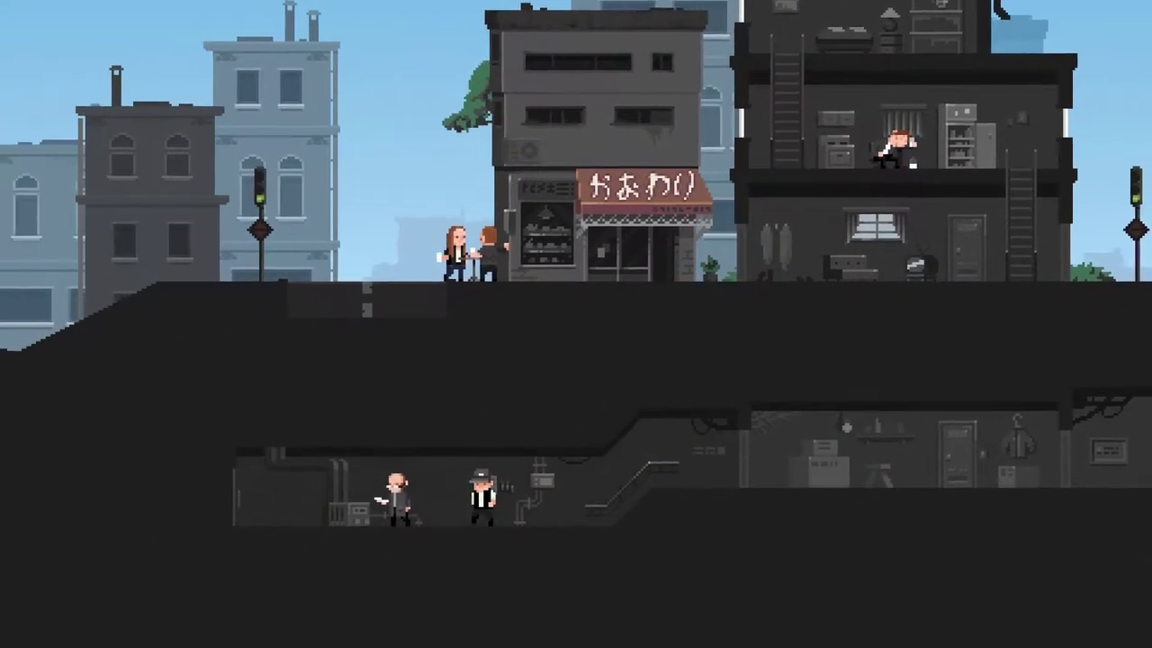
Talk with the bald man, then climb up to the surface
{"action": "key", "text": "Left"}
{"action": "key", "text": "e"}
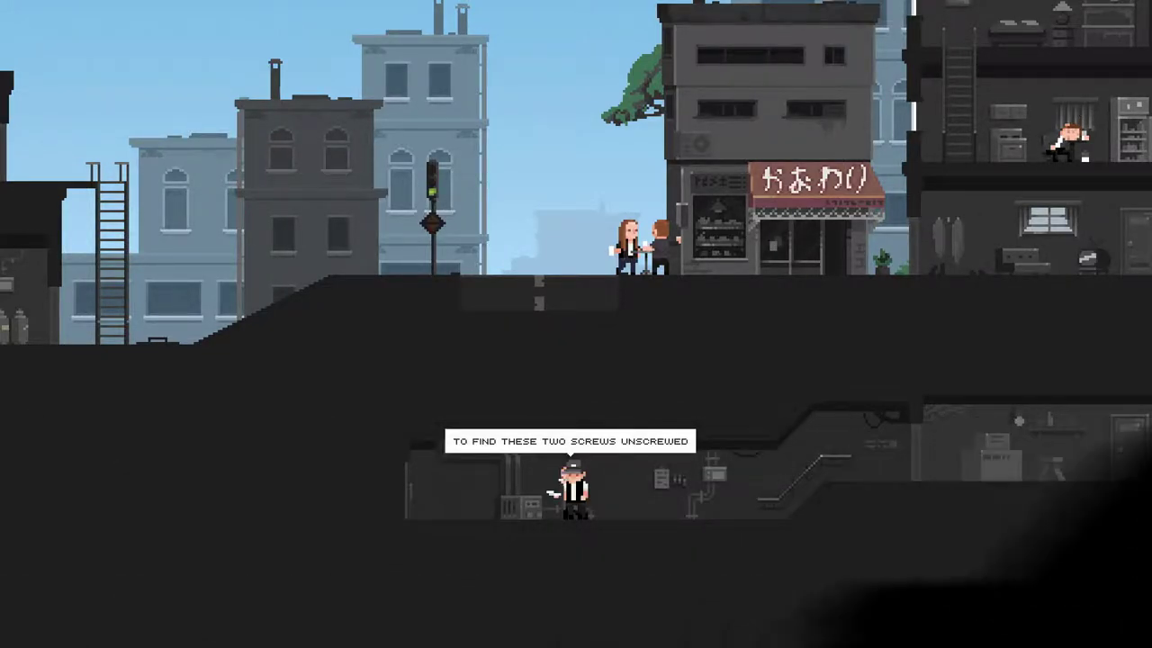
{"action": "key", "text": "e"}
{"action": "key", "text": "Left"}
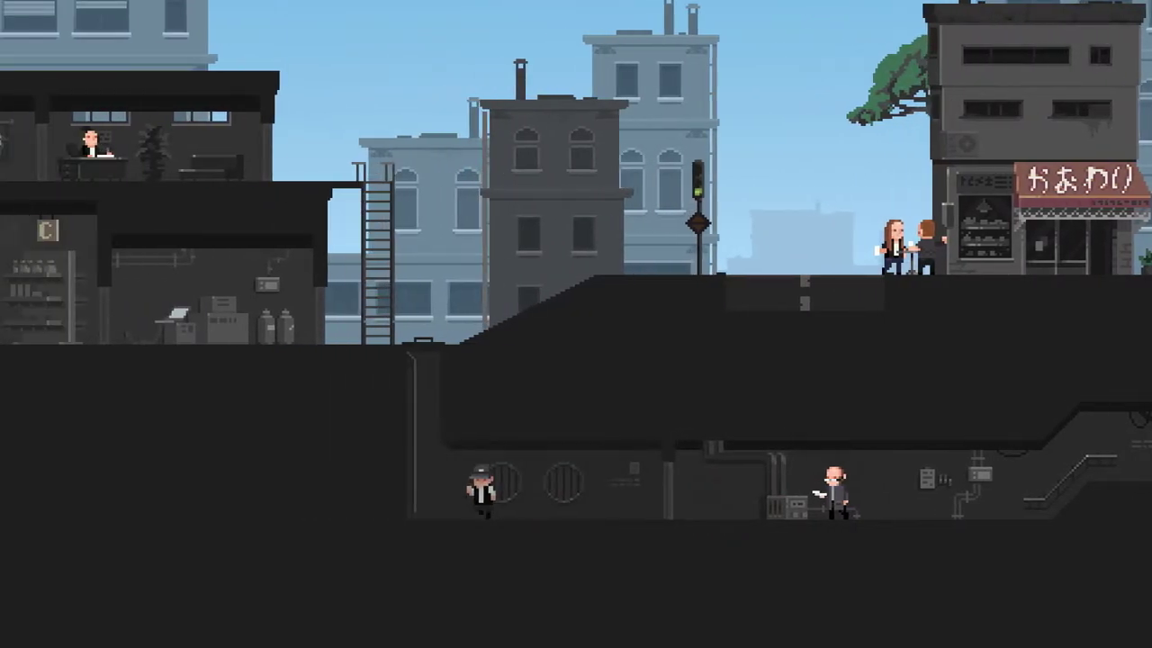
{"action": "key", "text": "Left"}
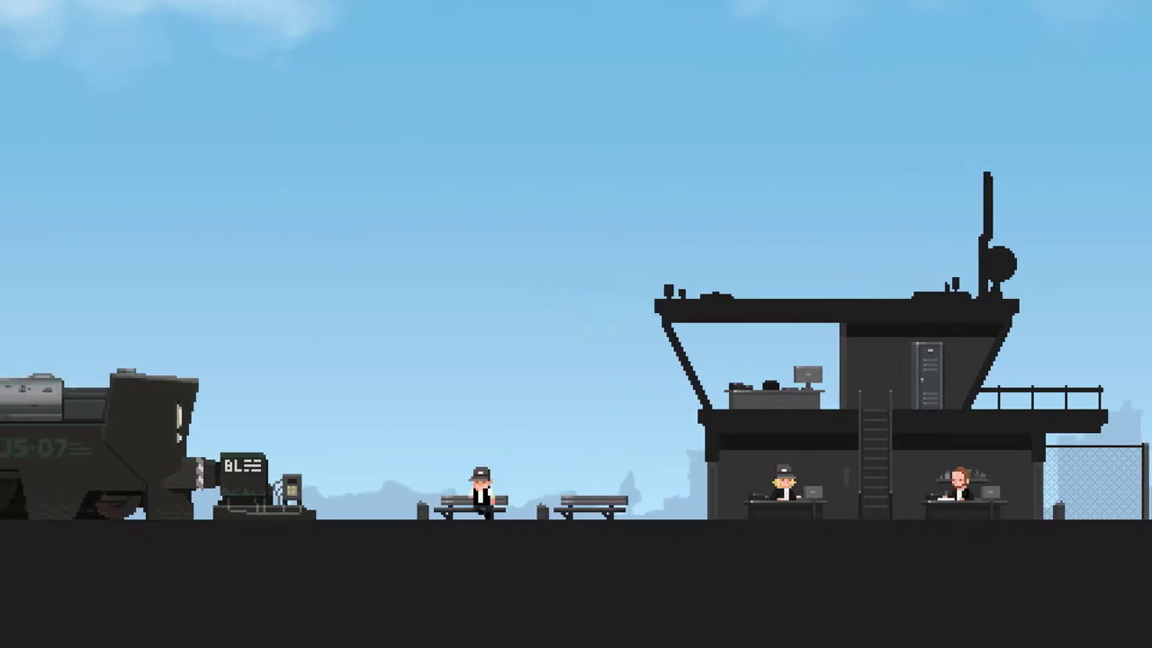
Check the blocker terminal, then read the letter in the station's upper office
{"action": "key", "text": "Up"}
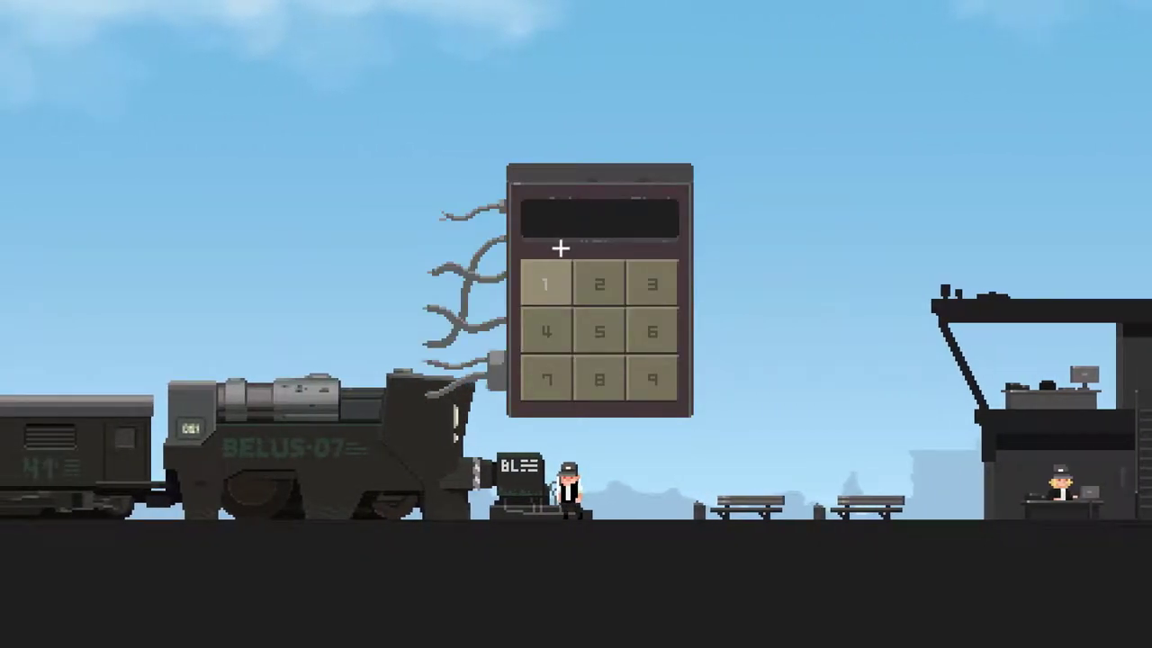
{"action": "key", "text": "Escape"}
{"action": "key", "text": "Right"}
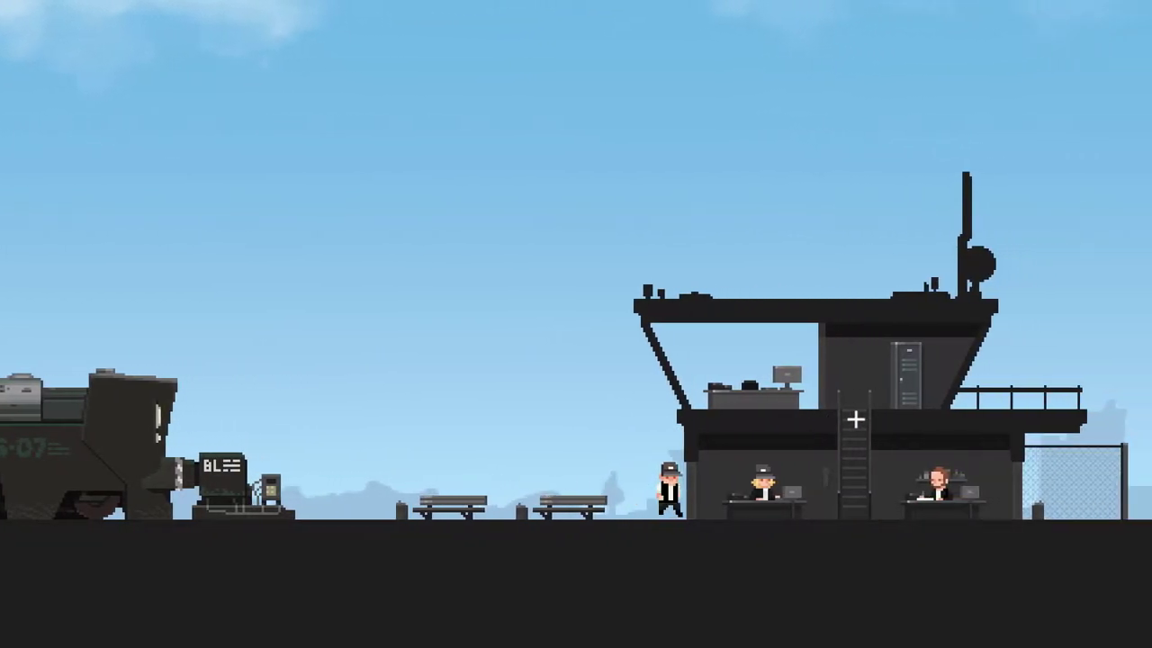
{"action": "key", "text": "Right"}
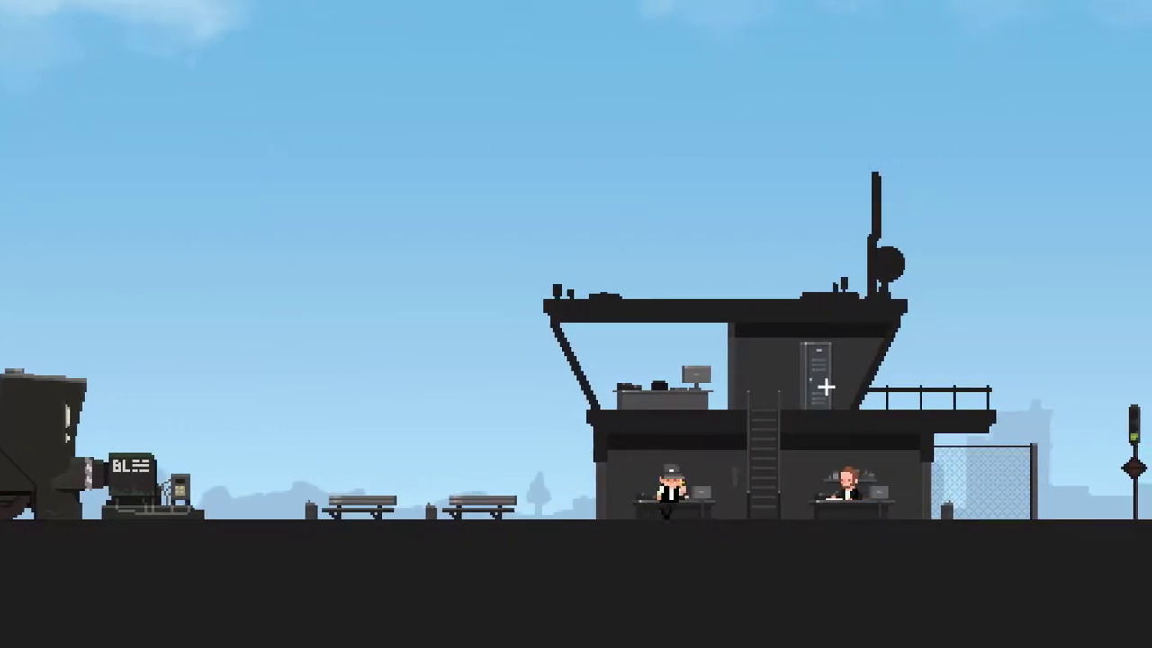
{"action": "key", "text": "Up"}
{"action": "key", "text": "Up"}
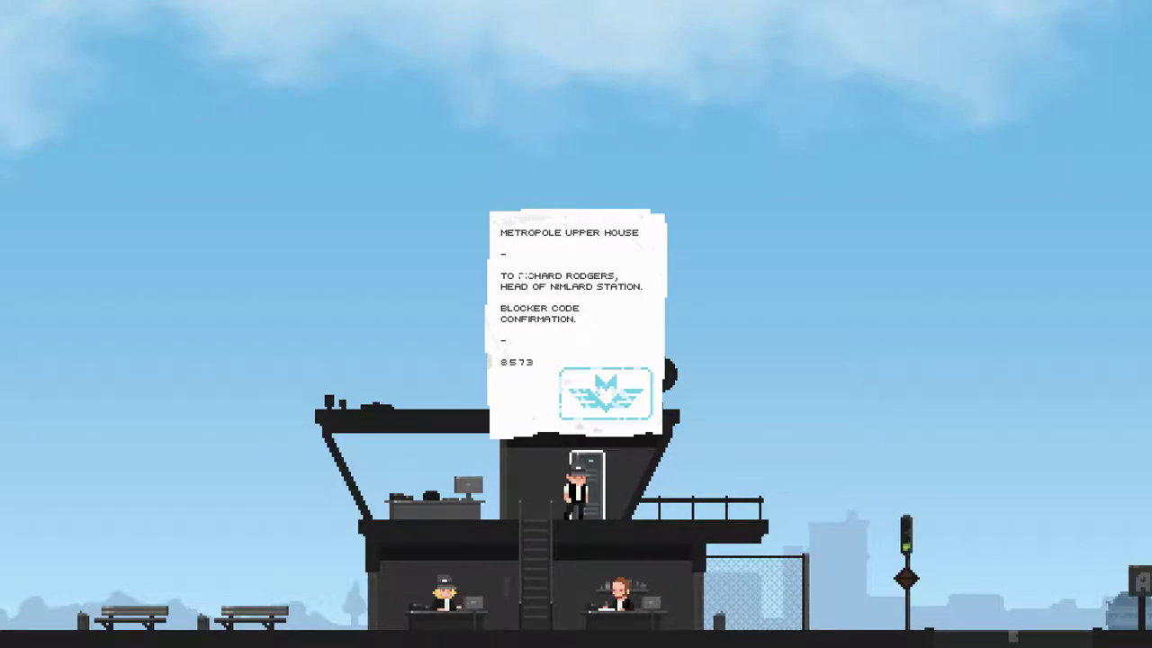
{"action": "key", "text": "Return"}
Return to the train terminal and key in blocker code 8573
{"action": "key", "text": "Down"}
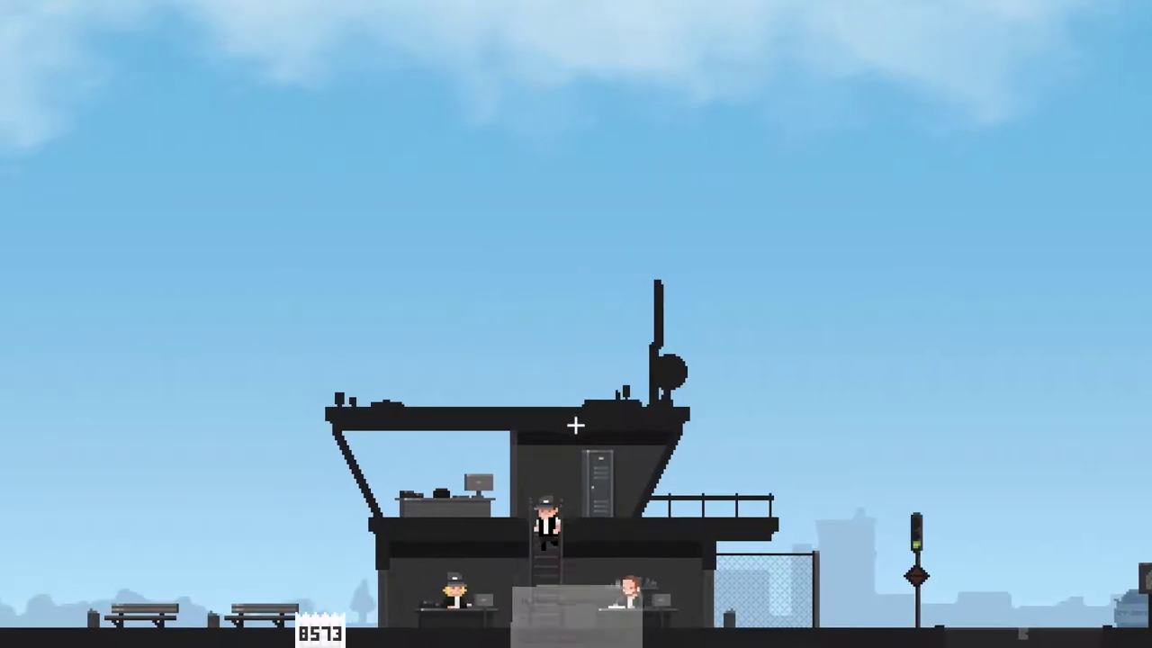
{"action": "key", "text": "Left"}
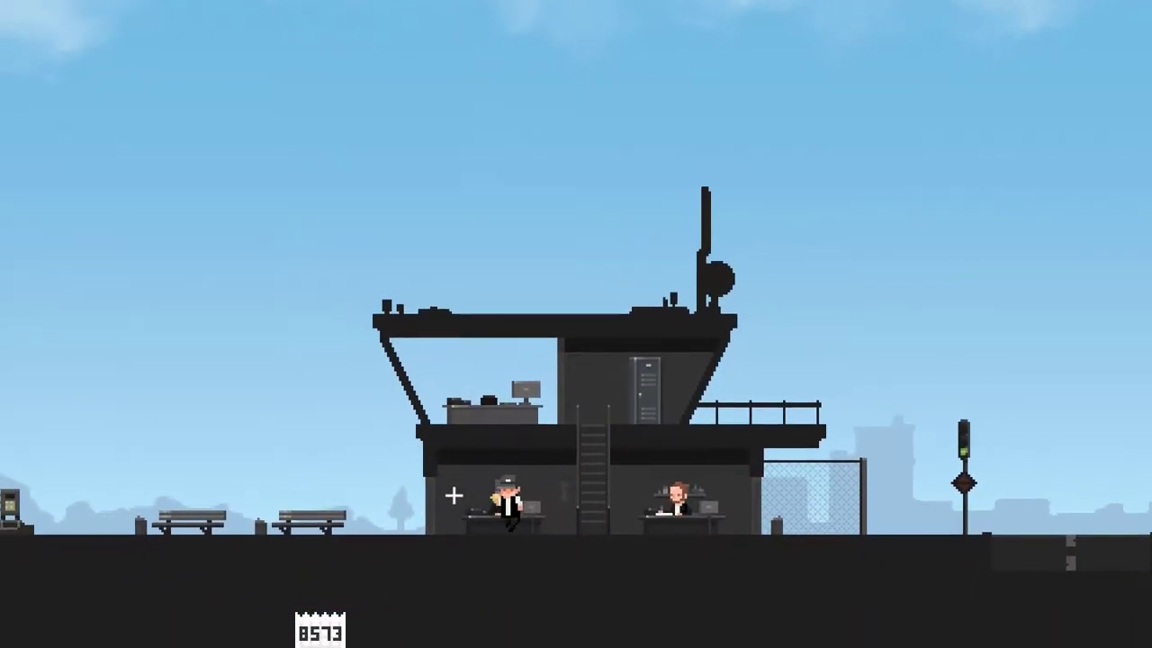
{"action": "key", "text": "Left"}
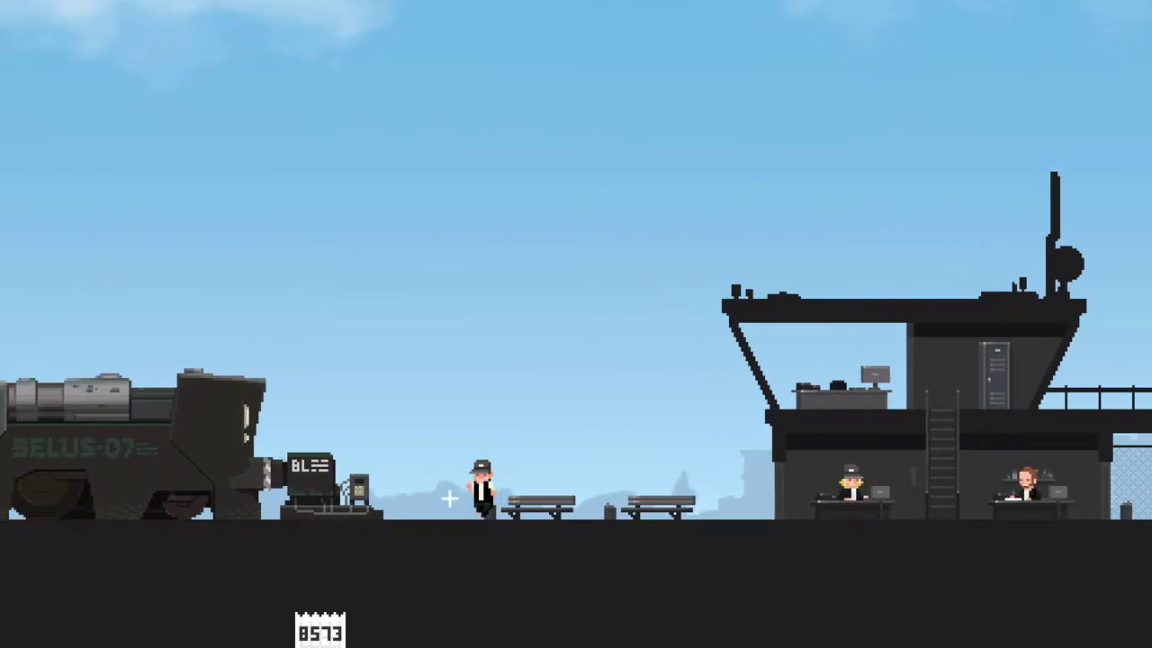
{"action": "key", "text": "Left"}
{"action": "key", "text": "Up"}
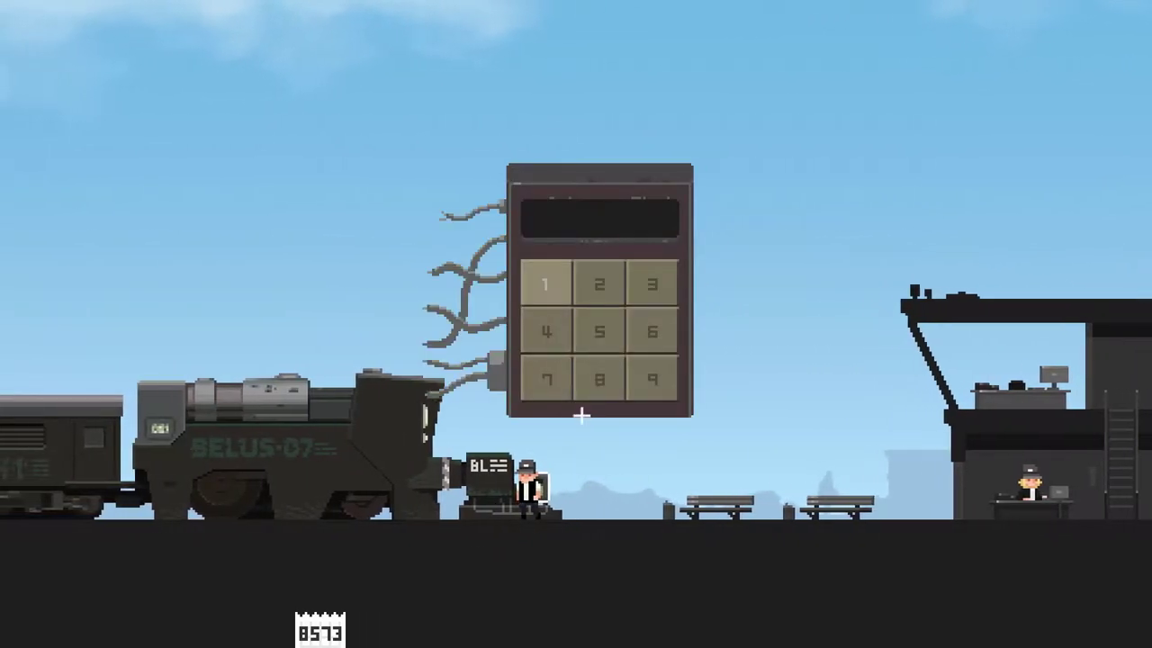
{"action": "left_click", "coordinate": [599, 380]}
{"action": "left_click", "coordinate": [600, 333]}
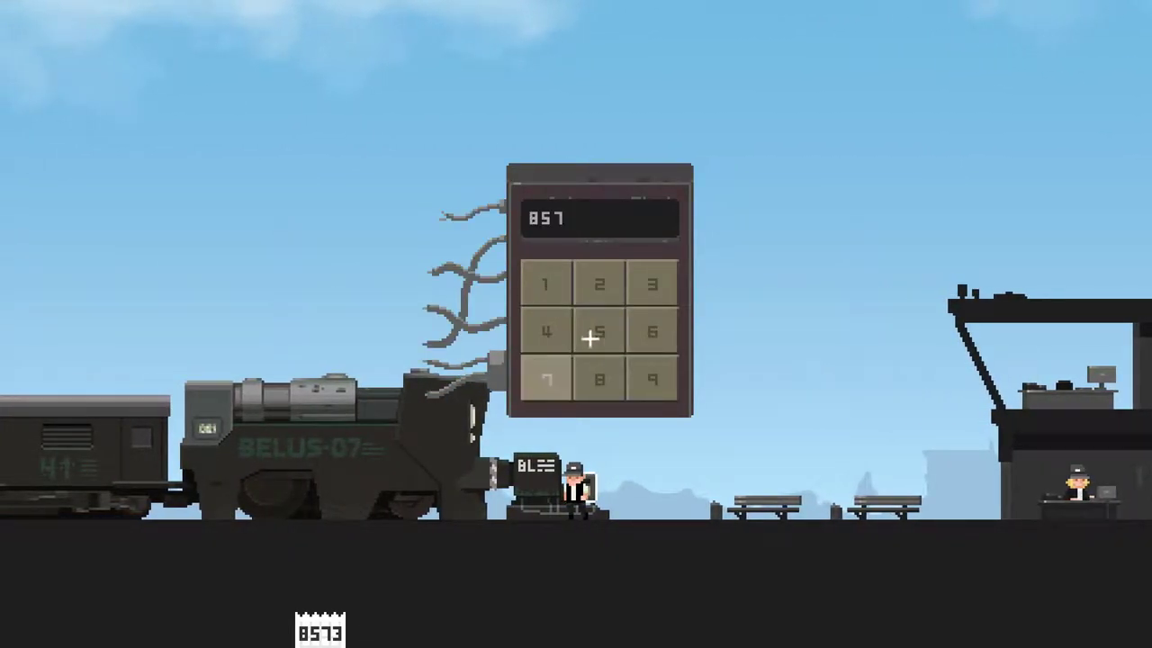
{"action": "left_click", "coordinate": [653, 285]}
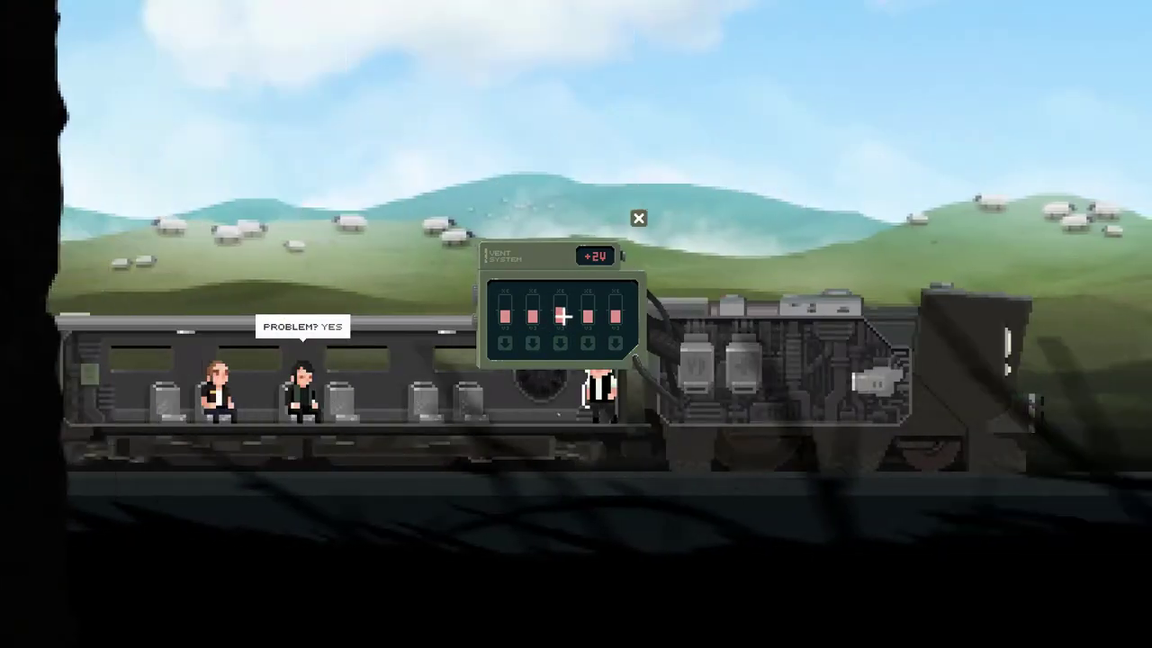
Bring the vent pressure to zero, close the panel, and check two passengers' details
{"action": "left_click", "coordinate": [559, 343]}
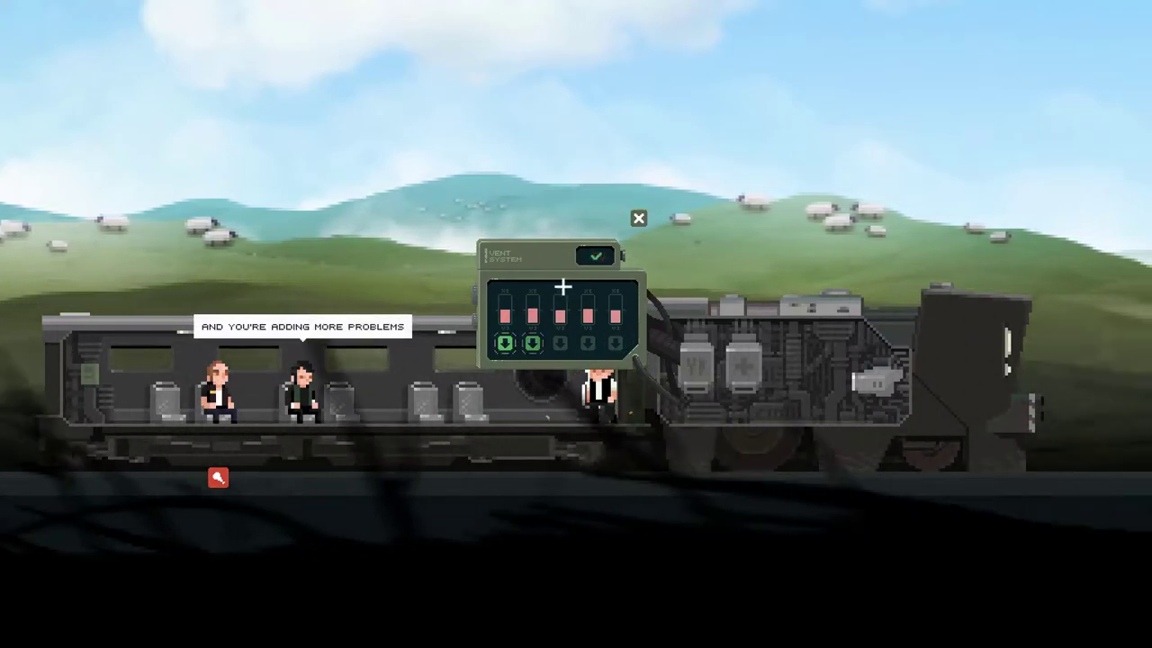
{"action": "left_click", "coordinate": [638, 219]}
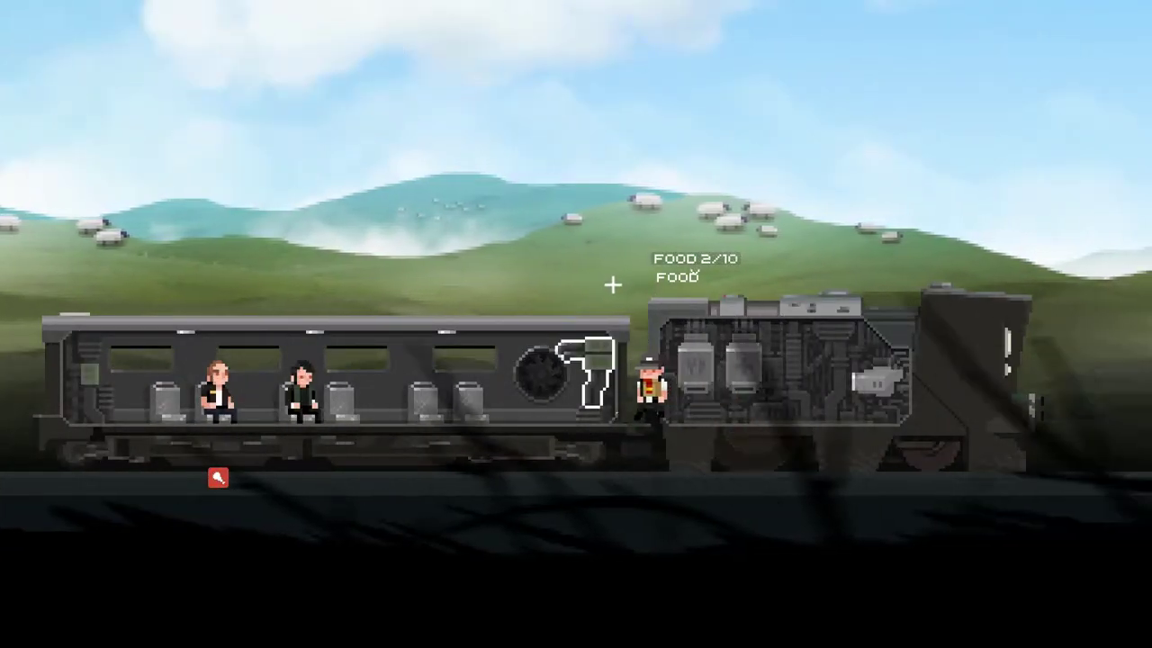
{"action": "left_click", "coordinate": [540, 378]}
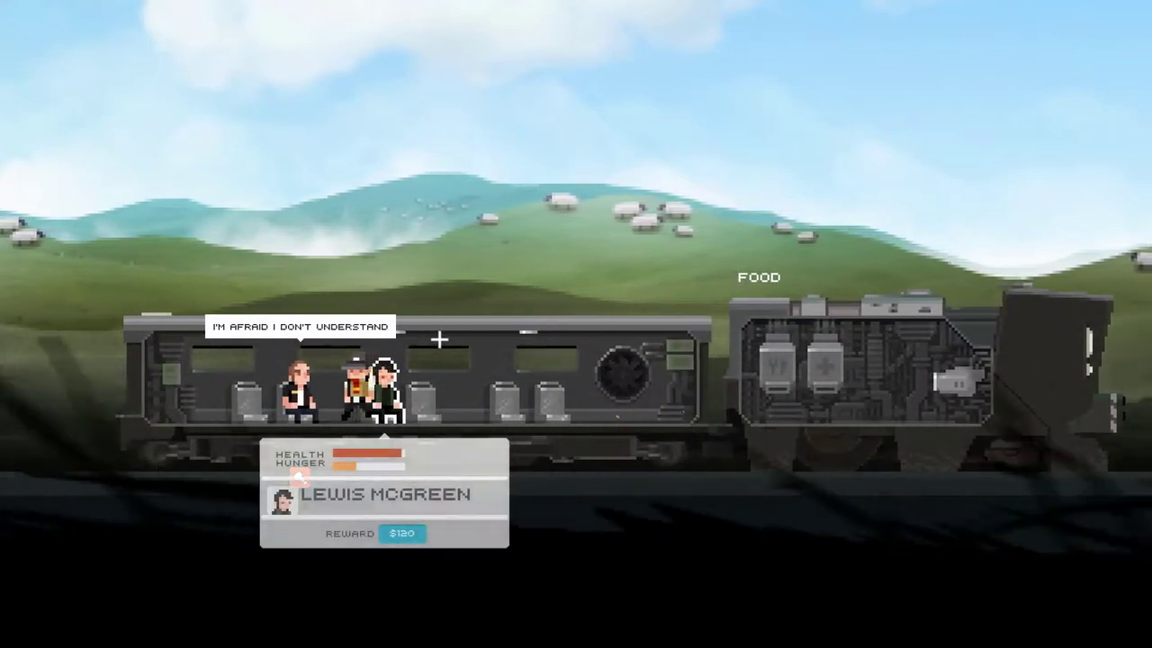
{"action": "left_click", "coordinate": [297, 387]}
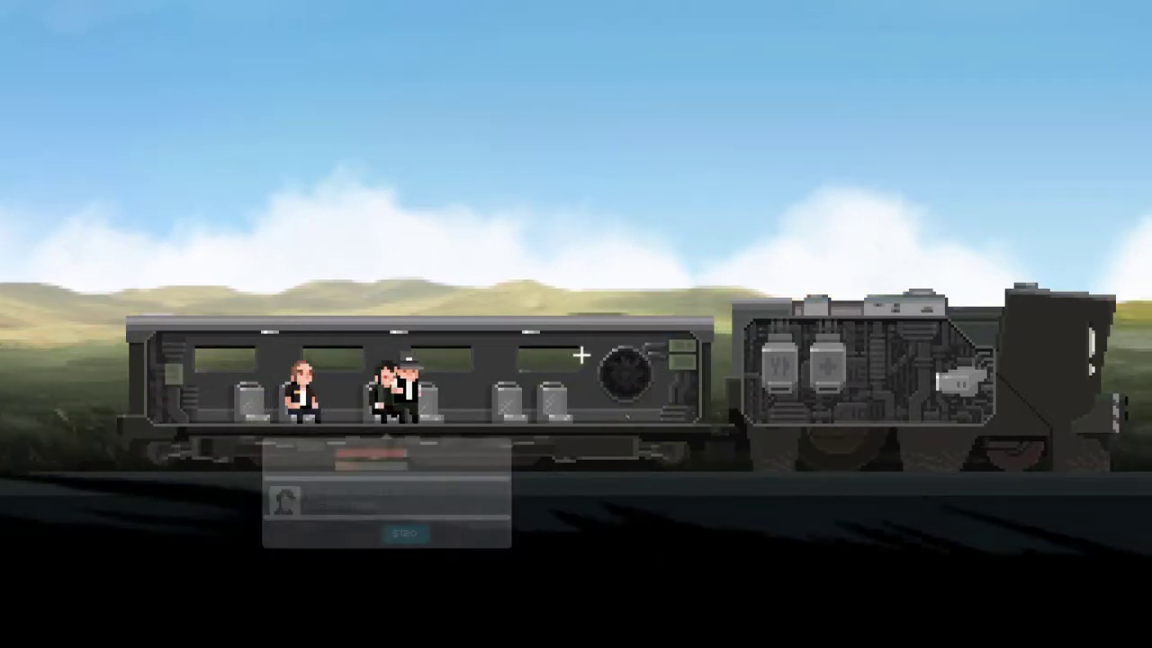
Open the vent controls and release pressure from the rising vents
{"action": "left_click", "coordinate": [621, 358]}
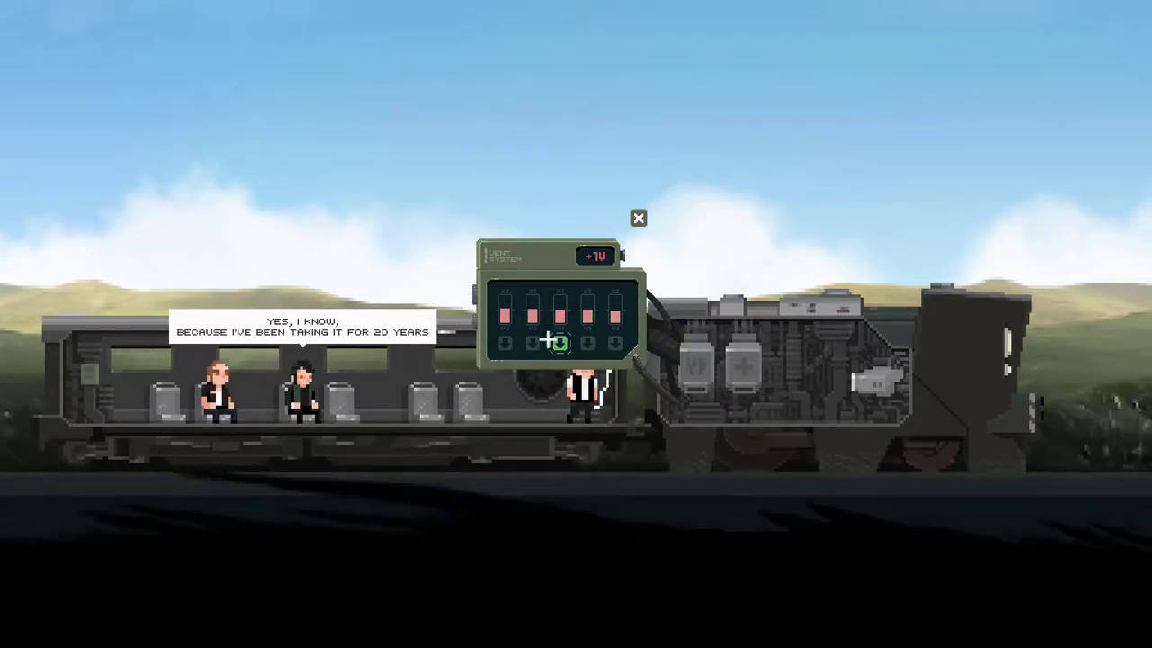
{"action": "left_click", "coordinate": [532, 342]}
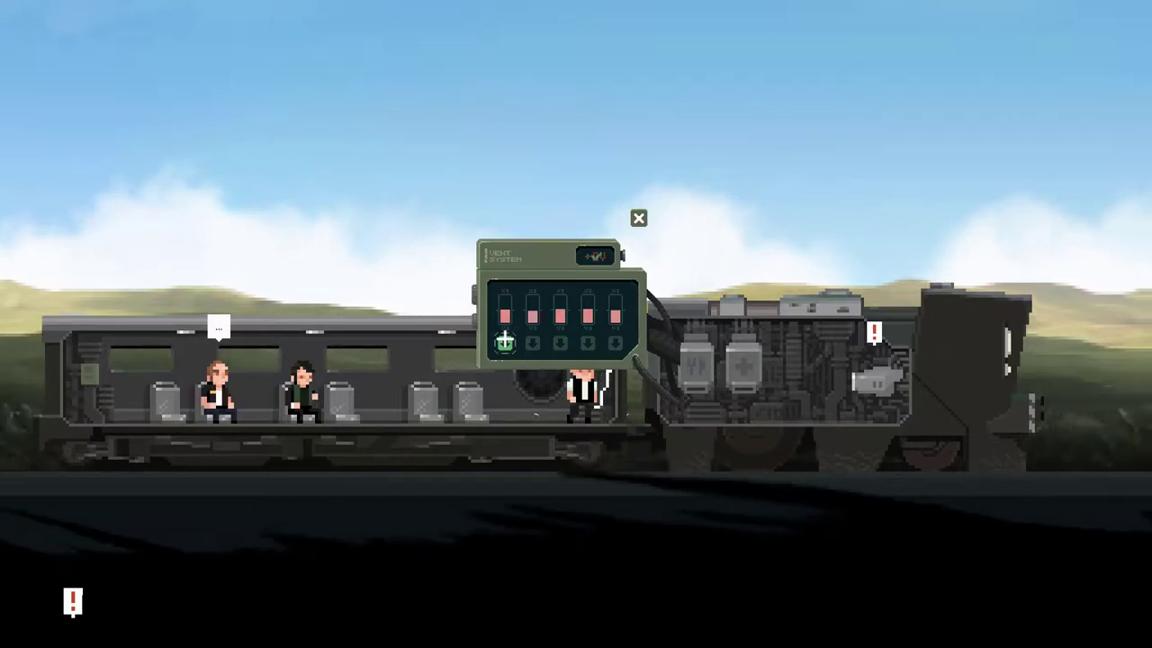
{"action": "left_click", "coordinate": [557, 340]}
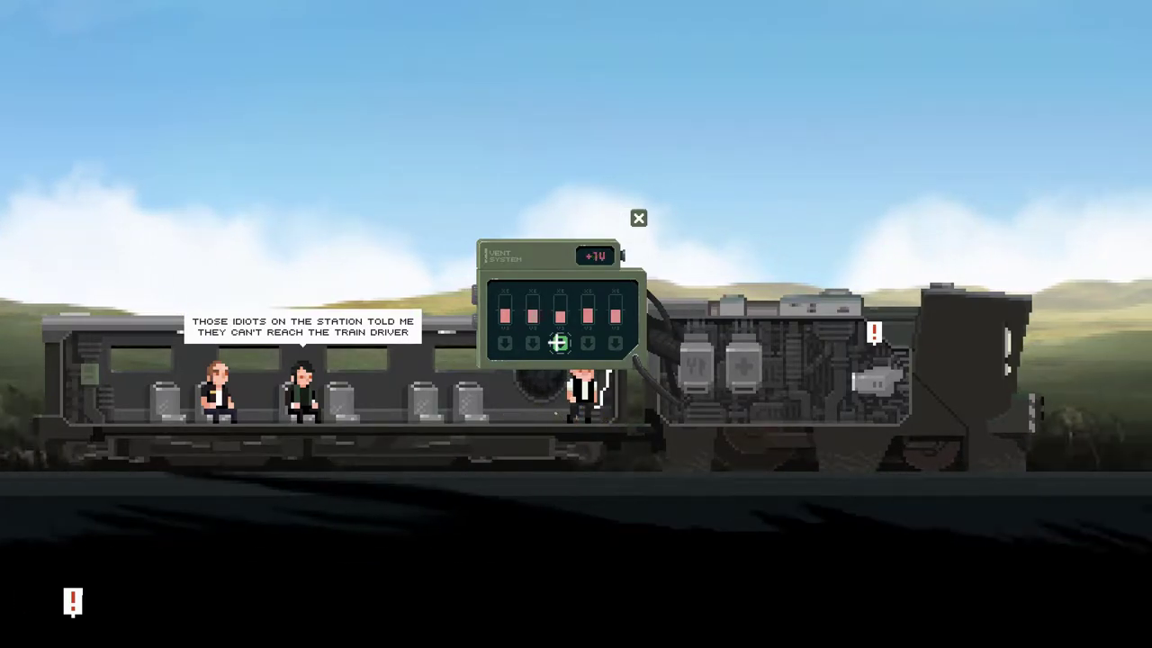
{"action": "left_click", "coordinate": [585, 344]}
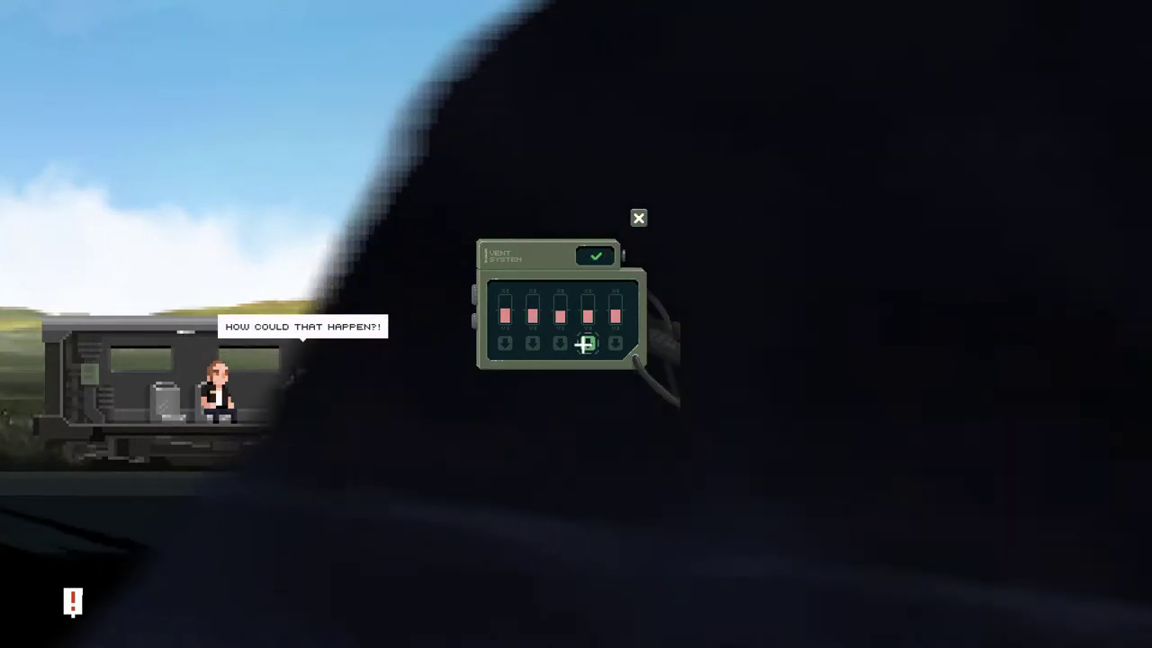
{"action": "left_click", "coordinate": [529, 343]}
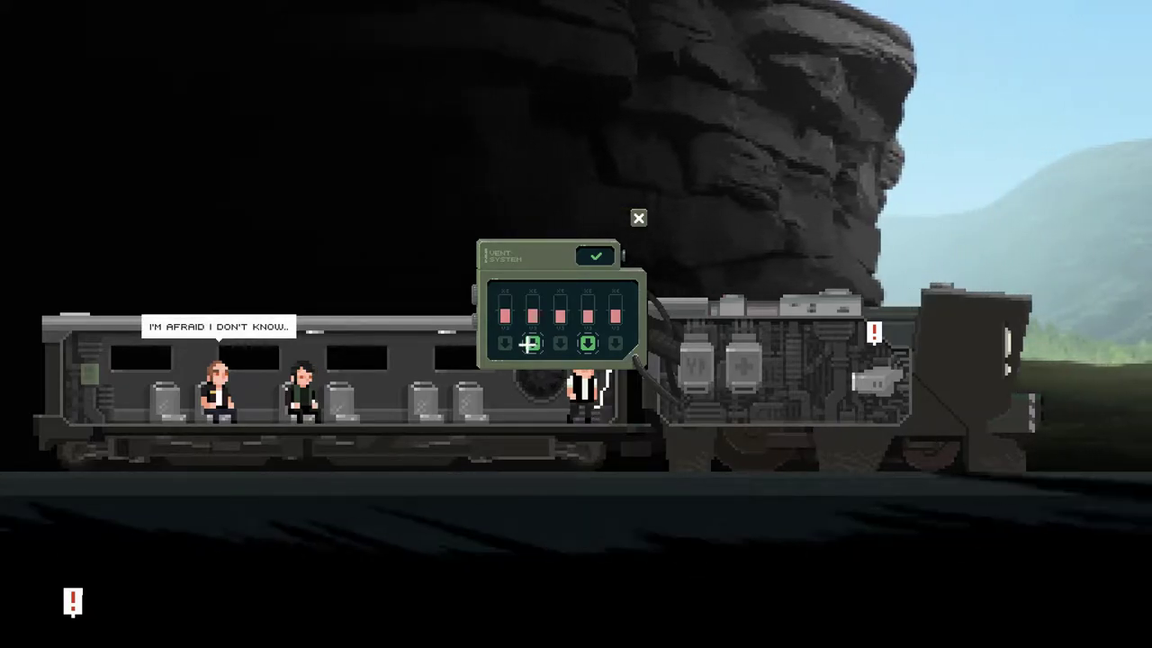
{"action": "left_click", "coordinate": [504, 344]}
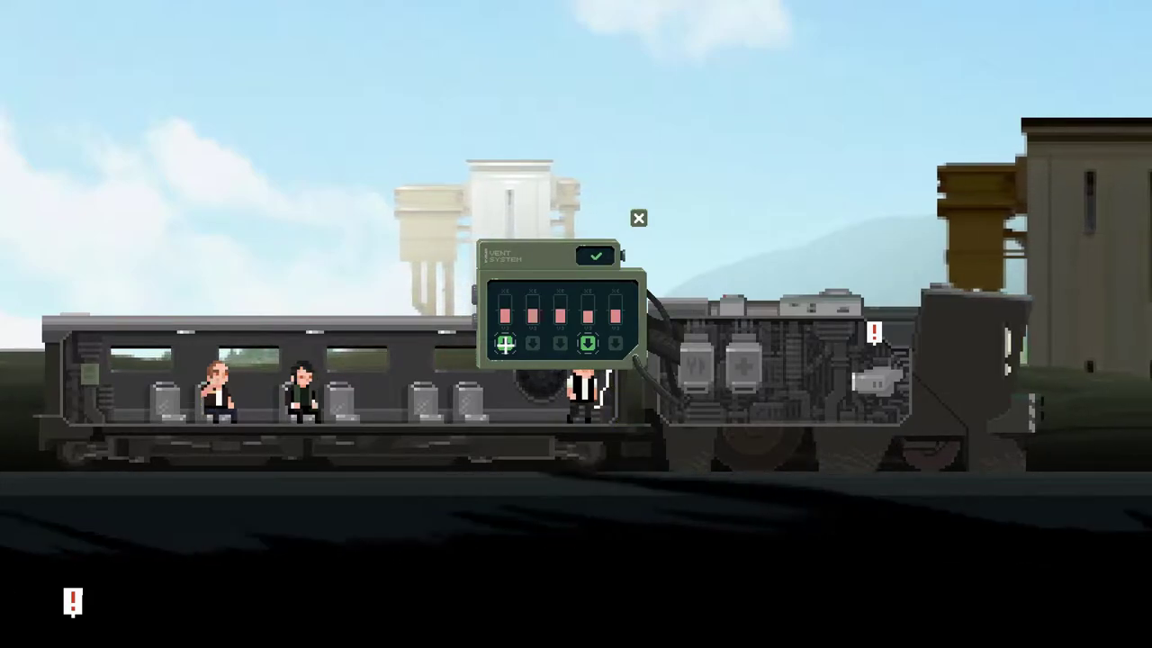
Keep releasing vent pressure until balanced, then make the fourth vent slot active
{"action": "left_click", "coordinate": [533, 344]}
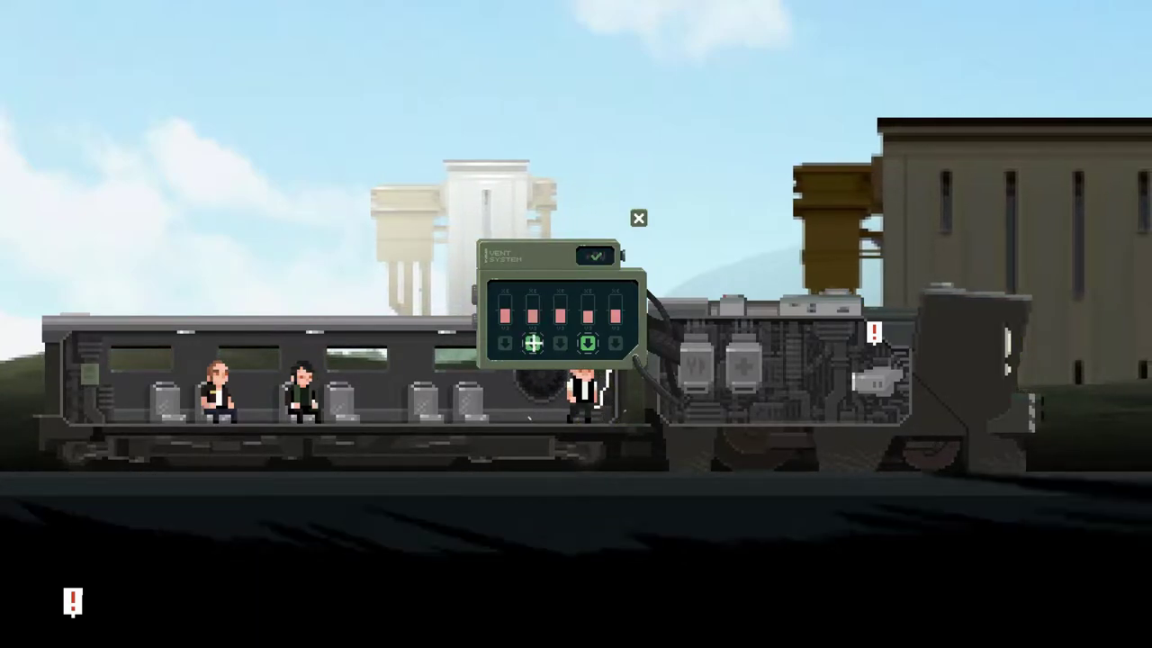
{"action": "left_click", "coordinate": [503, 343]}
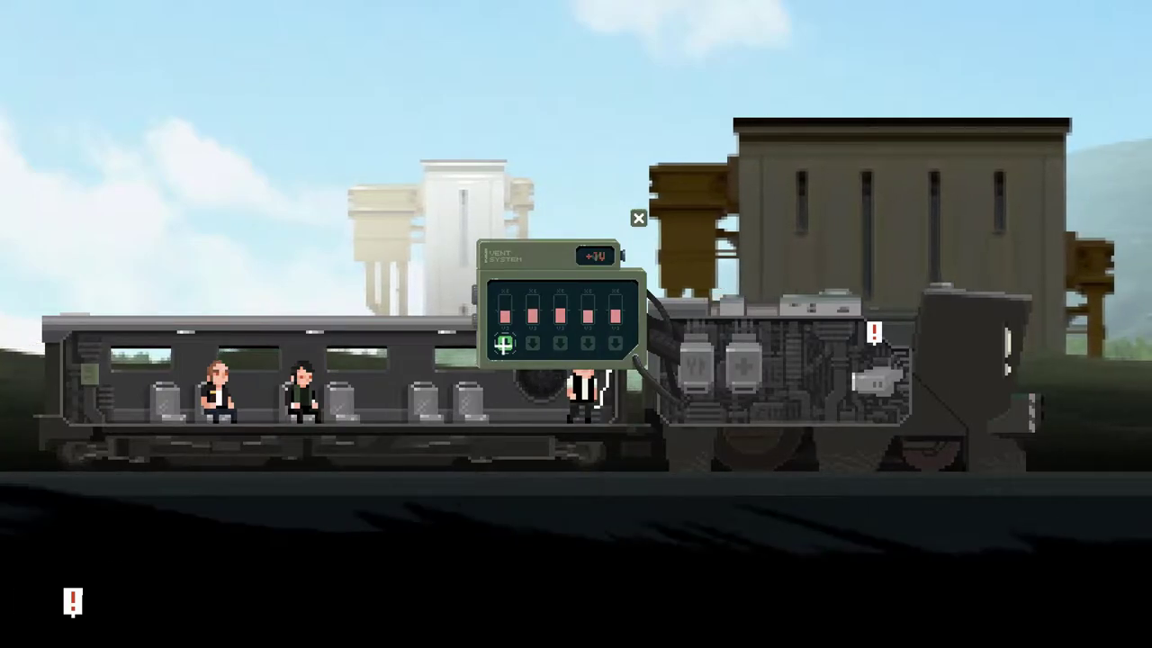
{"action": "left_click", "coordinate": [586, 343]}
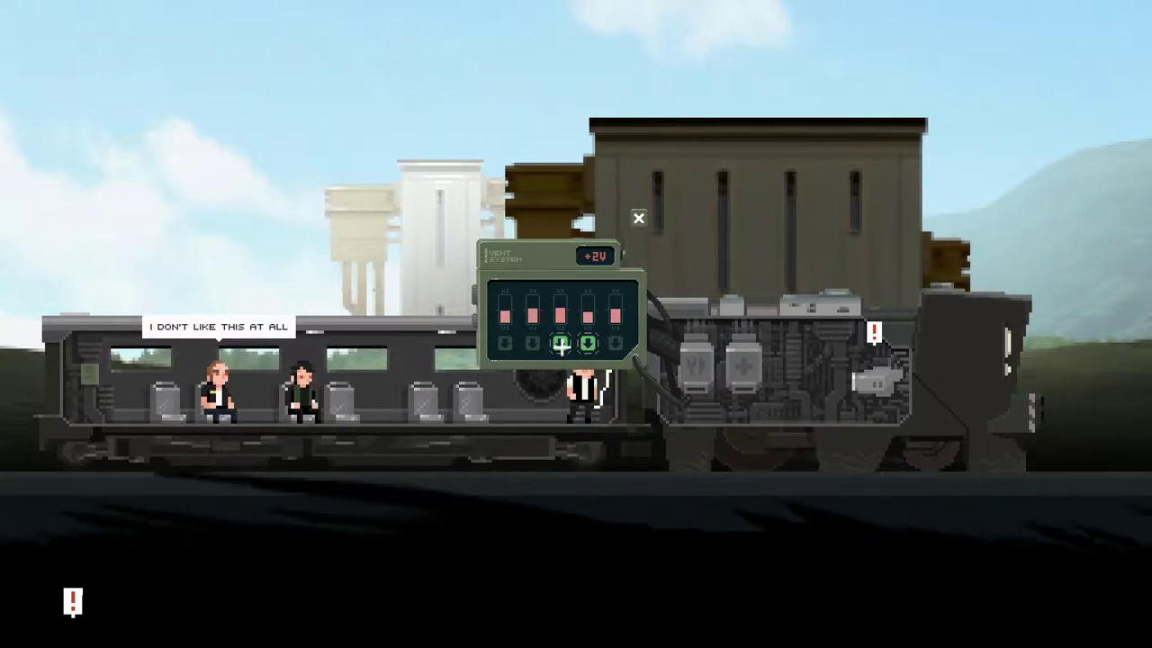
{"action": "left_click", "coordinate": [587, 344]}
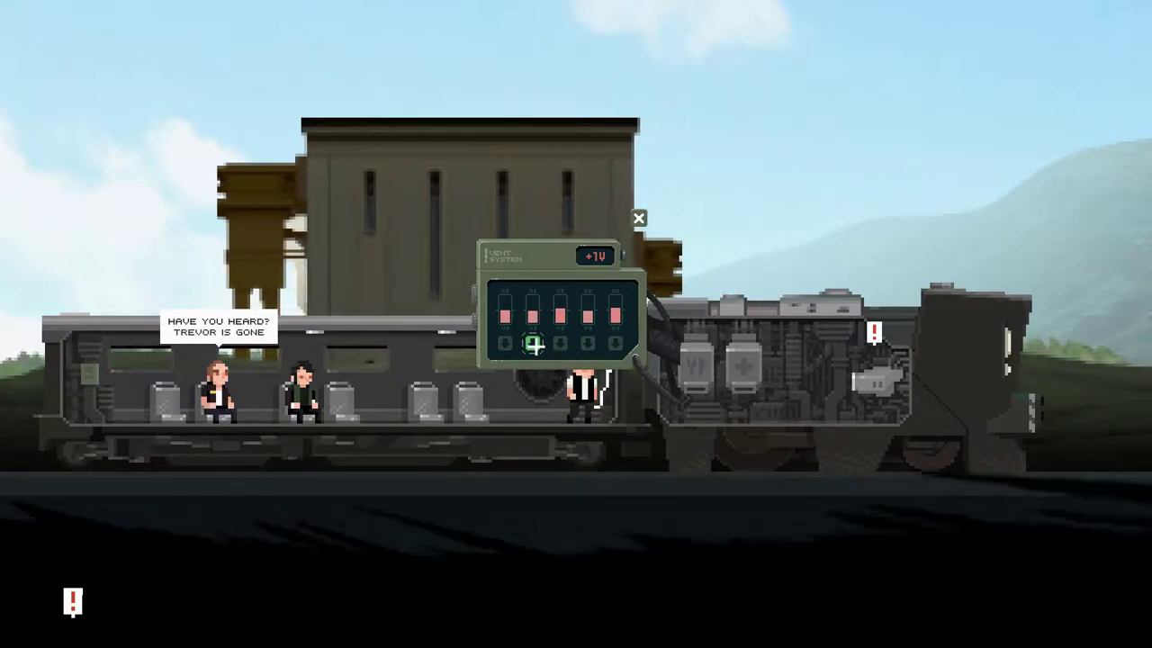
{"action": "left_click", "coordinate": [534, 344]}
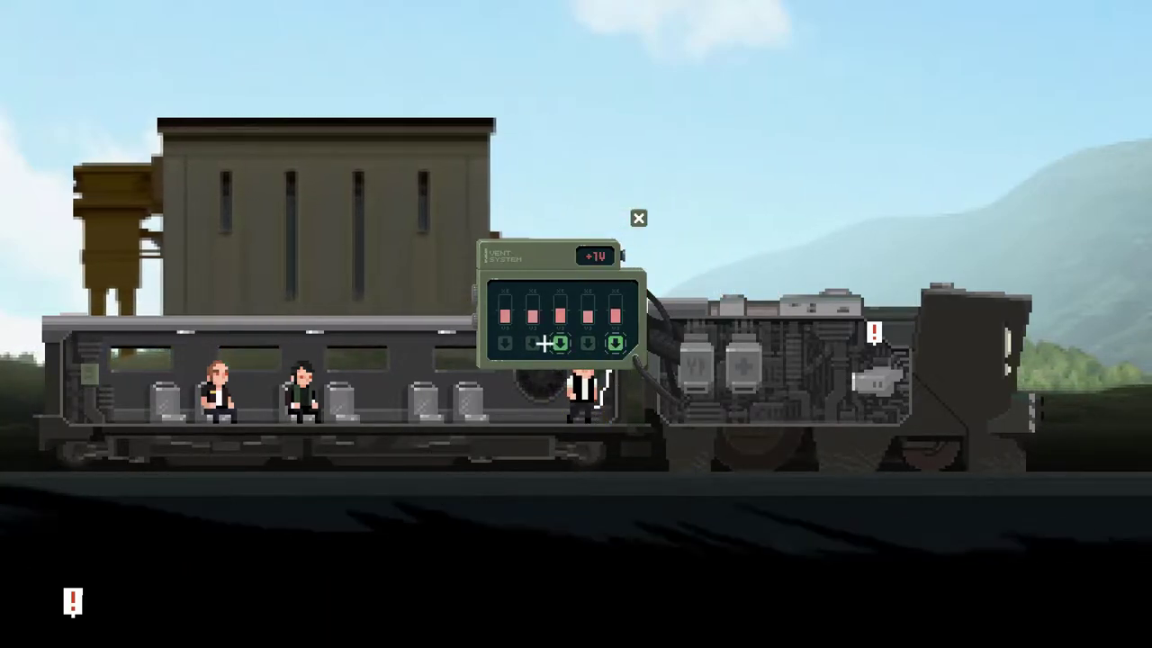
{"action": "left_click", "coordinate": [560, 344]}
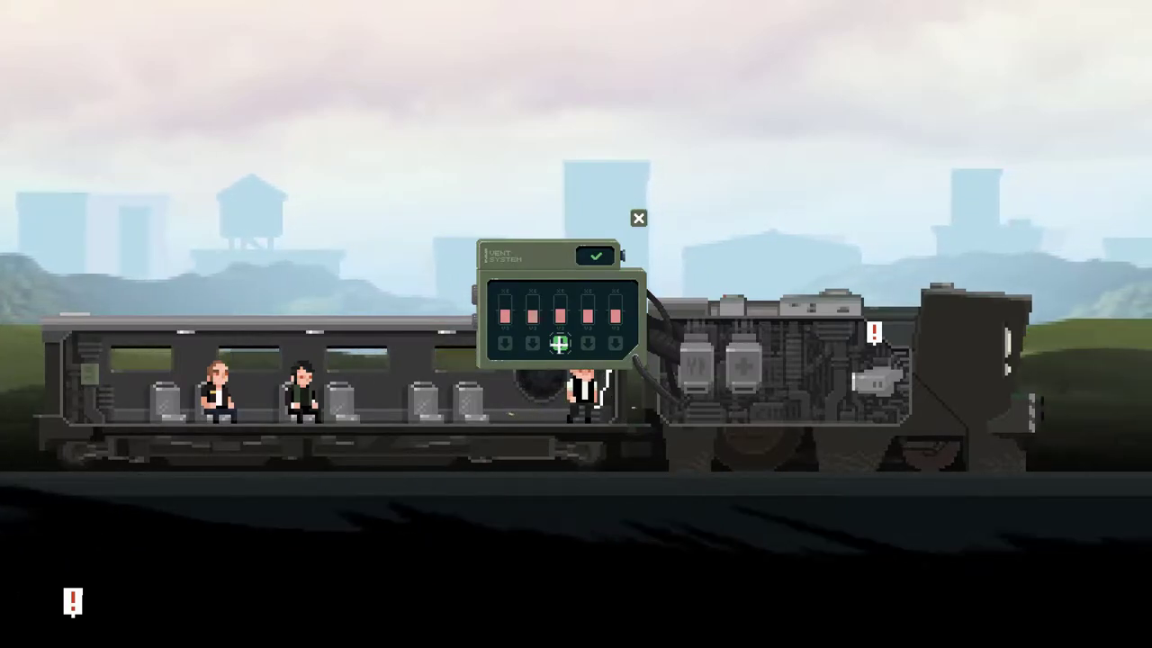
{"action": "left_click", "coordinate": [560, 344]}
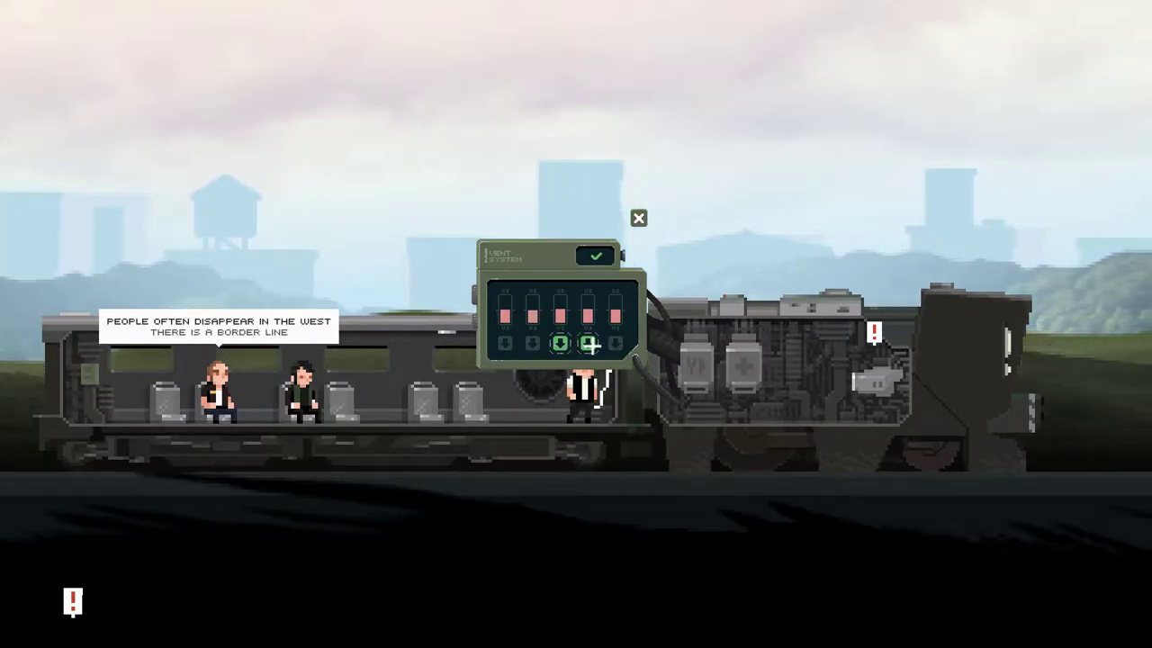
{"action": "left_click", "coordinate": [589, 344]}
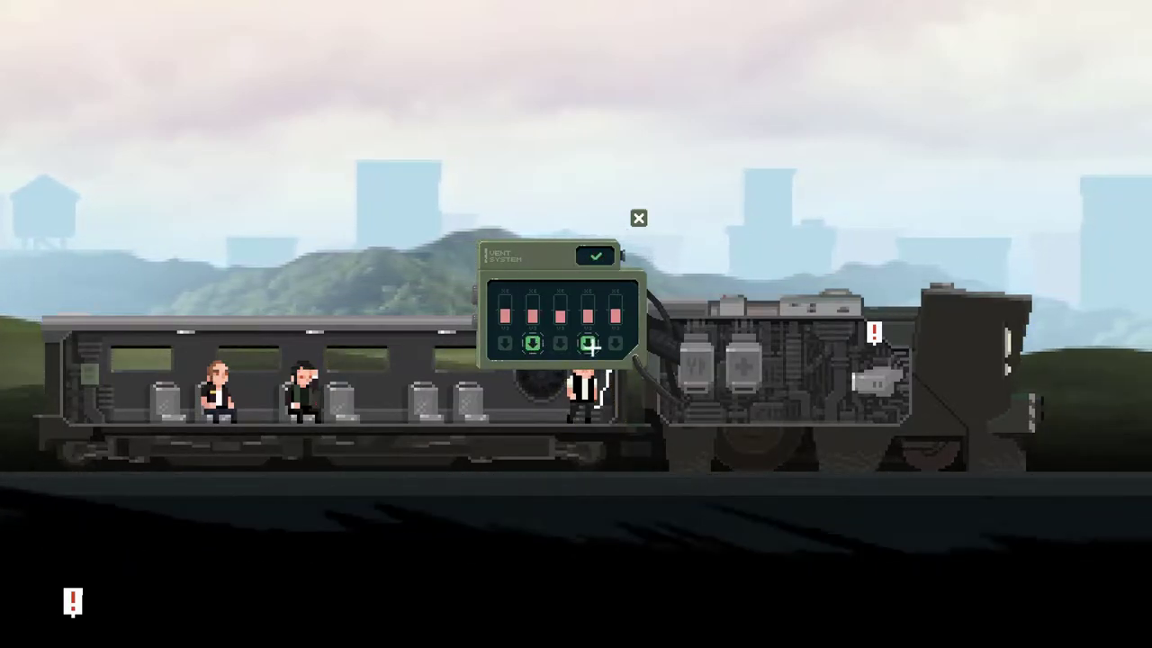
Close the vent panel and open the engine terminal's chat with the online operator
{"action": "left_click", "coordinate": [639, 218]}
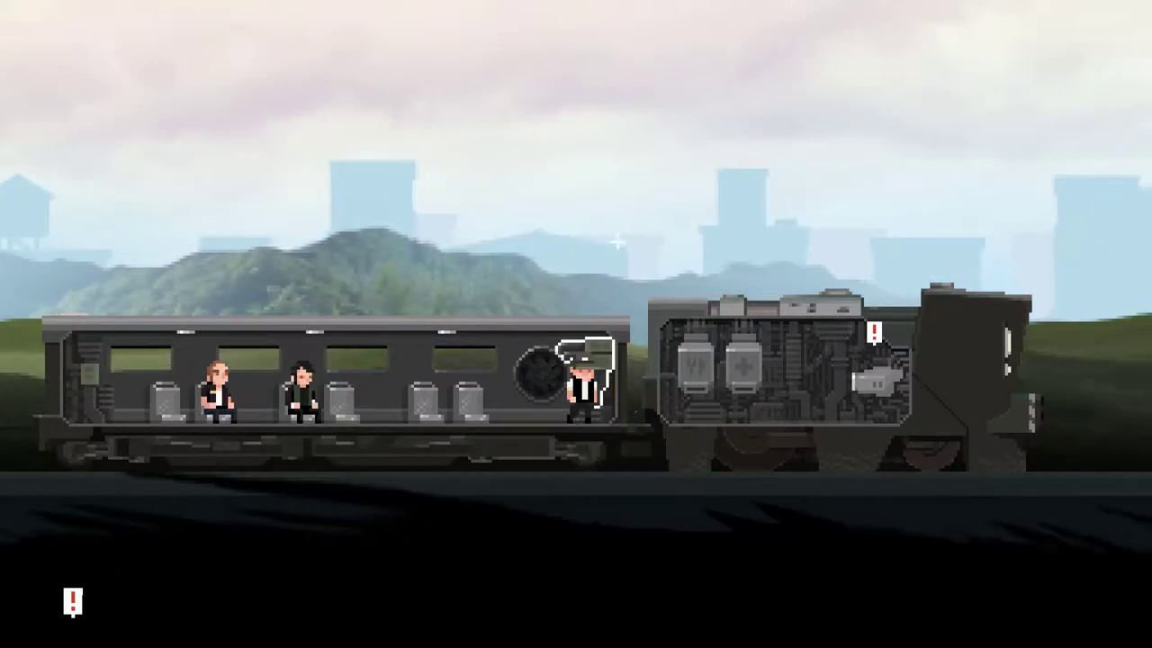
{"action": "left_click", "coordinate": [877, 365]}
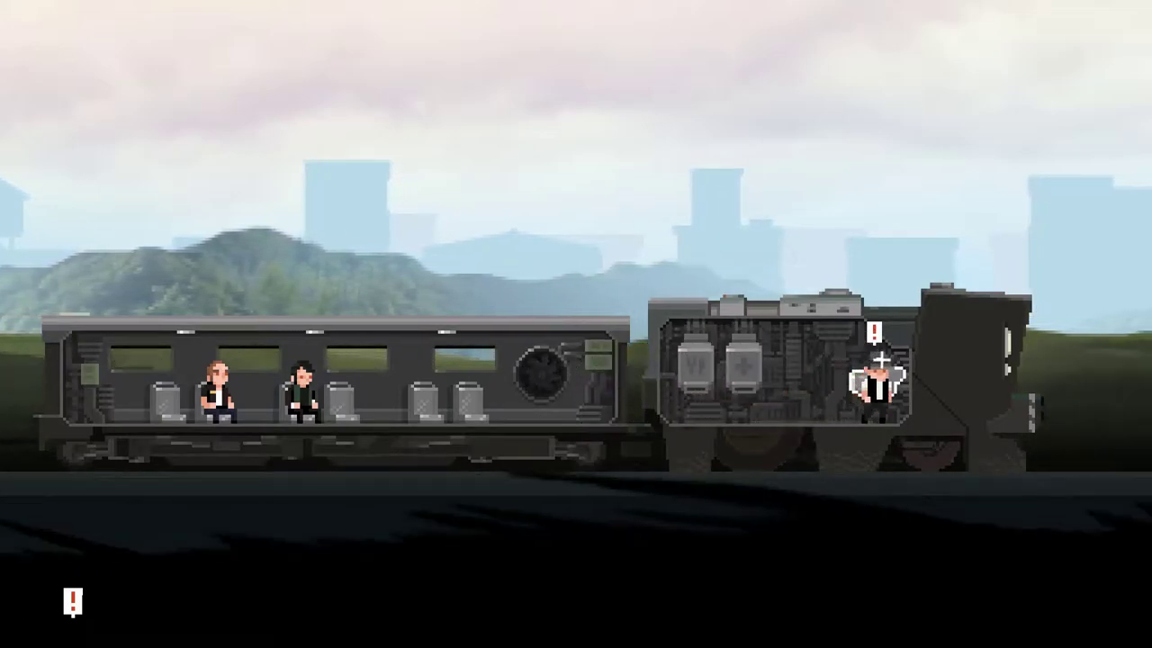
{"action": "left_click", "coordinate": [878, 451]}
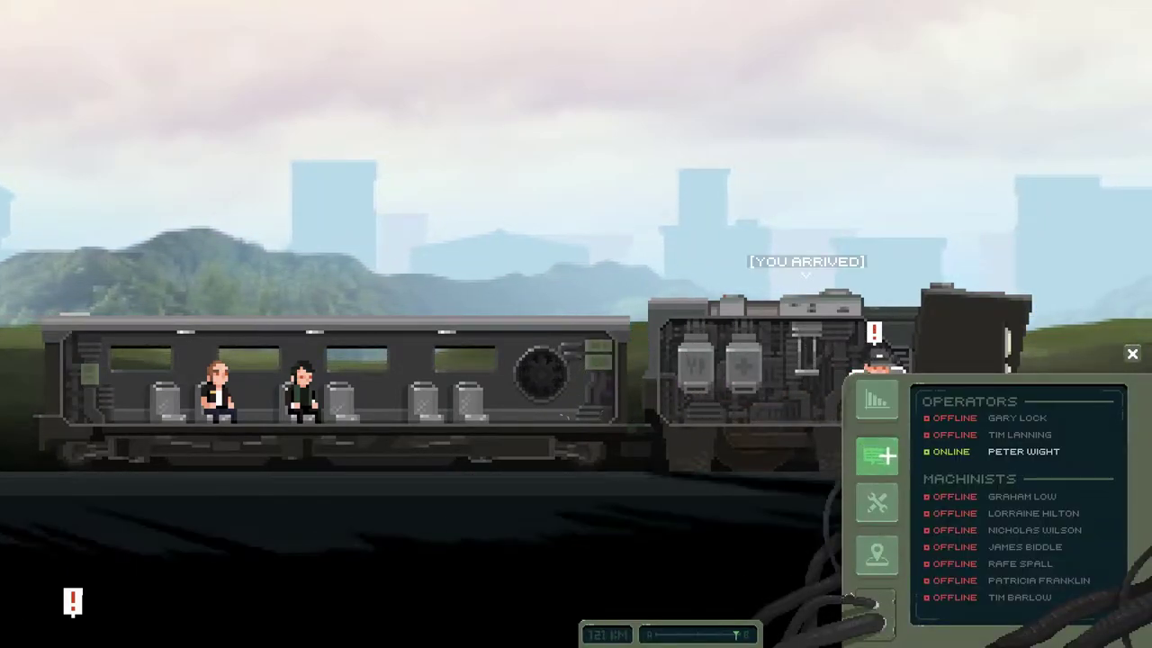
{"action": "left_click", "coordinate": [988, 452]}
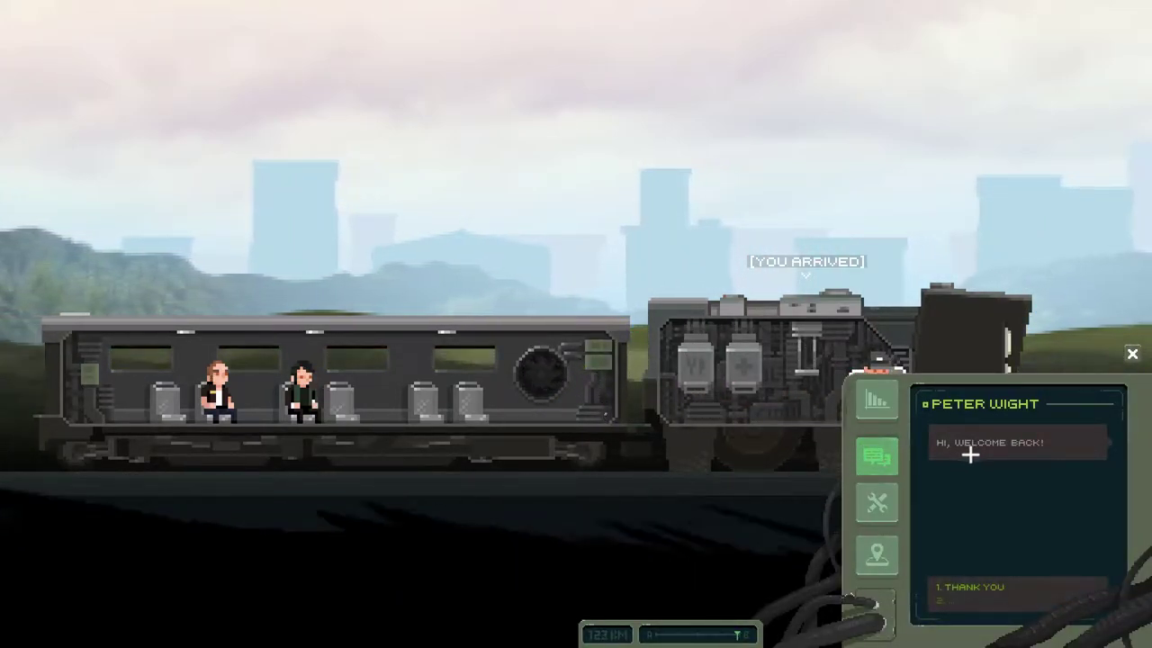
{"action": "left_click", "coordinate": [1010, 492]}
{"action": "left_click", "coordinate": [1013, 455]}
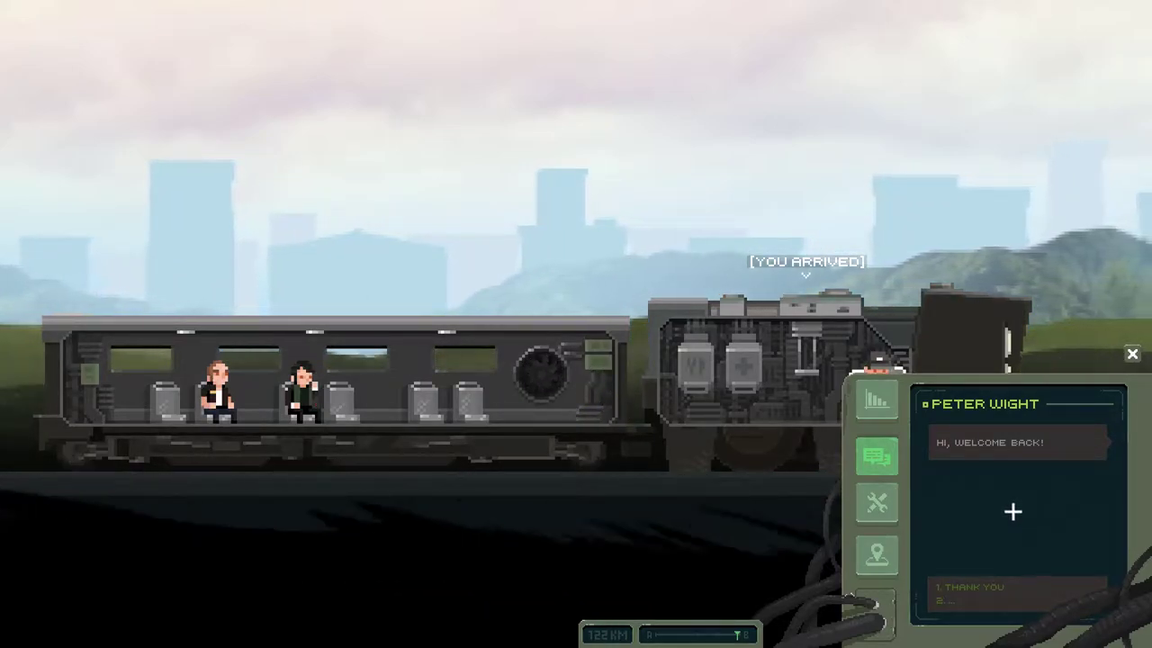
{"action": "left_click", "coordinate": [973, 586]}
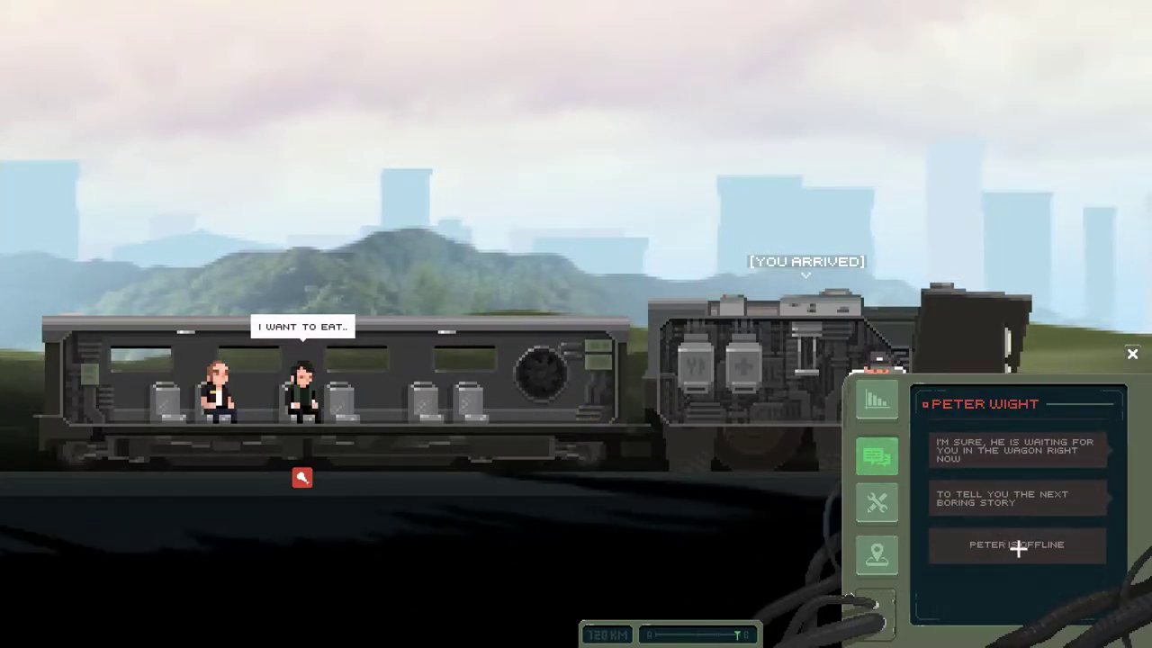
{"action": "key", "text": "Escape"}
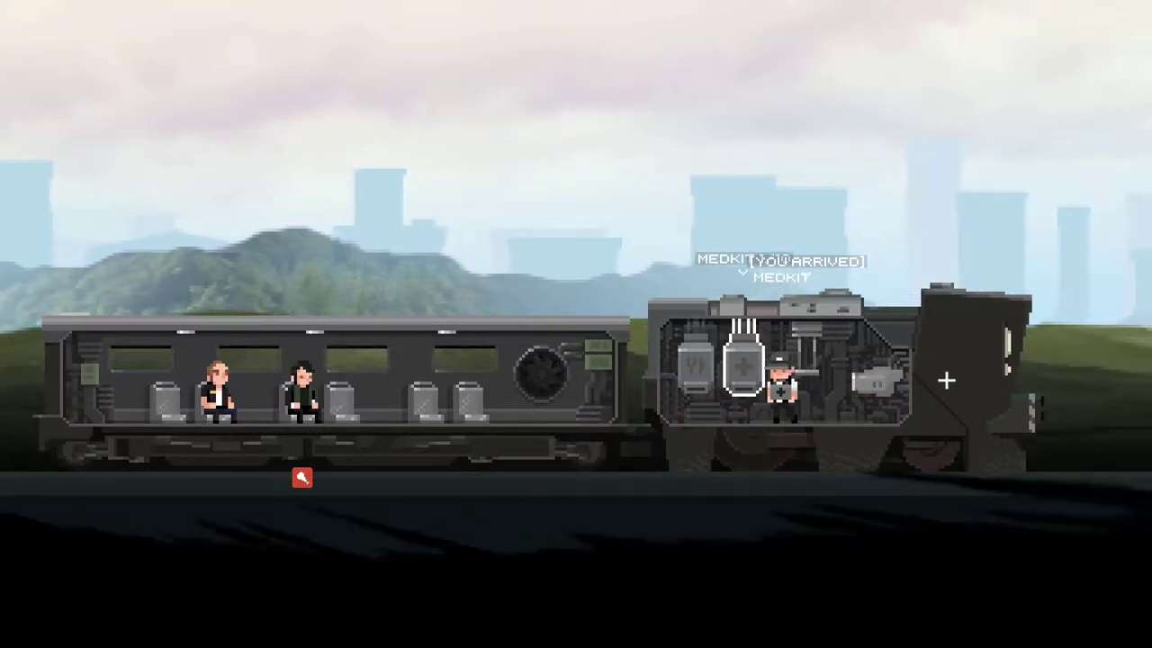
Pull the stop lever, leave the train, and dismiss the farewell note
{"action": "key", "text": "d"}
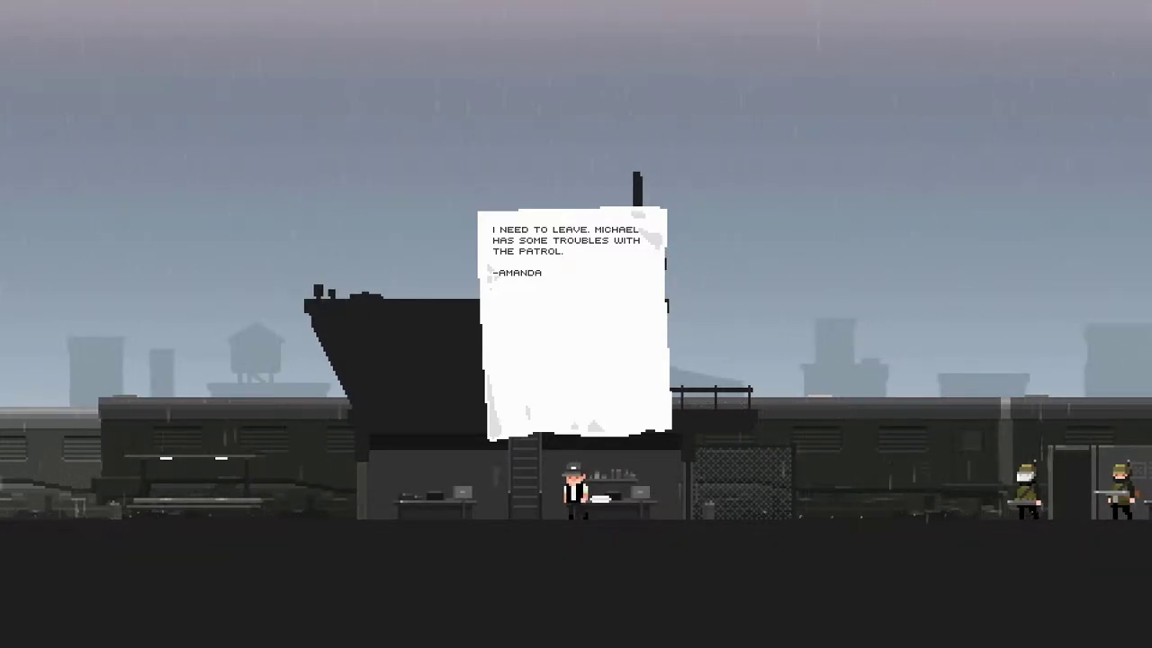
{"action": "key", "text": "Return"}
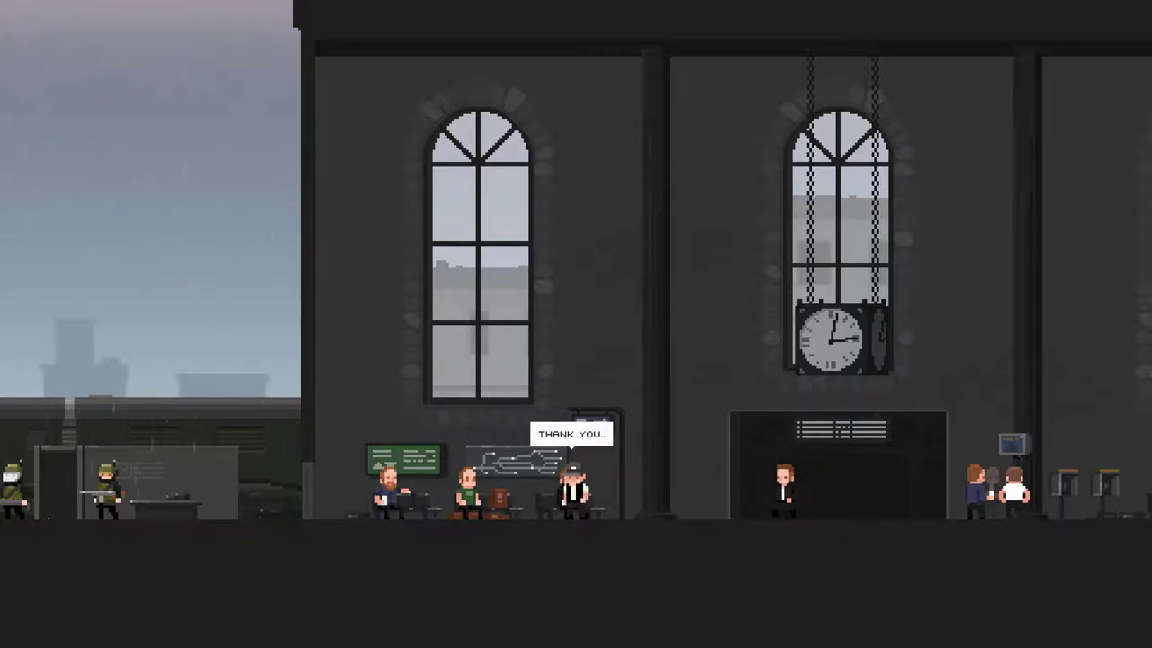
Walk right through the hall, past the waiting people and police booth, to the kiosk
{"action": "key", "text": "Right"}
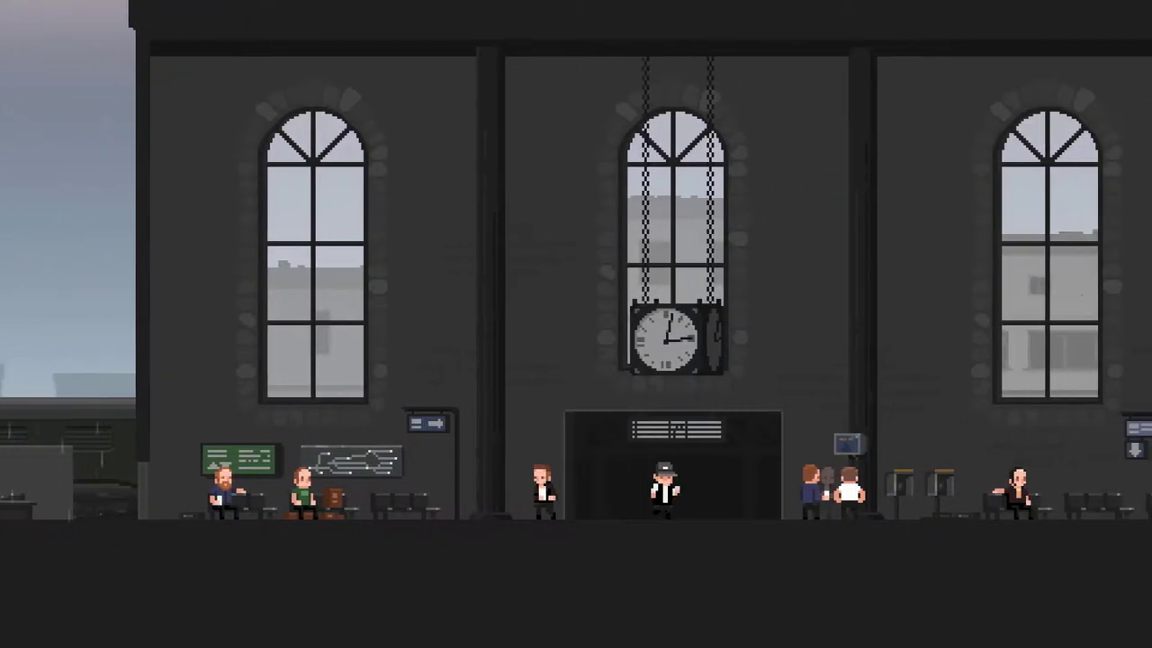
{"action": "key", "text": "Right"}
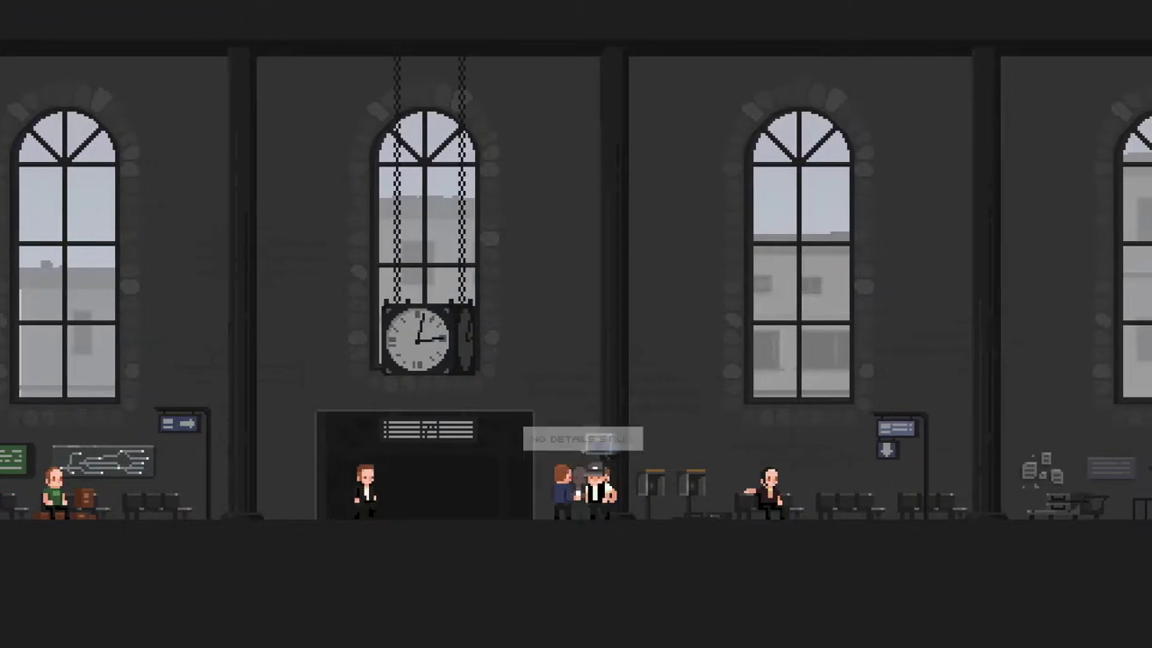
{"action": "key", "text": "Right"}
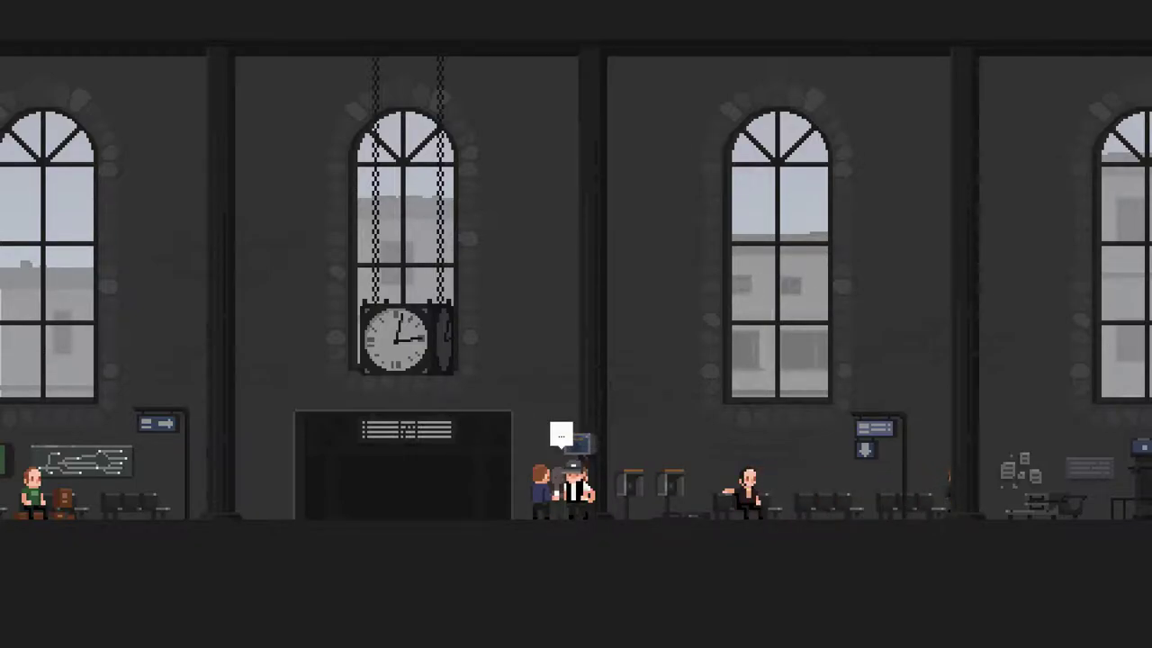
{"action": "key", "text": "Right"}
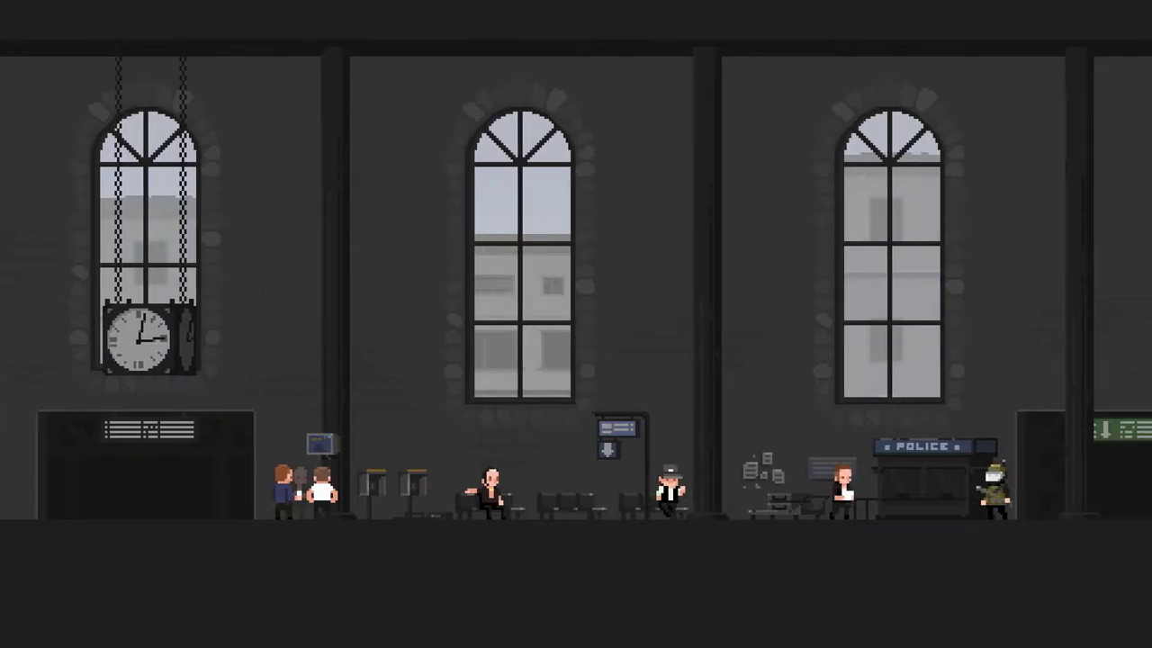
{"action": "key", "text": "Right"}
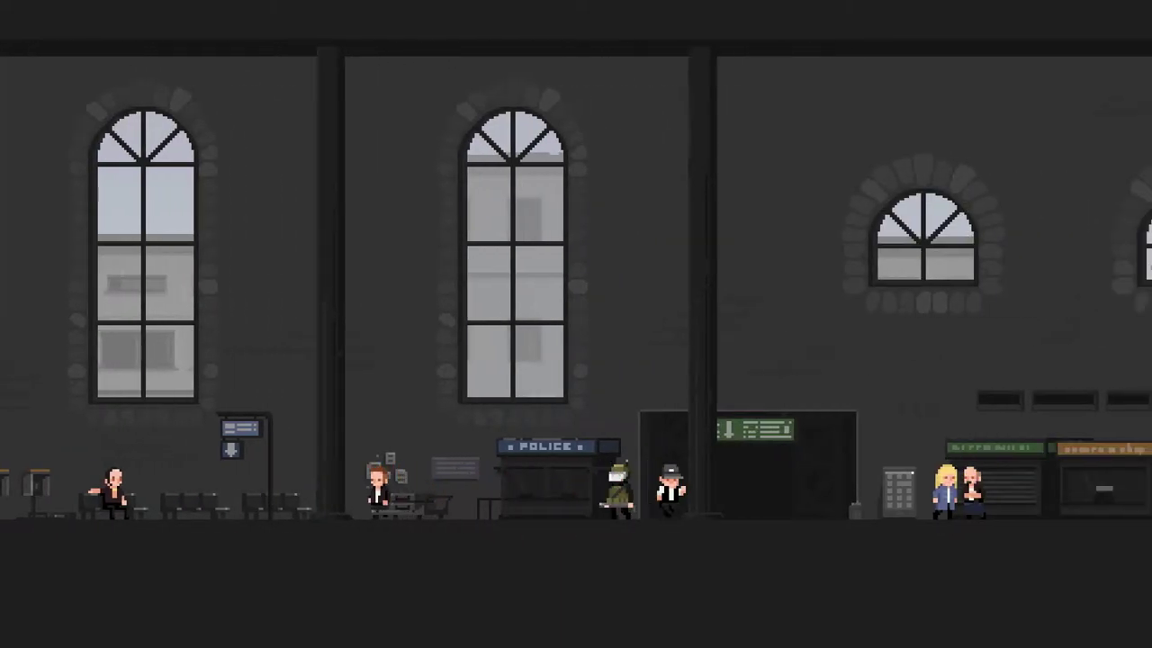
{"action": "key", "text": "Right"}
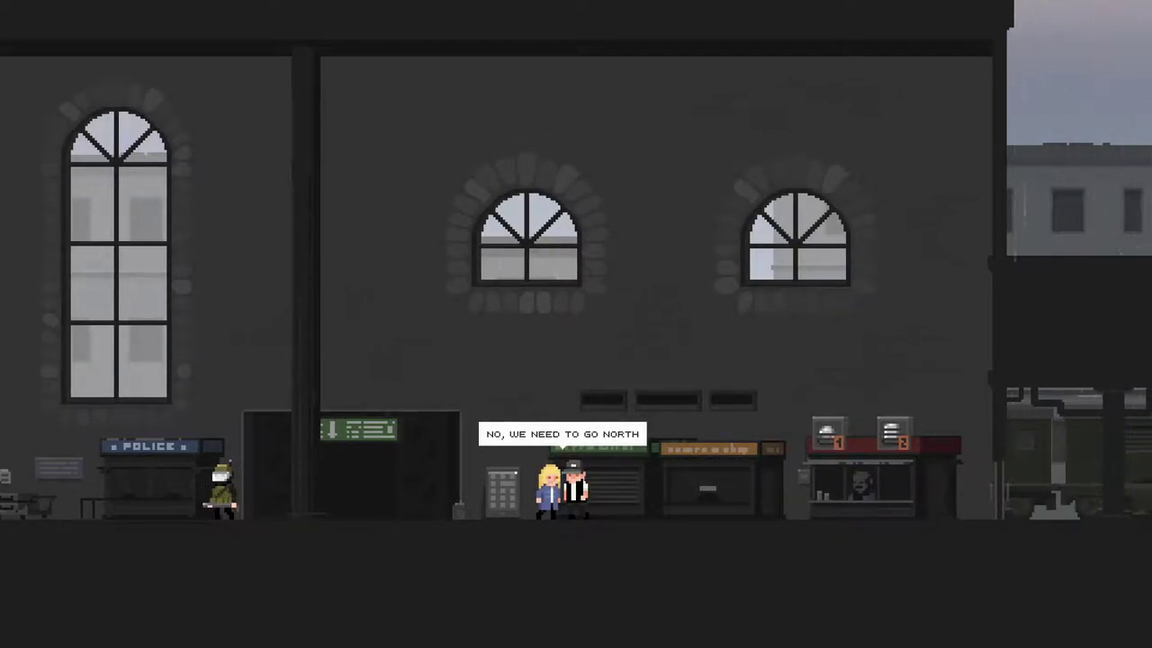
{"action": "key", "text": "Right"}
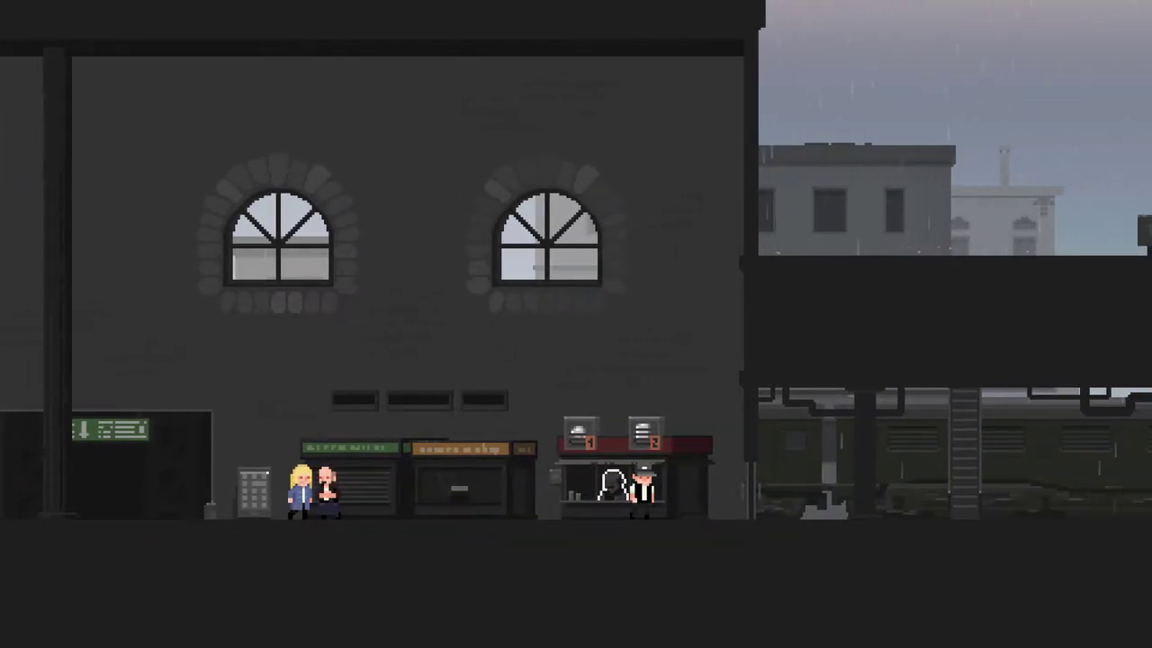
Open the kiosk trade window, buy one $50 item, and exit the shop
{"action": "key", "text": "Up"}
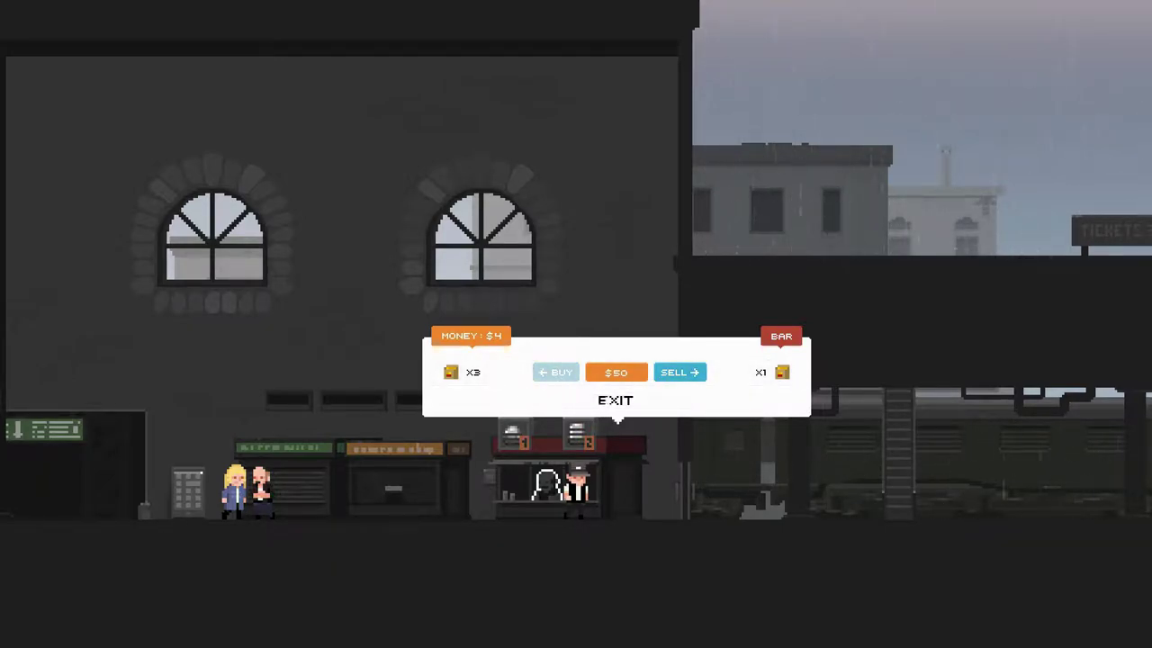
{"action": "left_click", "coordinate": [616, 401]}
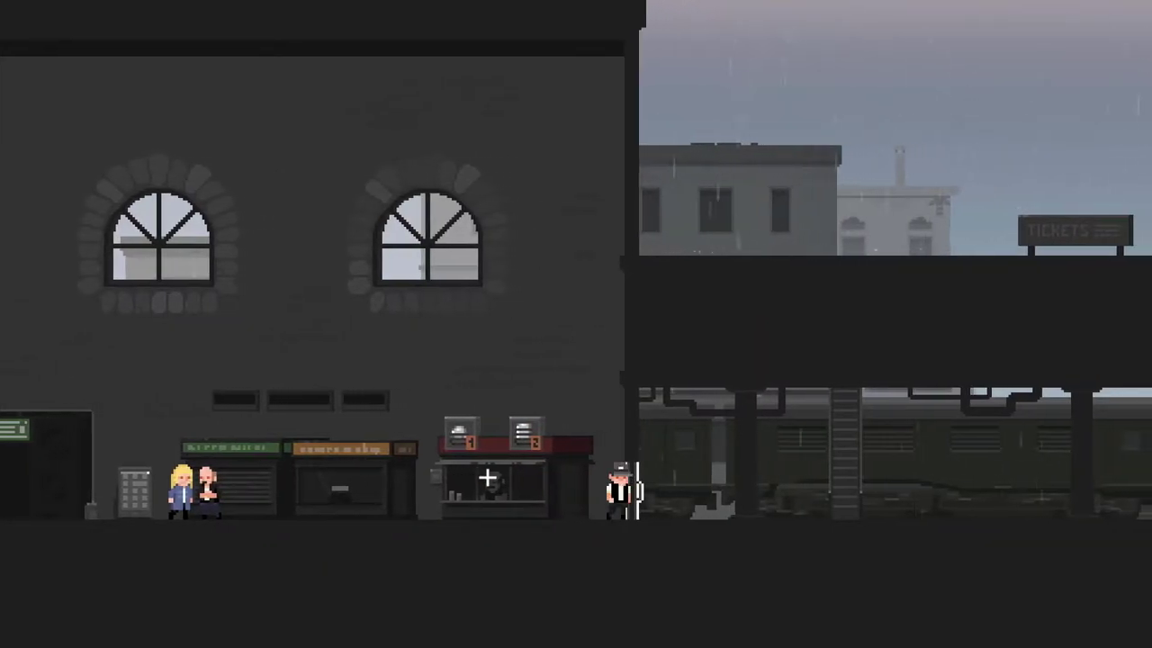
Climb into the ticket office and talk to the clerk at counter 3
{"action": "key", "text": "d"}
{"action": "key", "text": "w"}
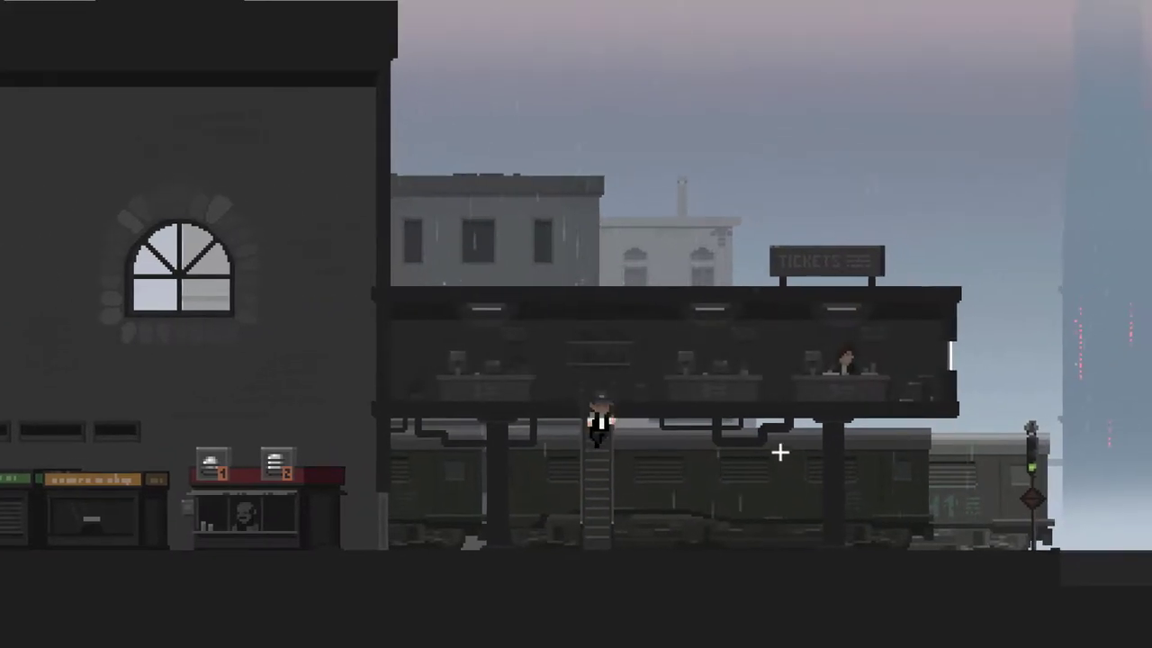
{"action": "key", "text": "d"}
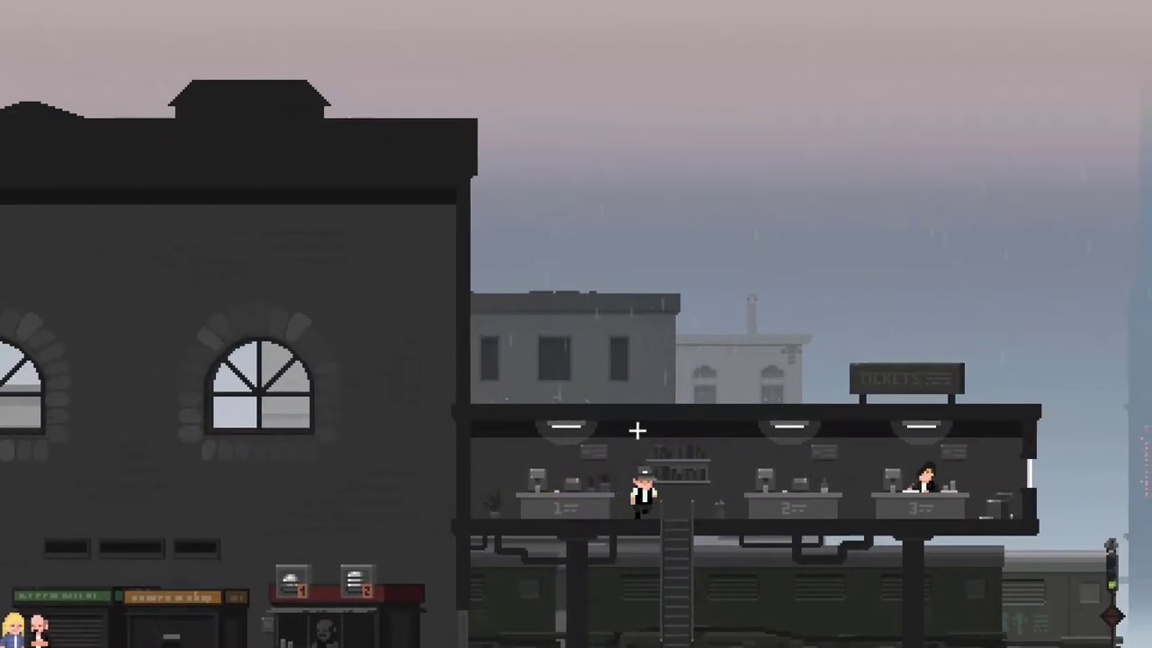
{"action": "key", "text": "d"}
{"action": "key", "text": "e"}
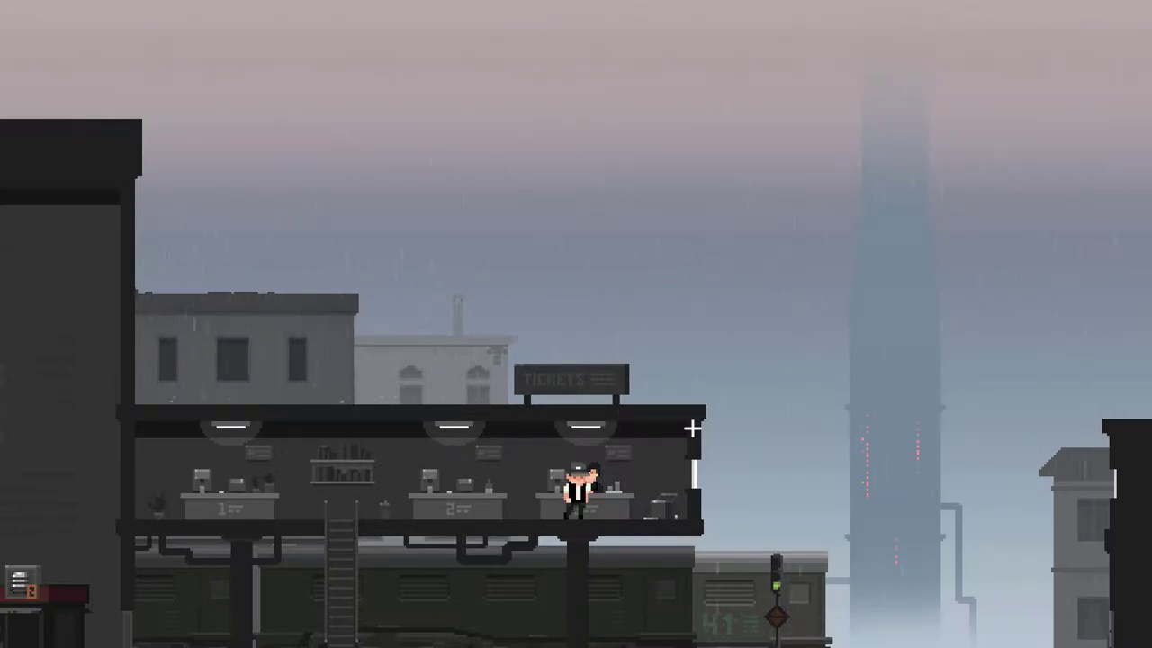
Climb back down from the closed office and walk right past the train to the Cafe
{"action": "key", "text": "d"}
{"action": "key", "text": "a"}
{"action": "key", "text": "a"}
{"action": "key", "text": "s"}
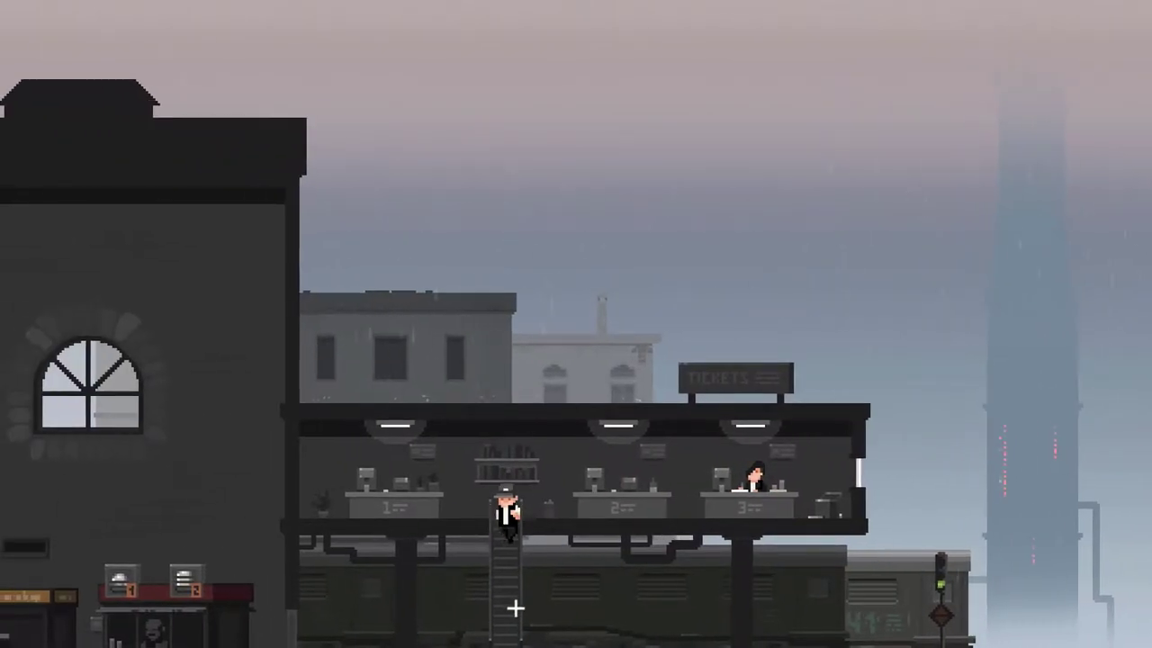
{"action": "key", "text": "d"}
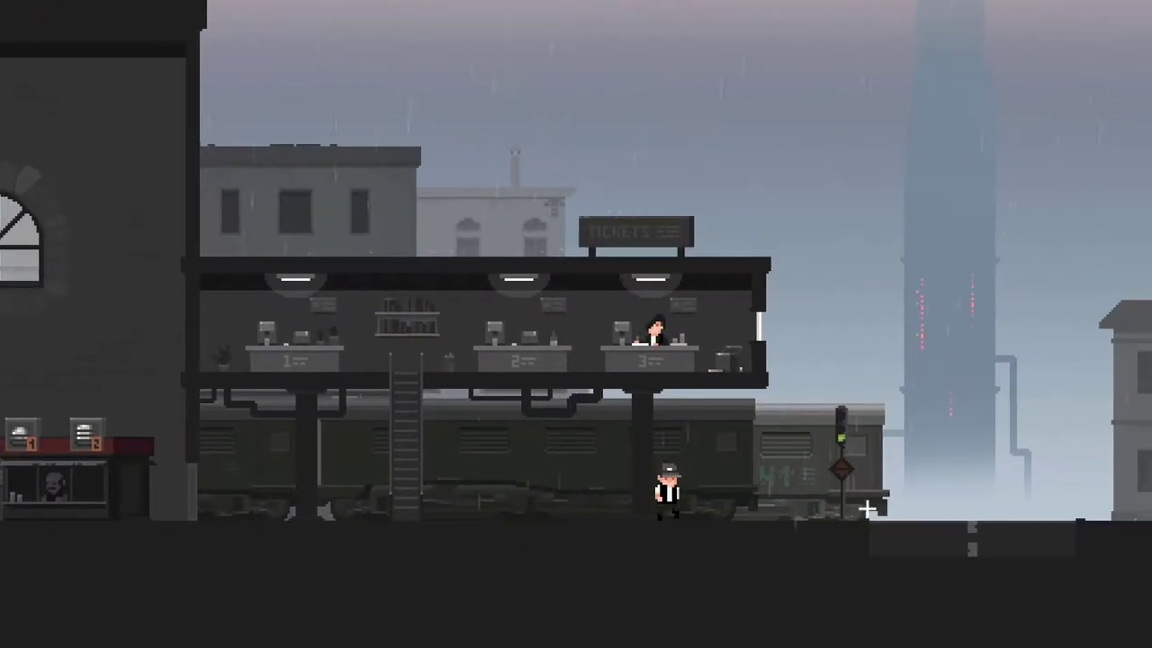
{"action": "key", "text": "d"}
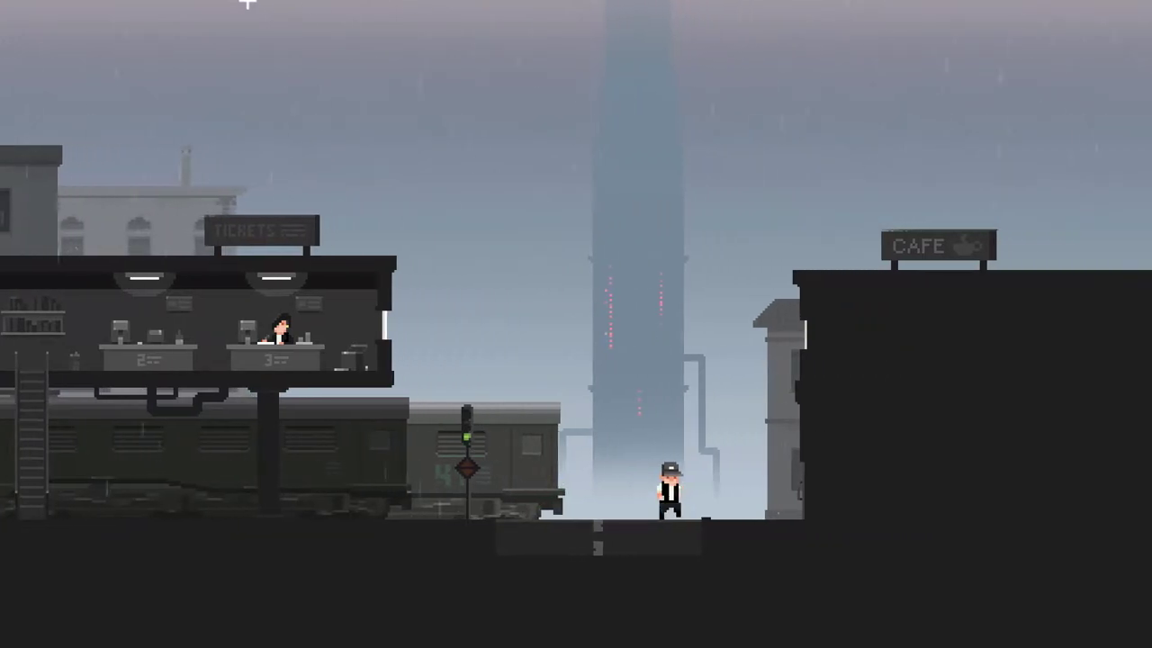
{"action": "key", "text": "d"}
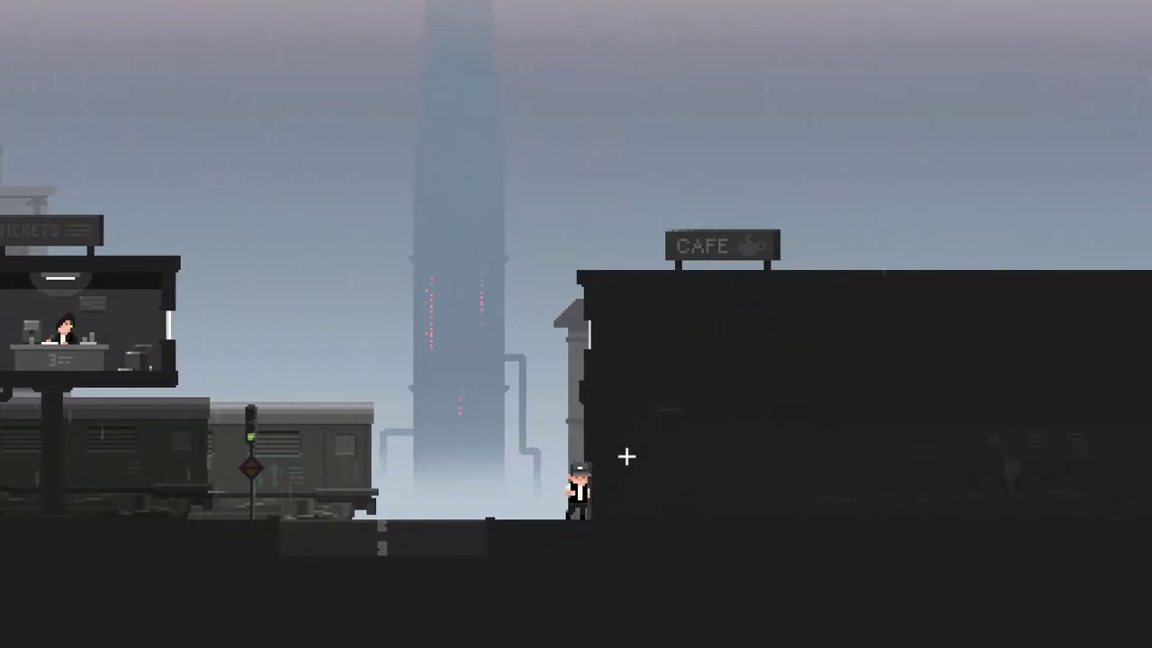
Talk to the cafe keeper, then explore the upper floor and its washroom
{"action": "key", "text": "d"}
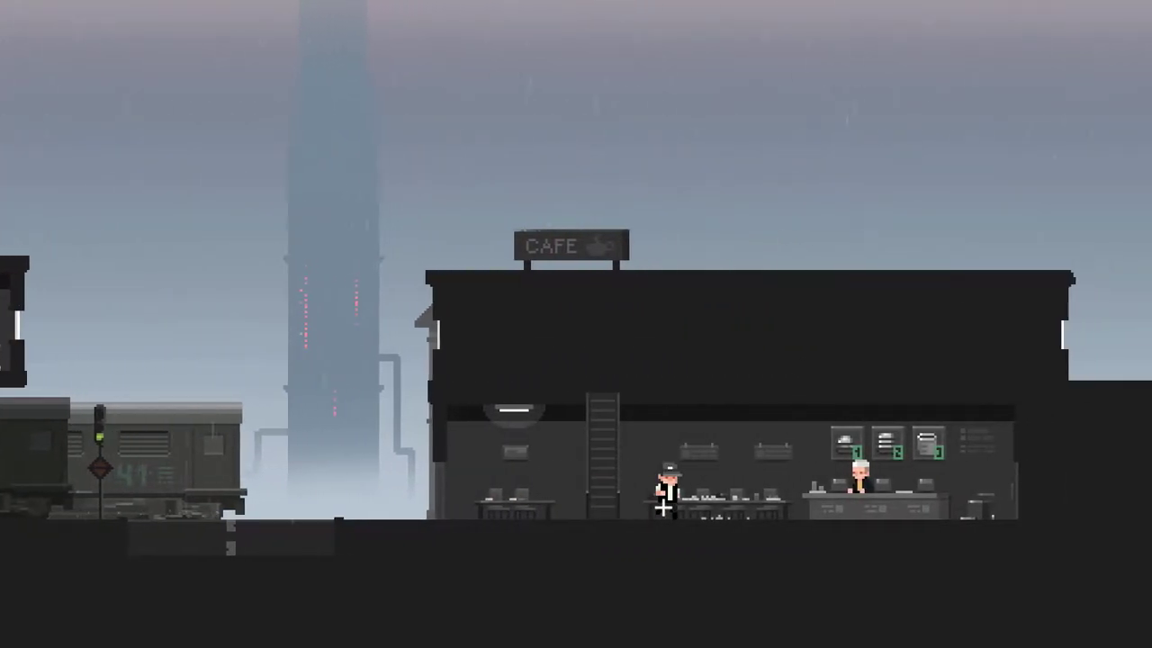
{"action": "key", "text": "d"}
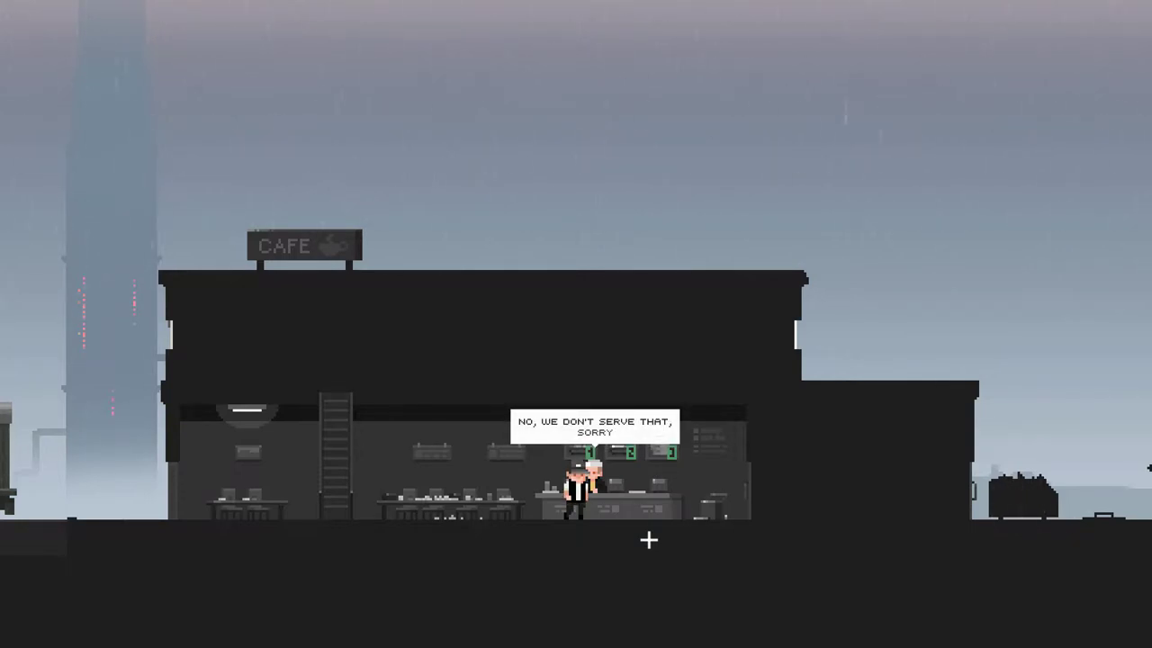
{"action": "key", "text": "a"}
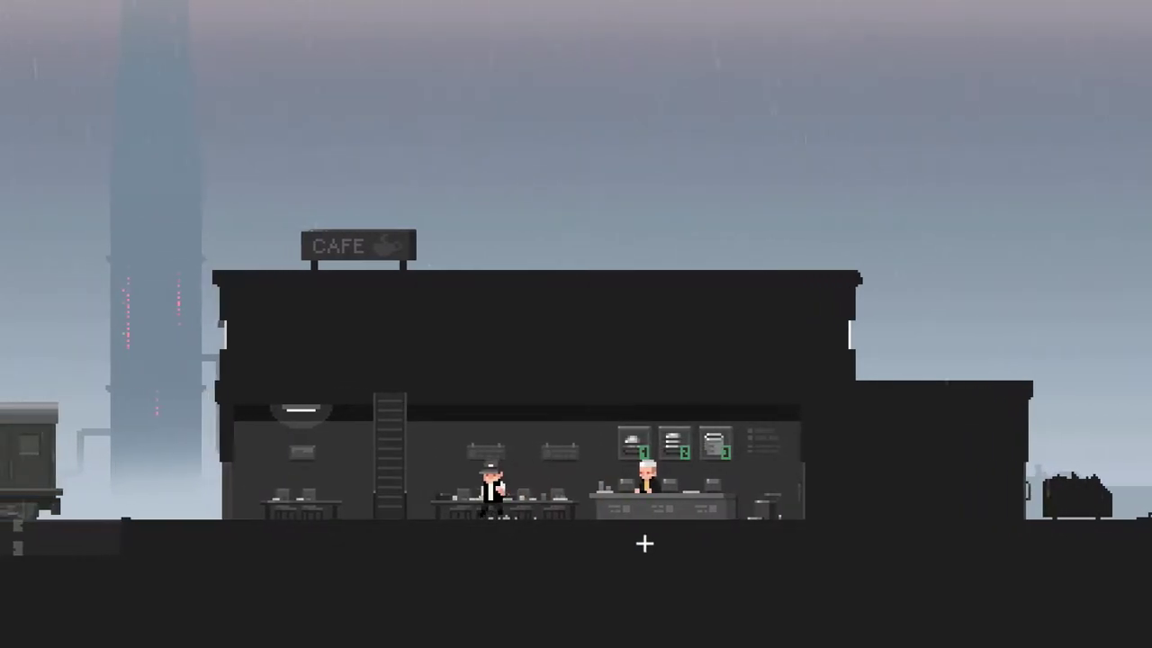
{"action": "key", "text": "w"}
{"action": "key", "text": "d"}
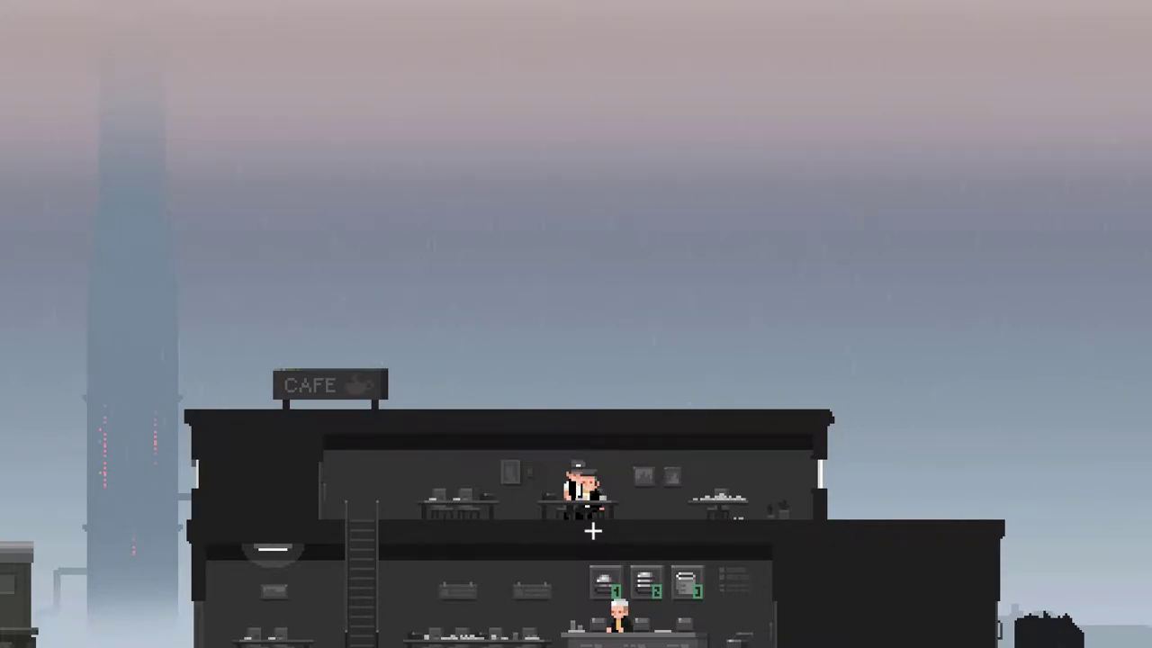
{"action": "key", "text": "d"}
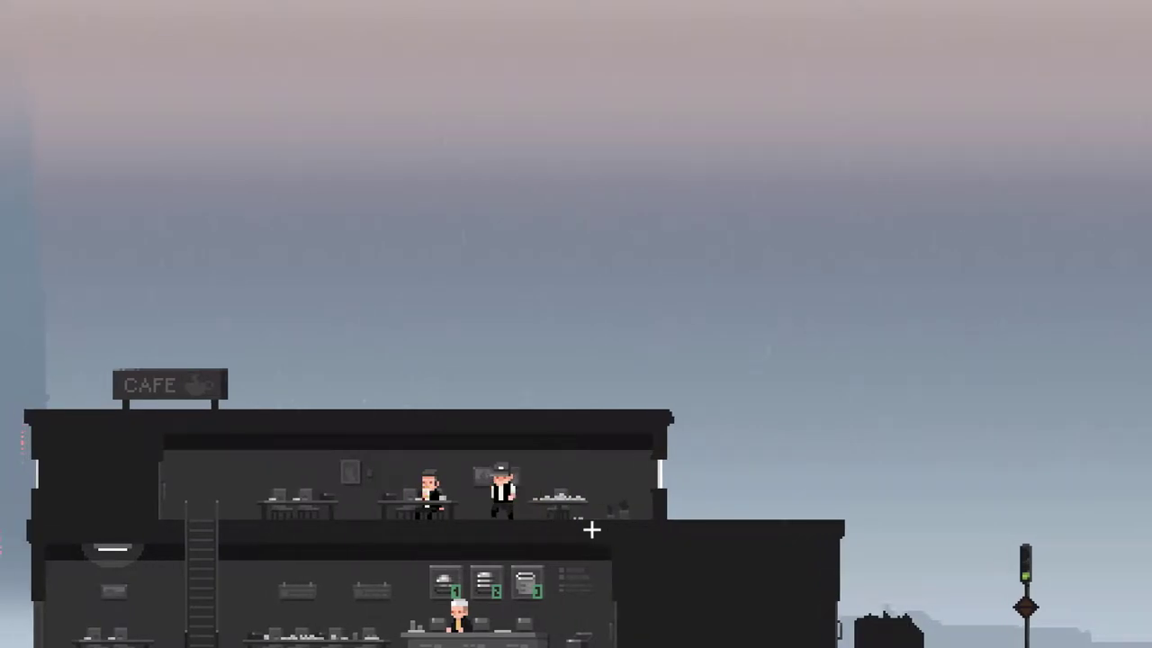
{"action": "key", "text": "a"}
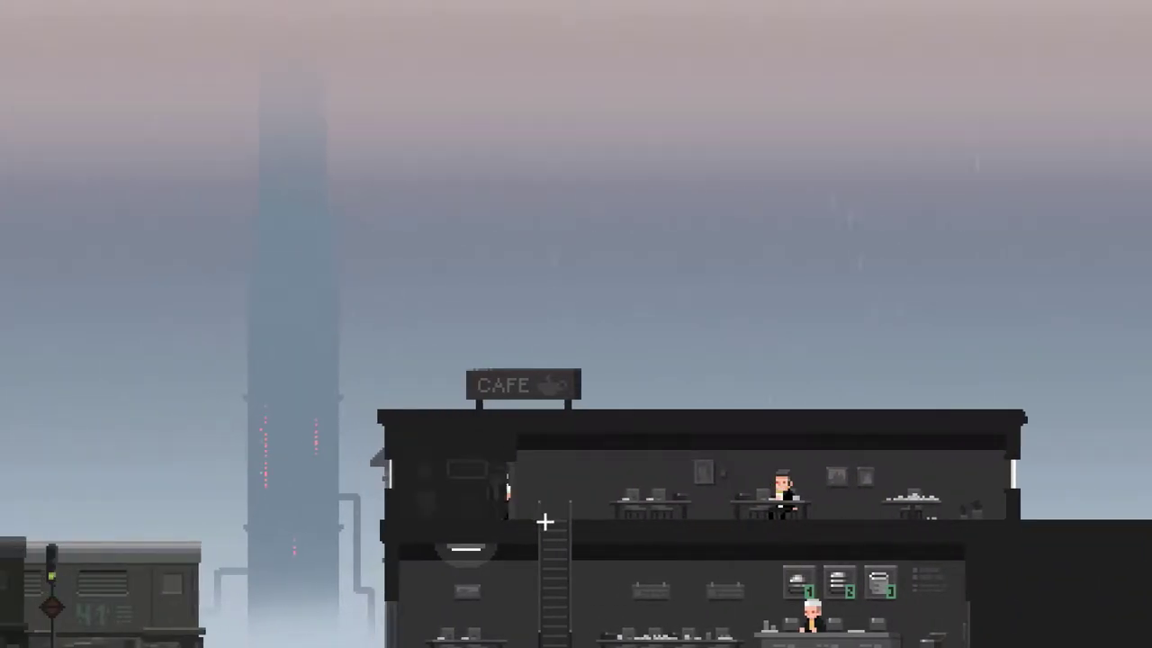
{"action": "key", "text": "a"}
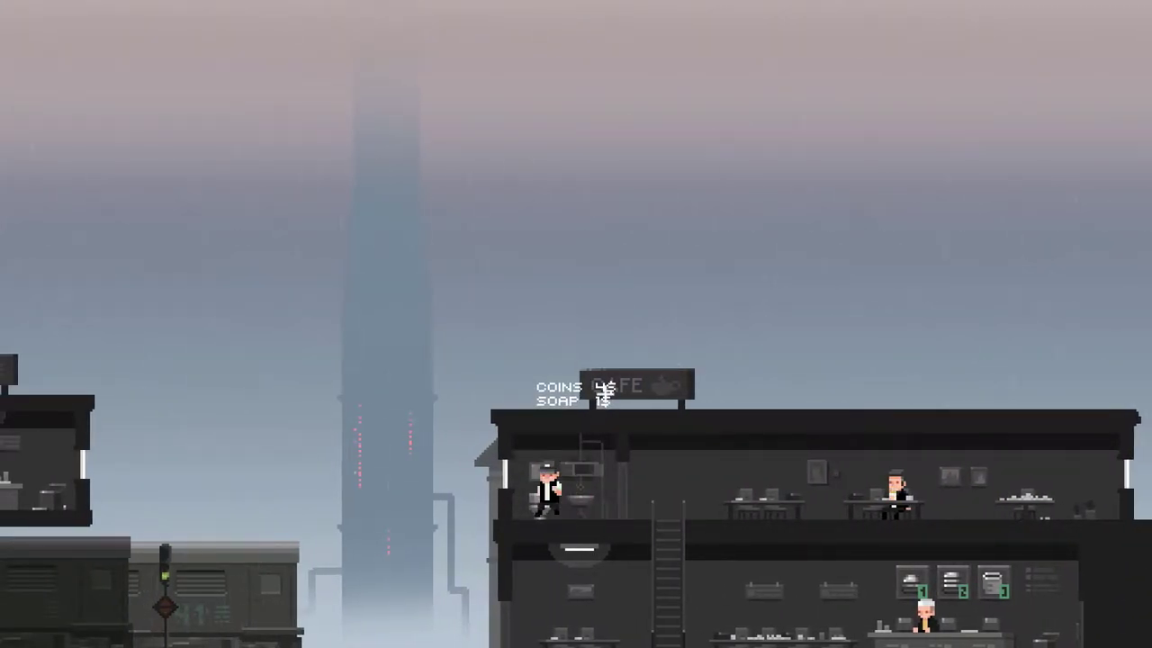
Return to the ground floor and talk with the chef in the kitchen
{"action": "key", "text": "d"}
{"action": "key", "text": "s"}
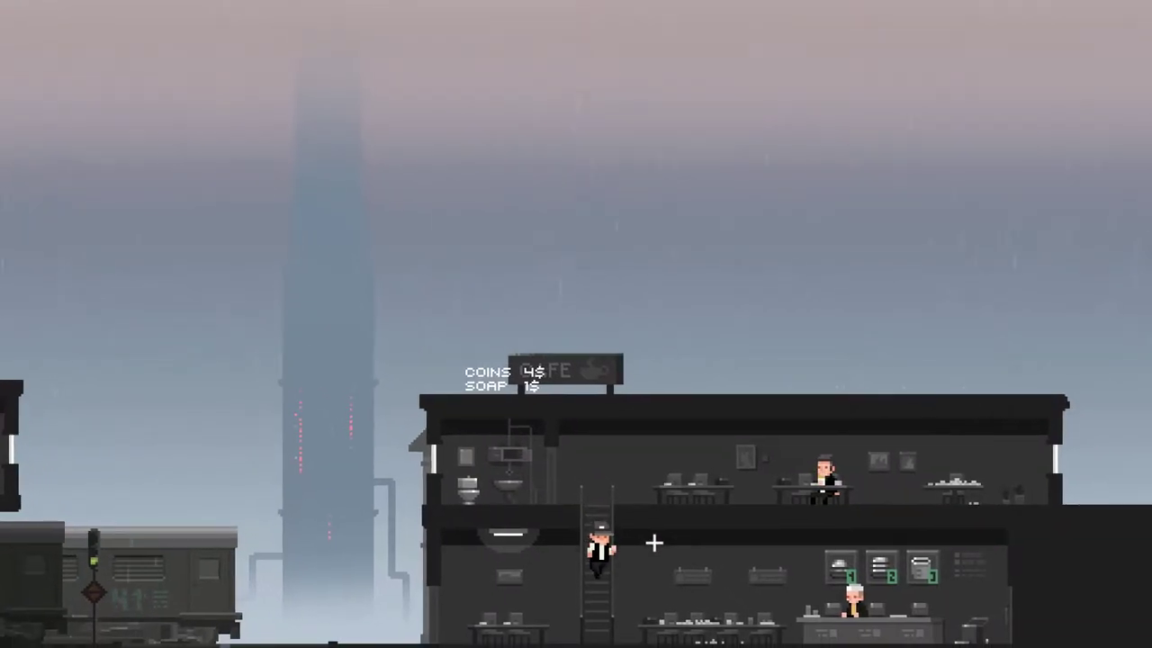
{"action": "key", "text": "d"}
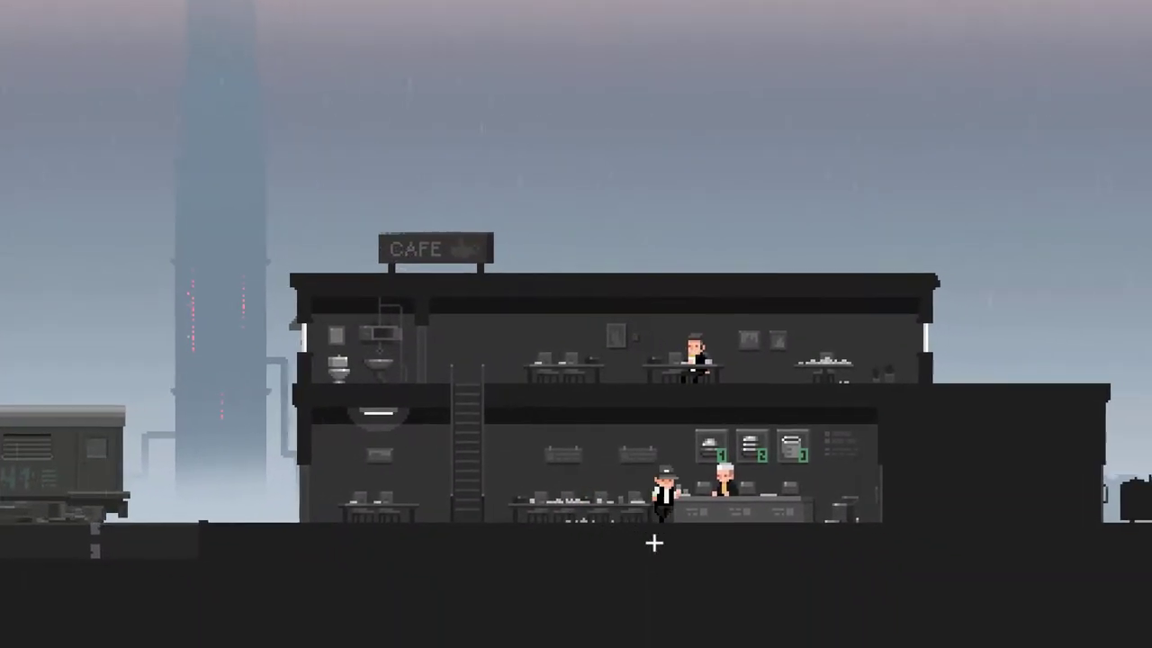
{"action": "key", "text": "d"}
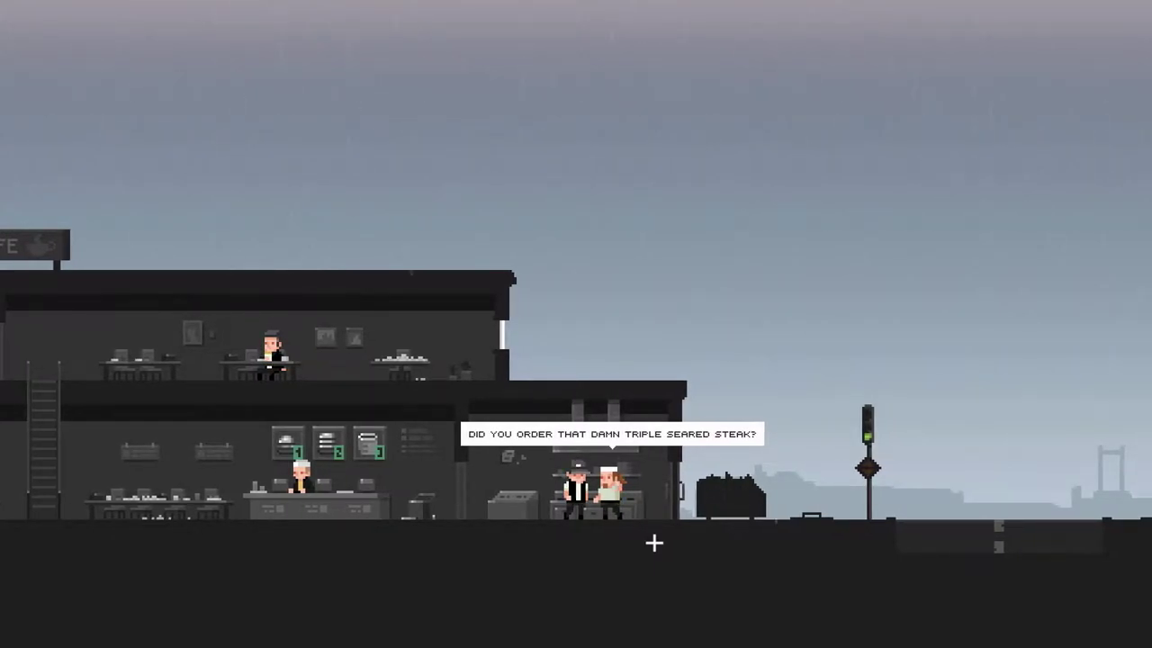
{"action": "key", "text": "e"}
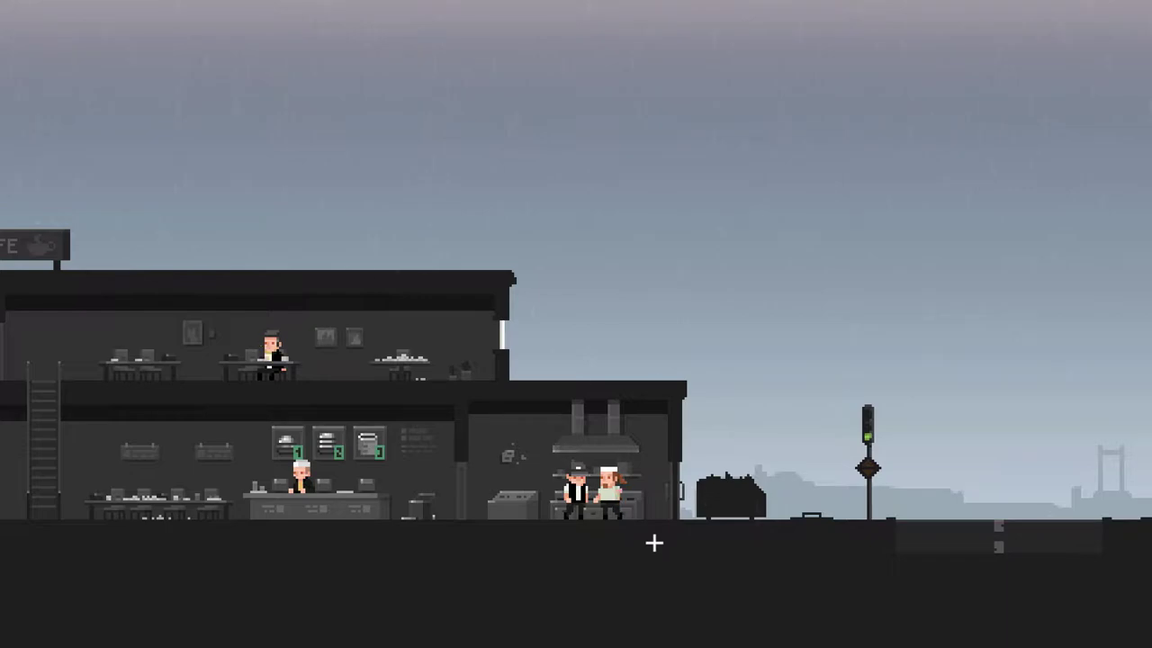
Chat with the old man on the bench, then descend into the cellar beneath the cafe
{"action": "key", "text": "d"}
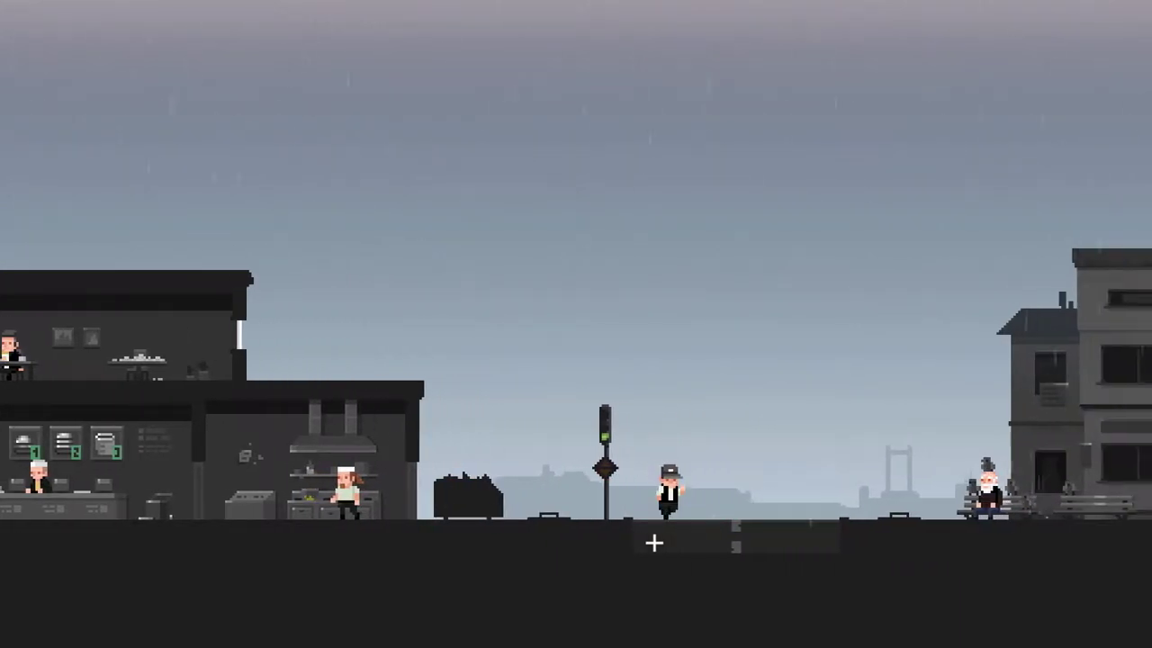
{"action": "key", "text": "d"}
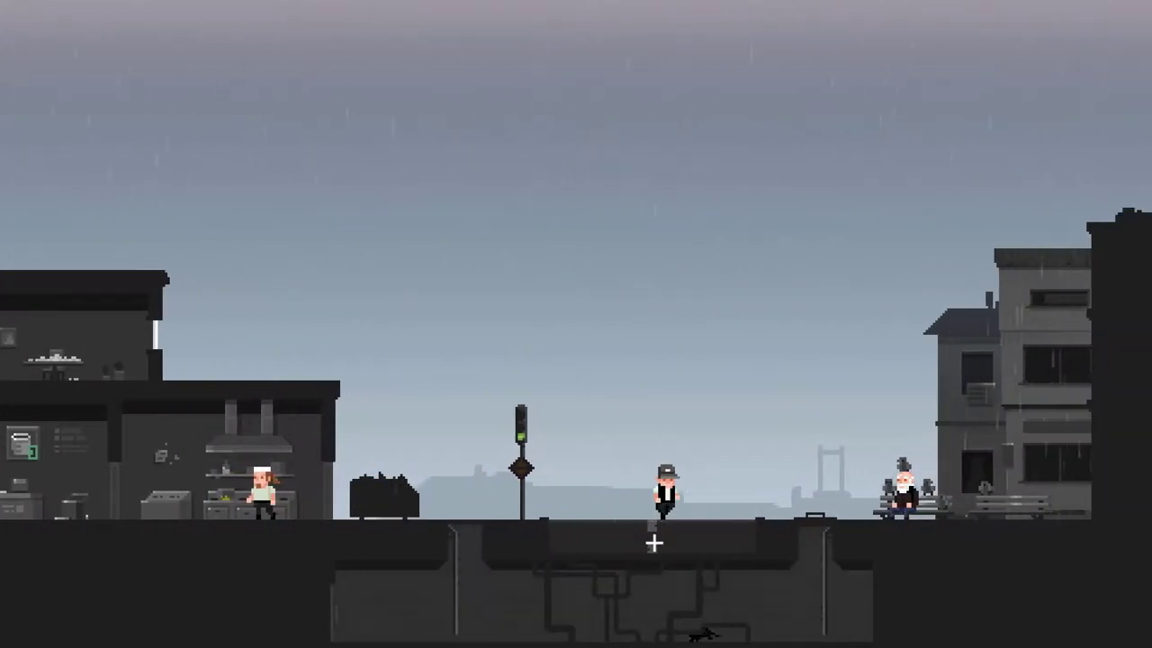
{"action": "key", "text": "d"}
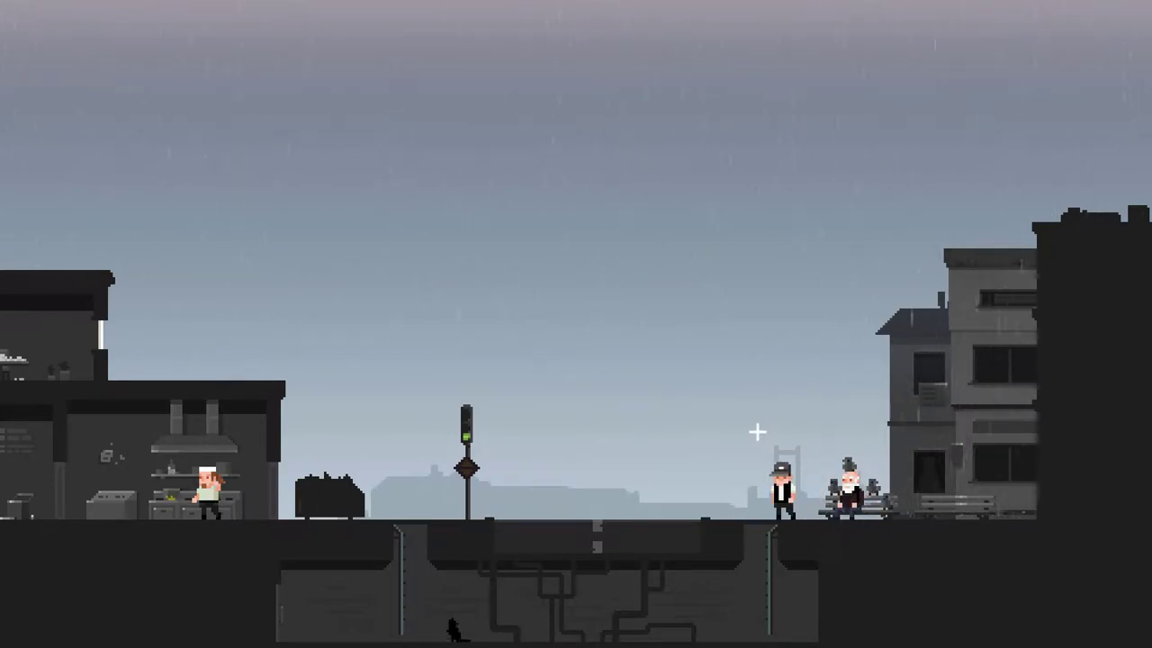
{"action": "key", "text": "Down"}
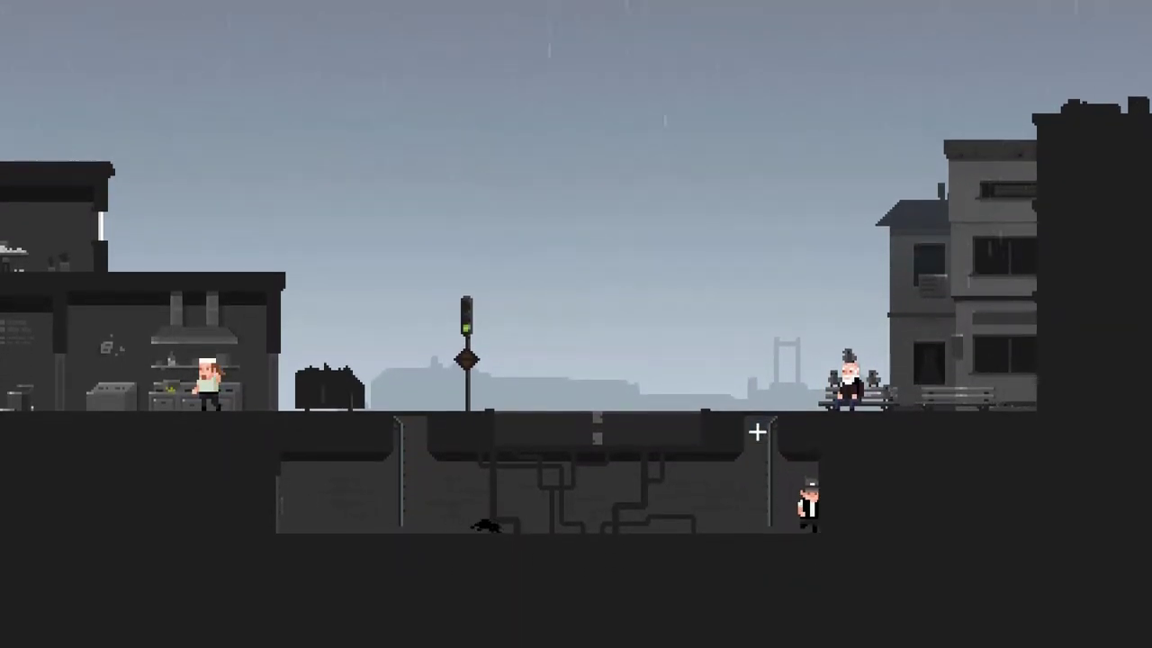
{"action": "key", "text": "Left"}
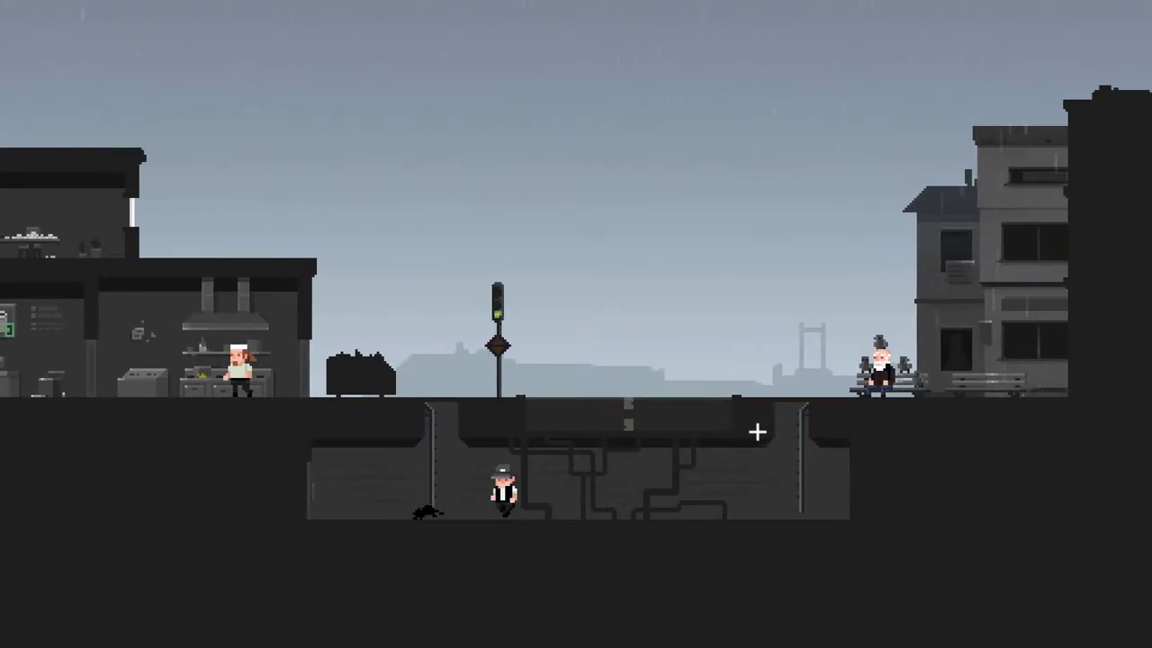
{"action": "key", "text": "Left"}
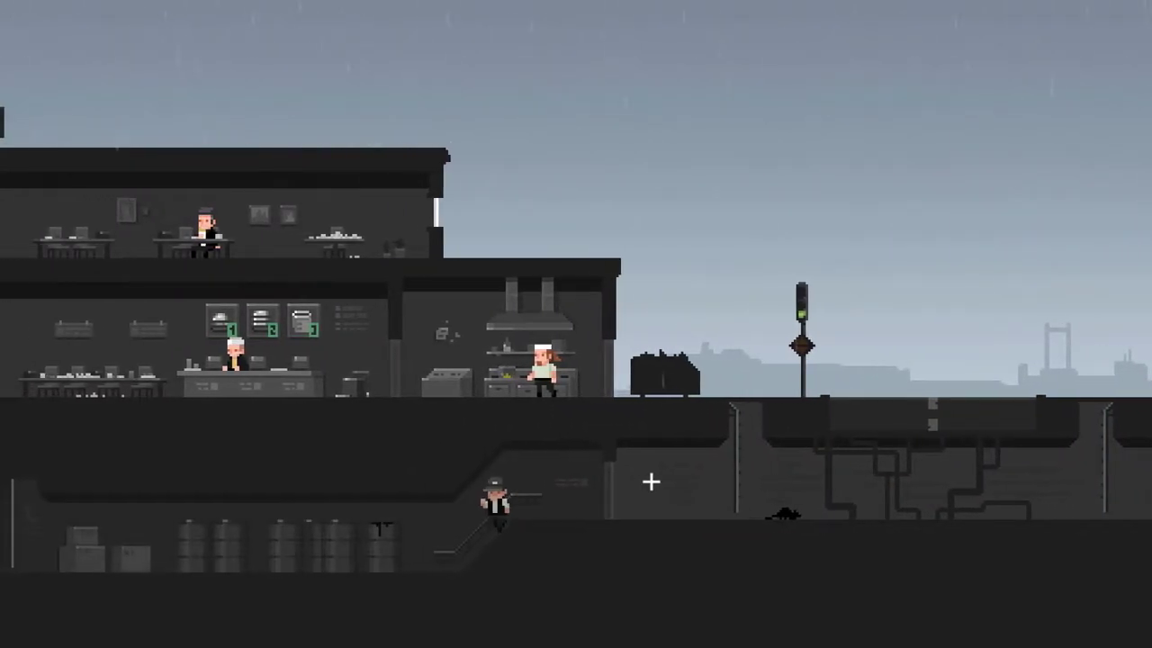
Pass the barrel basement's clothing locker, climb the ladder and drop to the lower walkway
{"action": "key", "text": "Left"}
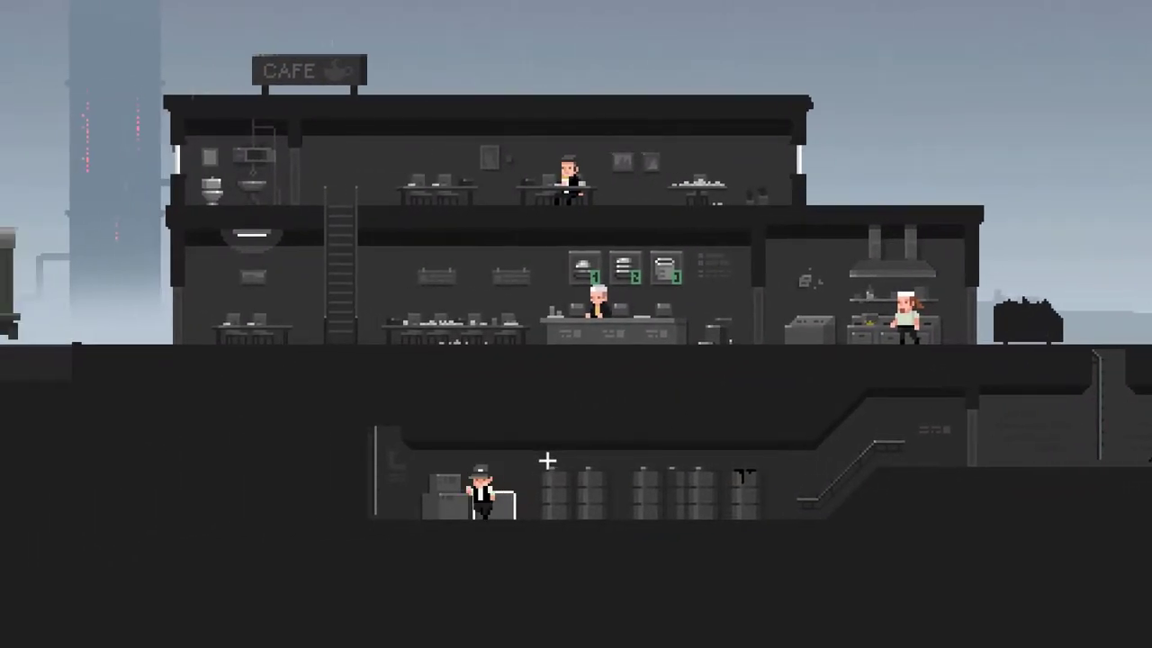
{"action": "key", "text": "Left"}
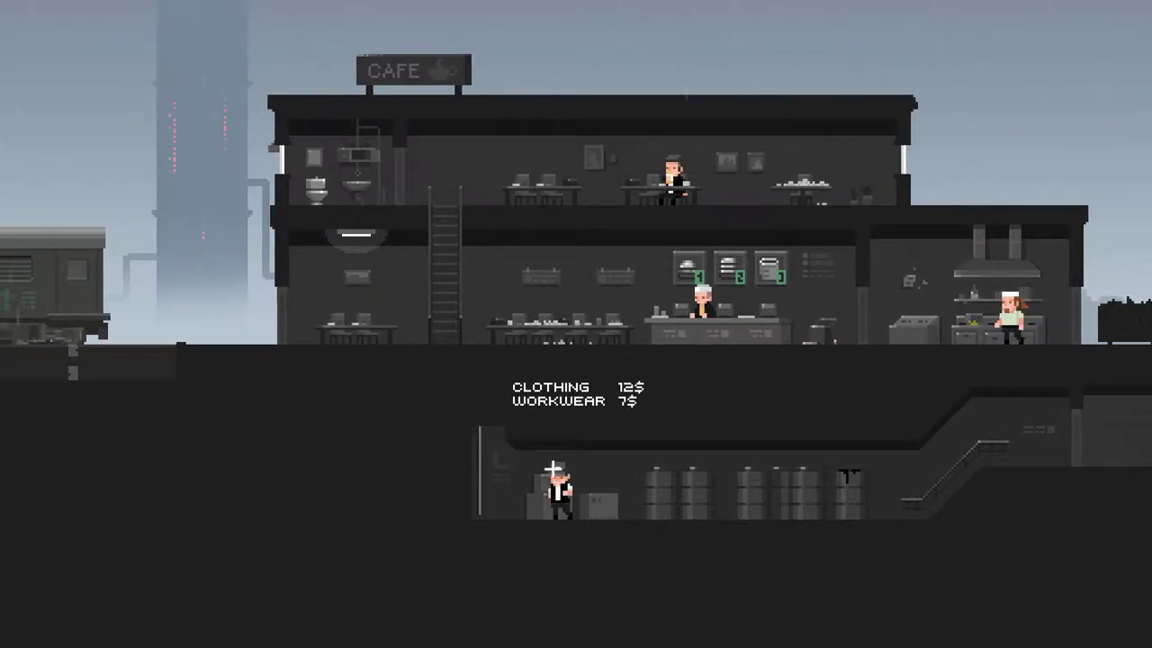
{"action": "key", "text": "Up"}
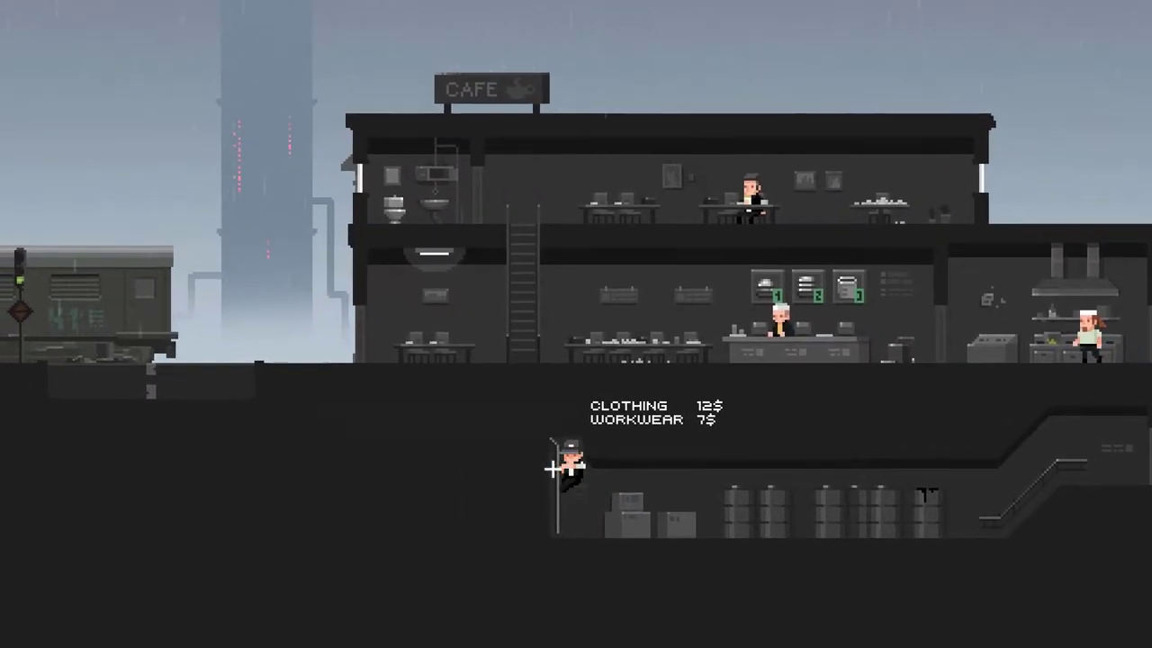
{"action": "key", "text": "Up"}
{"action": "key", "text": "Left"}
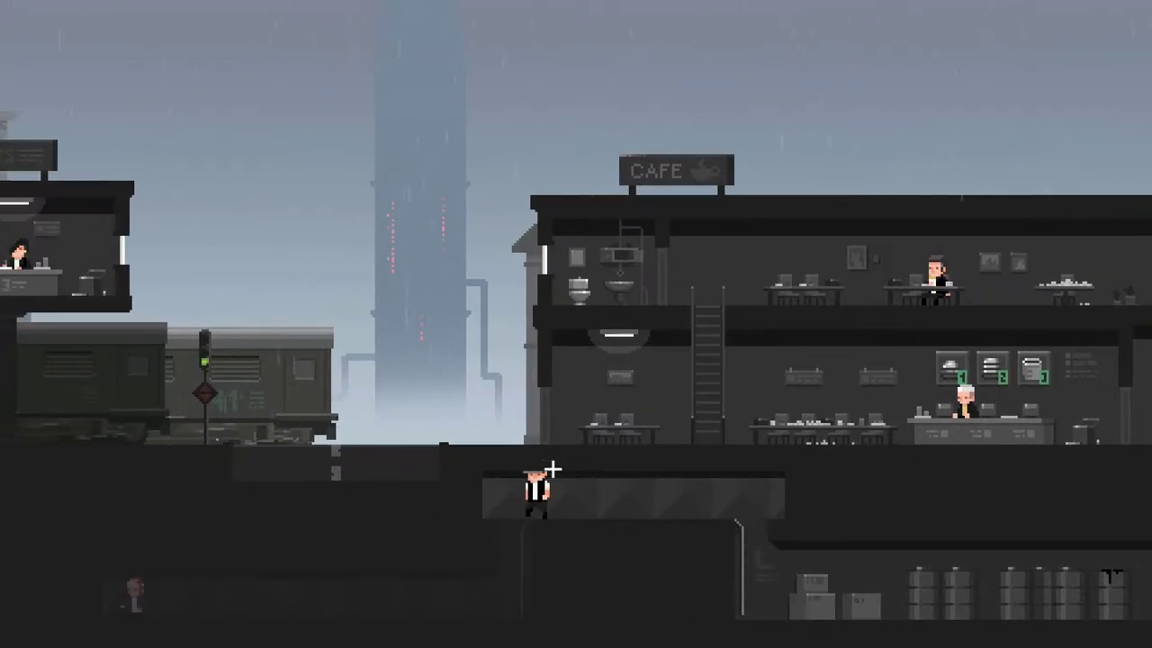
{"action": "key", "text": "Down"}
Follow the whispering man who warns about the military into the soldiers' corridor
{"action": "key", "text": "Left"}
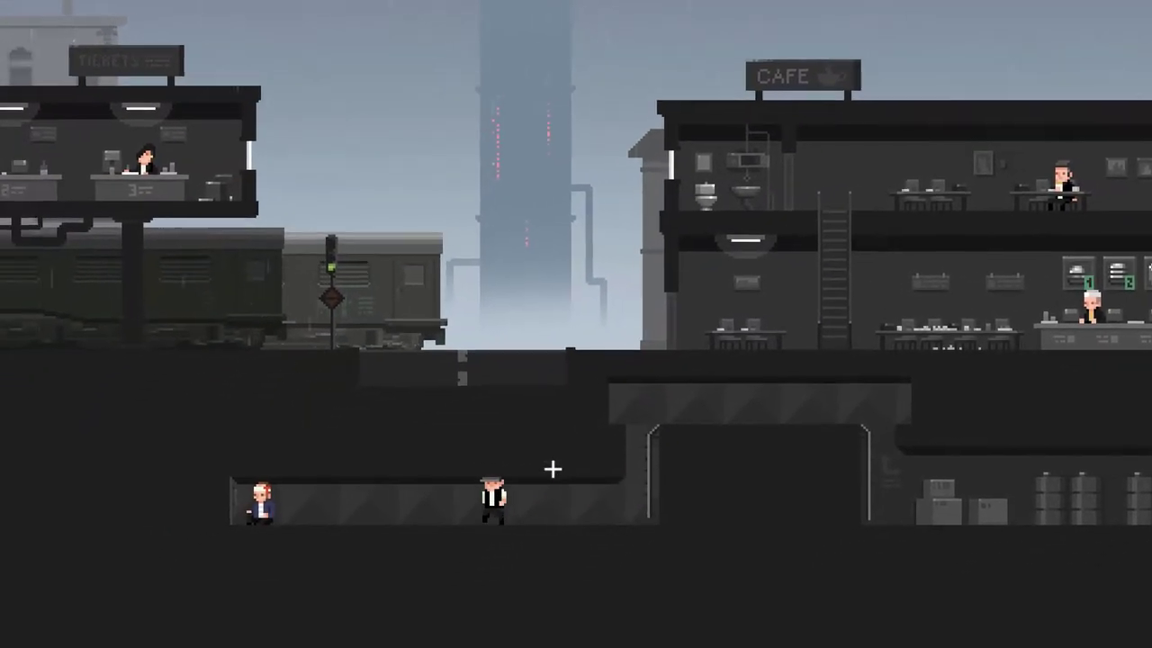
{"action": "key", "text": "Left"}
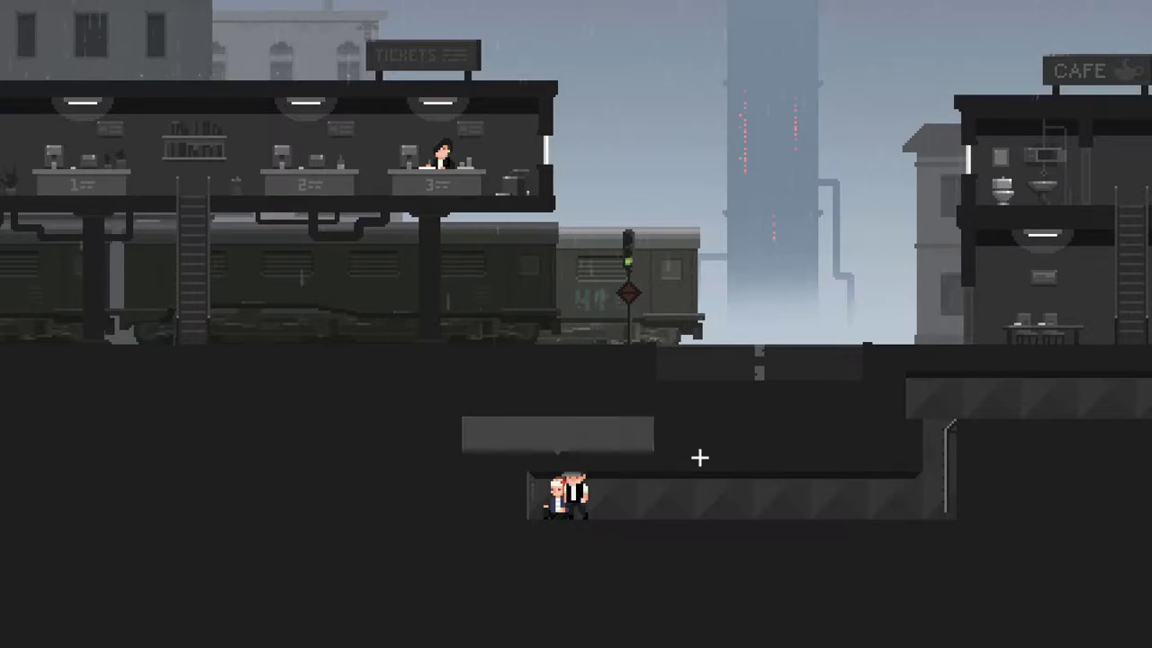
{"action": "key", "text": "Left"}
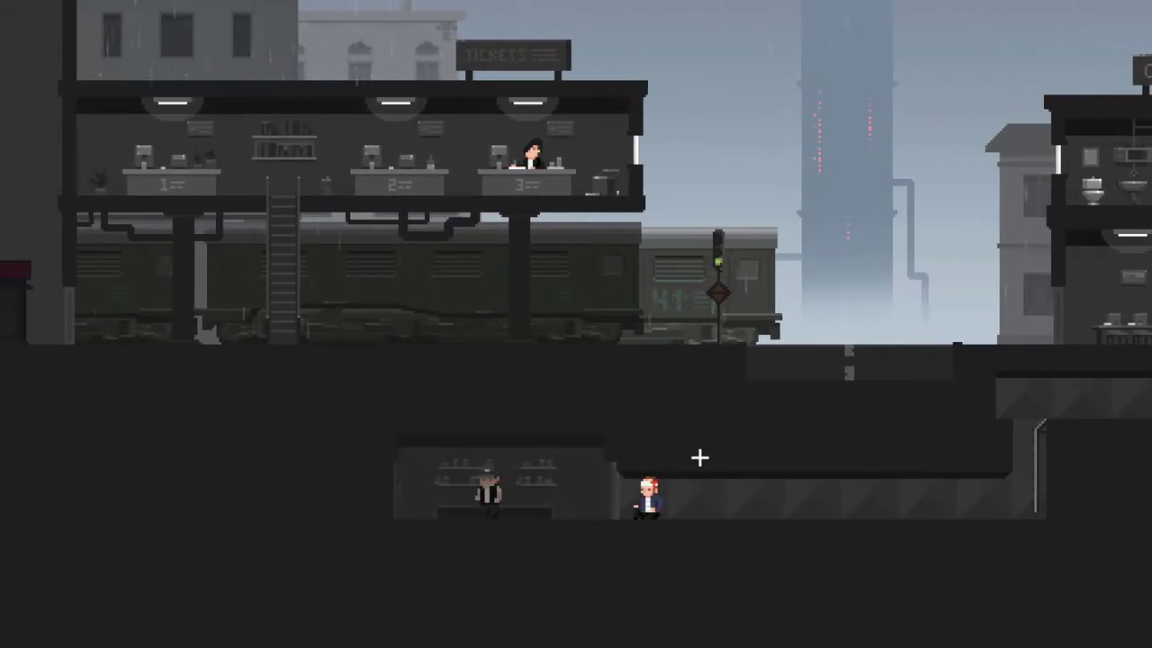
{"action": "key", "text": "Left"}
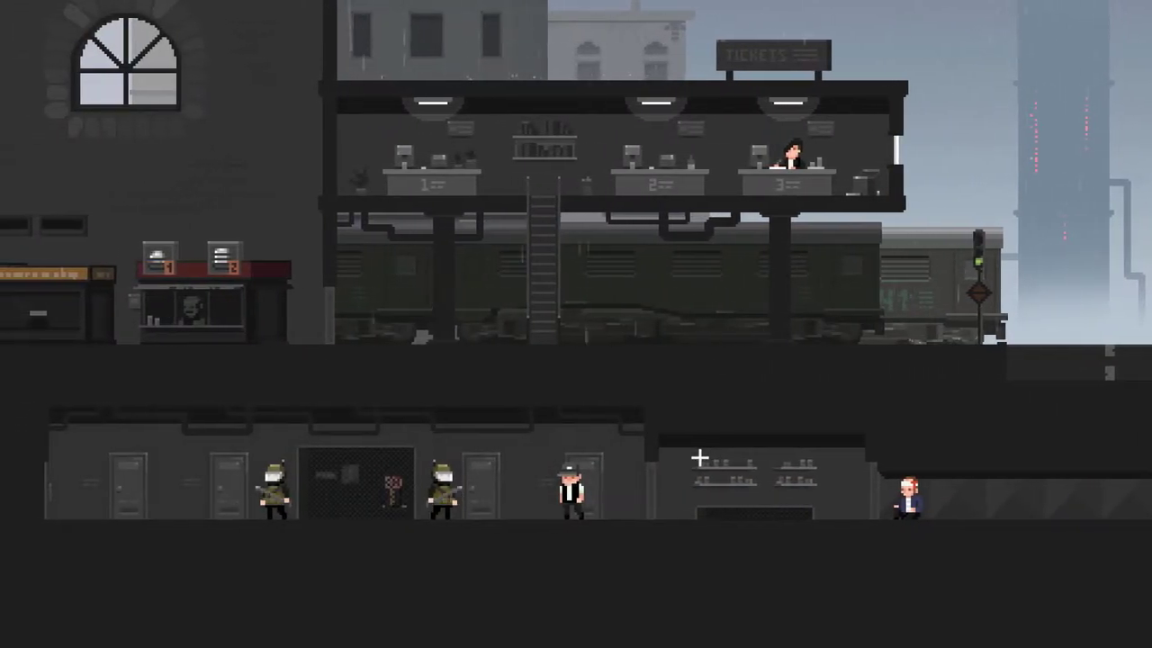
Walk left past the soldiers and prisoners until a soldier shouts HALT, then retreat to a side room
{"action": "key", "text": "Left"}
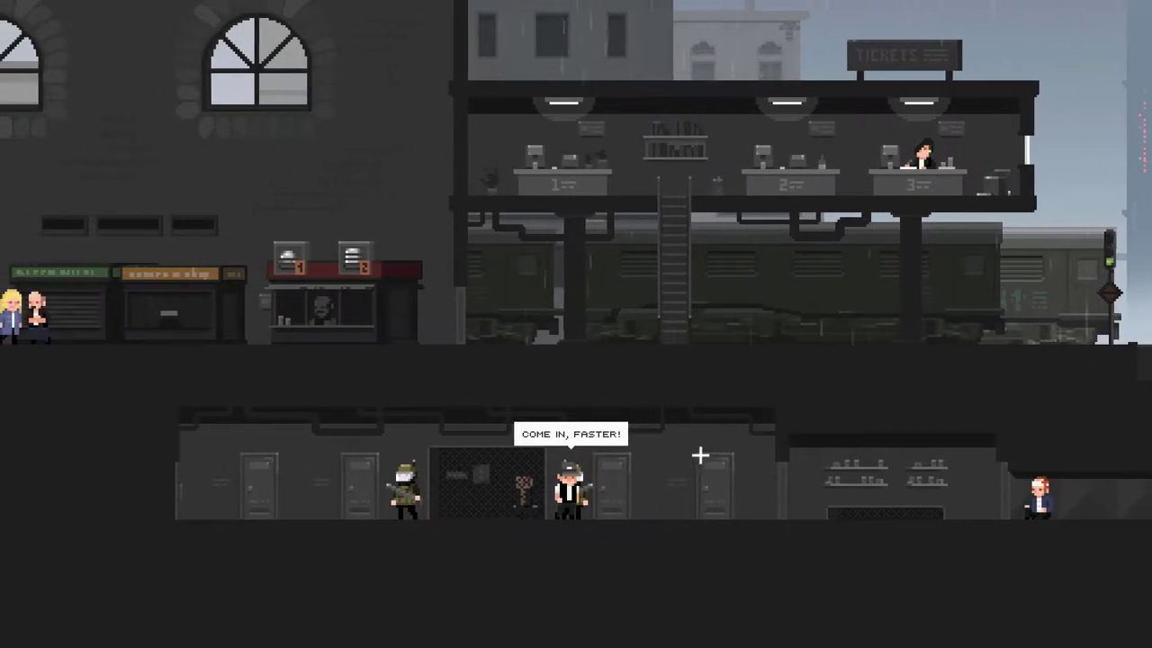
{"action": "key", "text": "Left"}
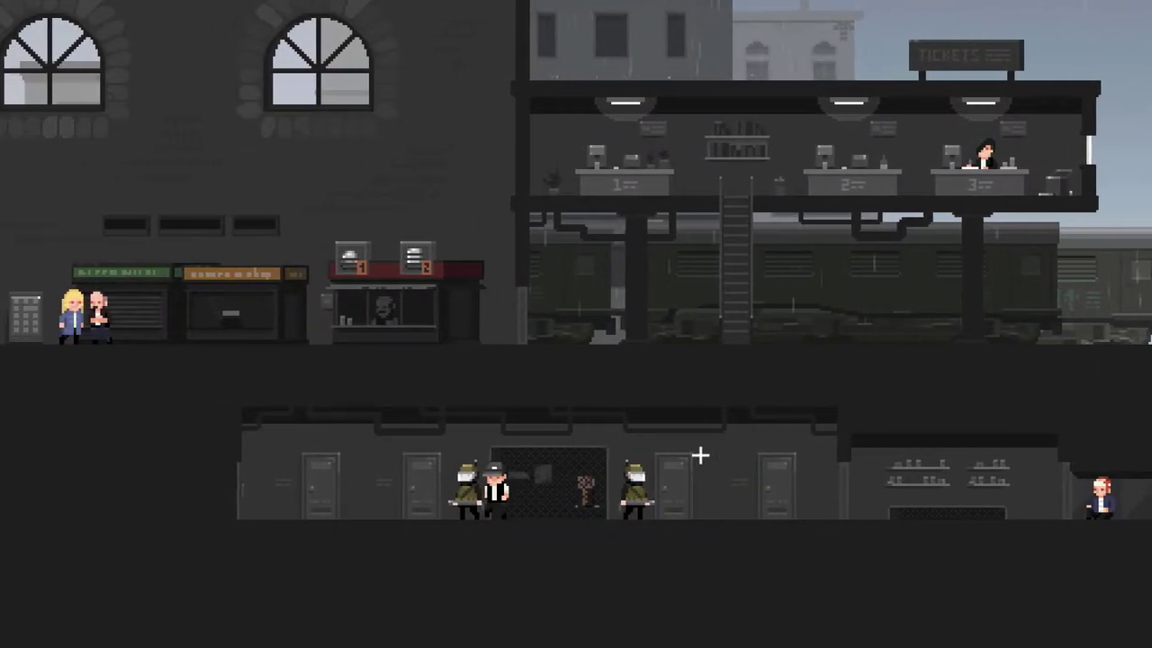
{"action": "key", "text": "Left"}
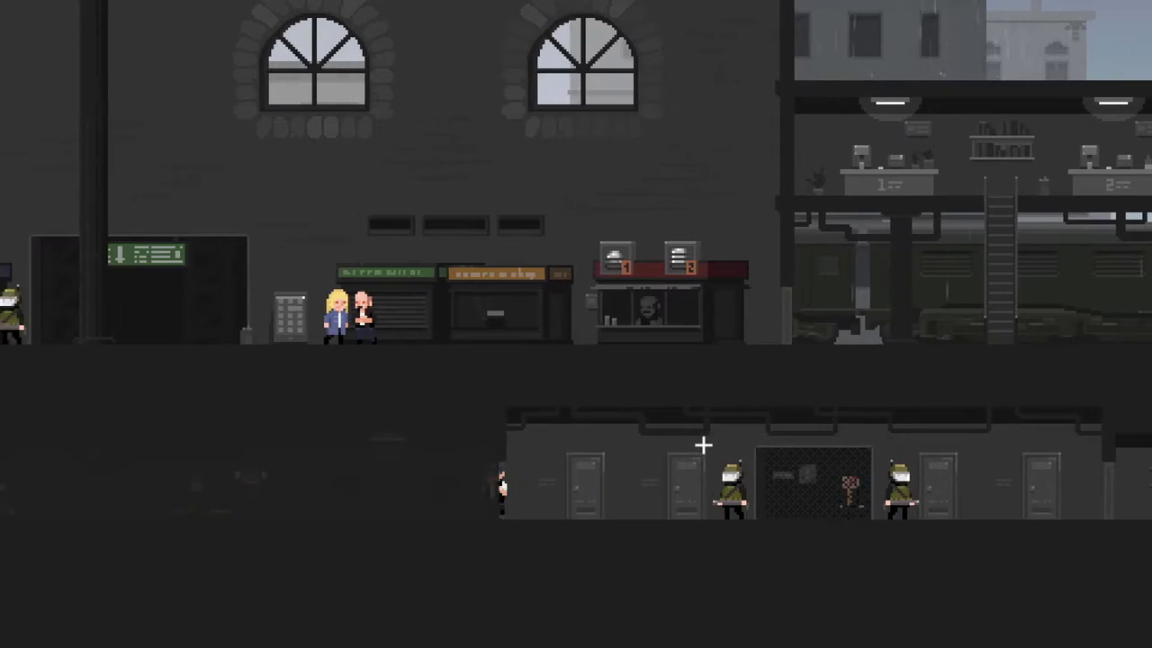
{"action": "key", "text": "Left"}
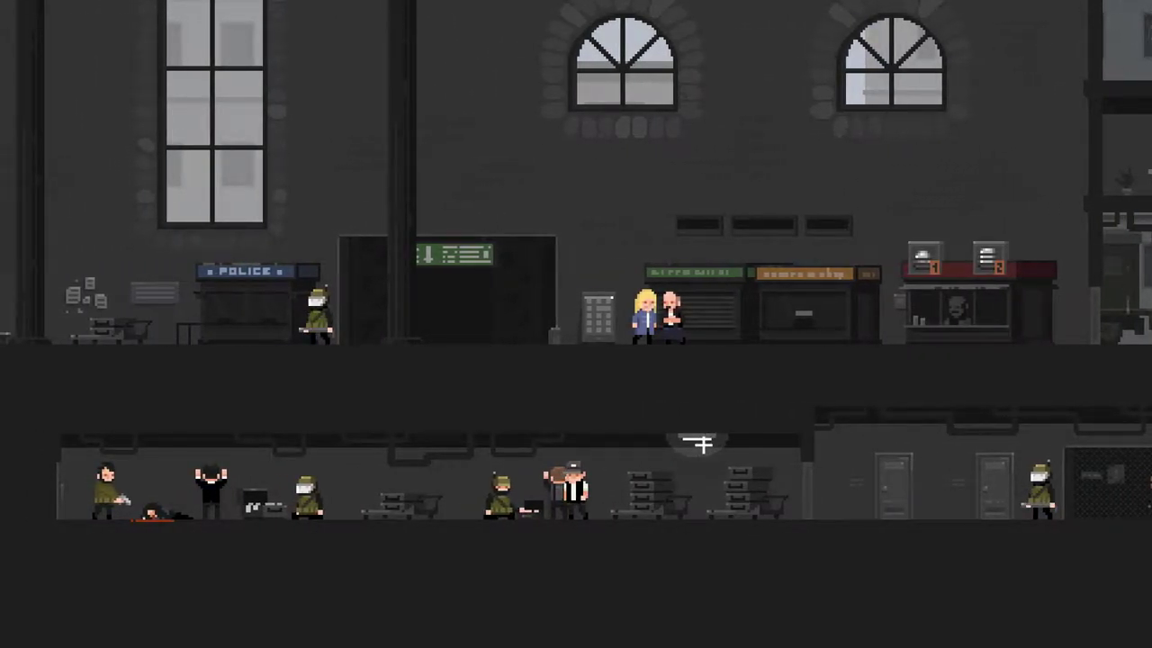
{"action": "key", "text": "Left"}
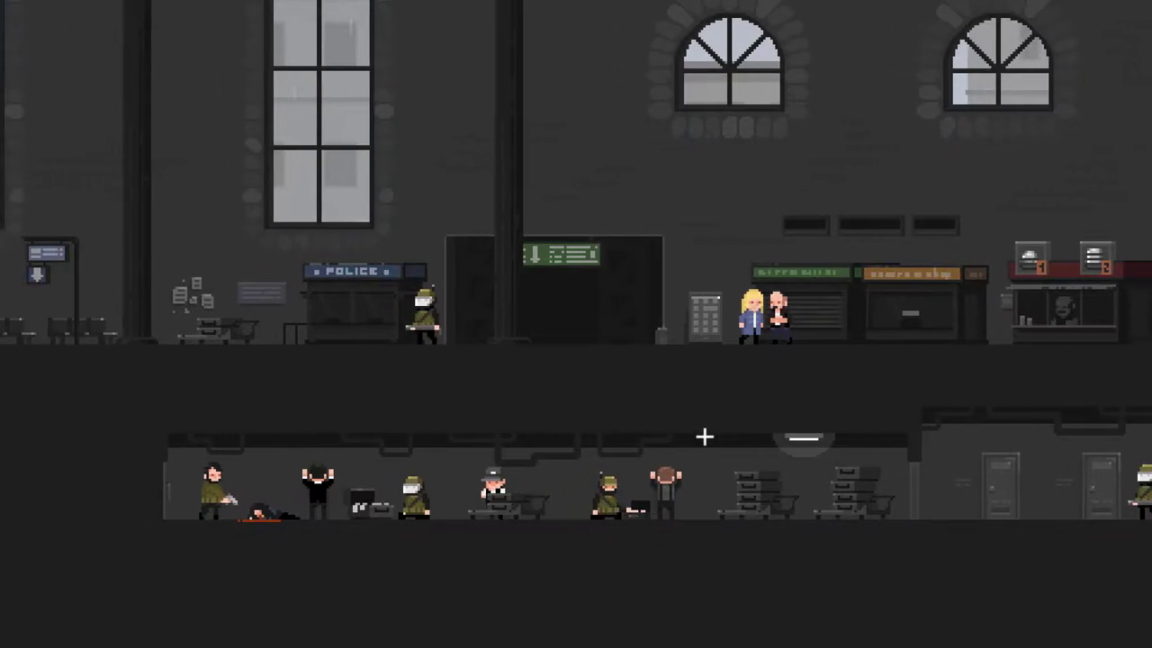
{"action": "key", "text": "Left"}
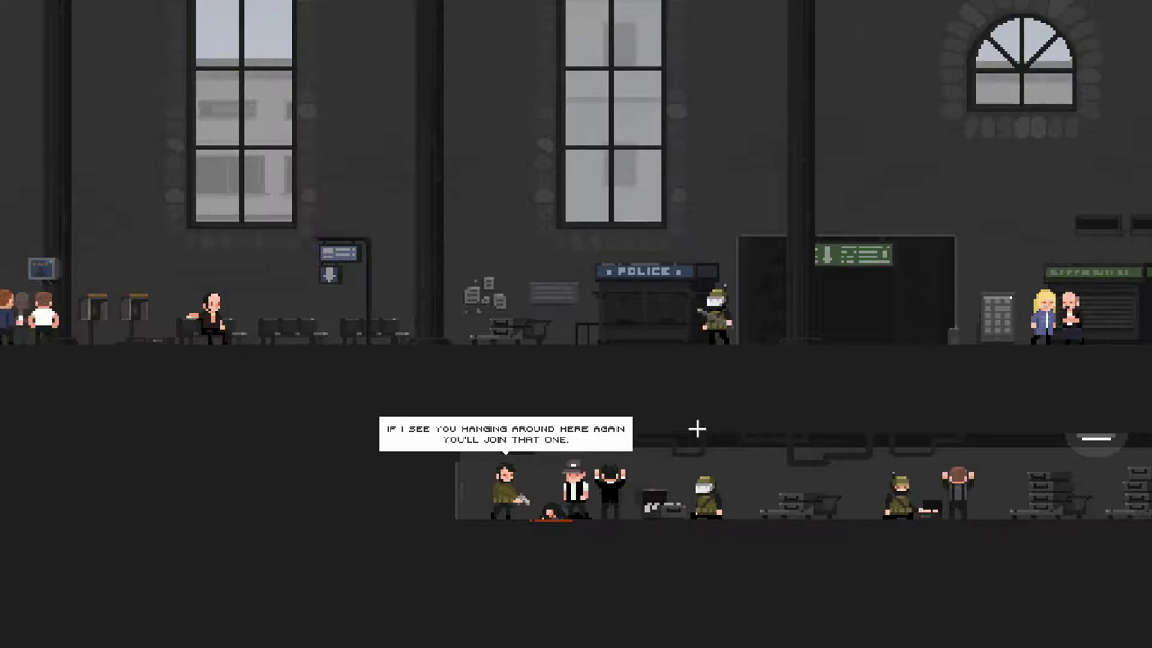
{"action": "key", "text": "a"}
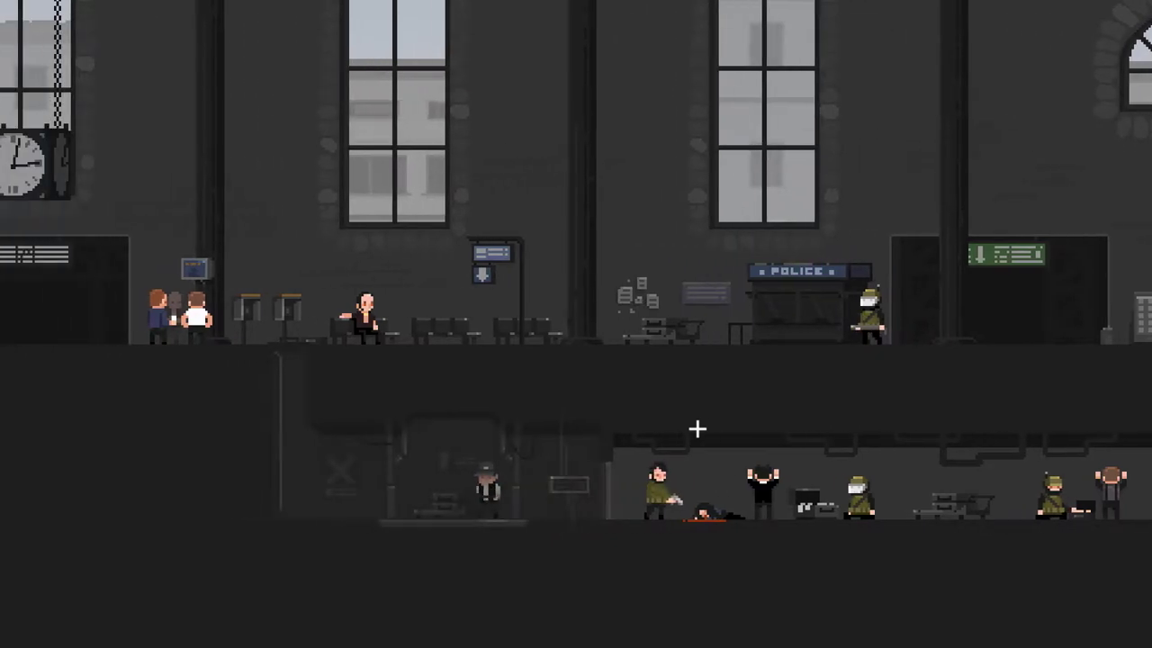
Cross the main hall and outdoor checkpoint, then climb into the station head's control tower
{"action": "key", "text": "w"}
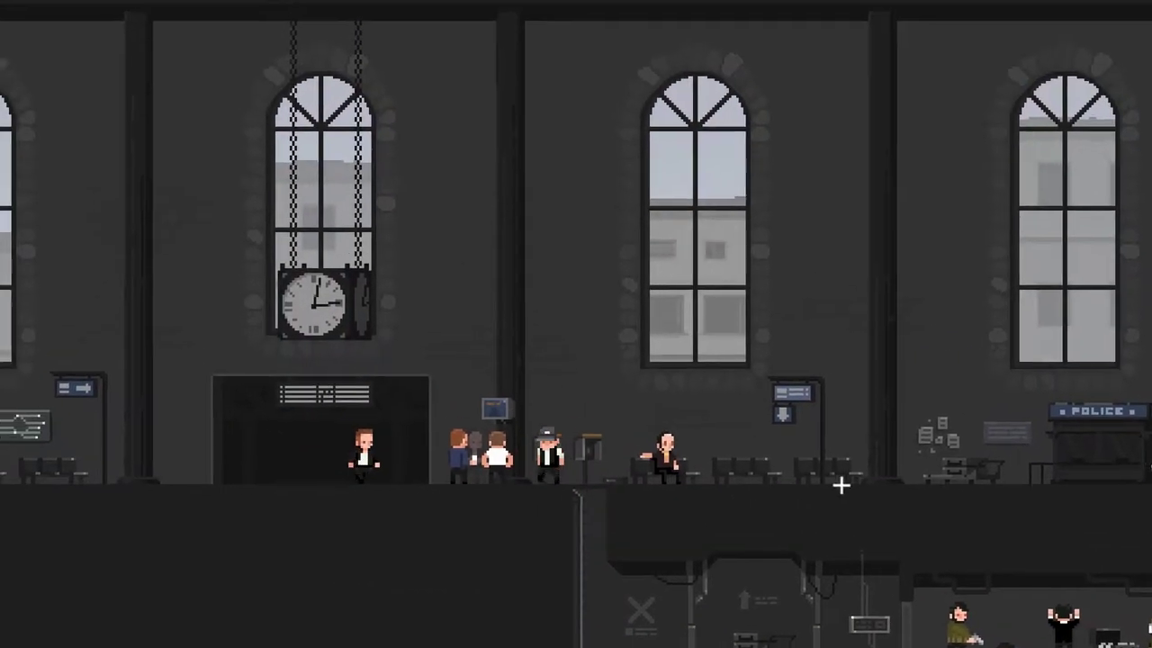
{"action": "key", "text": "a"}
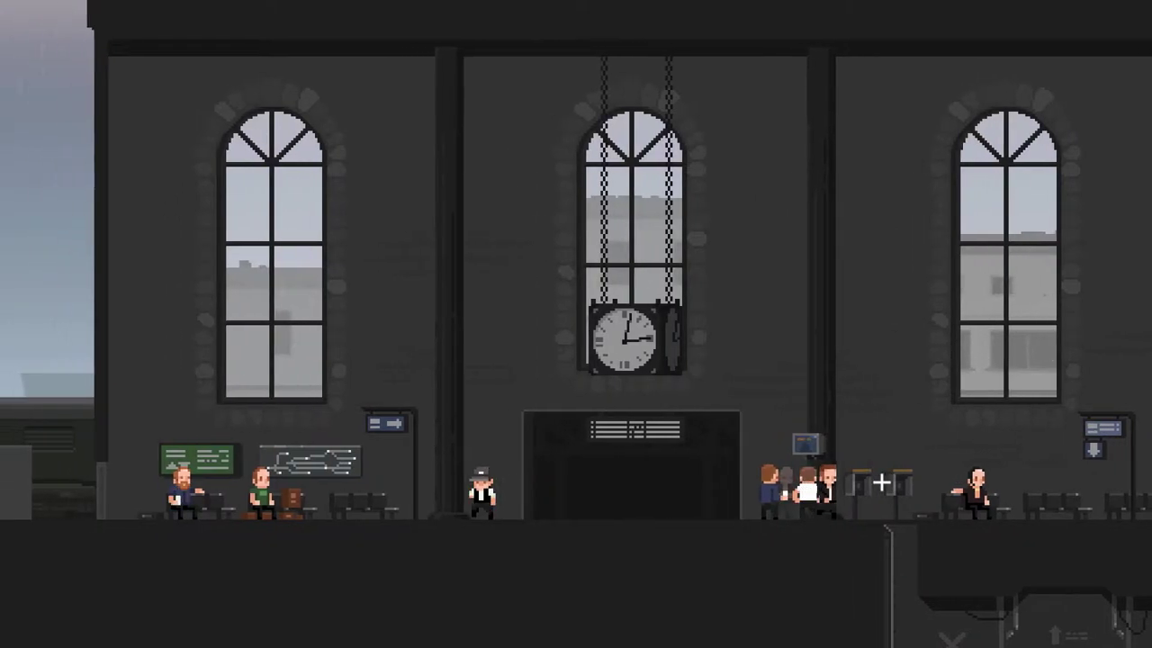
{"action": "key", "text": "a"}
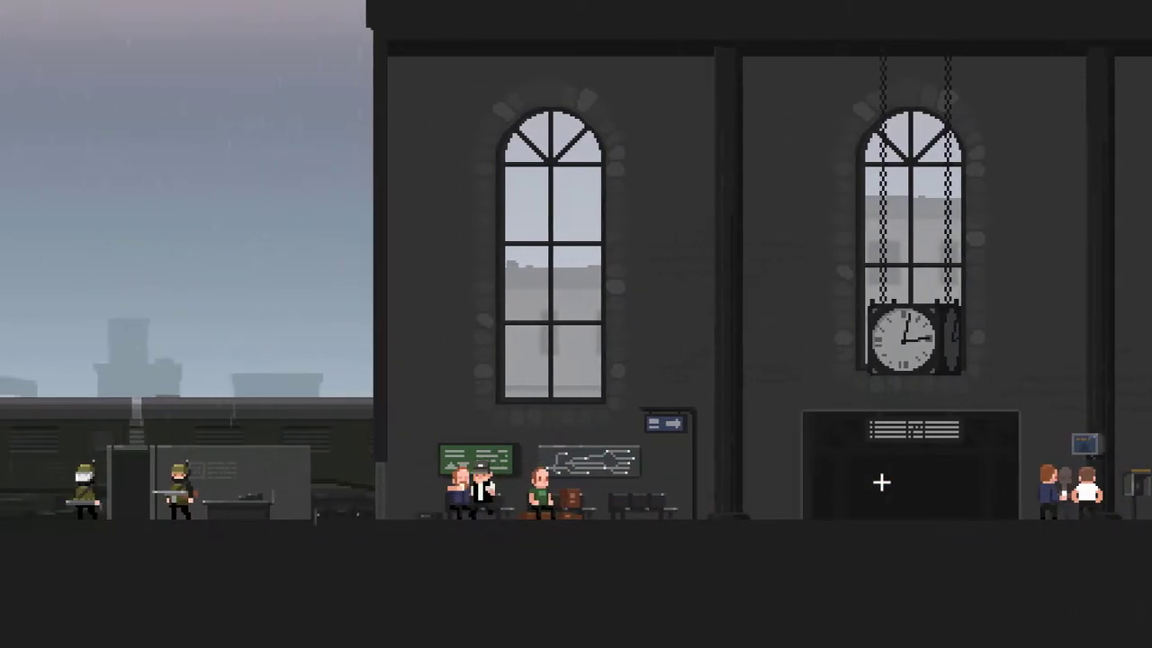
{"action": "key", "text": "a"}
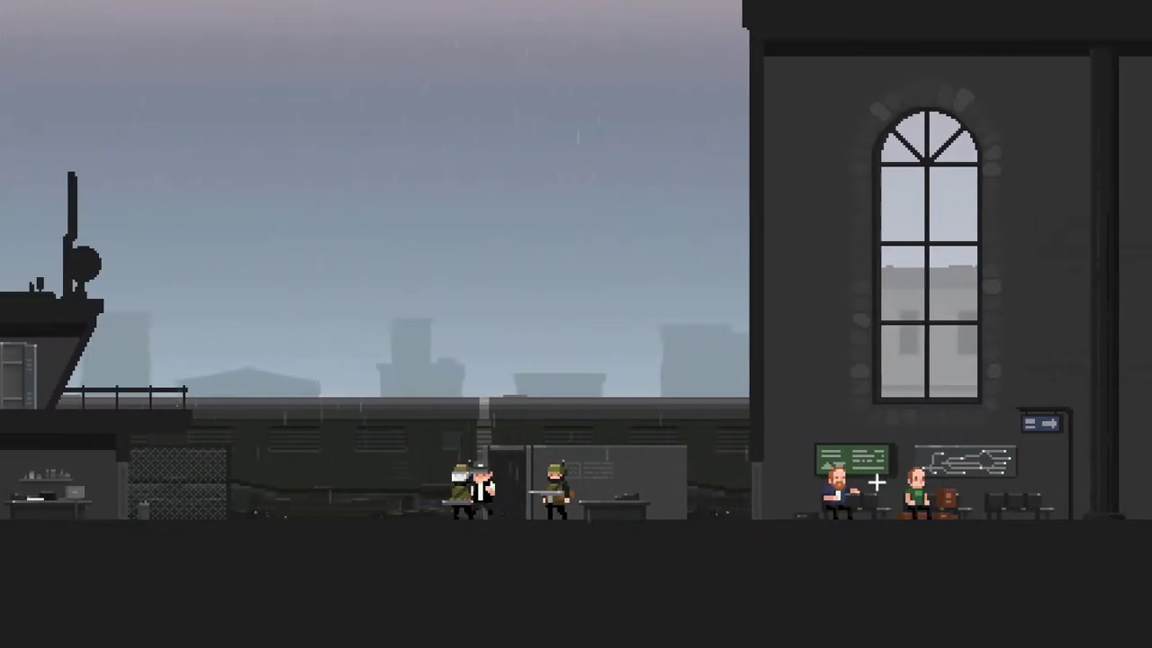
{"action": "key", "text": "a"}
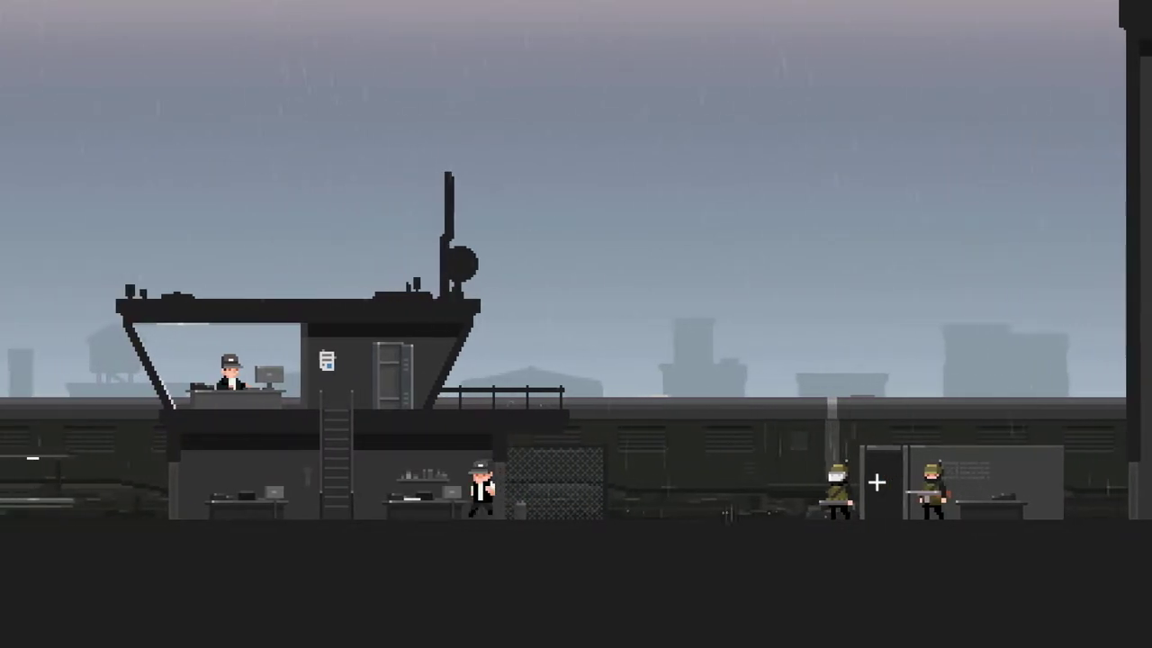
{"action": "key", "text": "w"}
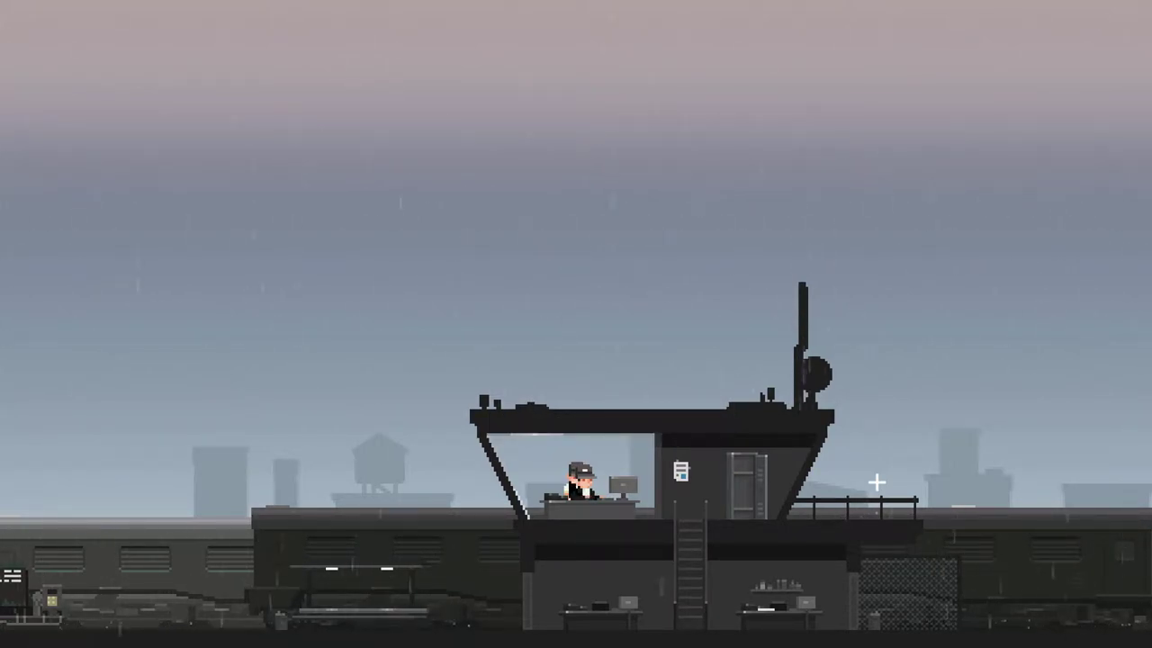
Read blocker code 7797 from the printed letter and head down to the train
{"action": "key", "text": "e"}
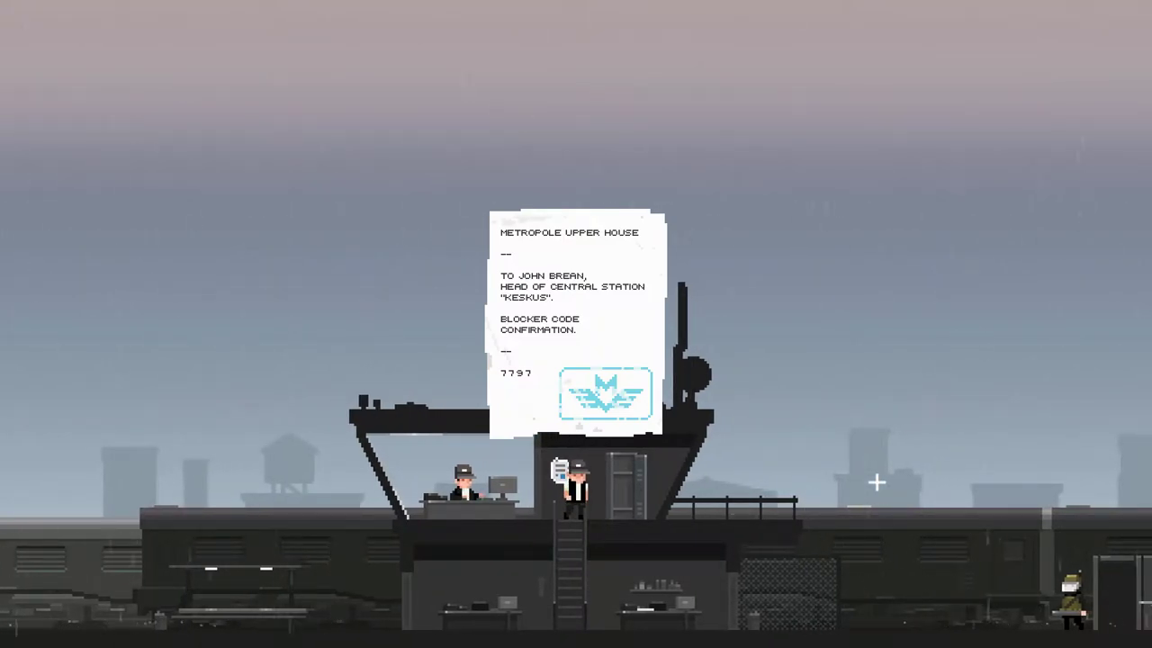
{"action": "key", "text": "e"}
{"action": "key", "text": "s"}
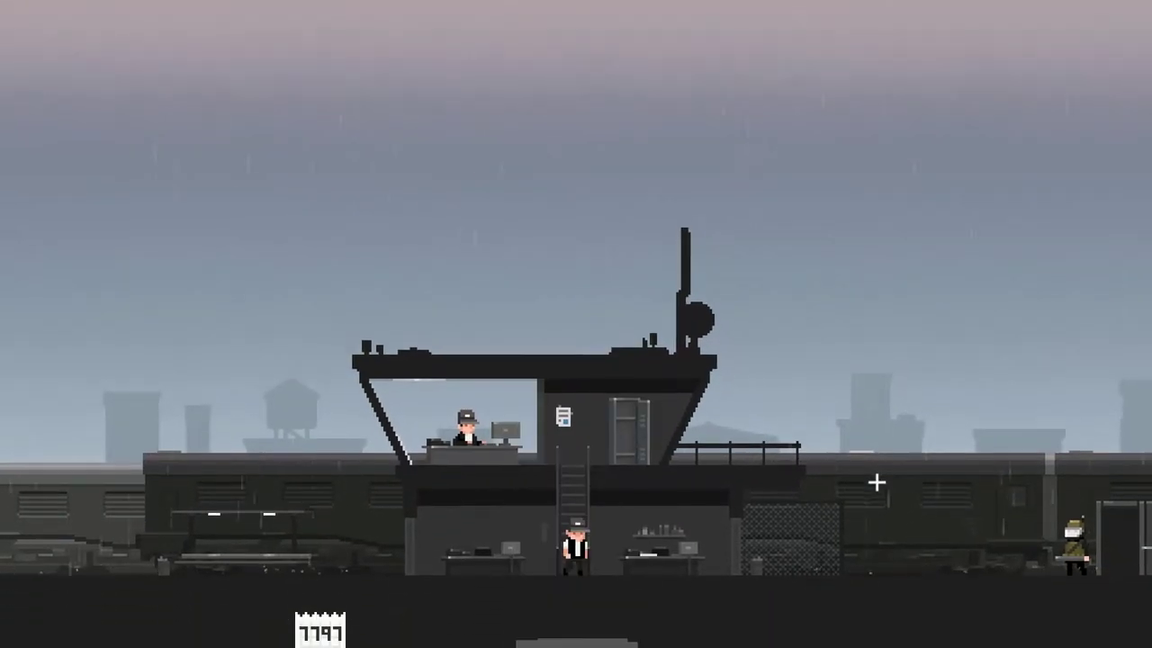
{"action": "key", "text": "a"}
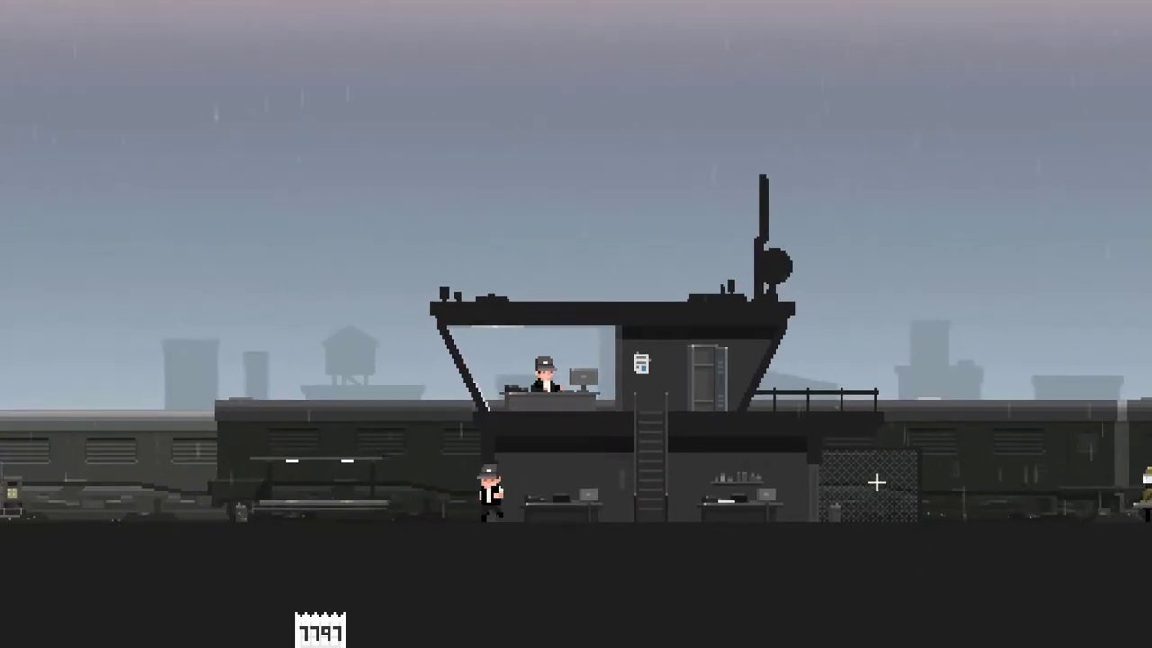
{"action": "key", "text": "a"}
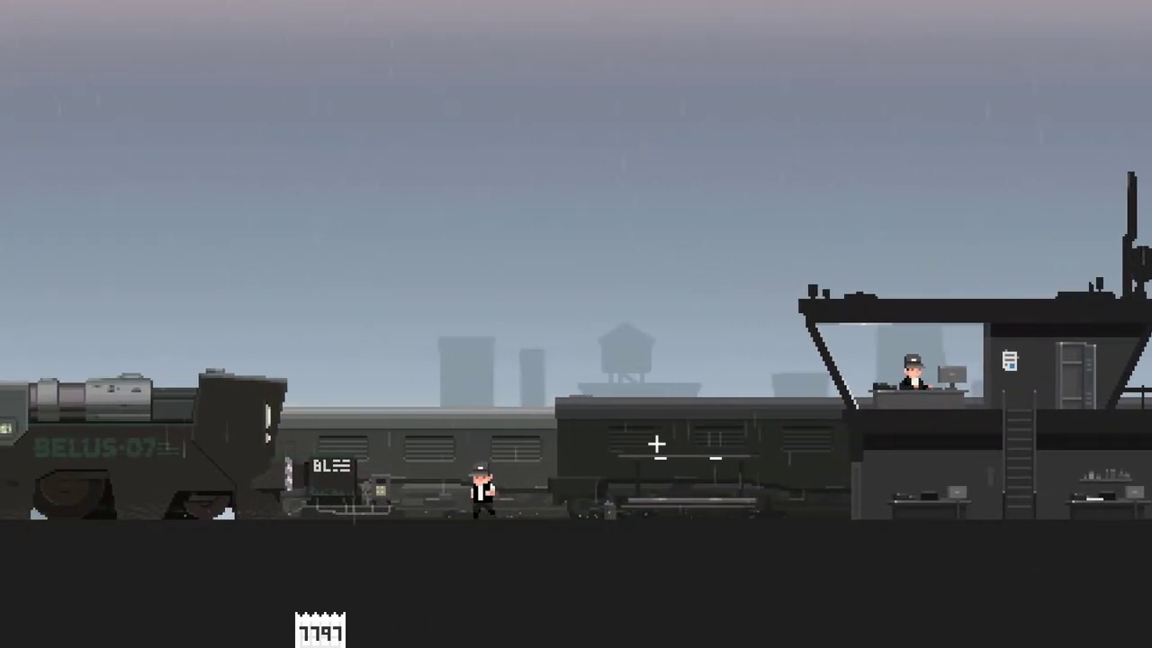
{"action": "key", "text": "a"}
Enter code 7797 on the blocker keypad and walk to the locomotive
{"action": "key", "text": "e"}
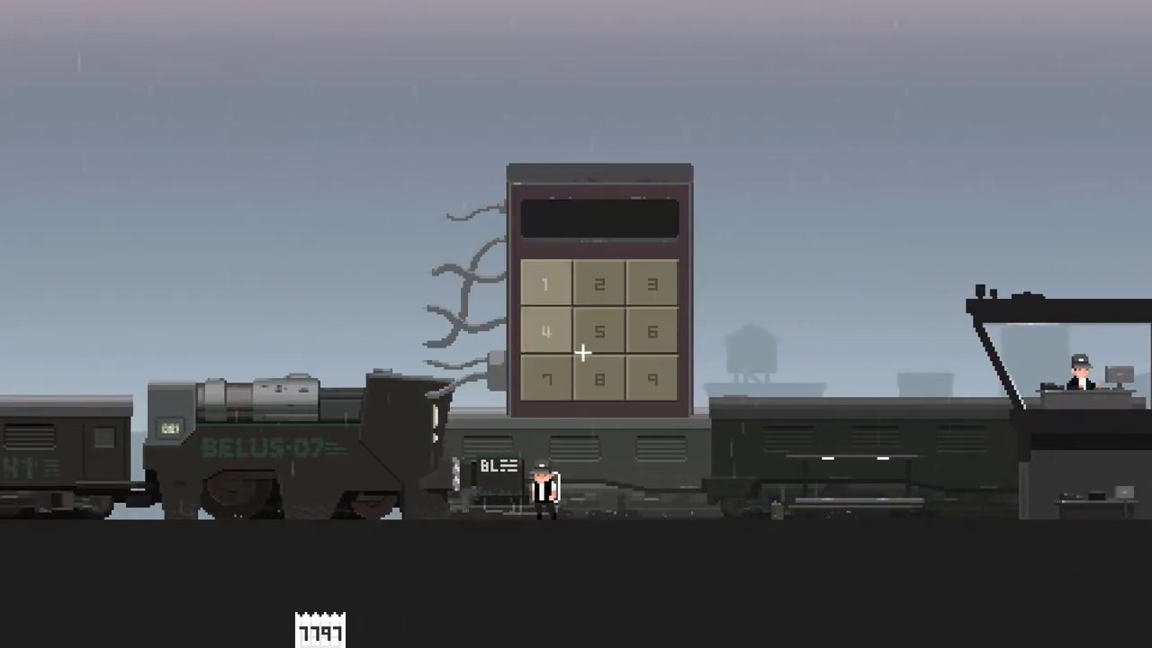
{"action": "left_click", "coordinate": [545, 378]}
{"action": "type", "text": "7797"}
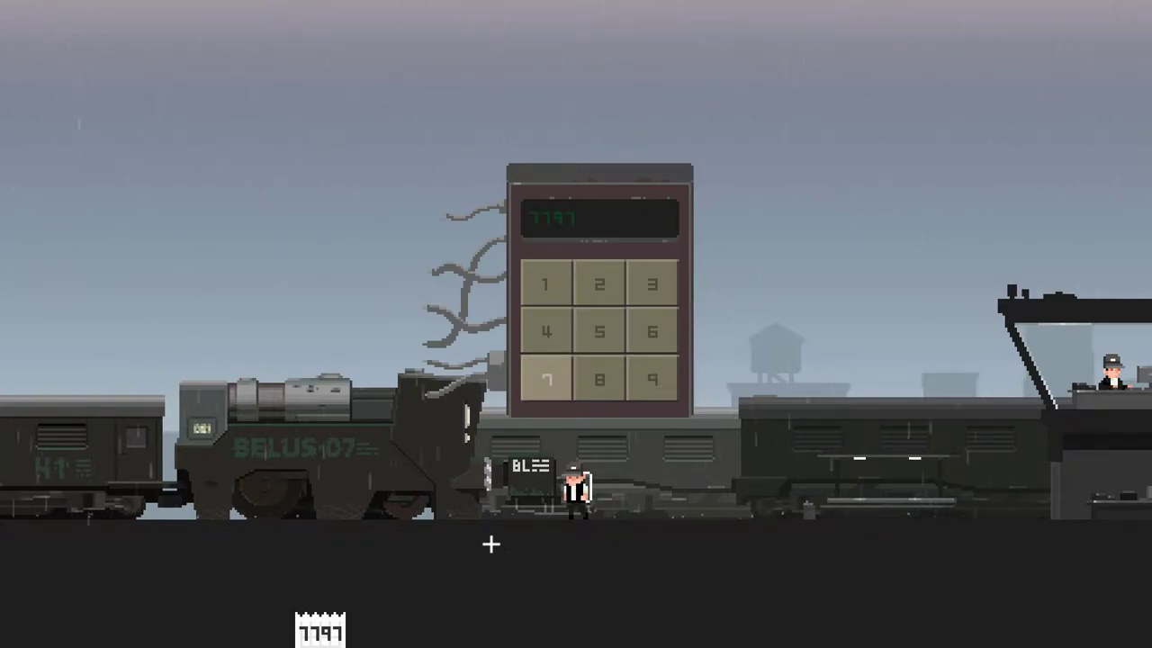
{"action": "key", "text": "Escape"}
{"action": "key", "text": "a"}
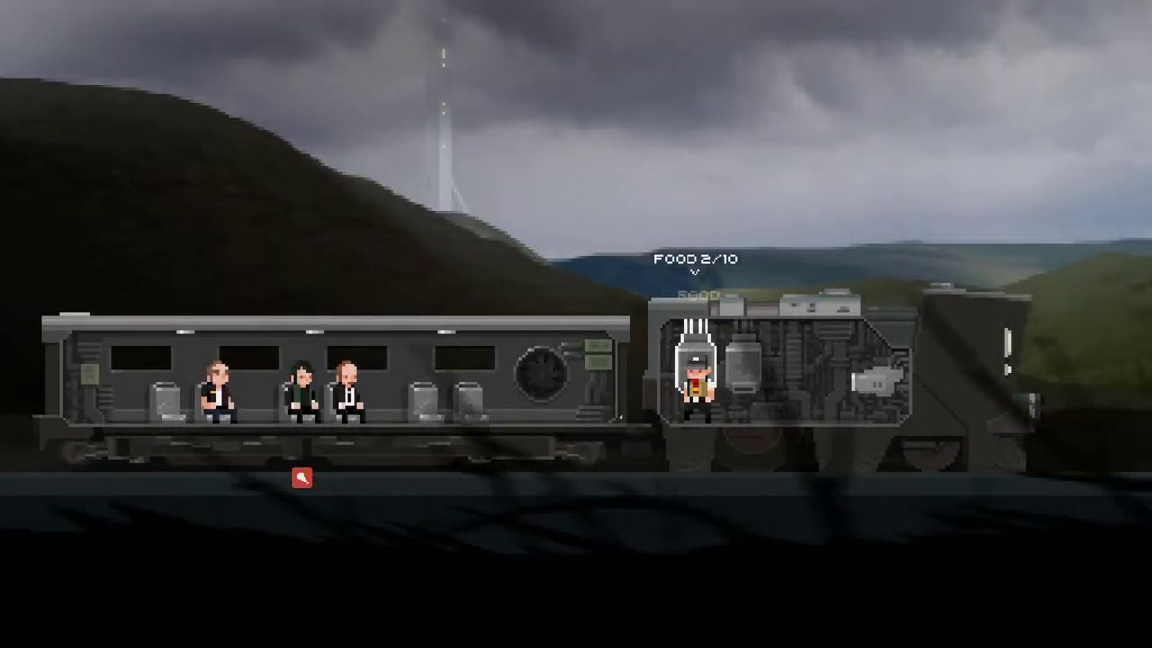
Talk to the bald passenger, then balance the carriage vent switch
{"action": "key", "text": "Left"}
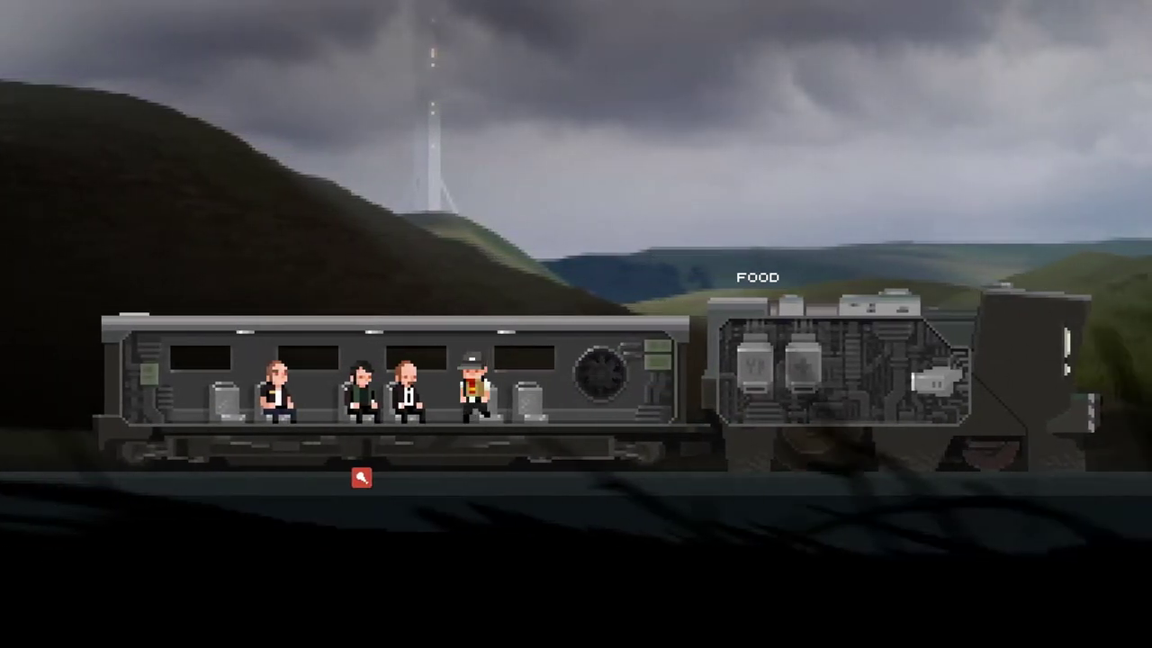
{"action": "key", "text": "Left"}
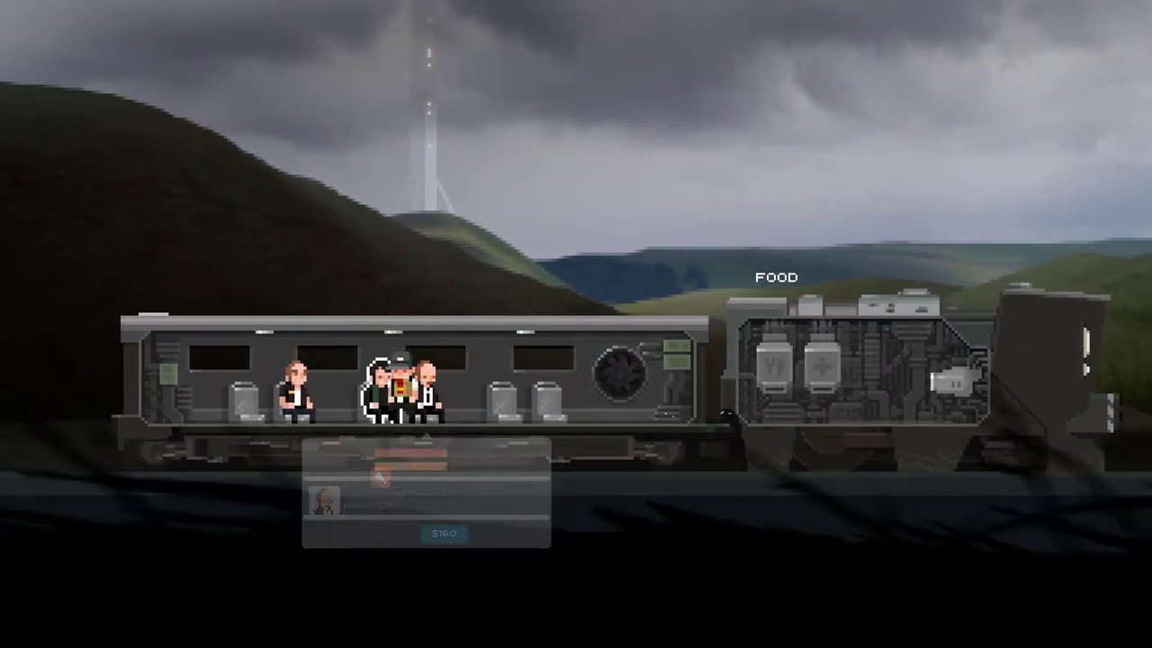
{"action": "key", "text": "Return"}
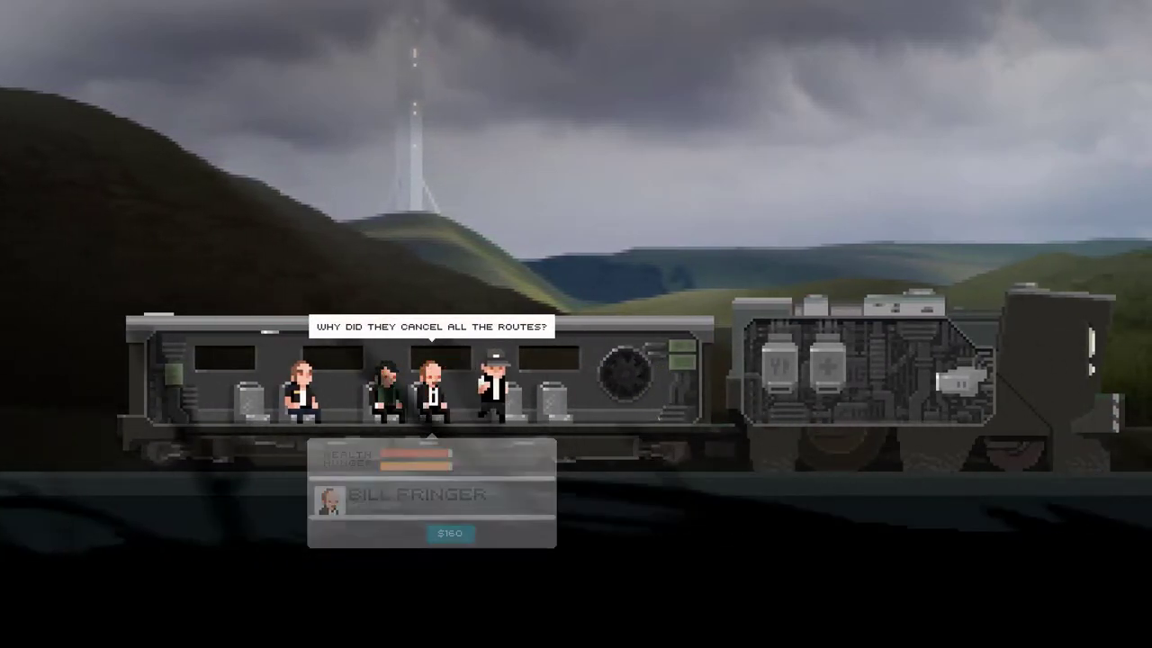
{"action": "key", "text": "Escape"}
{"action": "key", "text": "Right"}
{"action": "key", "text": "Return"}
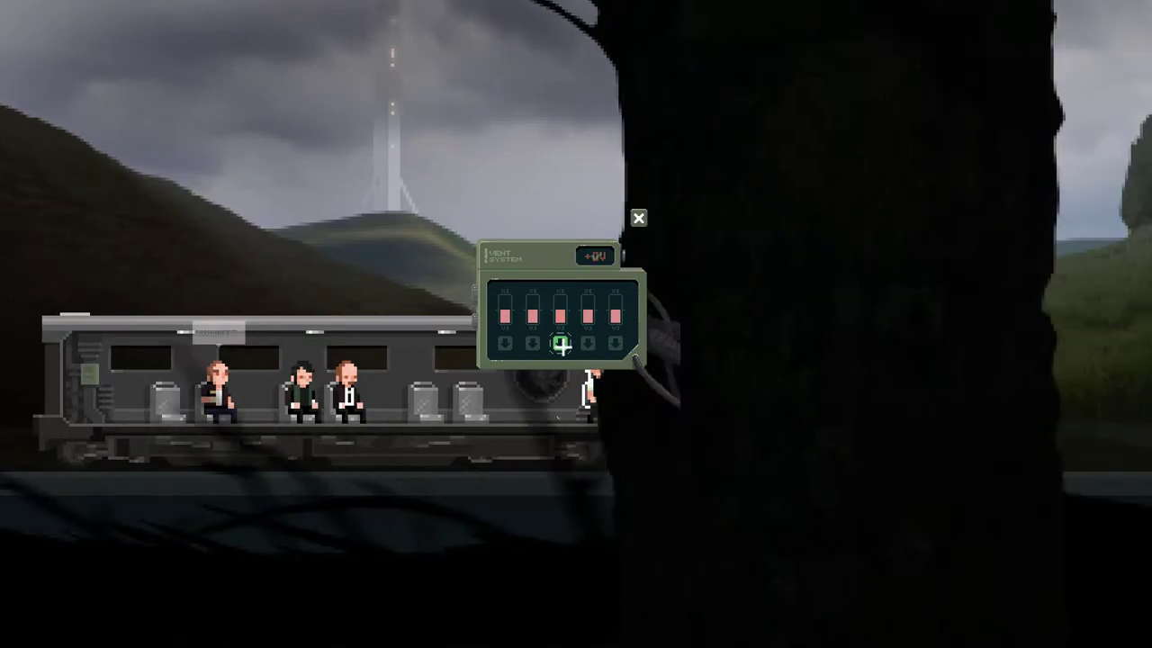
{"action": "left_click", "coordinate": [561, 345]}
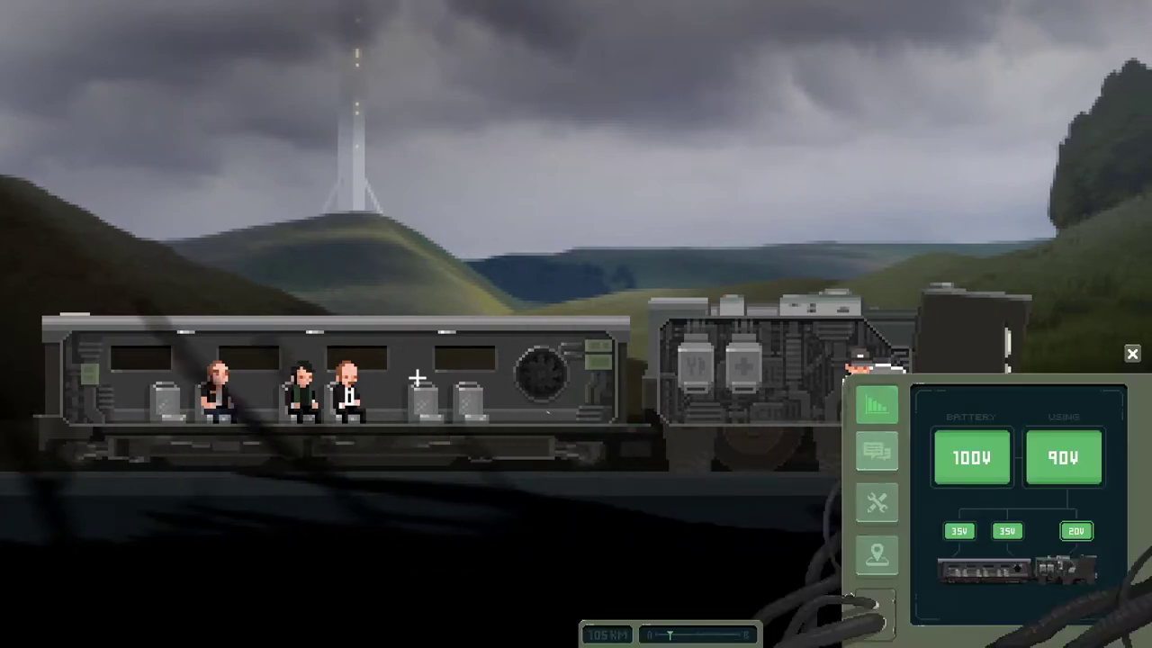
Check the train terminal's energy, crafting and route map pages
{"action": "left_click", "coordinate": [877, 452]}
{"action": "left_click", "coordinate": [878, 506]}
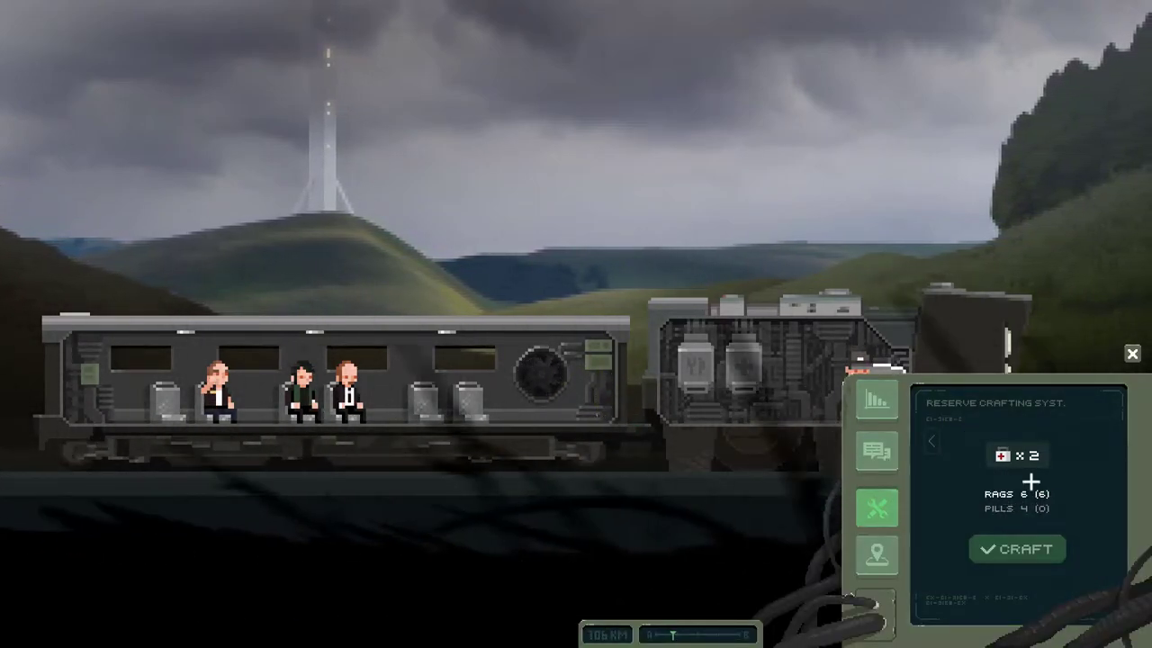
{"action": "left_click", "coordinate": [925, 440]}
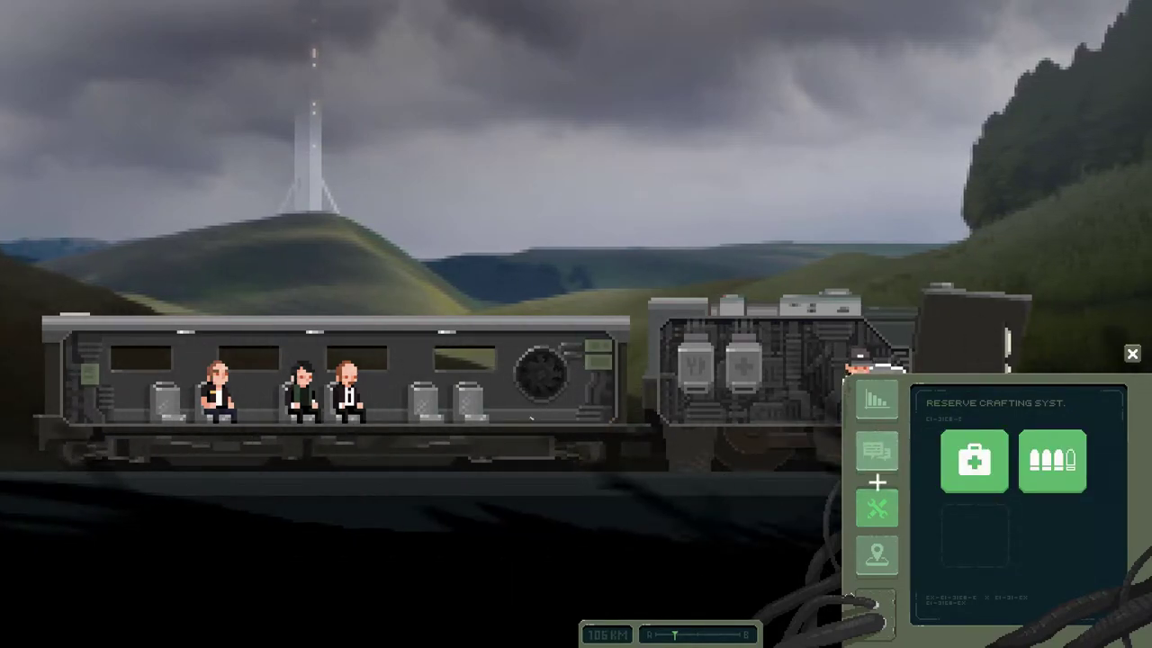
{"action": "left_click", "coordinate": [877, 553]}
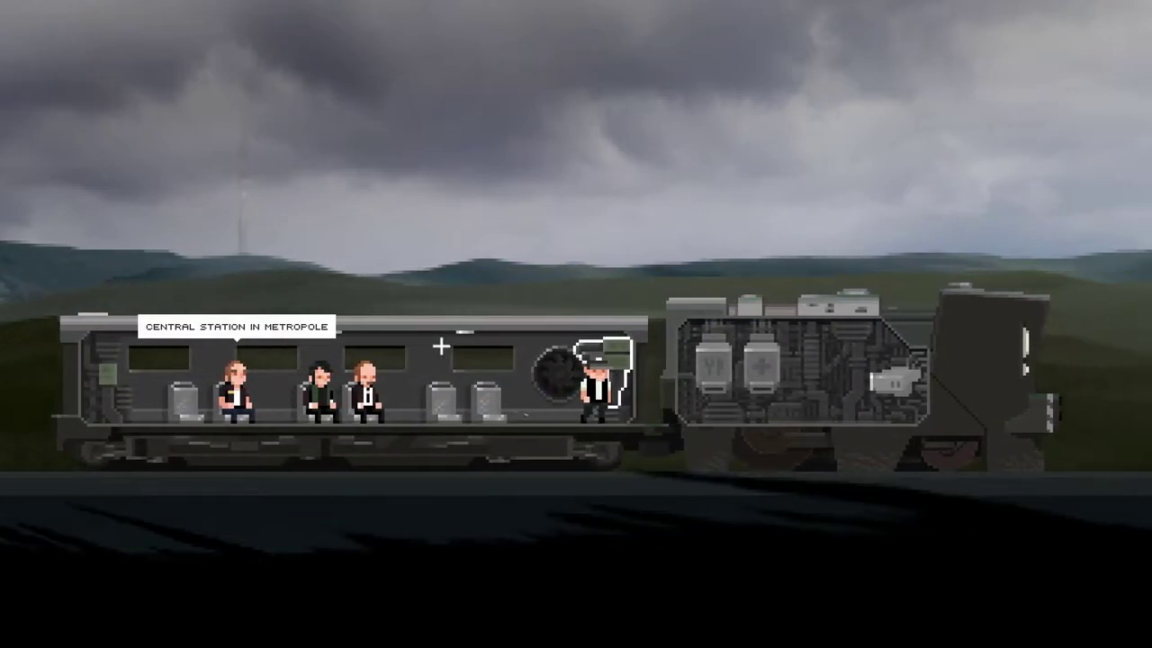
Stabilise the carriage vent again, re-toggling the middle switch
{"action": "key", "text": "e"}
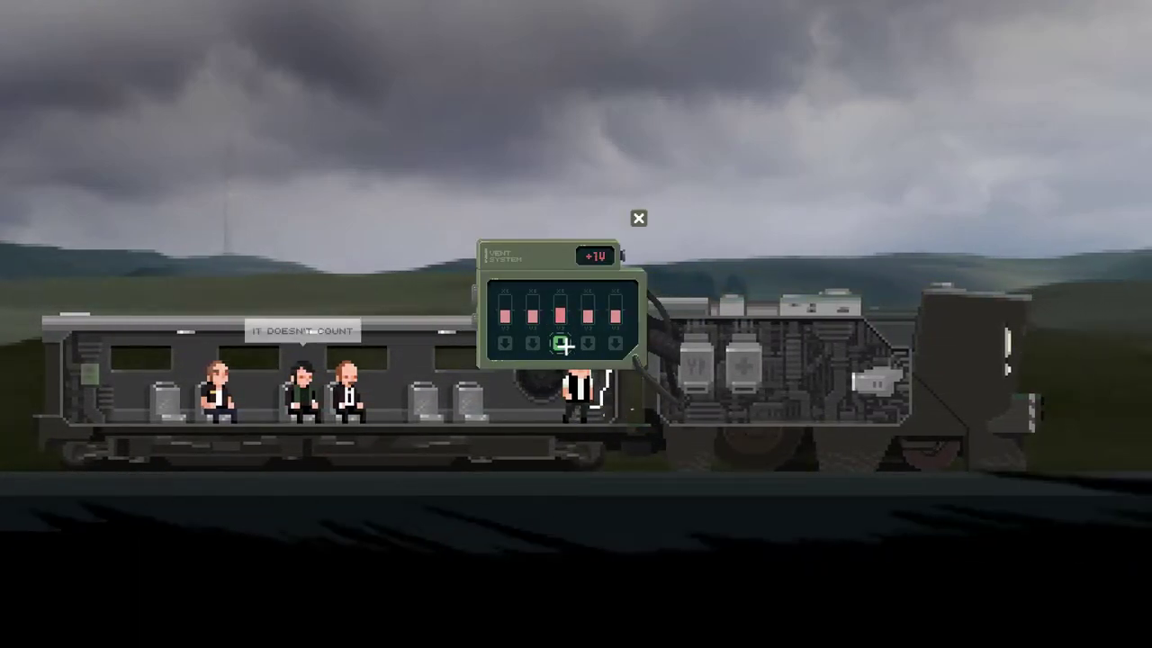
{"action": "left_click", "coordinate": [586, 344]}
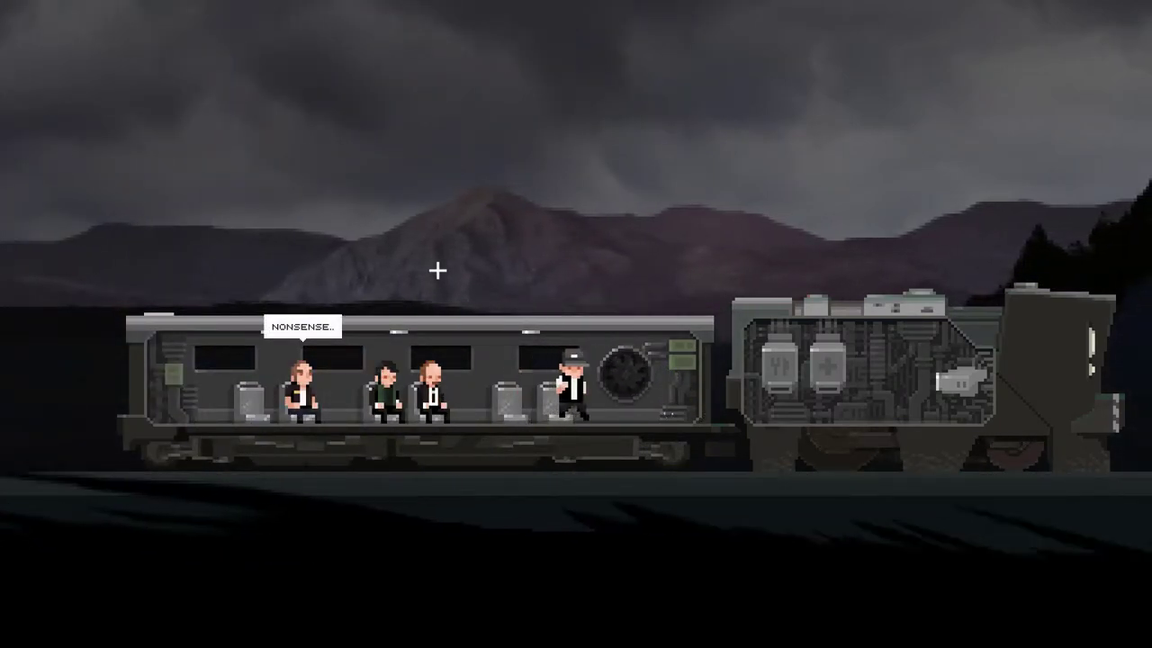
{"action": "key", "text": "d"}
{"action": "key", "text": "e"}
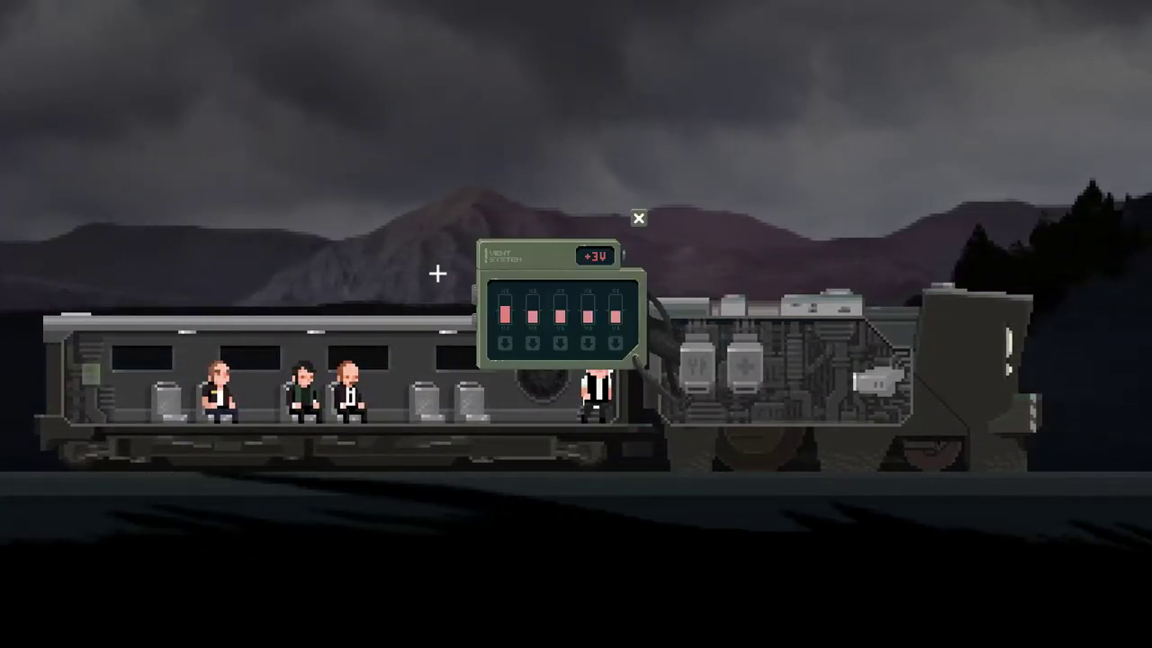
{"action": "left_click", "coordinate": [640, 218]}
{"action": "key", "text": "a"}
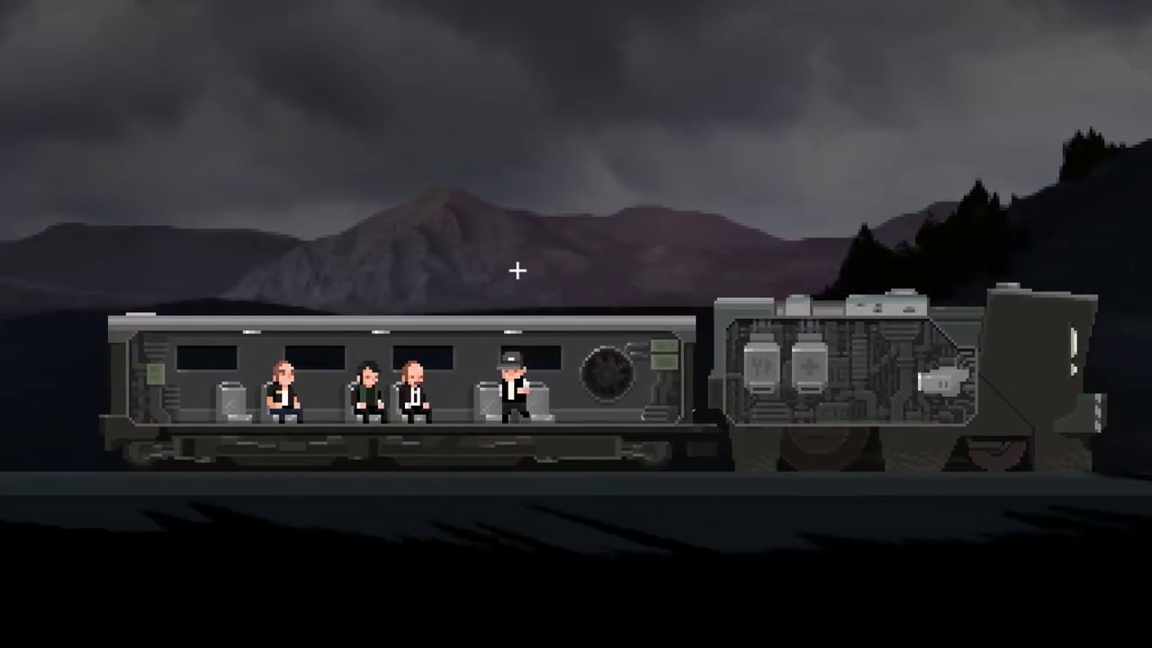
{"action": "key", "text": "d"}
{"action": "key", "text": "e"}
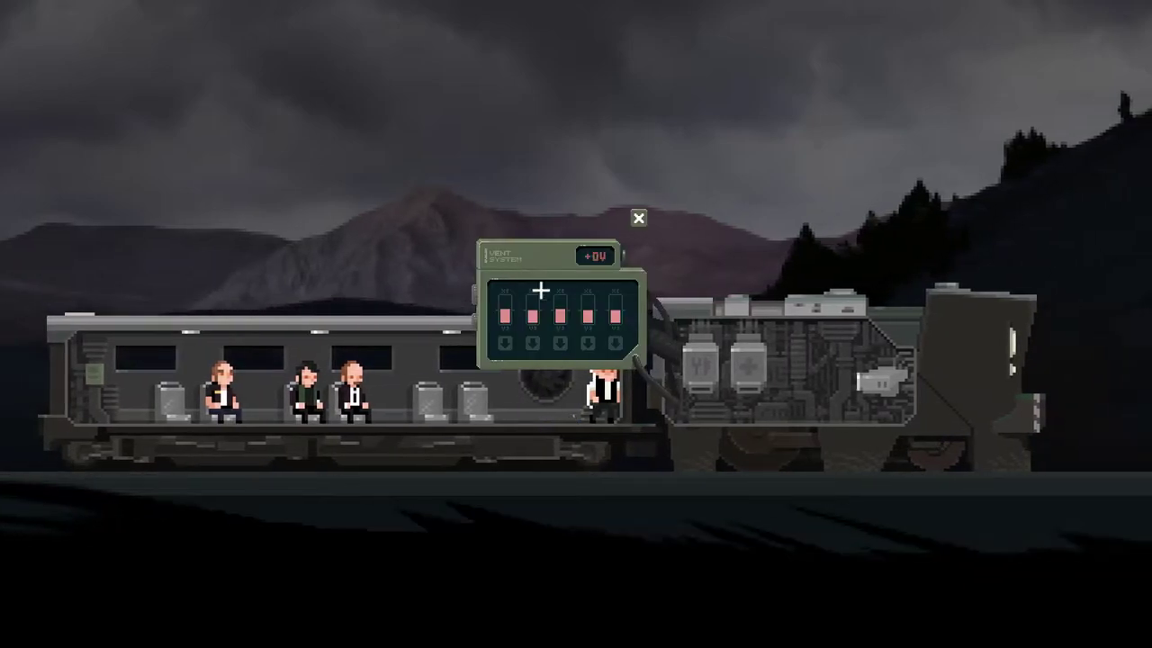
{"action": "left_click", "coordinate": [560, 343]}
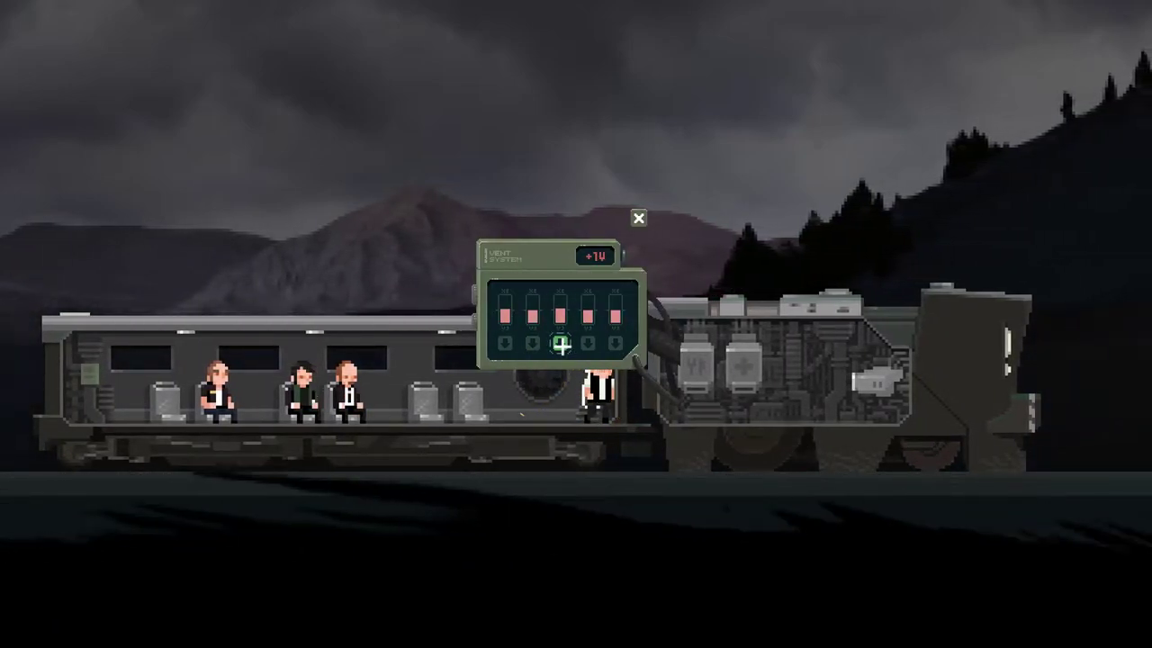
{"action": "left_click", "coordinate": [639, 218]}
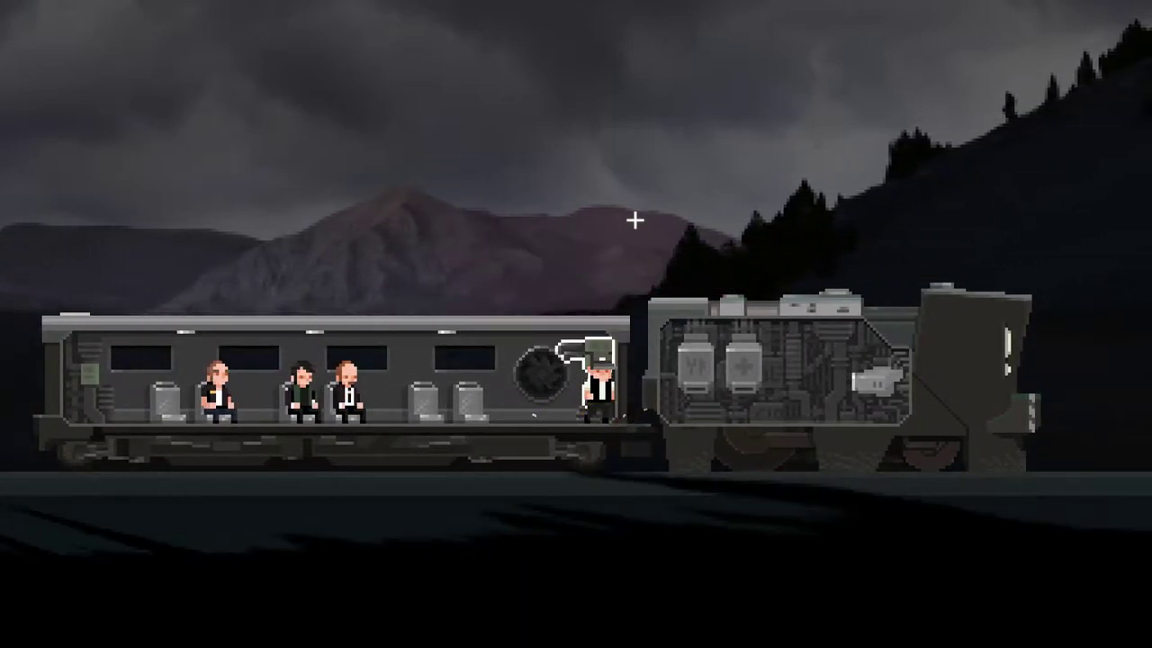
Check each passenger's health and hunger, from leftmost to middle
{"action": "key", "text": "a"}
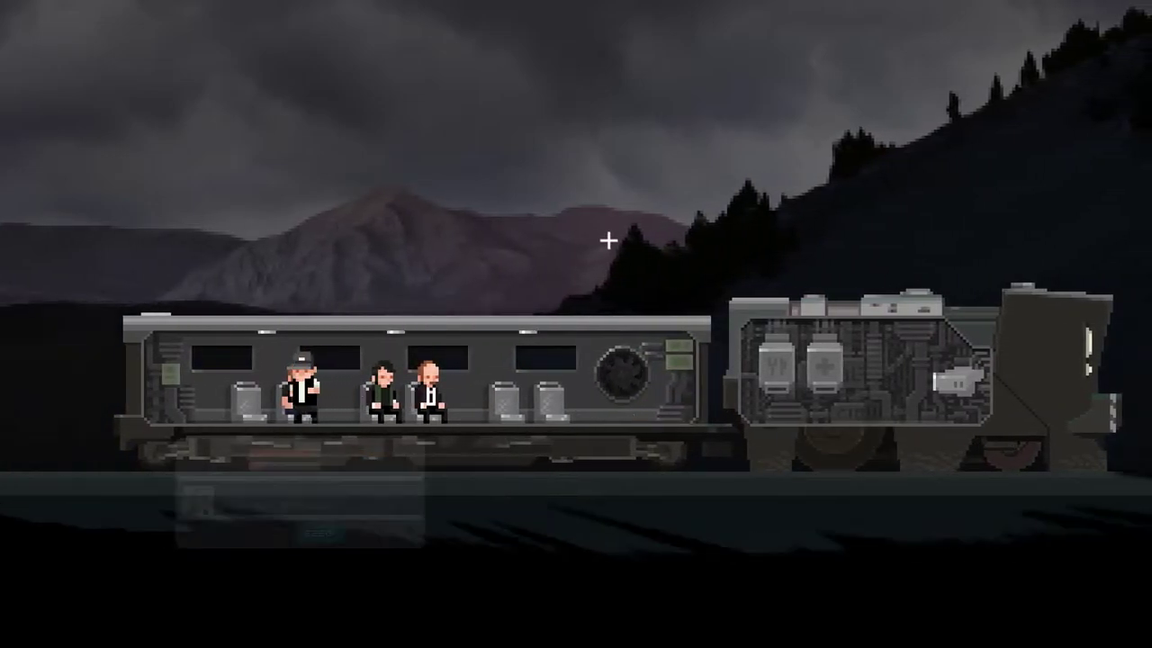
{"action": "key", "text": "d"}
{"action": "key", "text": "a"}
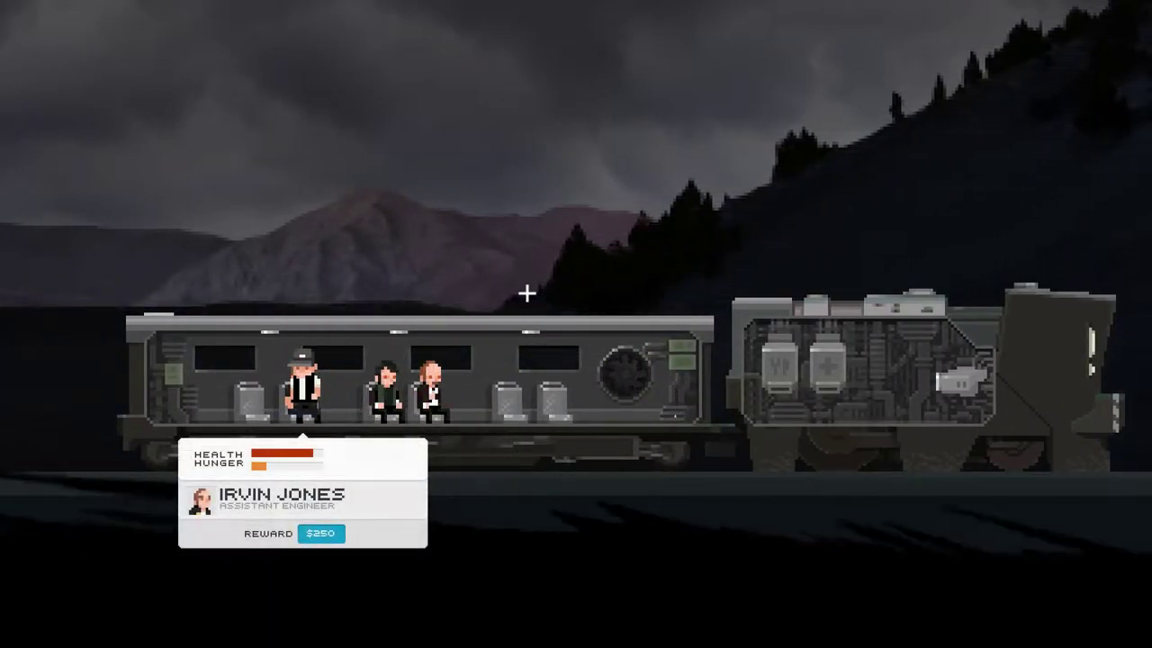
{"action": "key", "text": "d"}
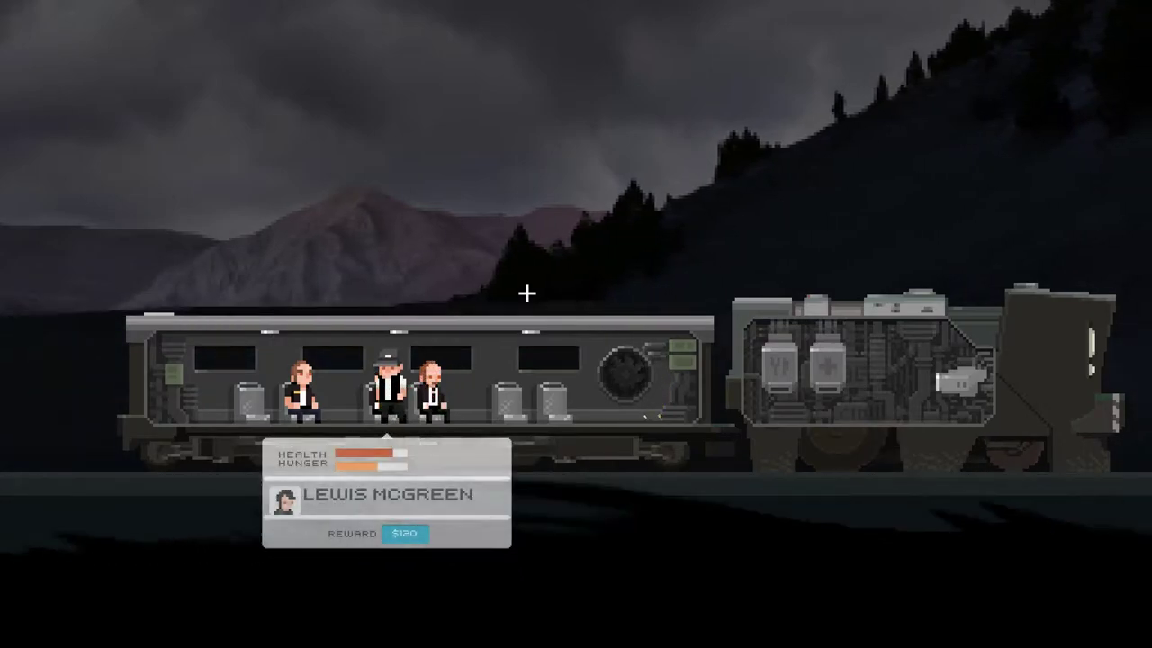
{"action": "key", "text": "a"}
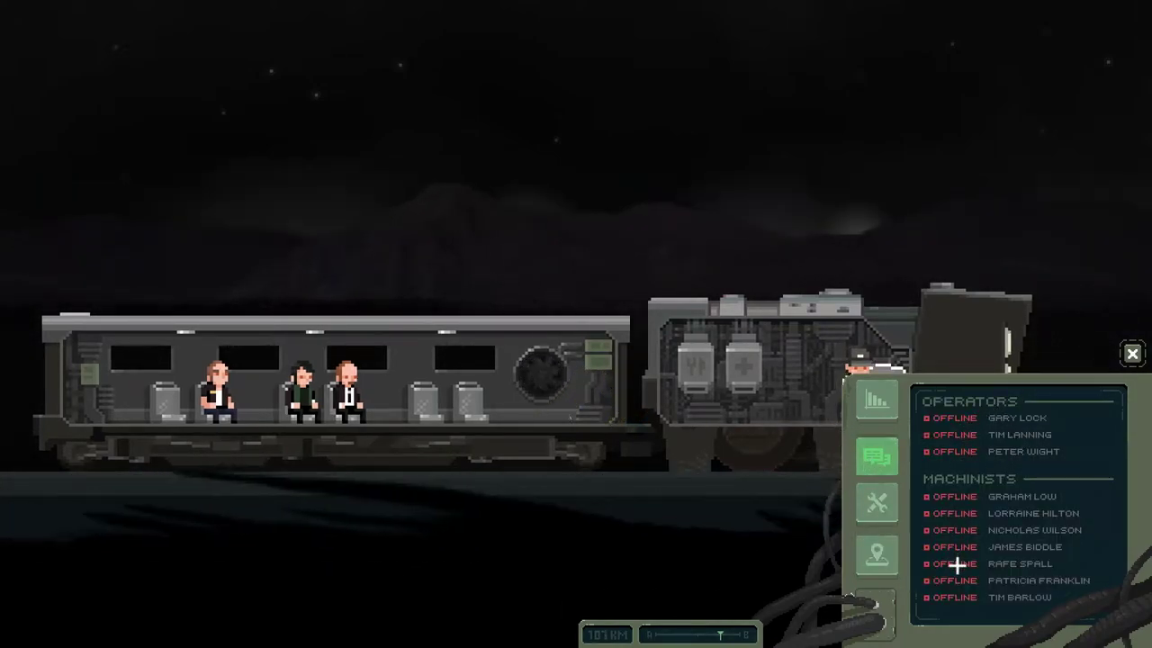
Switch off both vent switches, then climb to the locomotive controls as the train arrives
{"action": "key", "text": "Escape"}
{"action": "key", "text": "a"}
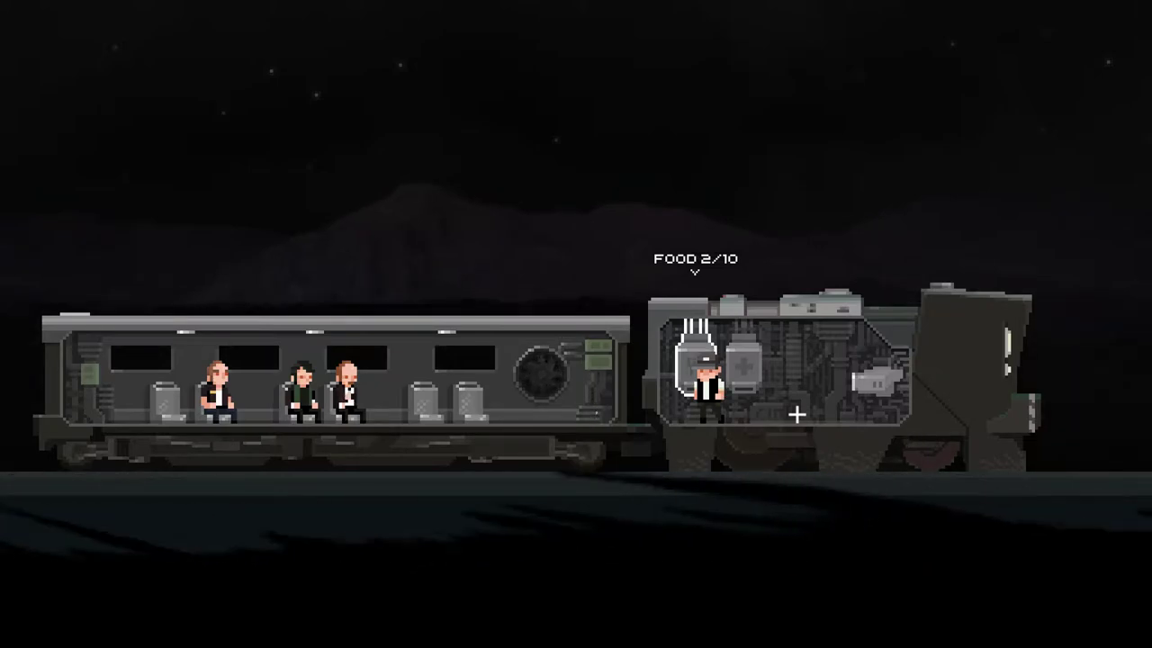
{"action": "key", "text": "a"}
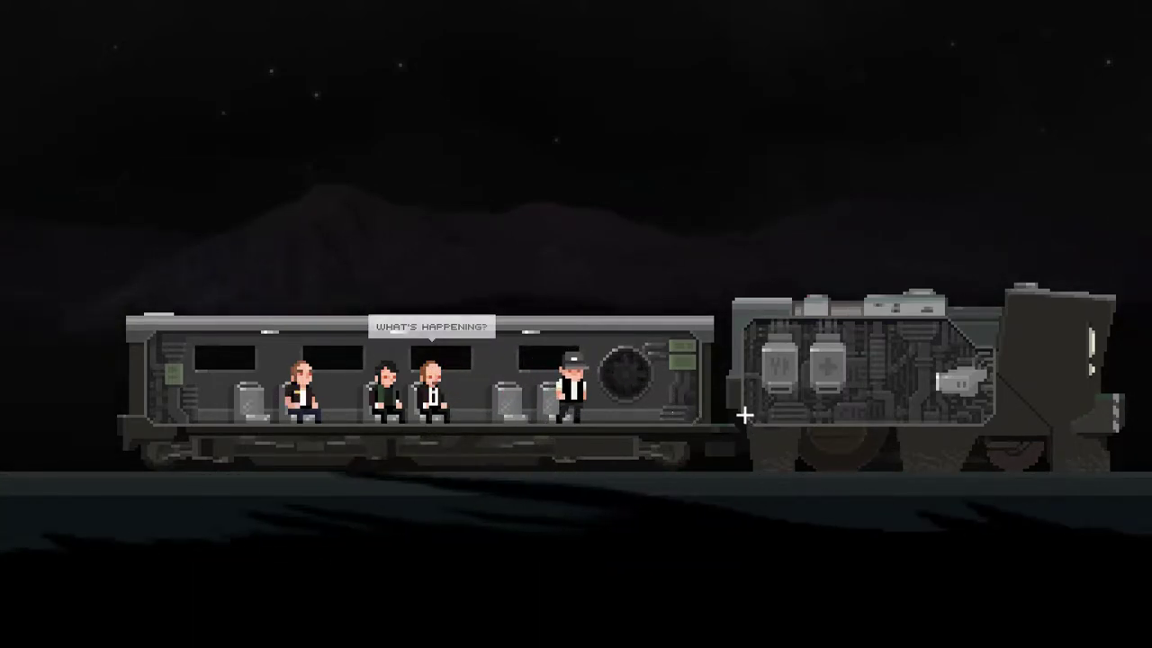
{"action": "key", "text": "e"}
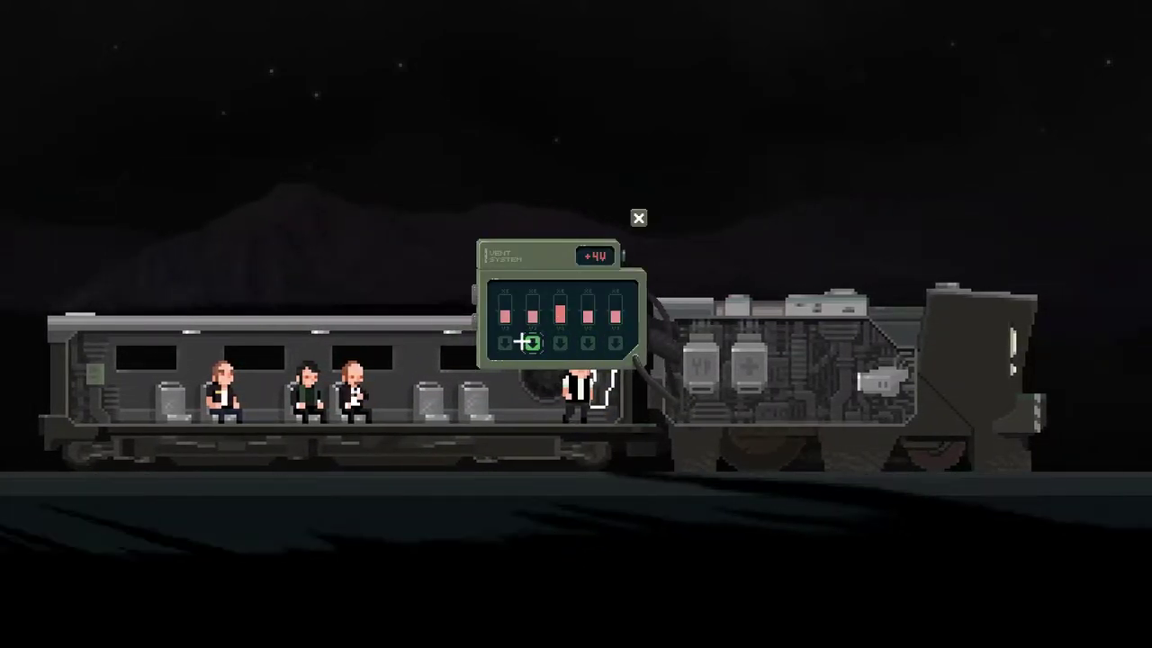
{"action": "left_click", "coordinate": [532, 342]}
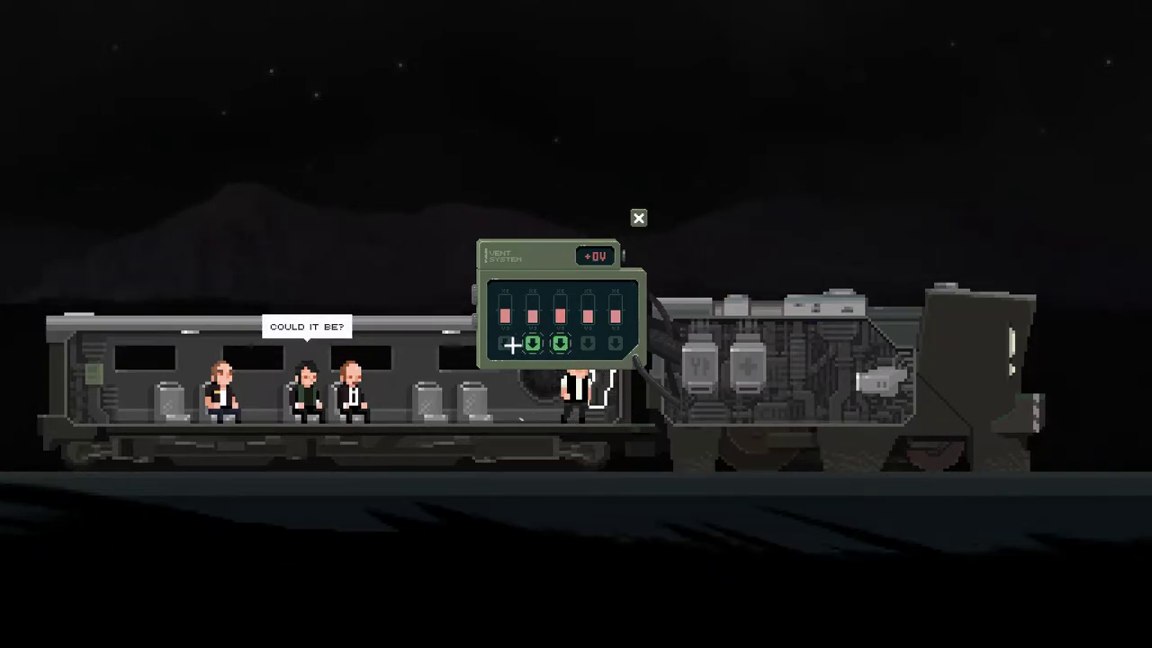
{"action": "left_click", "coordinate": [559, 344]}
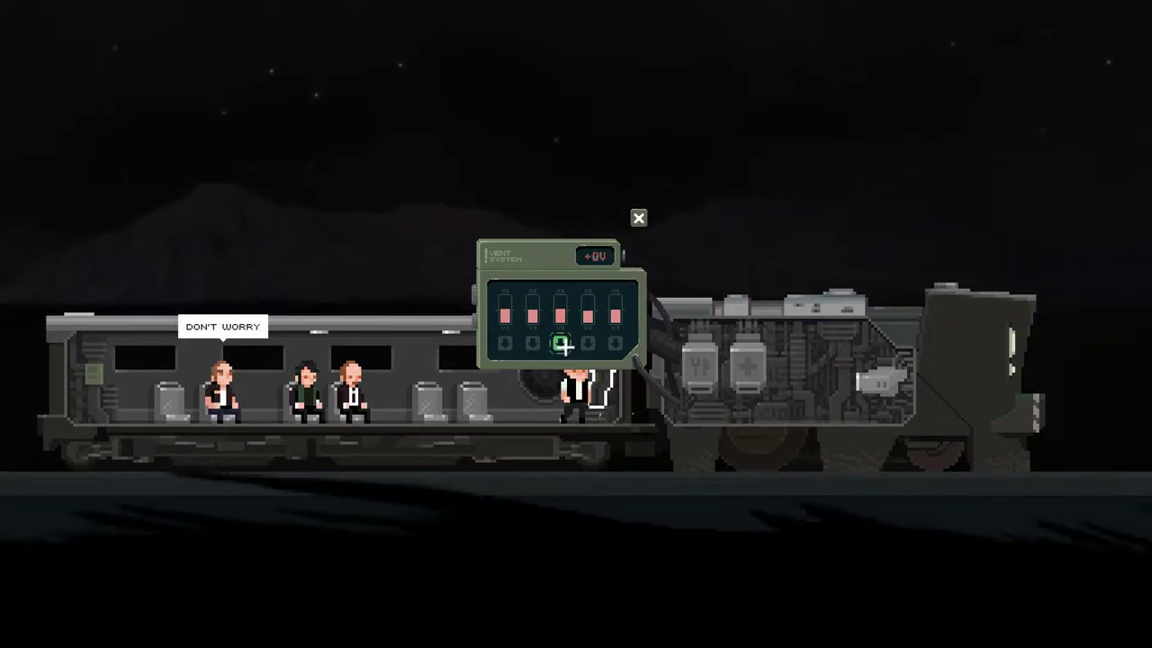
{"action": "key", "text": "Escape"}
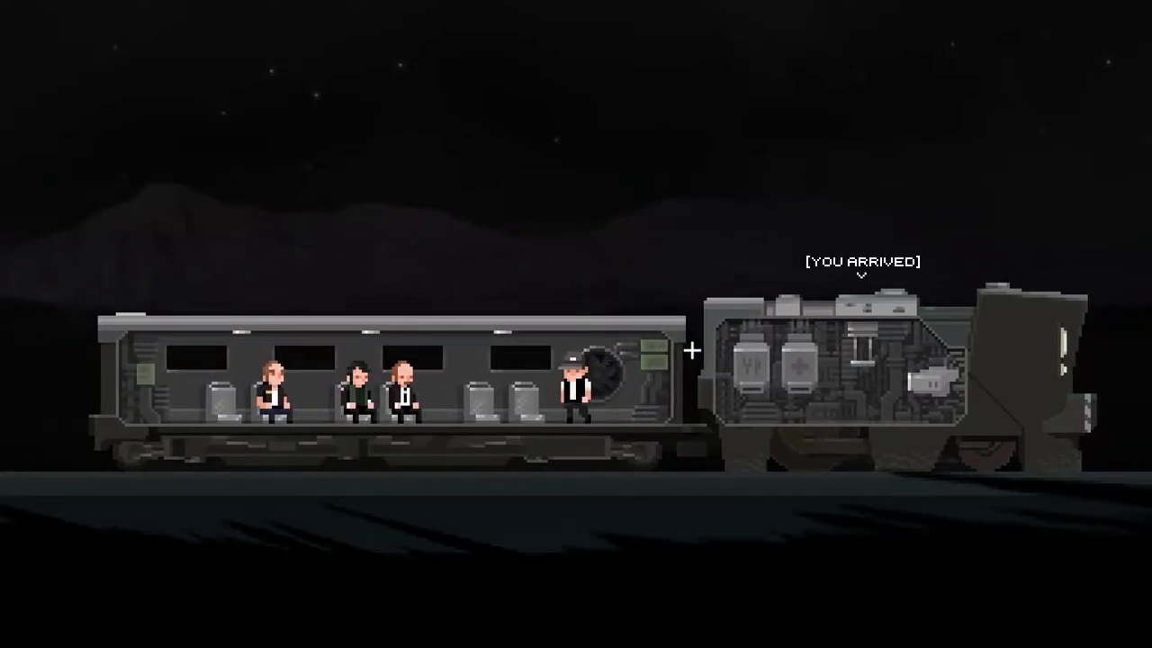
{"action": "key", "text": "d"}
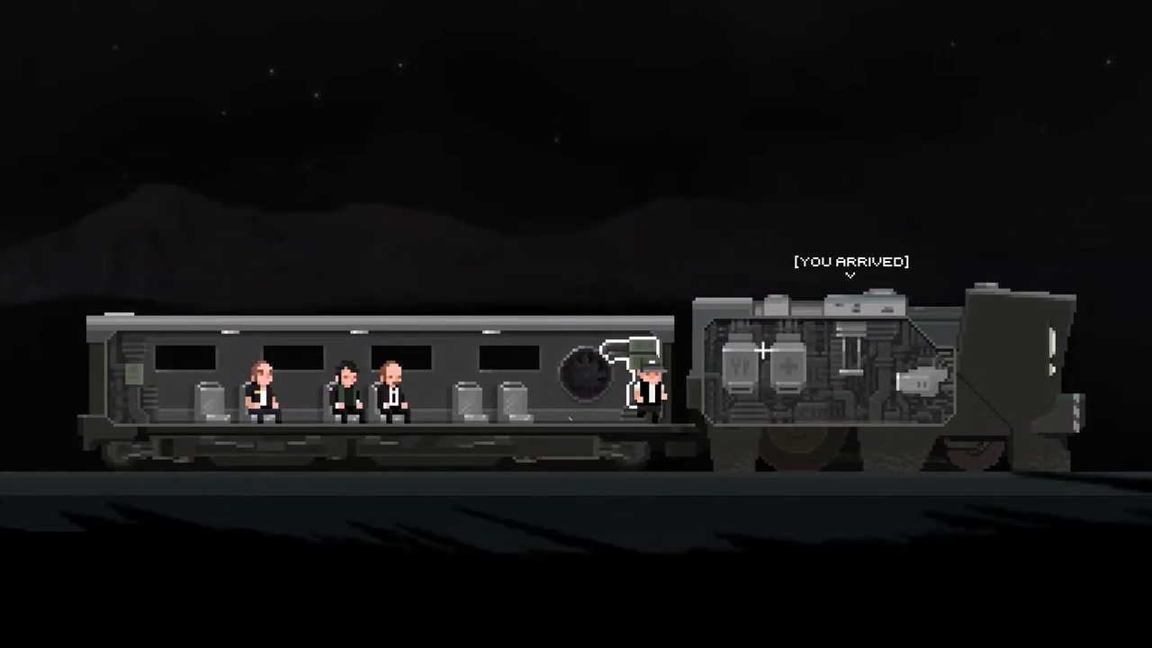
{"action": "key", "text": "w"}
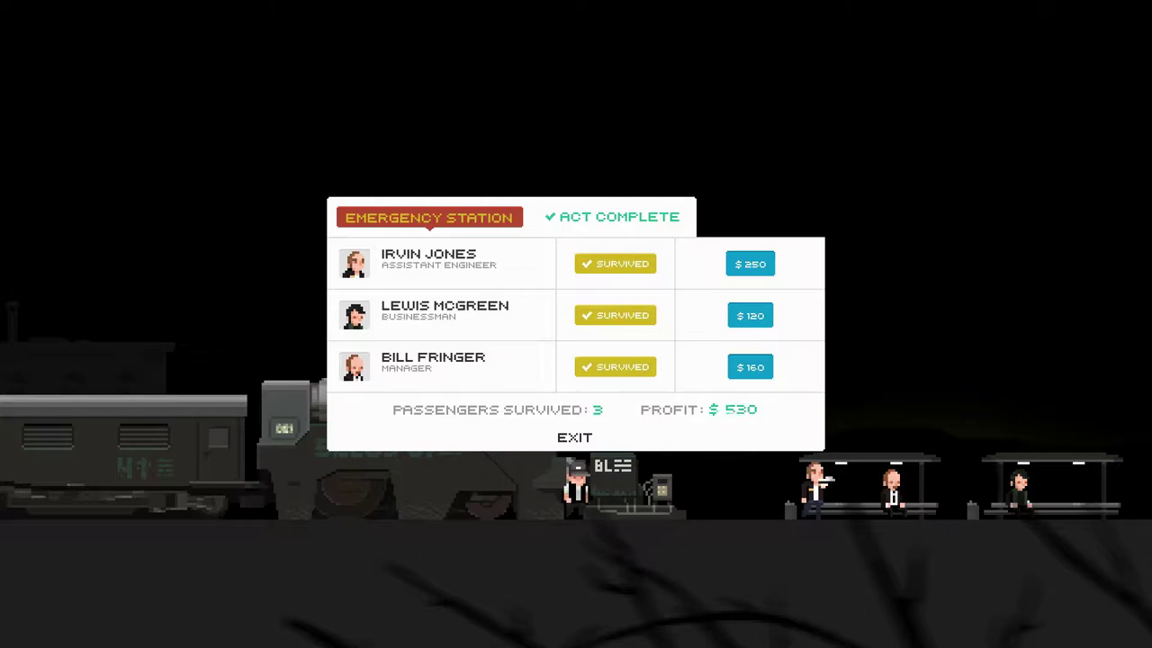
Dismiss the Emergency Station summary showing three survivors and $530 profit
{"action": "left_click", "coordinate": [576, 437]}
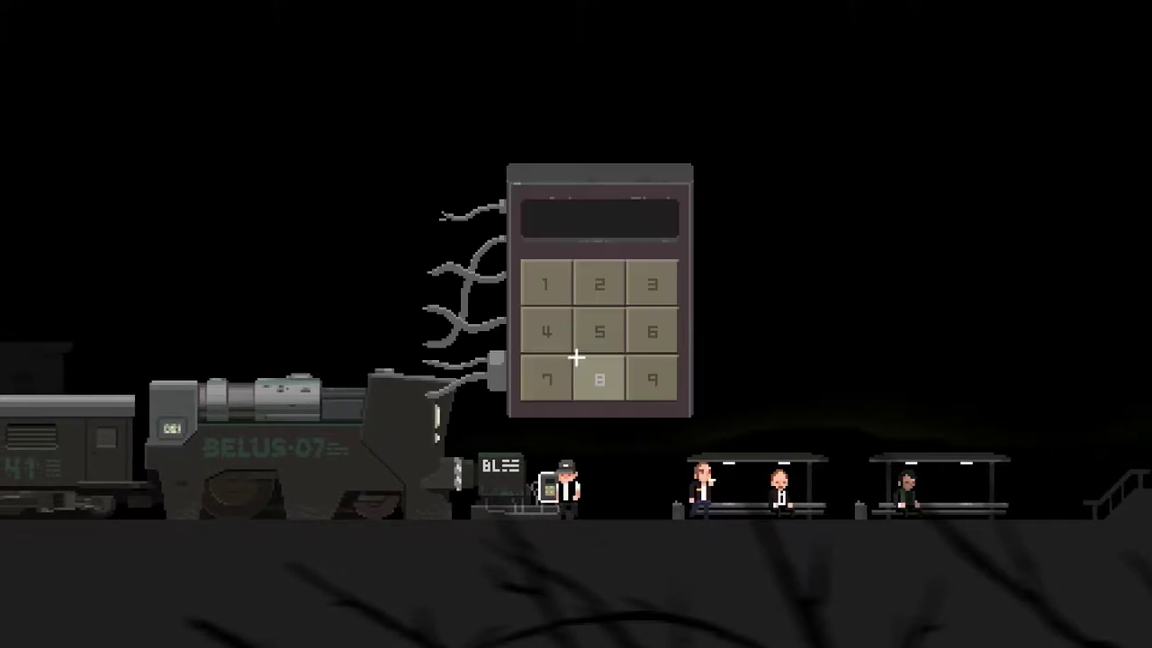
Enter a digit of blocker code 6984 on the train's keypad
{"action": "left_click", "coordinate": [576, 333]}
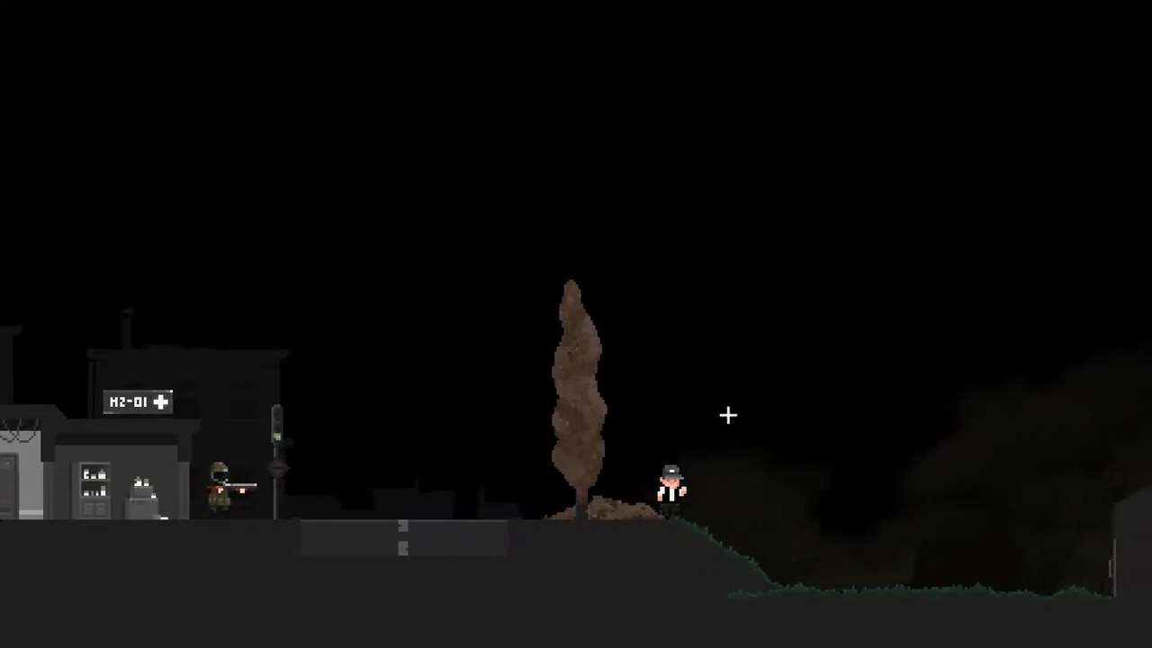
{"action": "key", "text": "Right"}
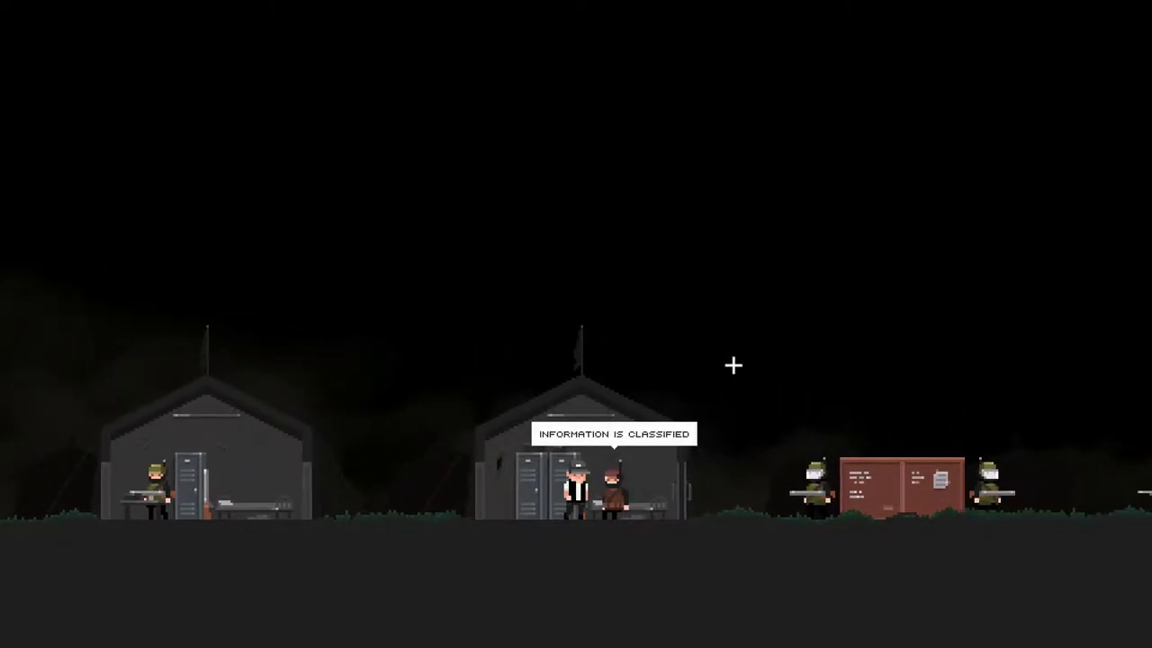
Walk into the camp, question the soldier, and pick up 4 gunpowder
{"action": "key", "text": "e"}
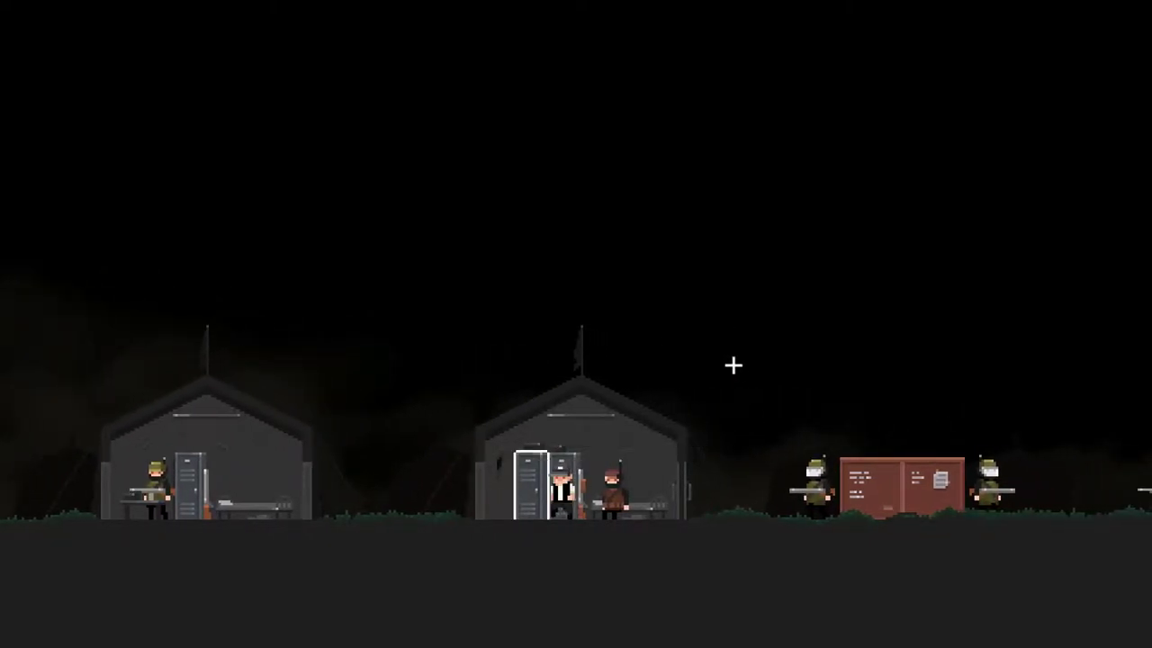
{"action": "key", "text": "Right"}
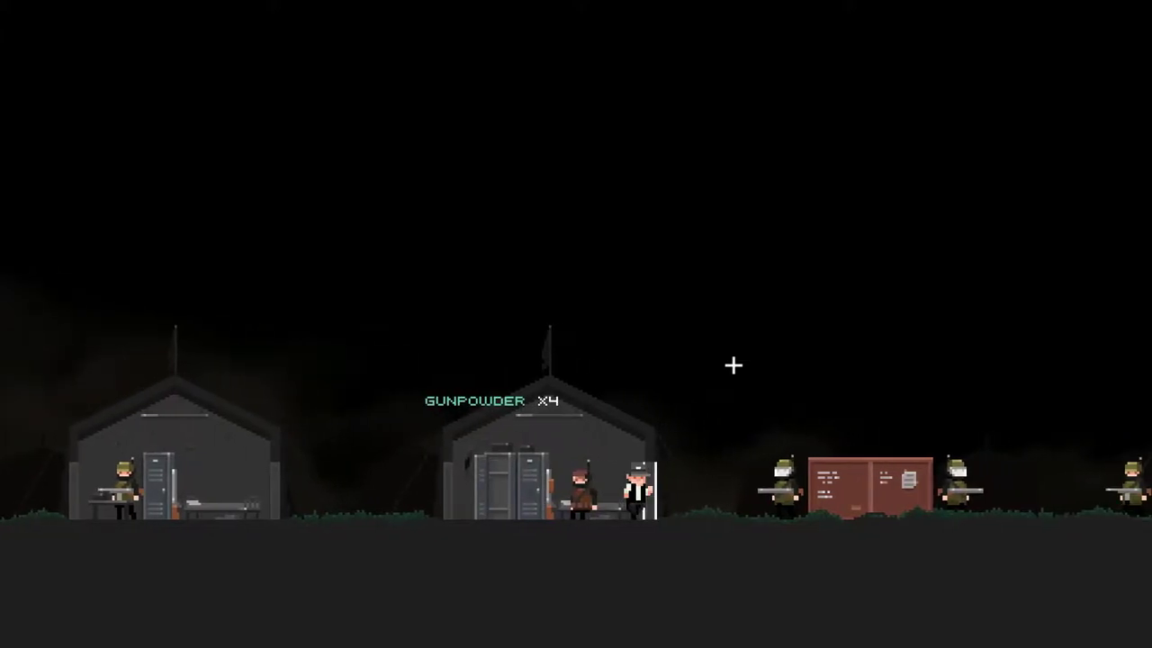
{"action": "key", "text": "Right"}
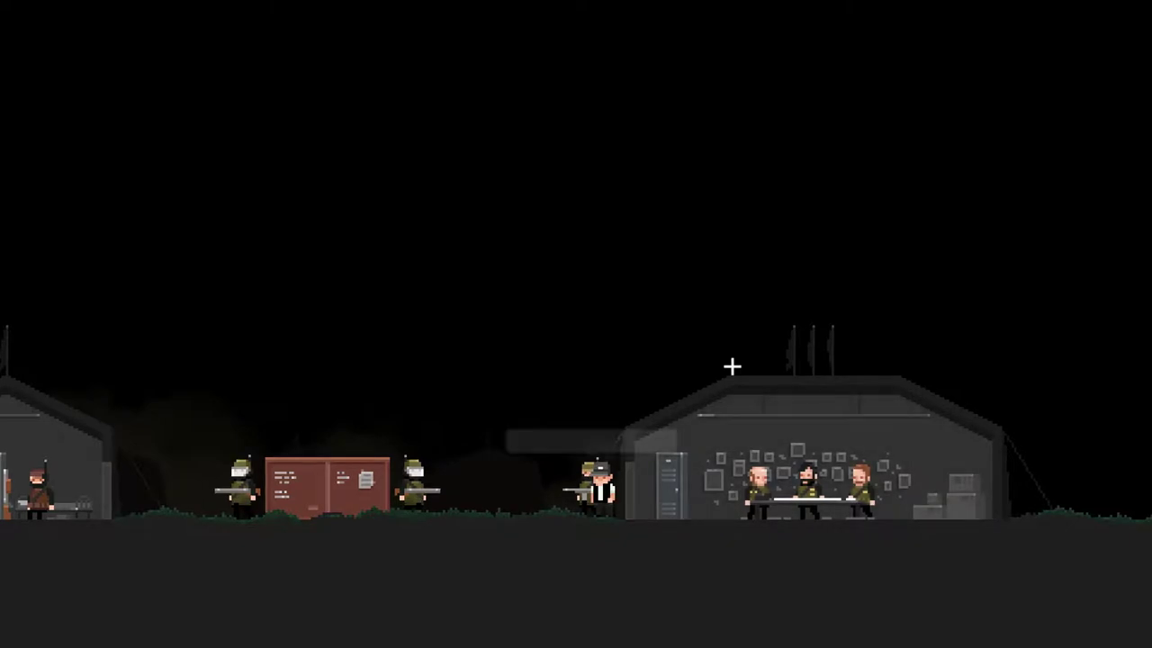
Walk into the large command tent to meet the three officers
{"action": "key", "text": "Right"}
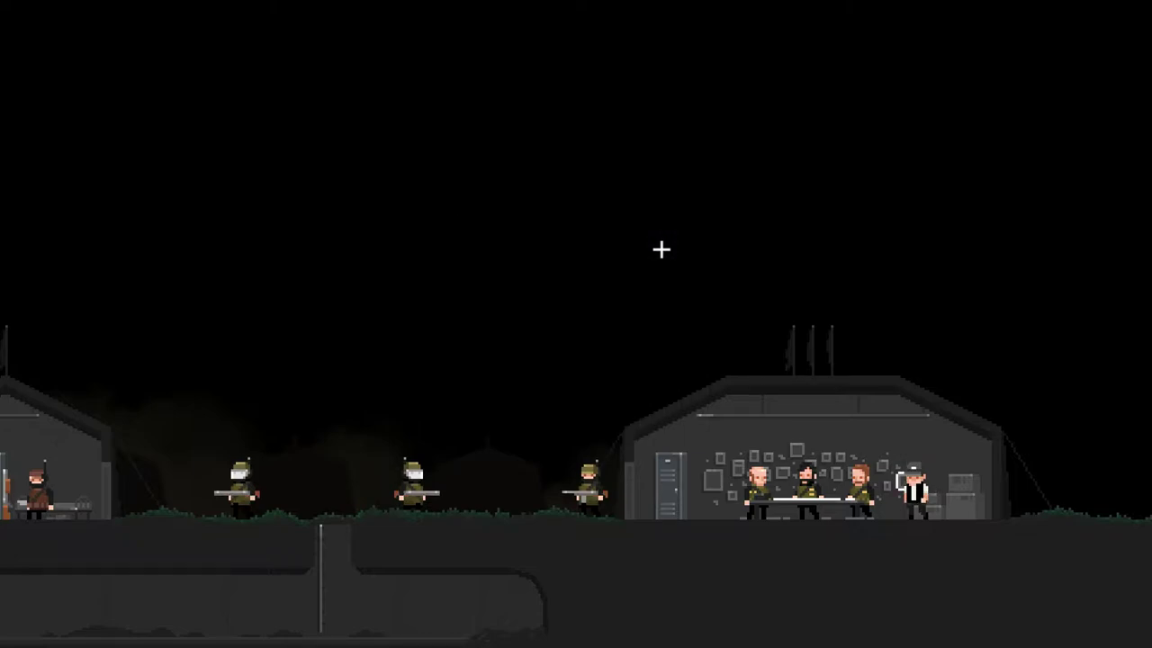
Leave the command tent, drop through the trapdoor, and descend the tunnel ladder
{"action": "key", "text": "a"}
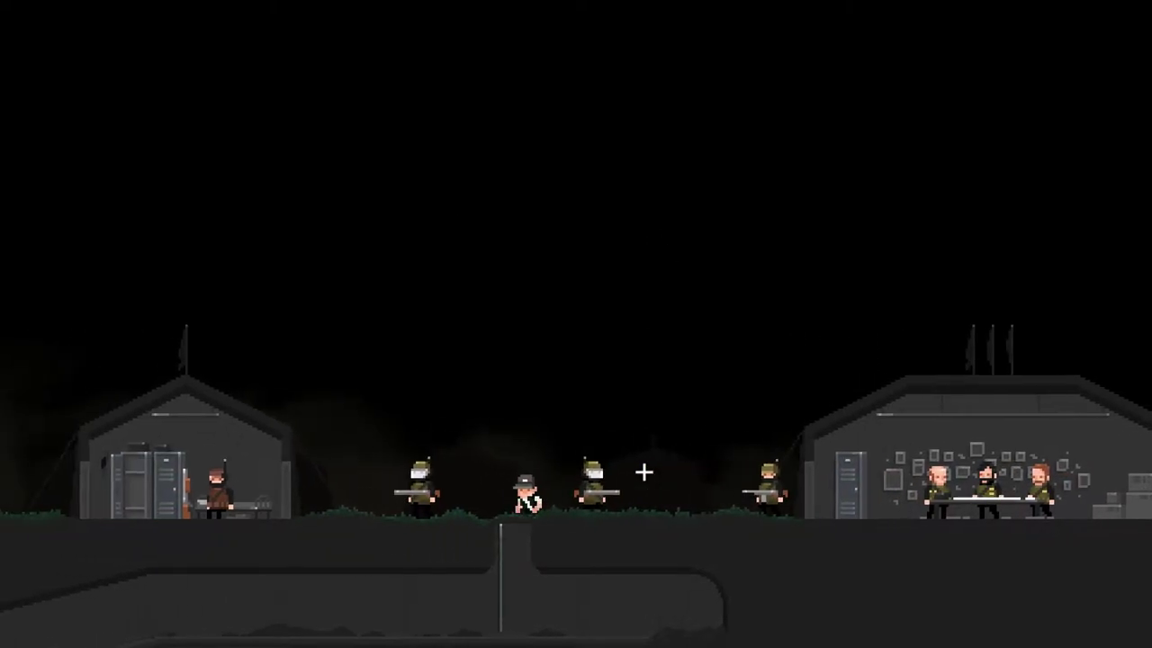
{"action": "key", "text": "s"}
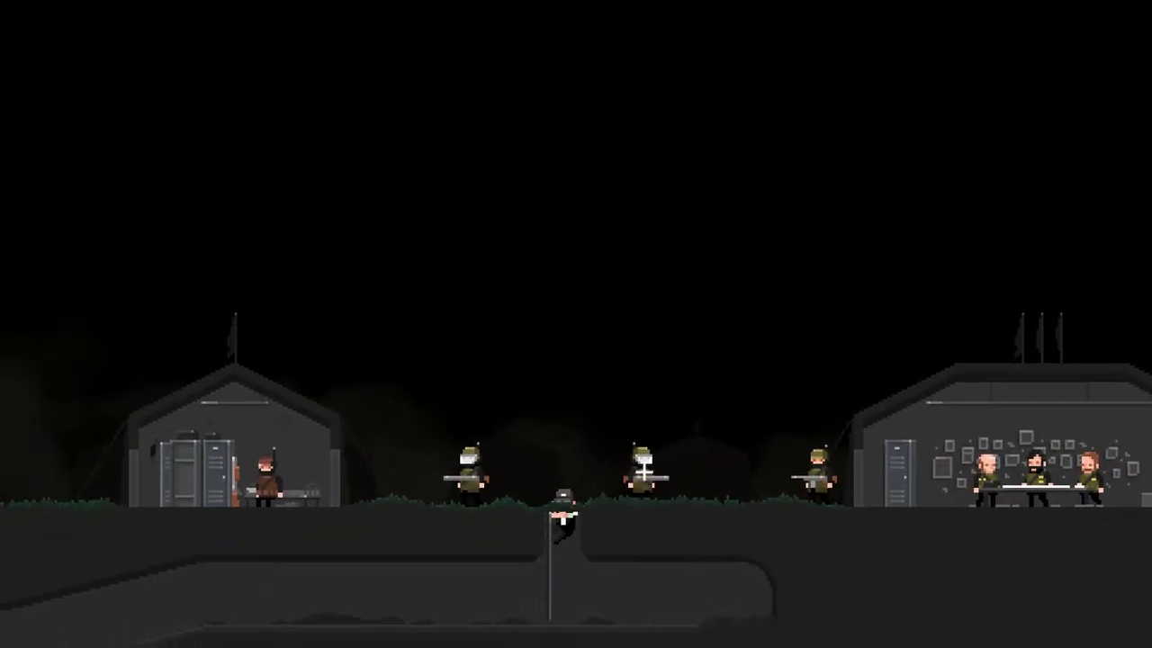
{"action": "key", "text": "a"}
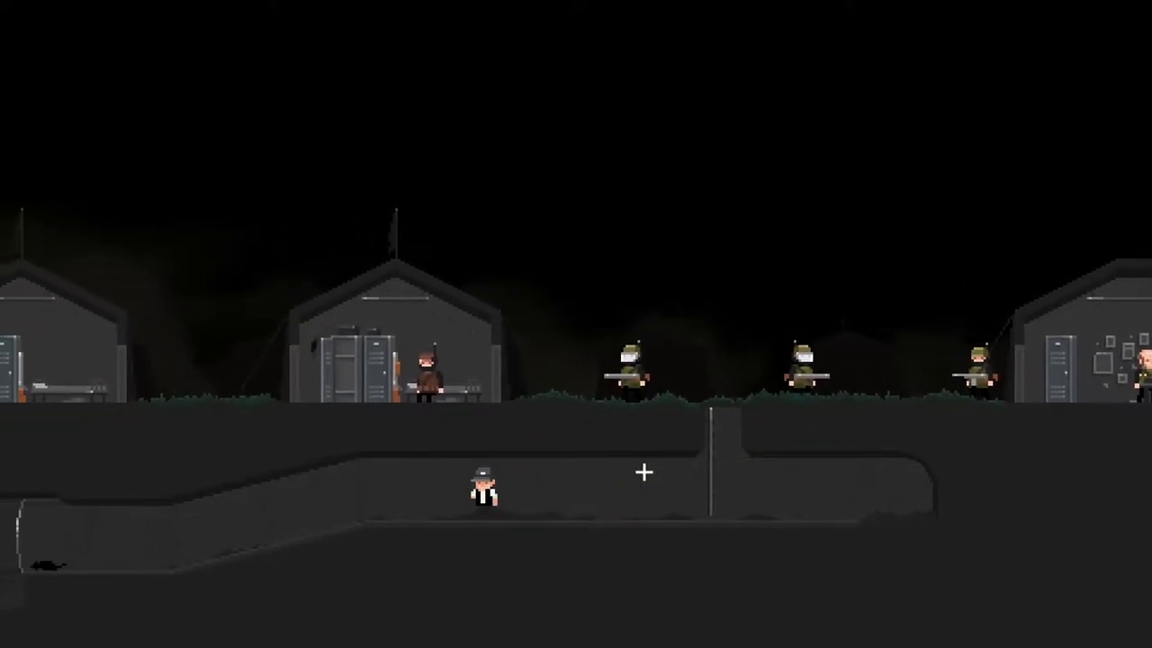
{"action": "key", "text": "a"}
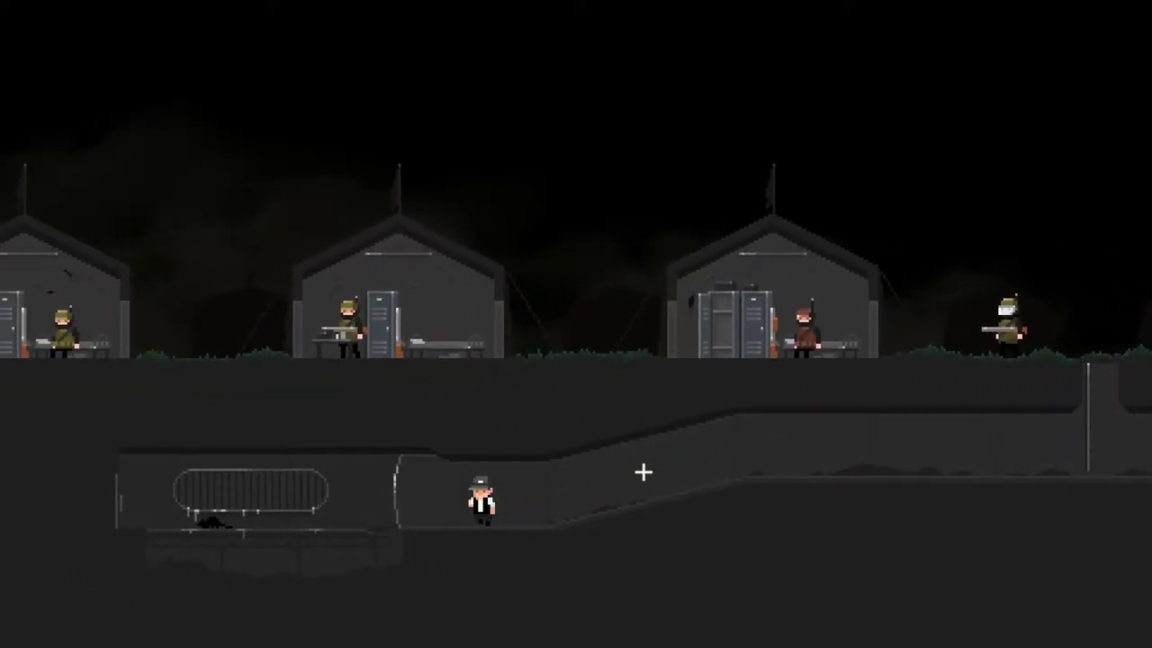
{"action": "key", "text": "a"}
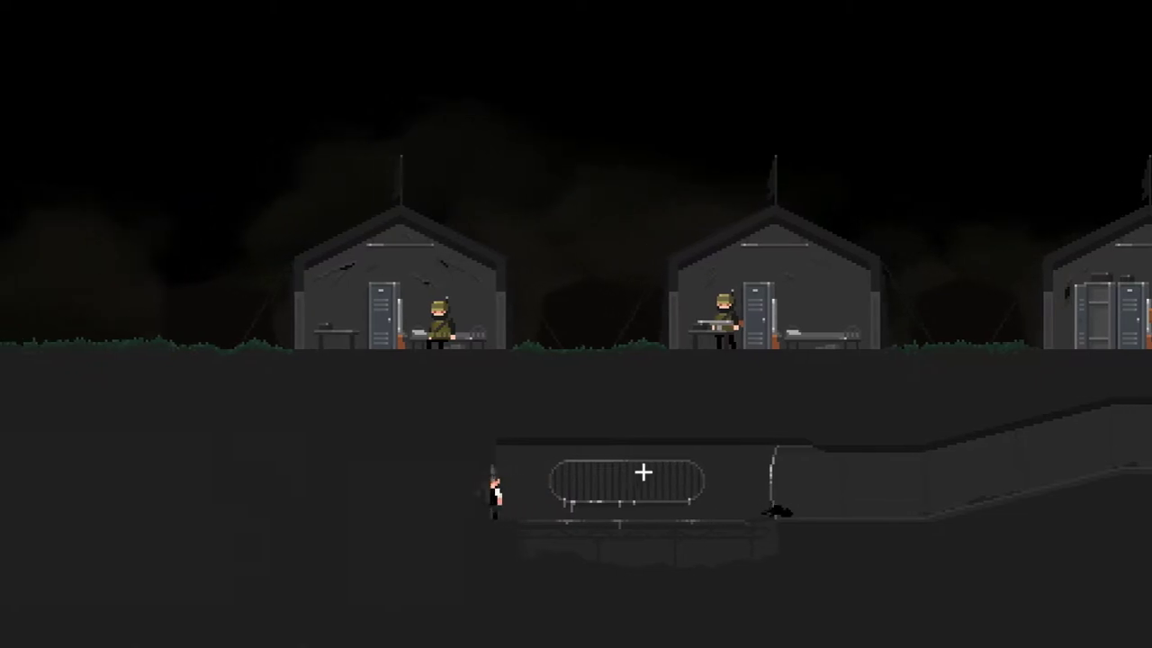
{"action": "key", "text": "a"}
{"action": "key", "text": "s"}
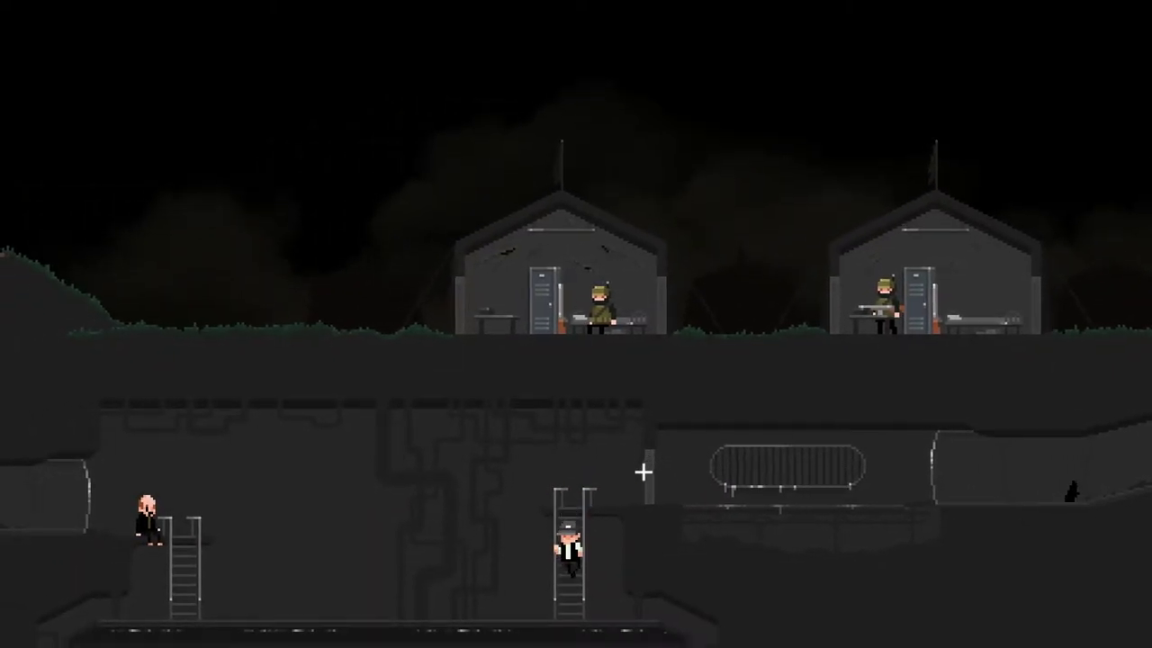
Walk left past the bald survivor and climb up into the cabinet room
{"action": "key", "text": "s"}
{"action": "key", "text": "a"}
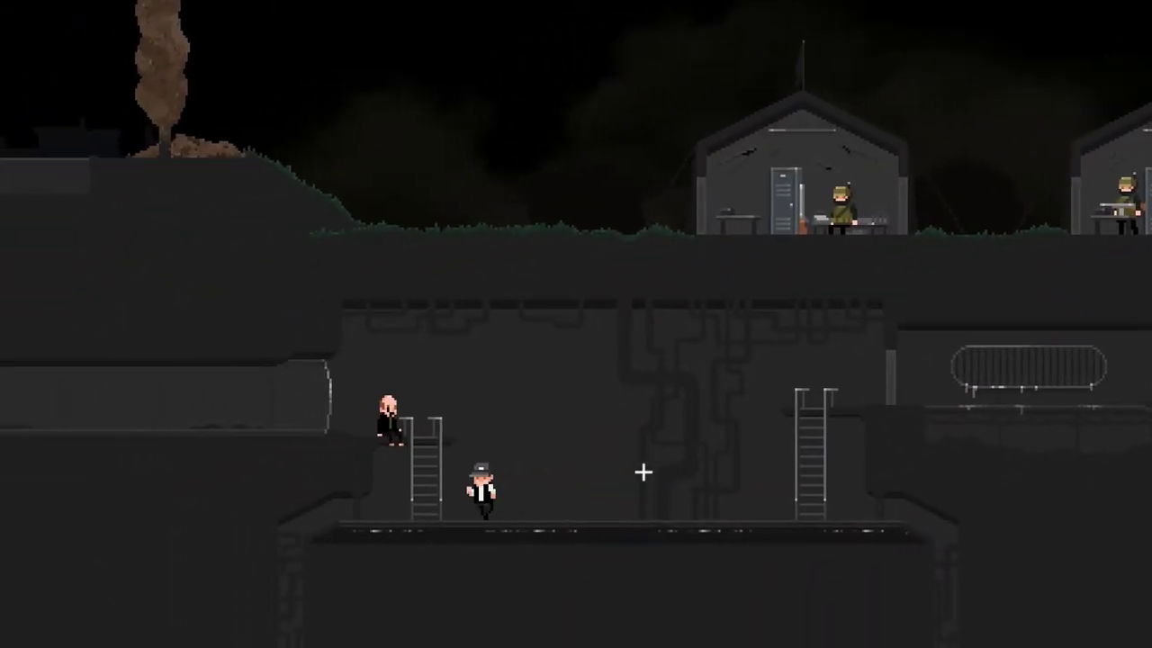
{"action": "key", "text": "a"}
{"action": "key", "text": "e"}
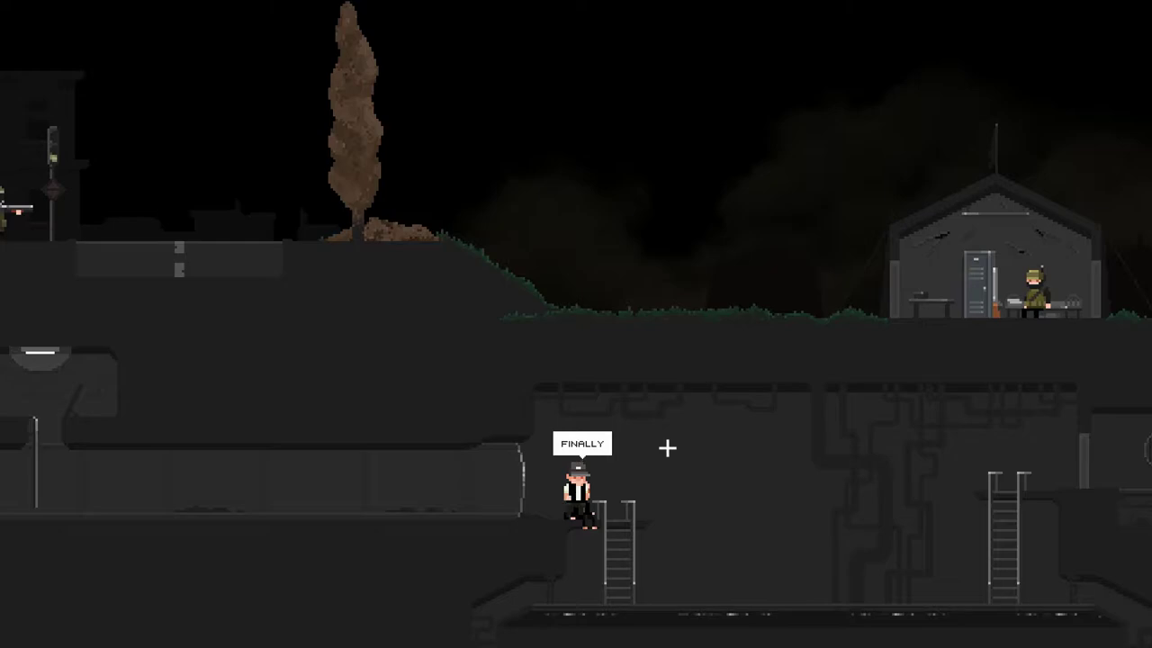
{"action": "key", "text": "a"}
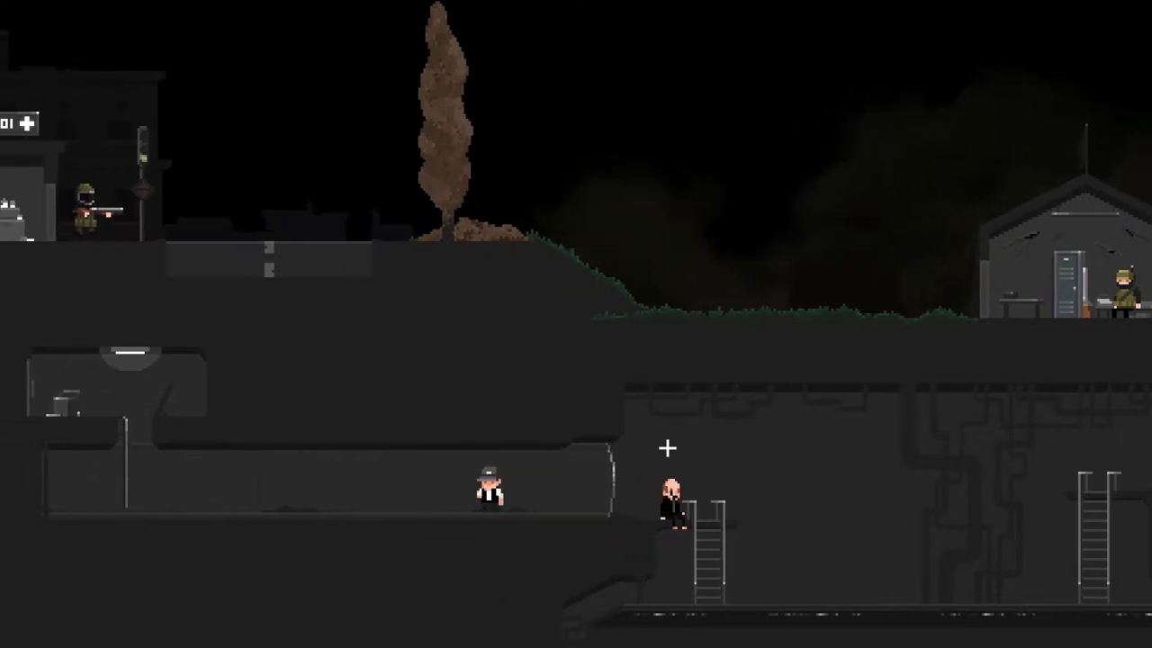
{"action": "key", "text": "a"}
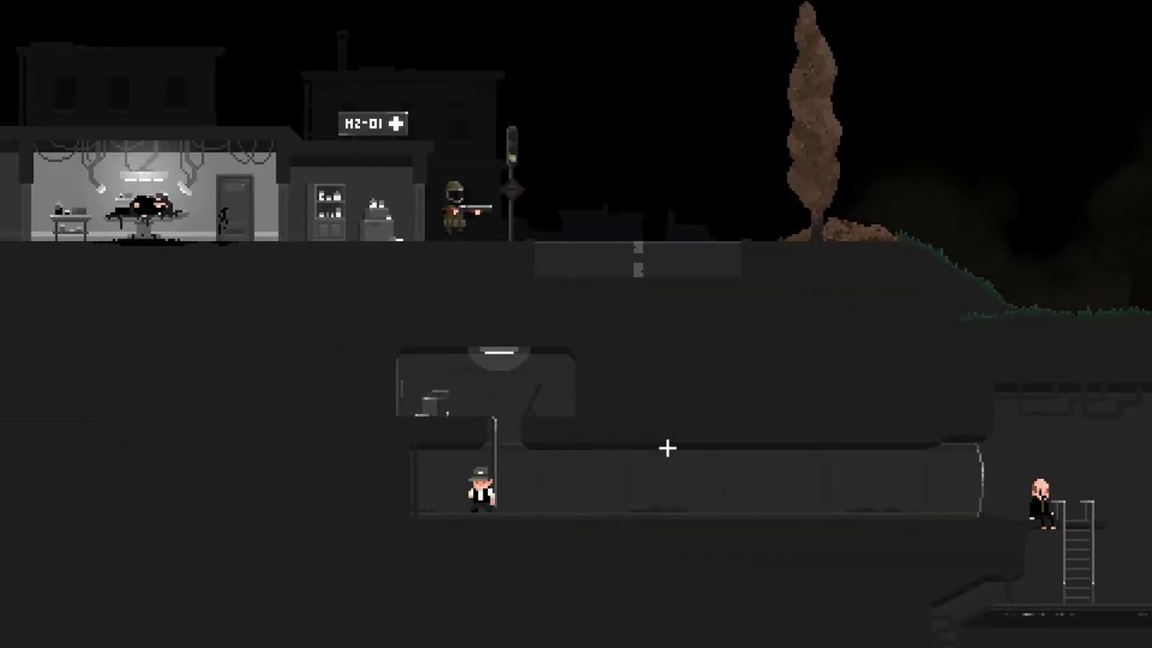
{"action": "key", "text": "w"}
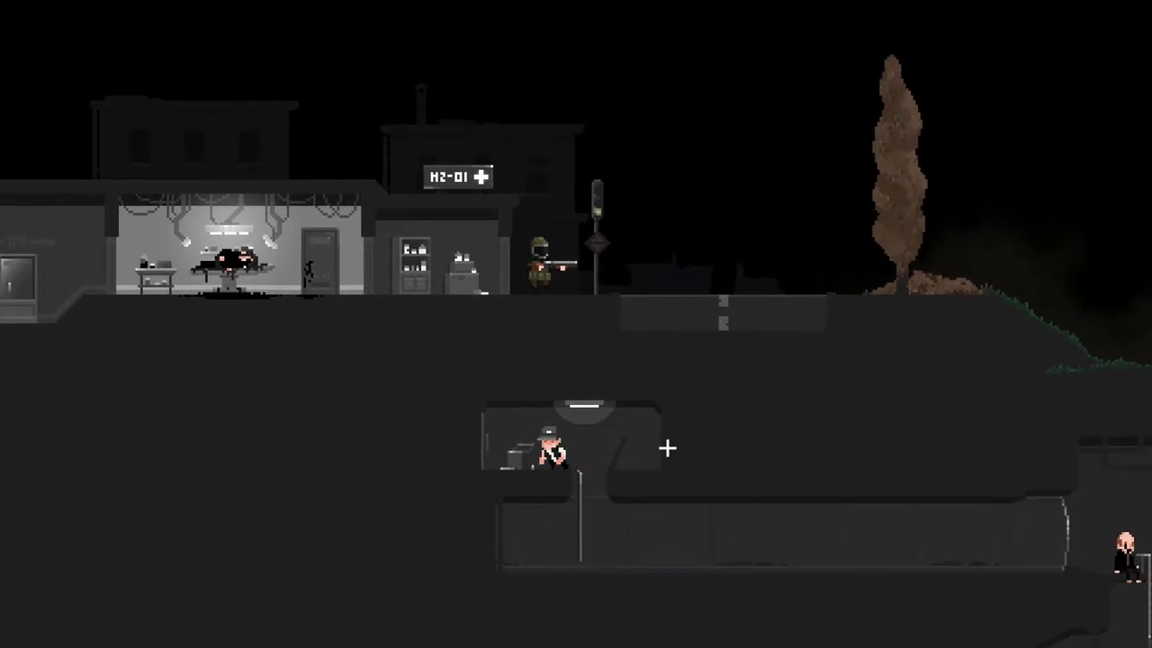
{"action": "key", "text": "a"}
{"action": "key", "text": "a"}
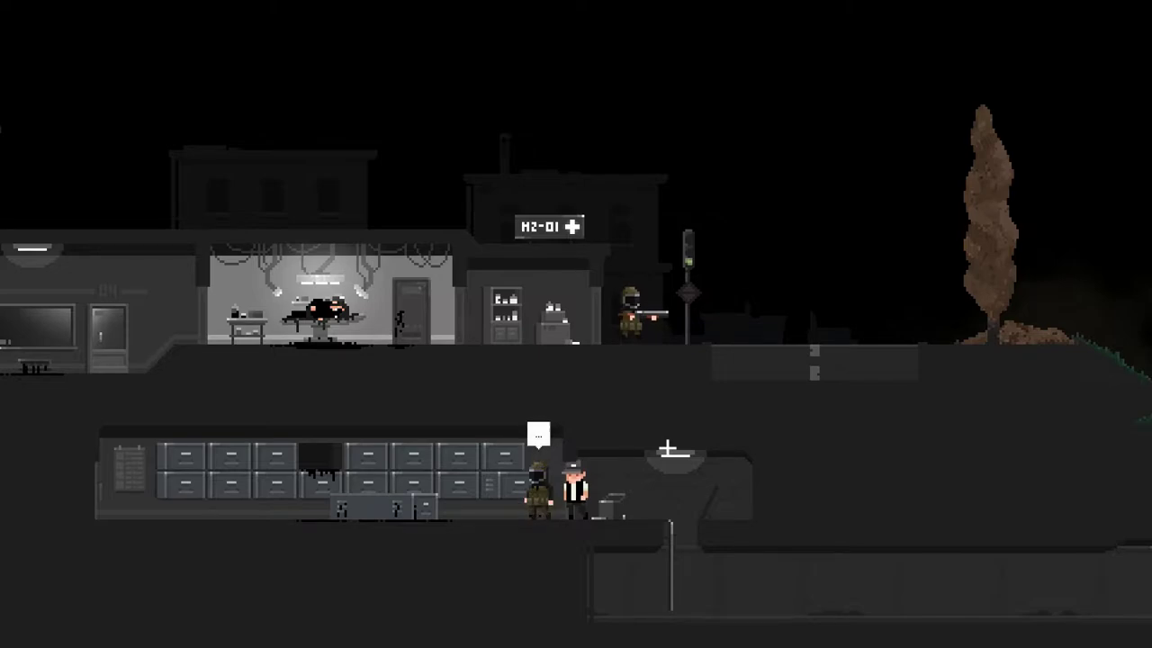
Walk left out of the cabinet room and climb to the upper floor
{"action": "key", "text": "a"}
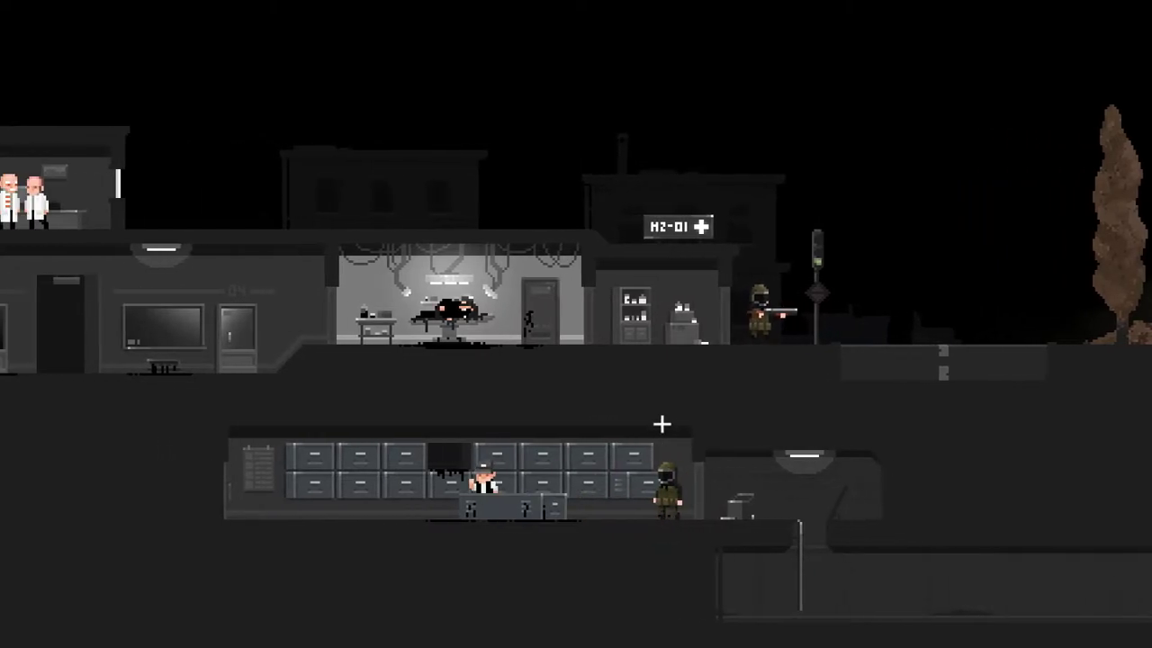
{"action": "key", "text": "a"}
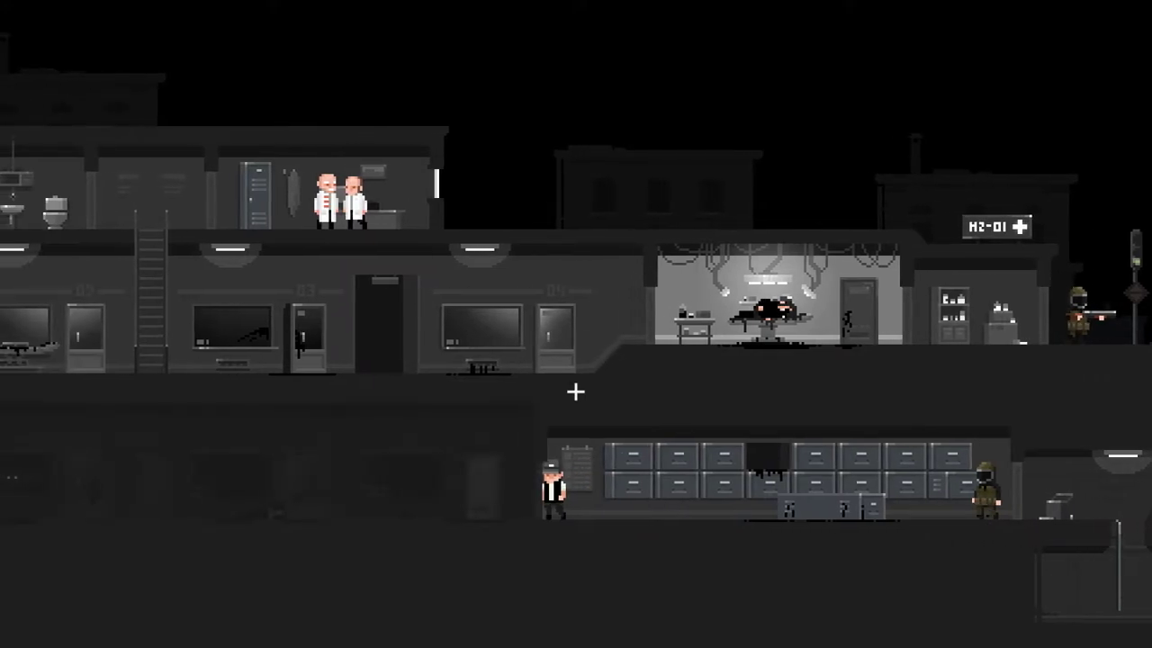
{"action": "key", "text": "a"}
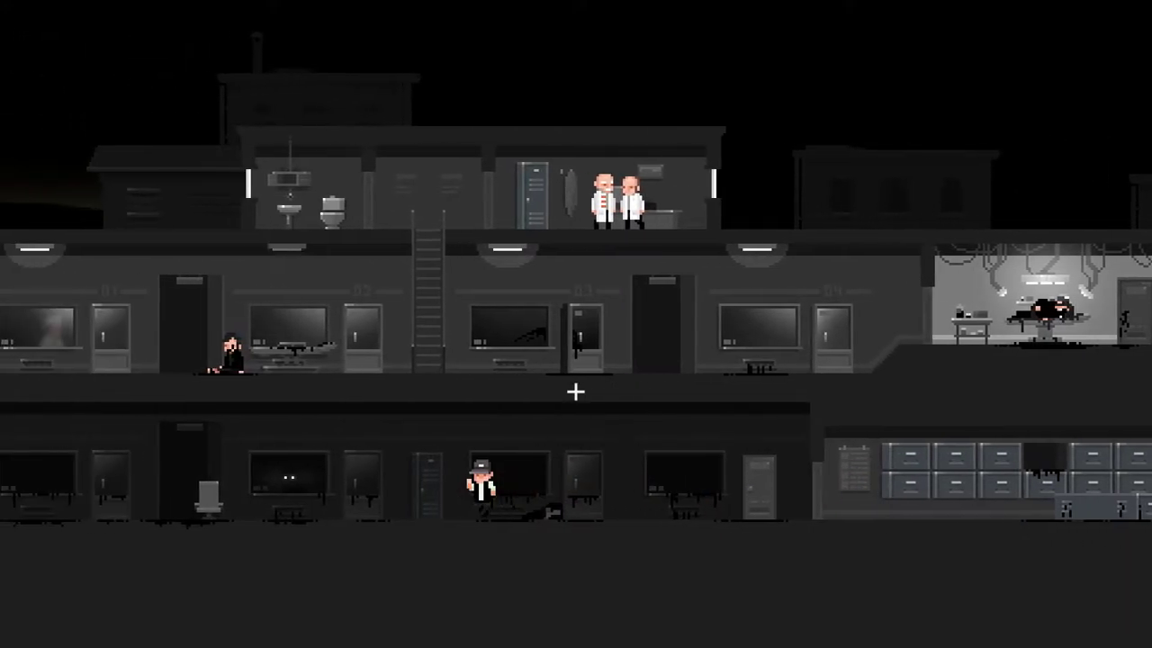
{"action": "key", "text": "a"}
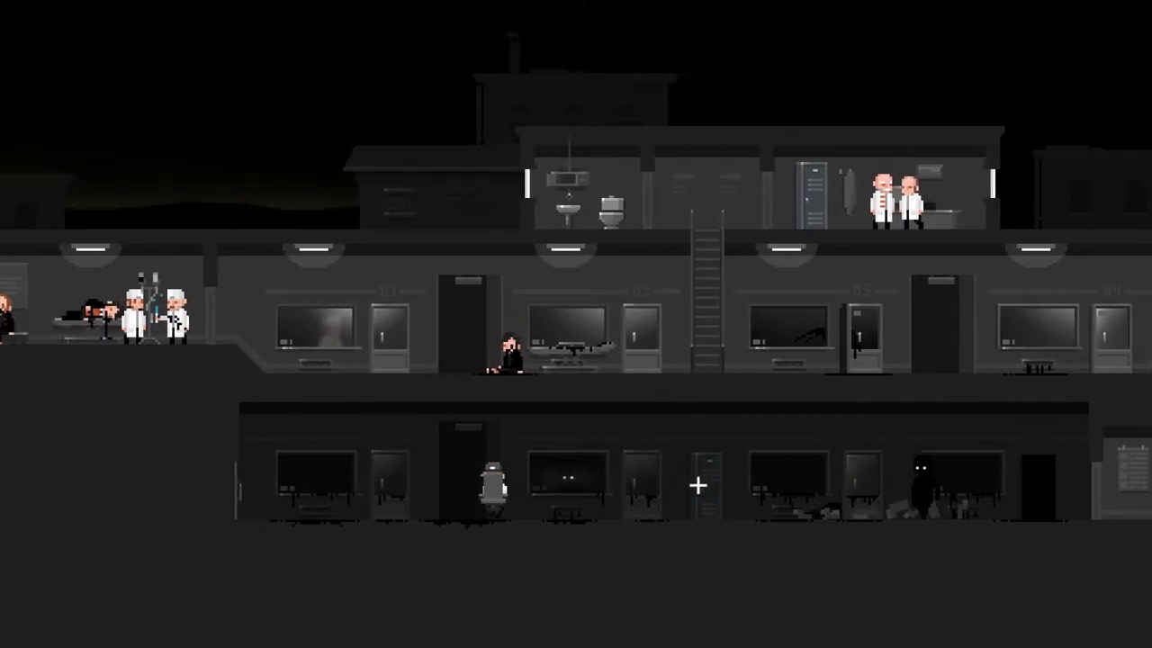
{"action": "key", "text": "a"}
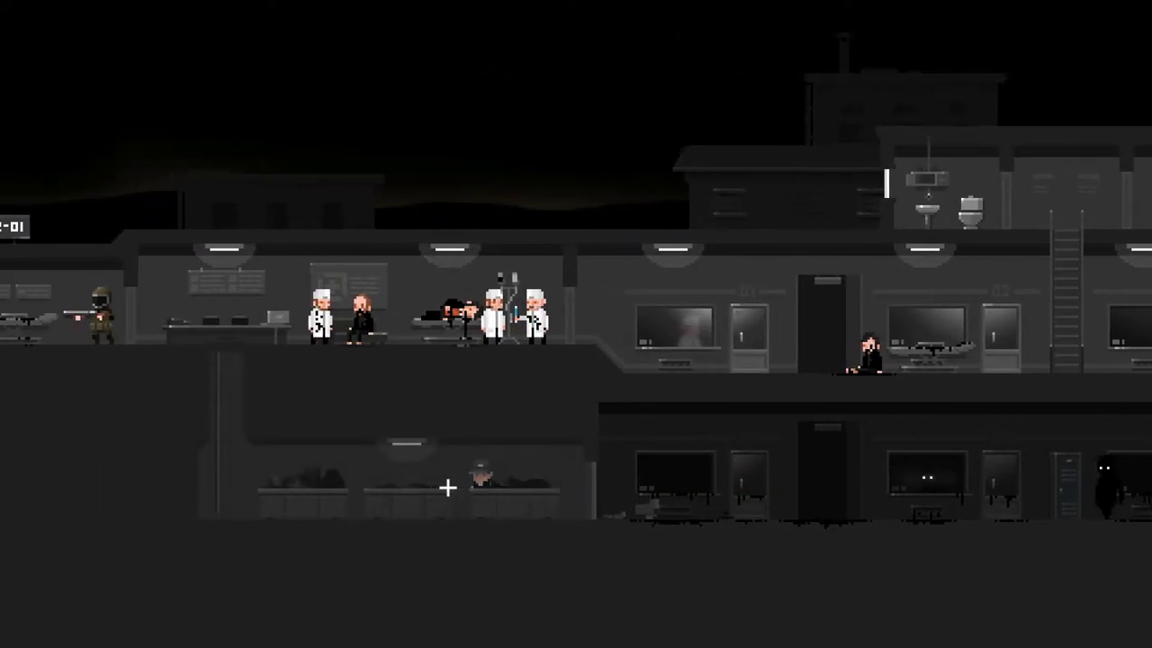
{"action": "key", "text": "a"}
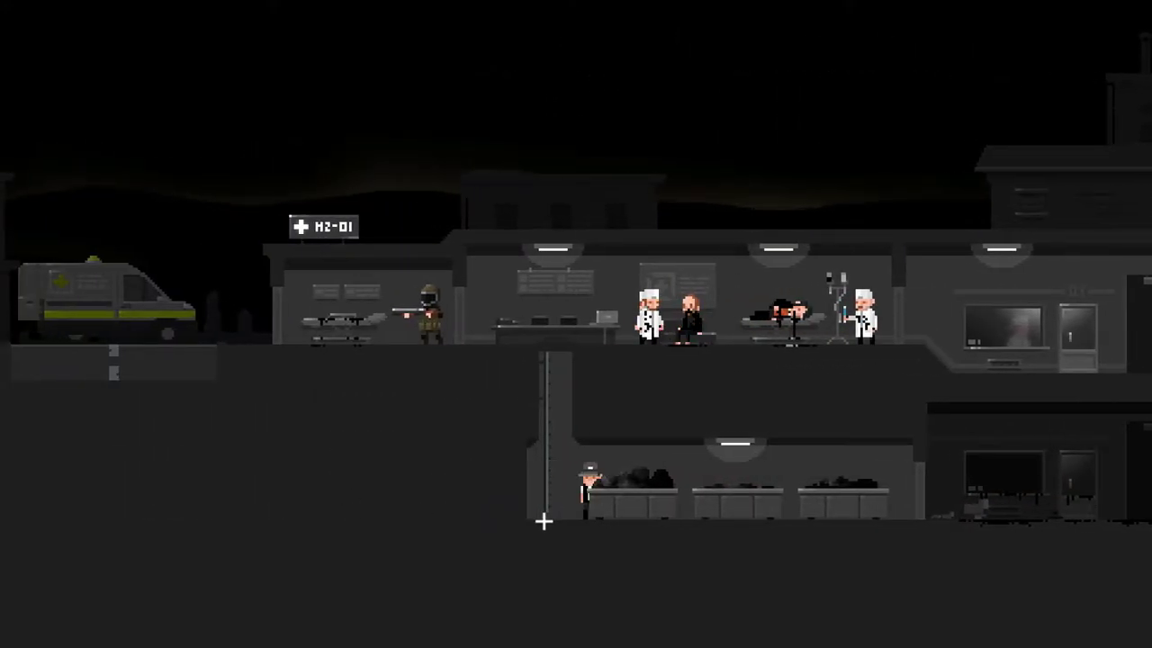
{"action": "key", "text": "w"}
{"action": "key", "text": "w"}
Head left past the soldier and through the building to read the shelter letter
{"action": "key", "text": "a"}
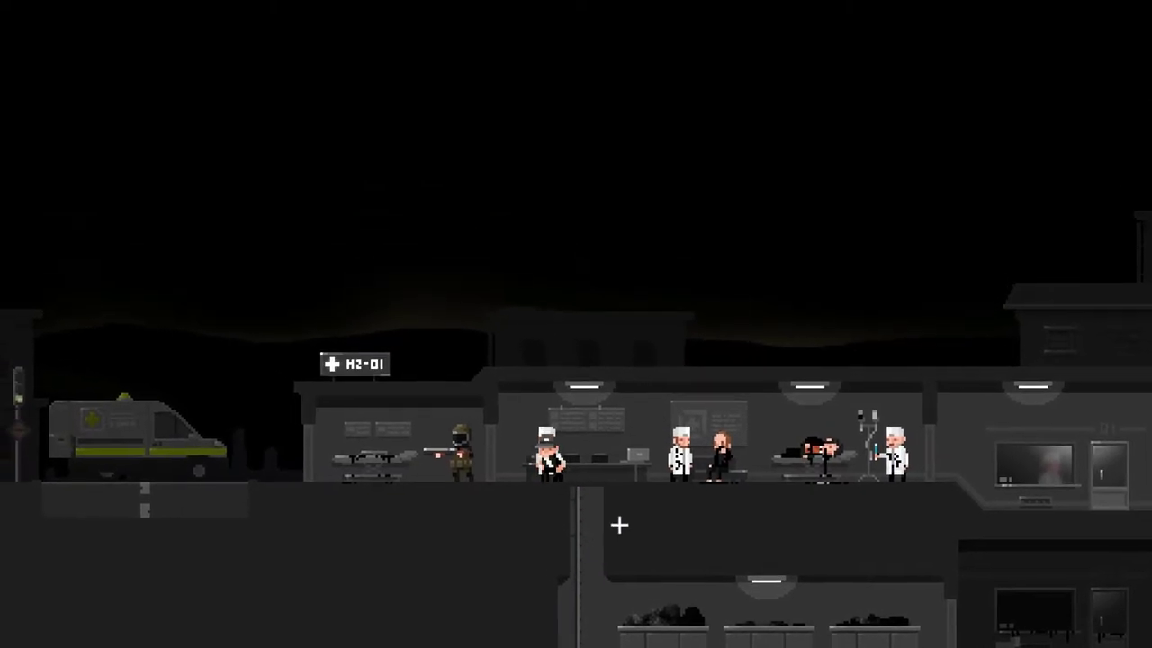
{"action": "key", "text": "a"}
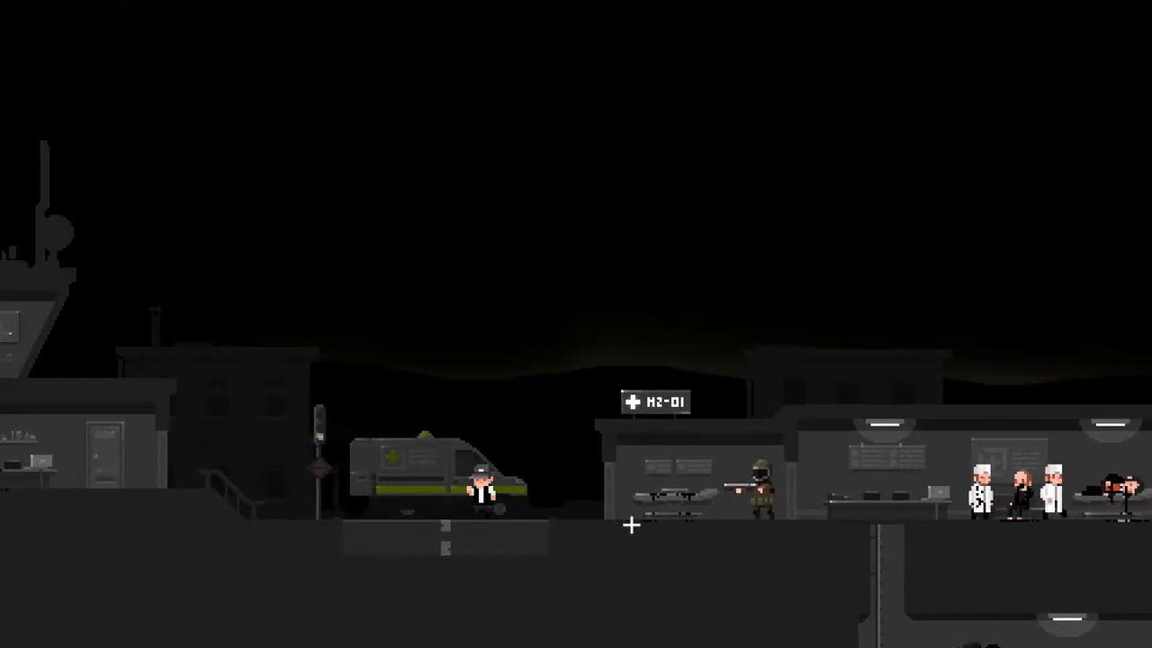
{"action": "key", "text": "a"}
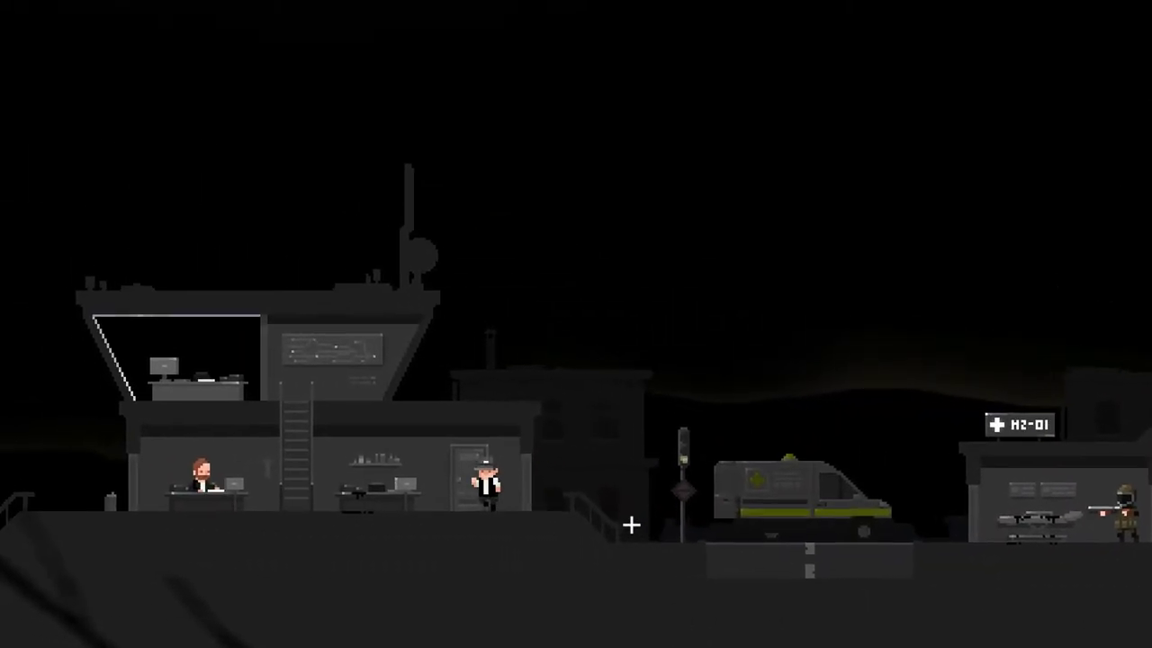
{"action": "key", "text": "a"}
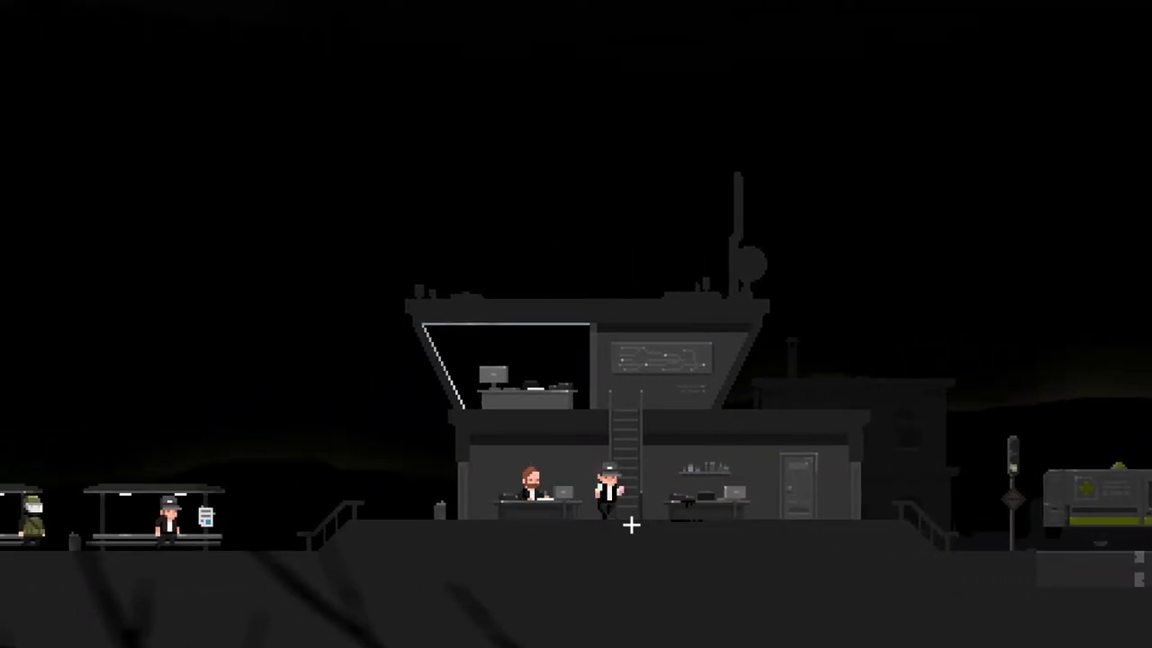
{"action": "key", "text": "a"}
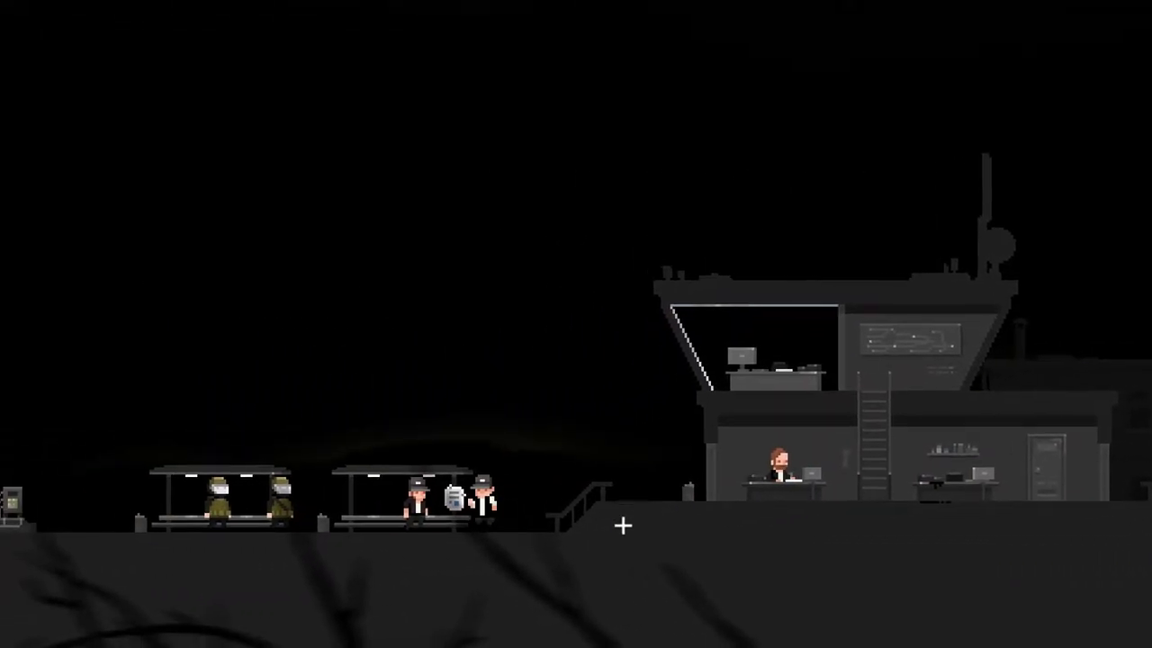
{"action": "key", "text": "e"}
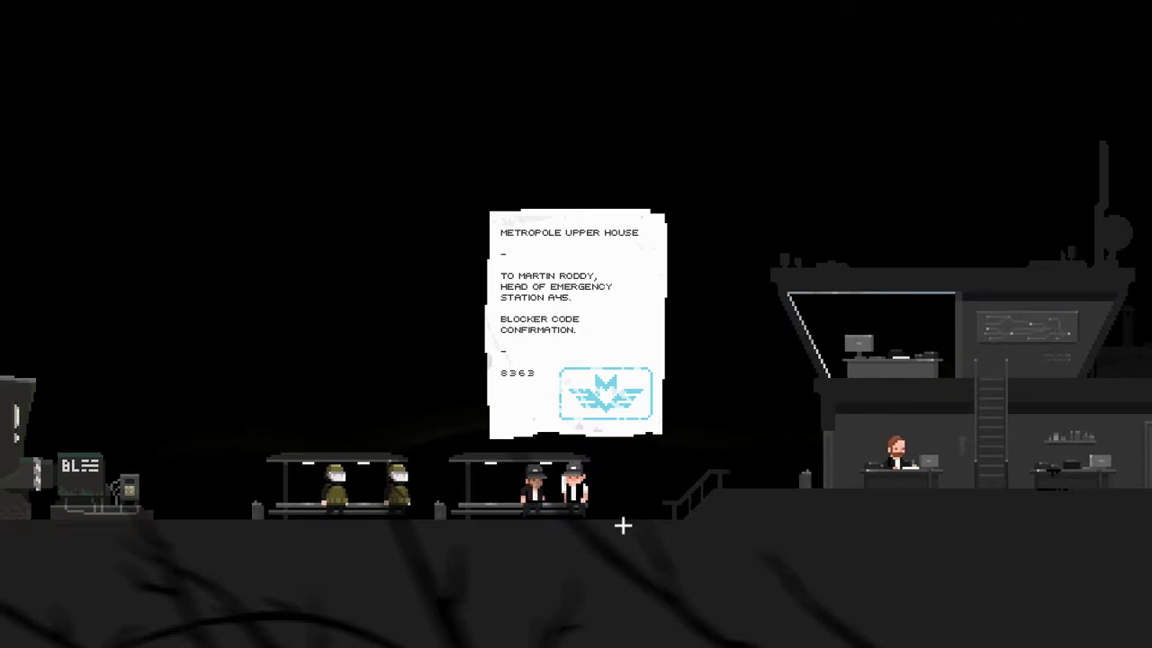
{"action": "key", "text": "e"}
Return to the building and talk with the feverish man
{"action": "key", "text": "d"}
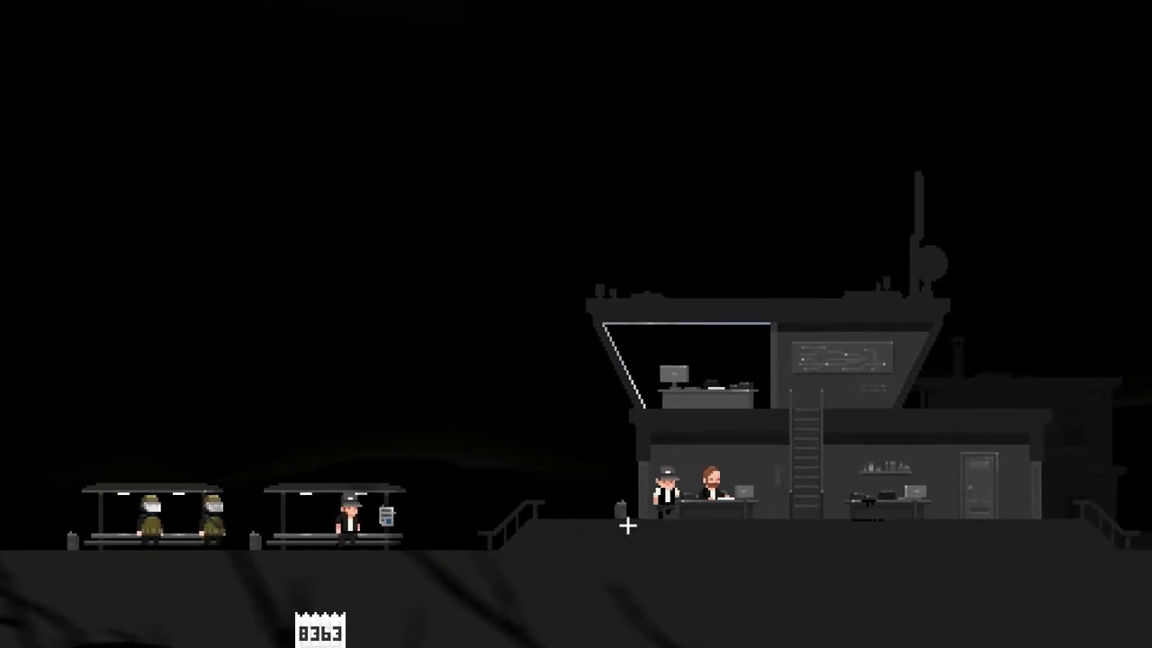
{"action": "key", "text": "d"}
{"action": "key", "text": "e"}
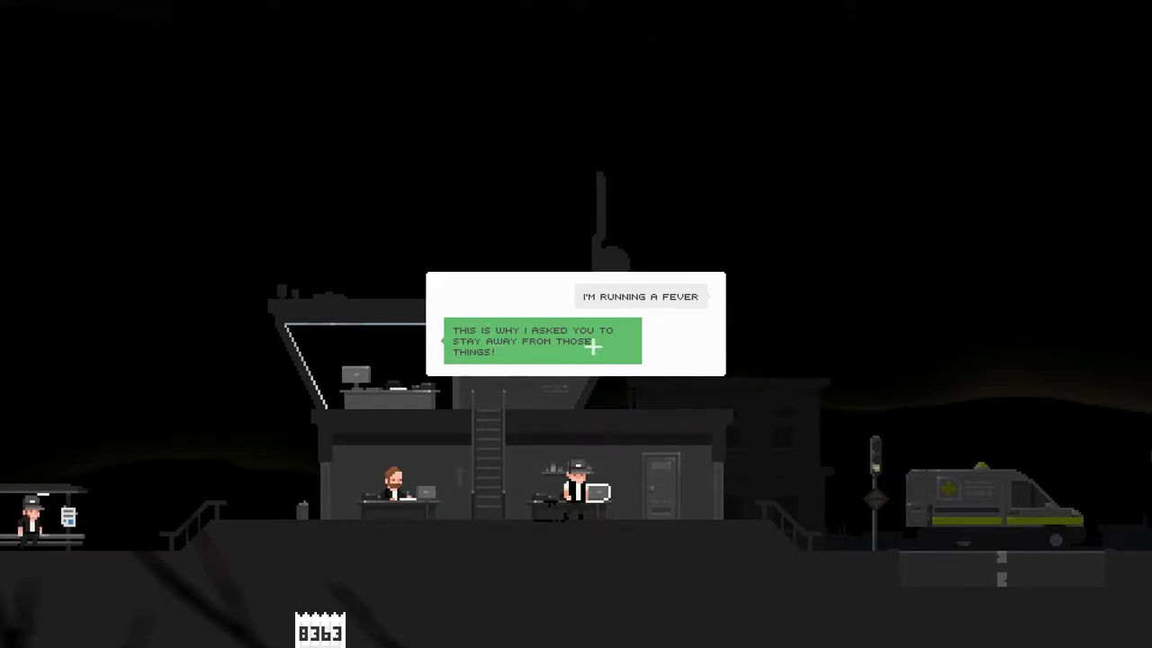
{"action": "key", "text": "e"}
Walk left past the passengers and shelters to the train's blocker terminal
{"action": "key", "text": "a"}
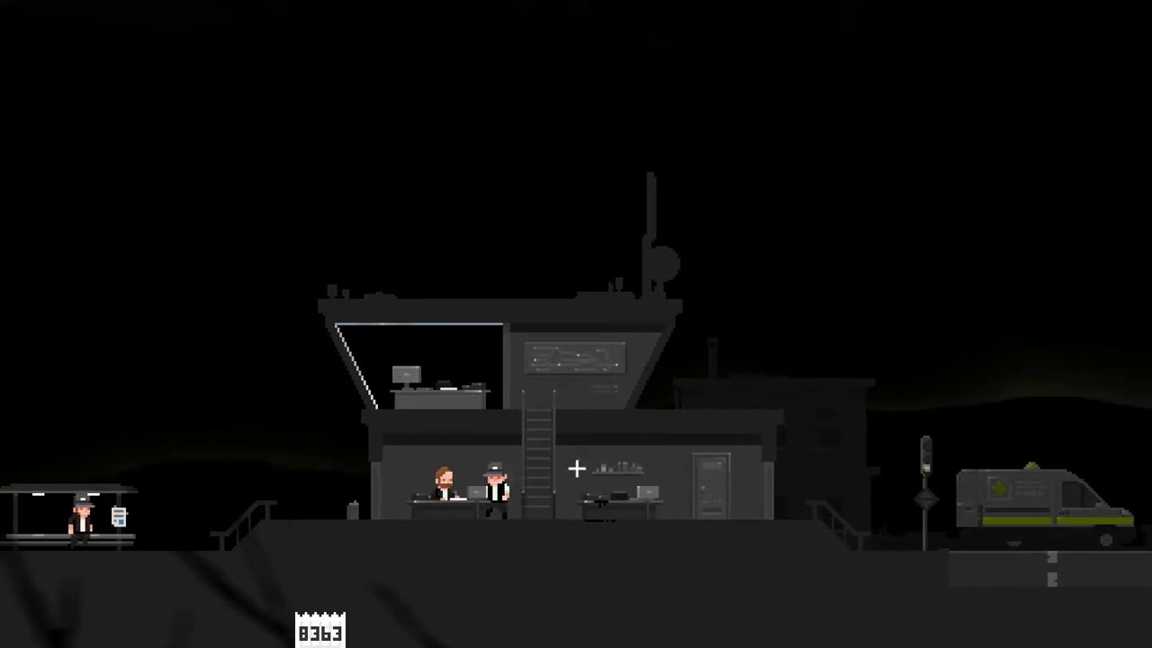
{"action": "key", "text": "a"}
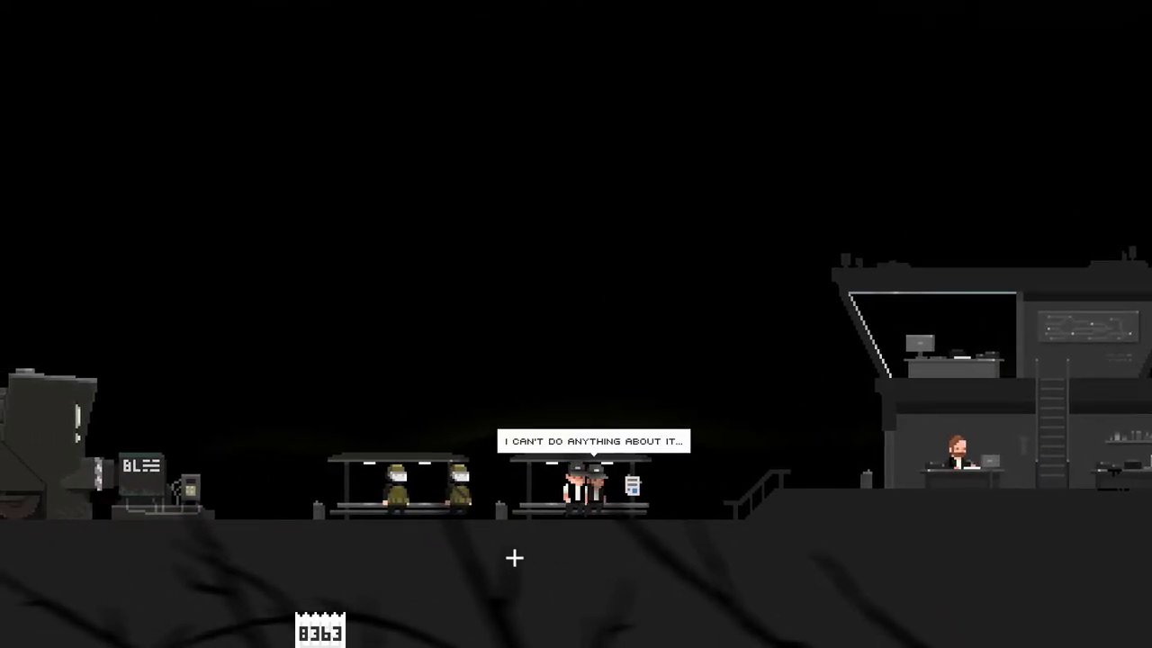
{"action": "key", "text": "a"}
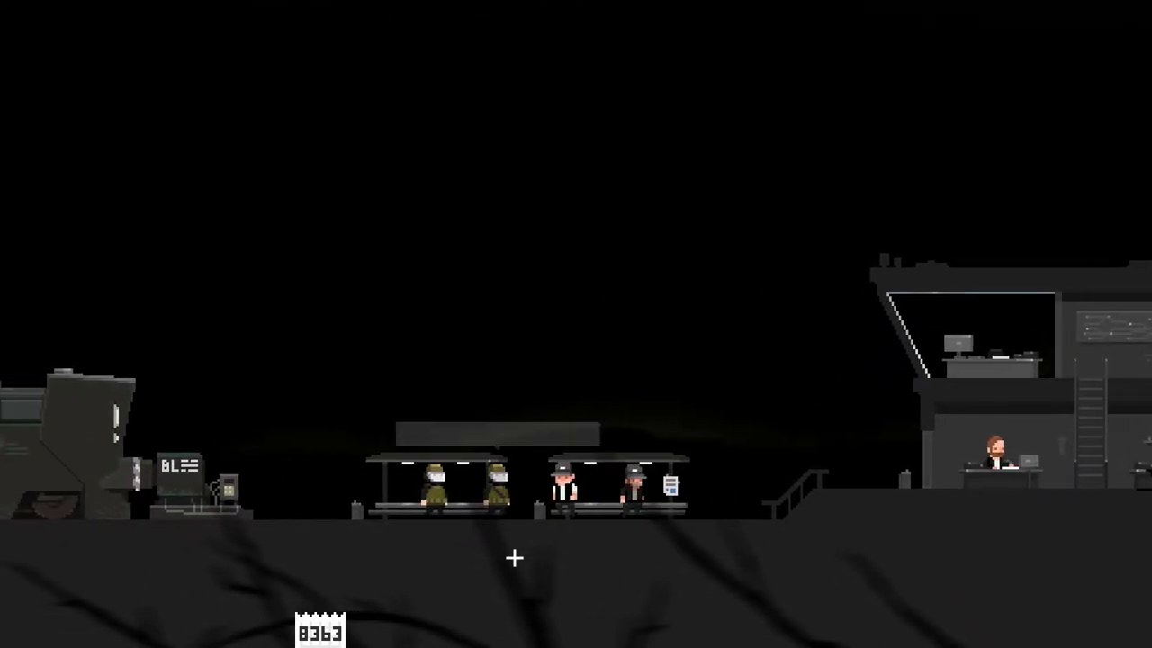
{"action": "key", "text": "a"}
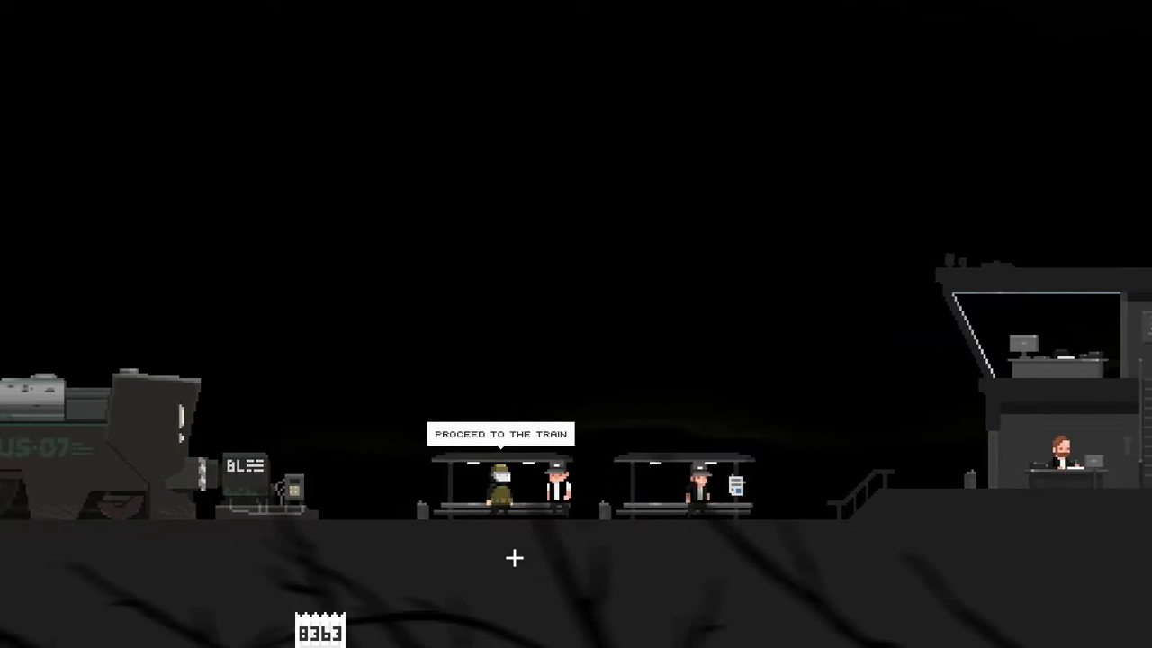
{"action": "key", "text": "a"}
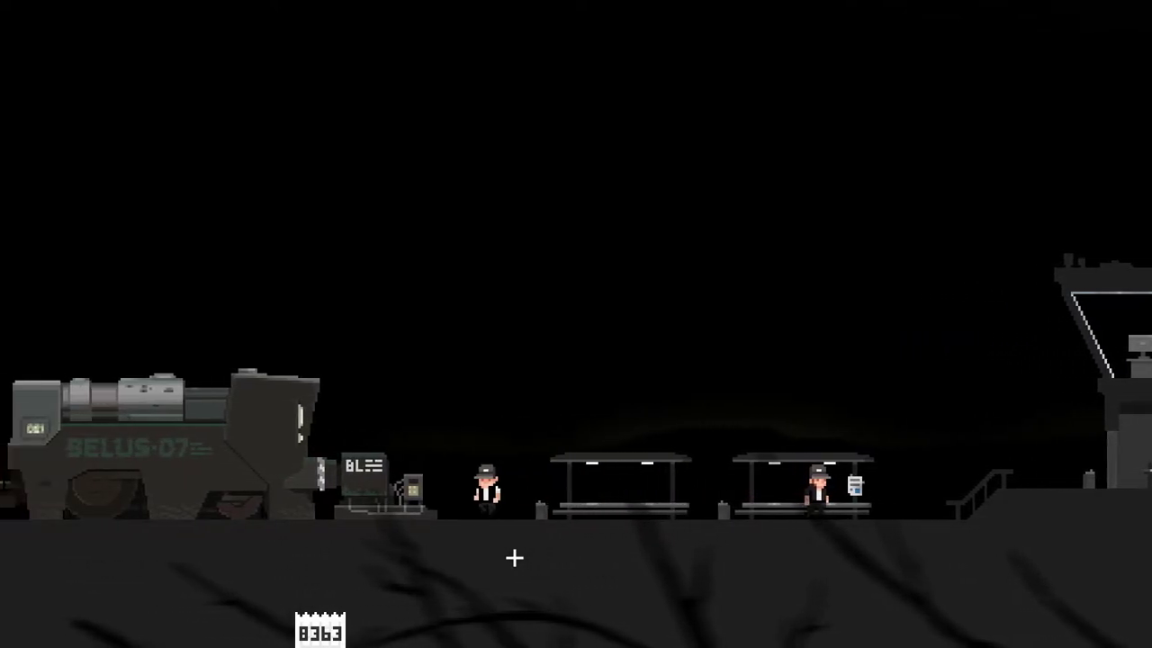
Finish entering blocker code 8363, close the keypad, and board the locomotive
{"action": "key", "text": "a"}
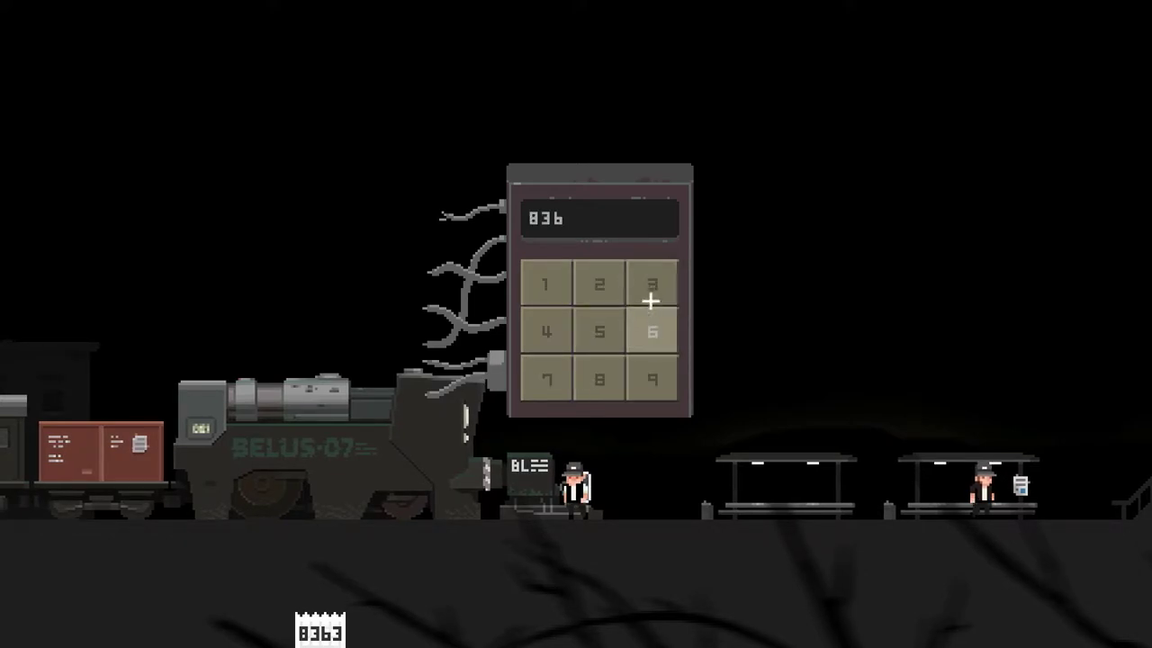
{"action": "key", "text": "a"}
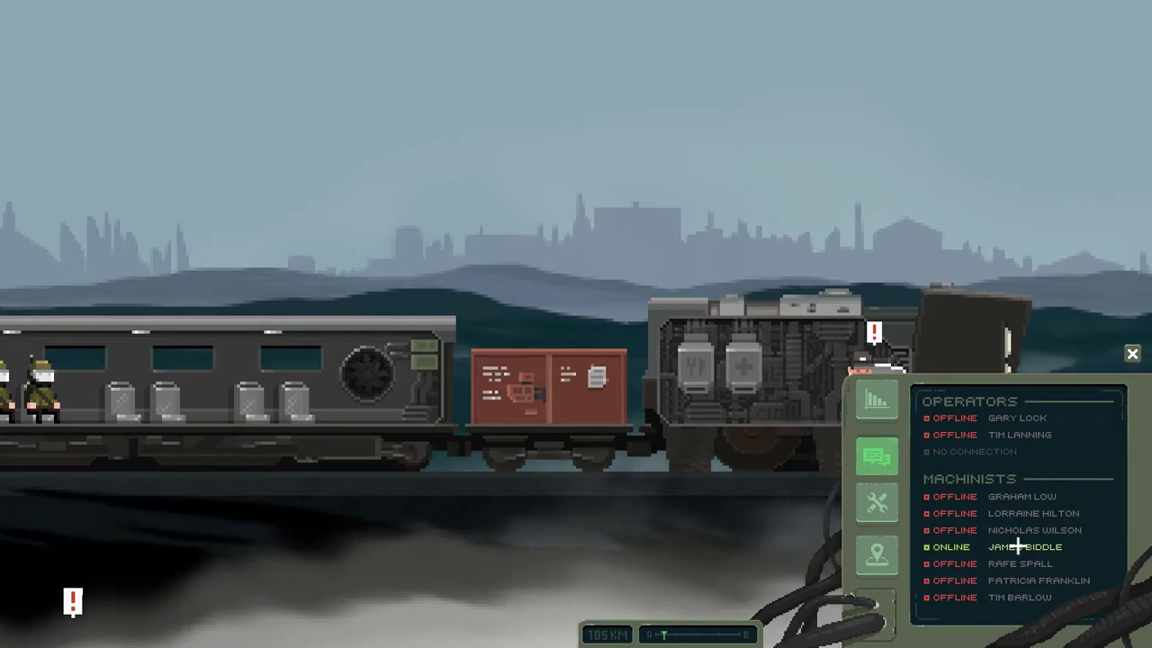
{"action": "left_click", "coordinate": [1026, 553]}
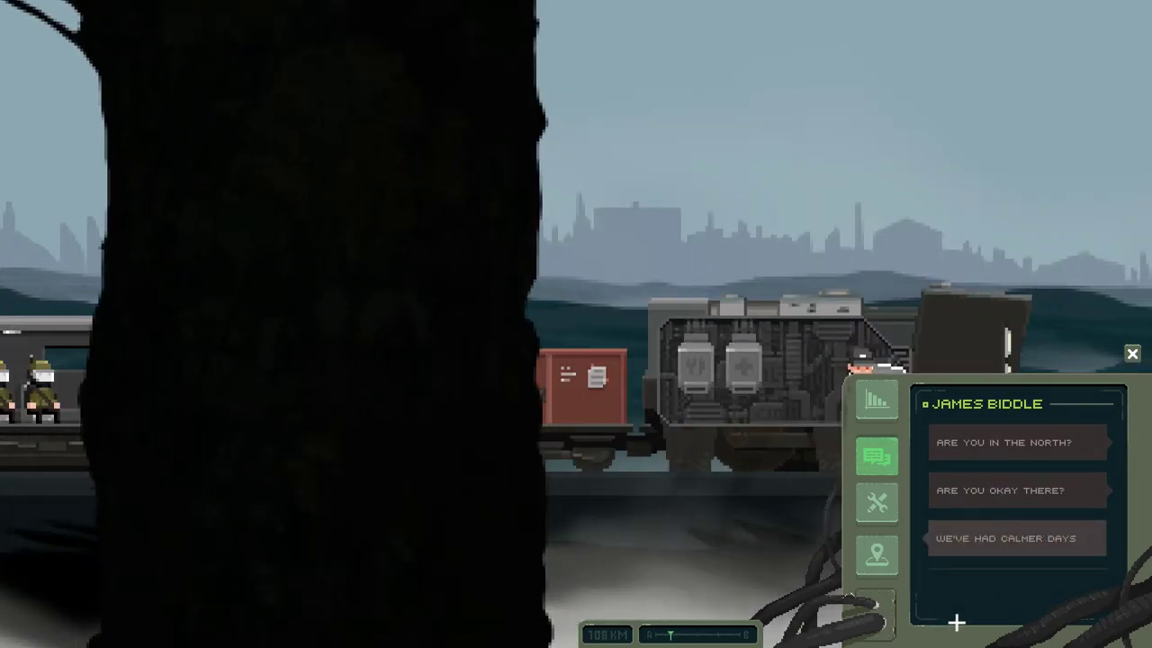
{"action": "left_click", "coordinate": [959, 624]}
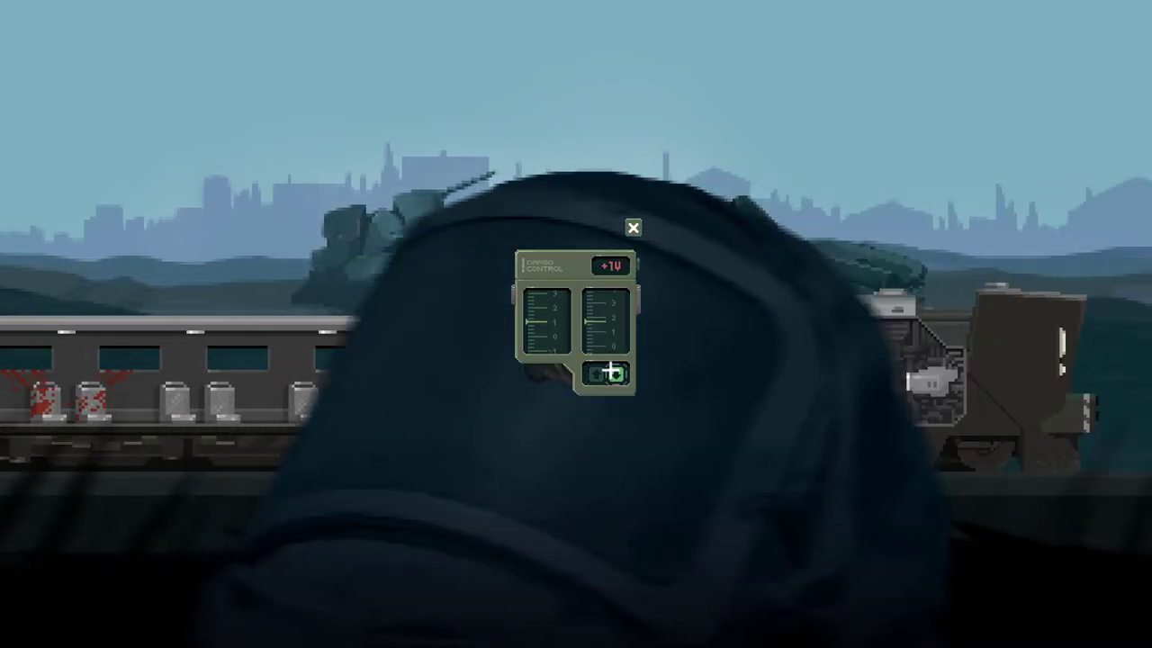
{"action": "left_click", "coordinate": [616, 373]}
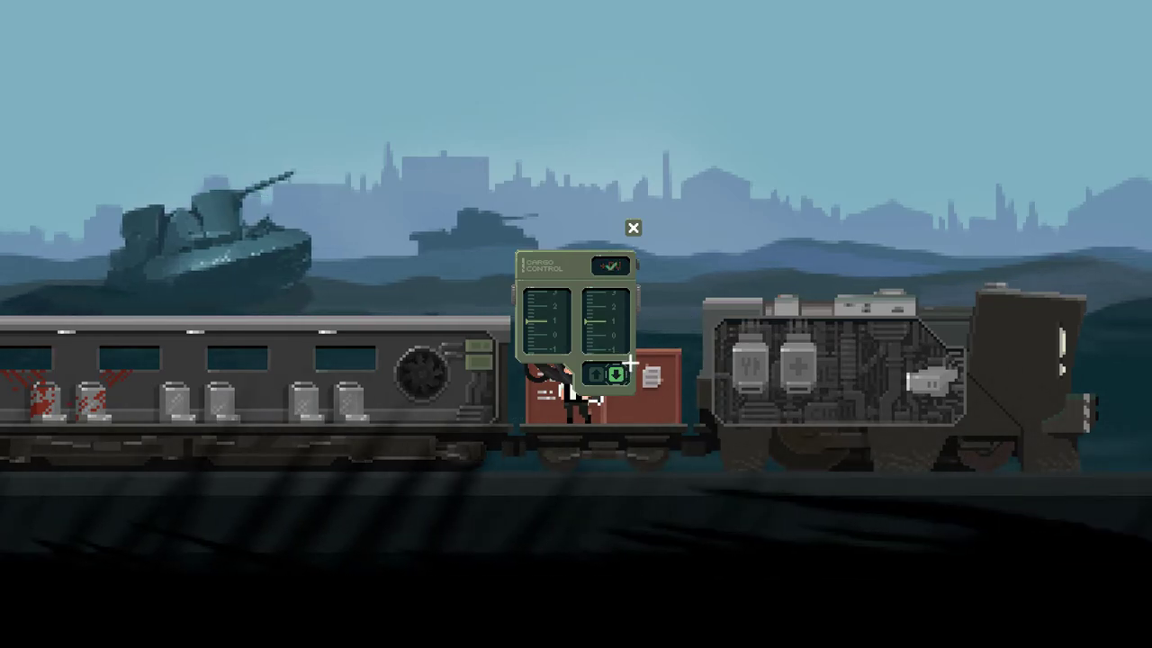
Set cargo to +0, then try the machinist contact in the crew list
{"action": "left_click", "coordinate": [632, 227]}
{"action": "left_click", "coordinate": [821, 362]}
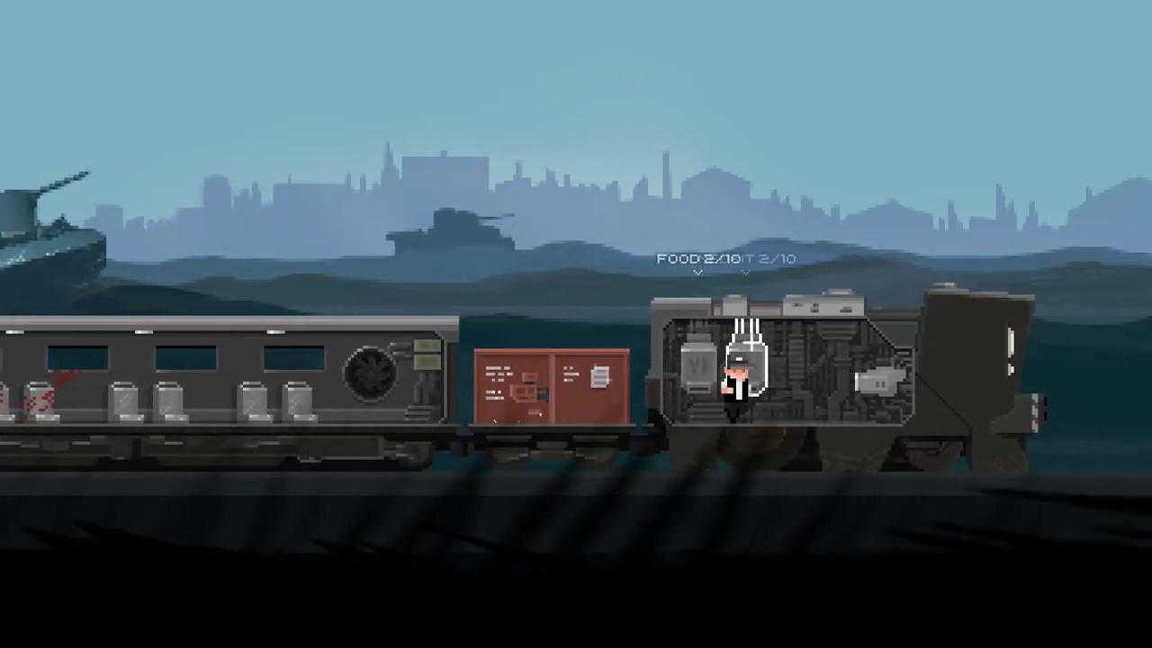
{"action": "left_click", "coordinate": [878, 382]}
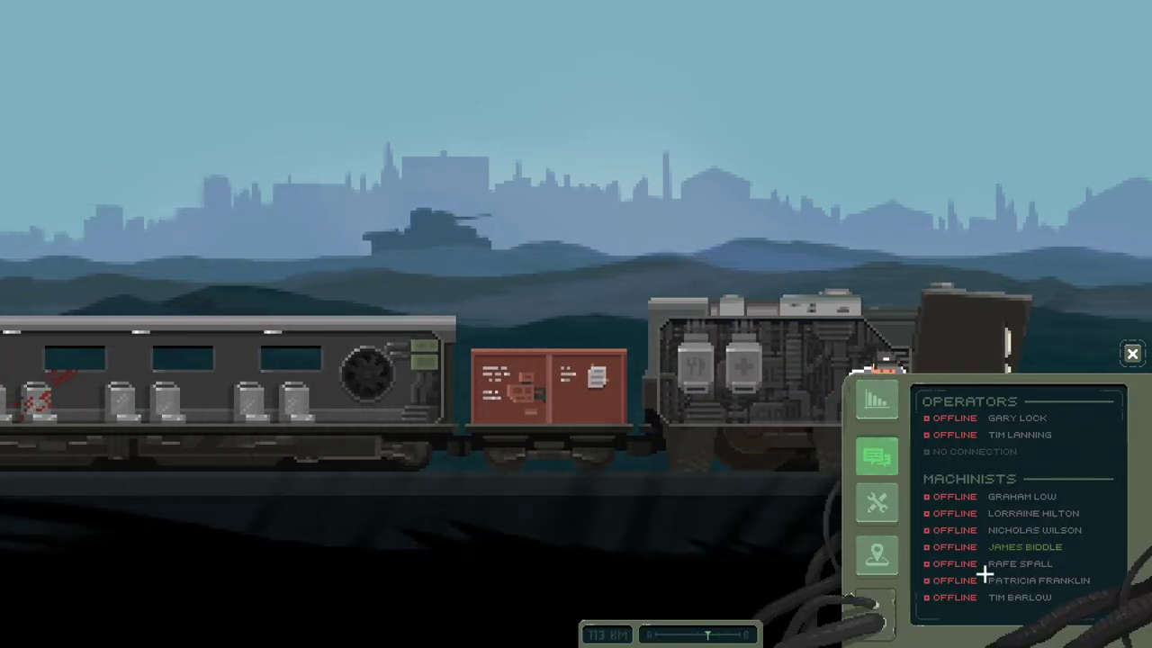
{"action": "left_click", "coordinate": [1017, 547]}
{"action": "left_click", "coordinate": [1132, 354]}
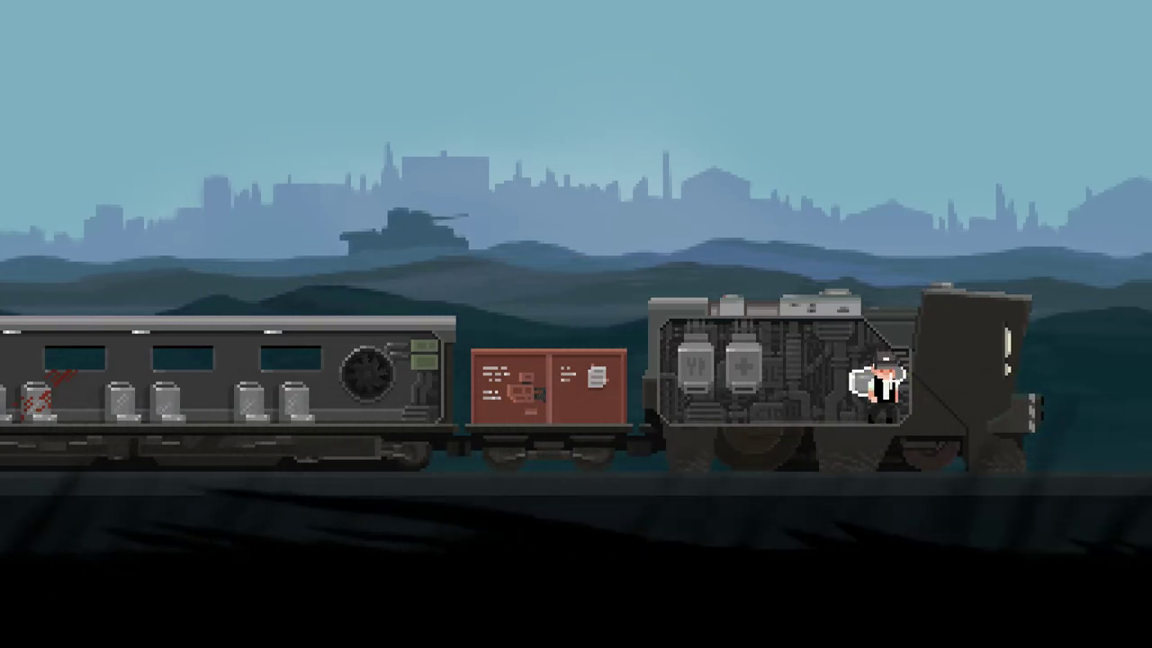
Craft a medkit in the crafting section (MEDKIT 3/10)
{"action": "left_click", "coordinate": [900, 372]}
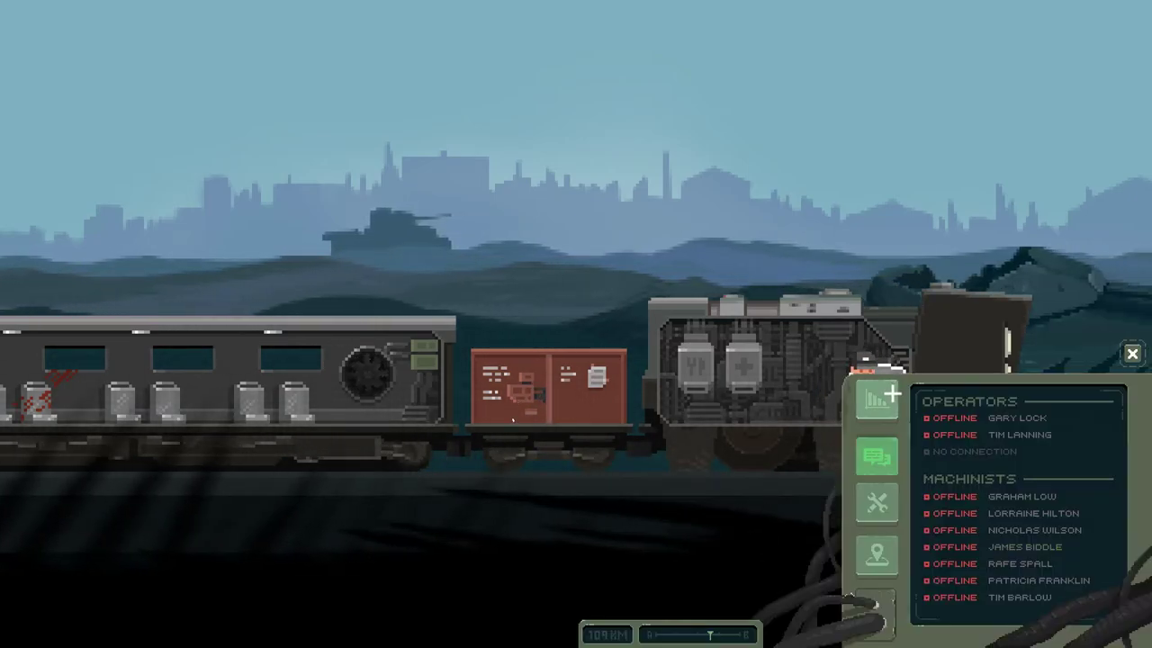
{"action": "left_click", "coordinate": [876, 506]}
{"action": "left_click", "coordinate": [975, 462]}
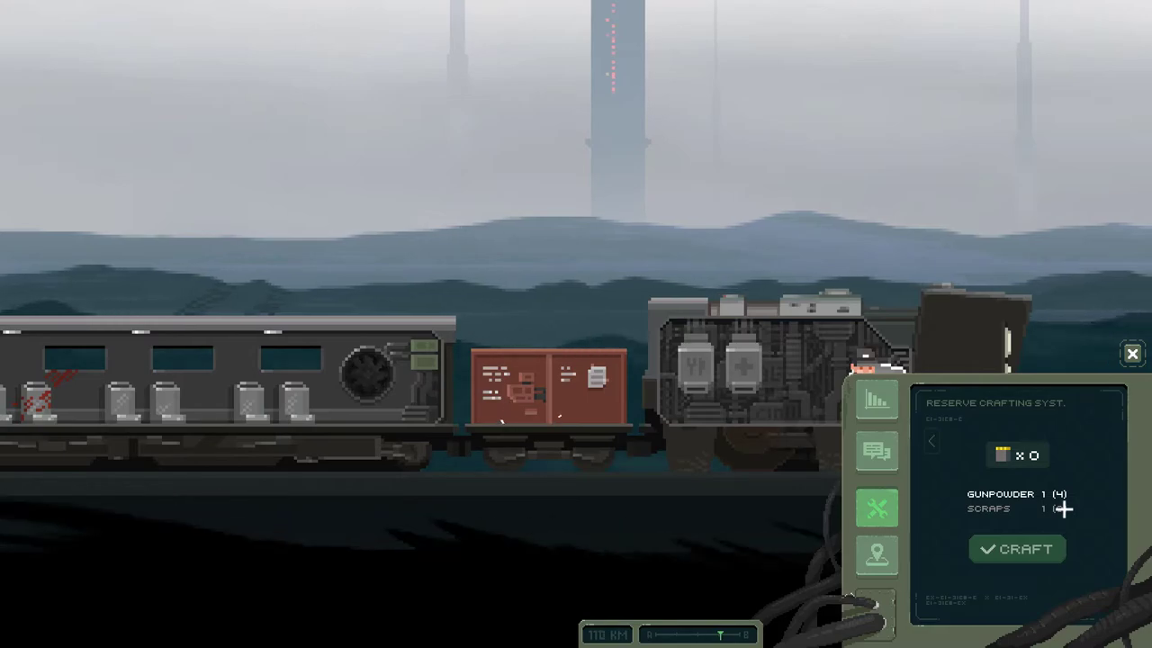
{"action": "key", "text": "Escape"}
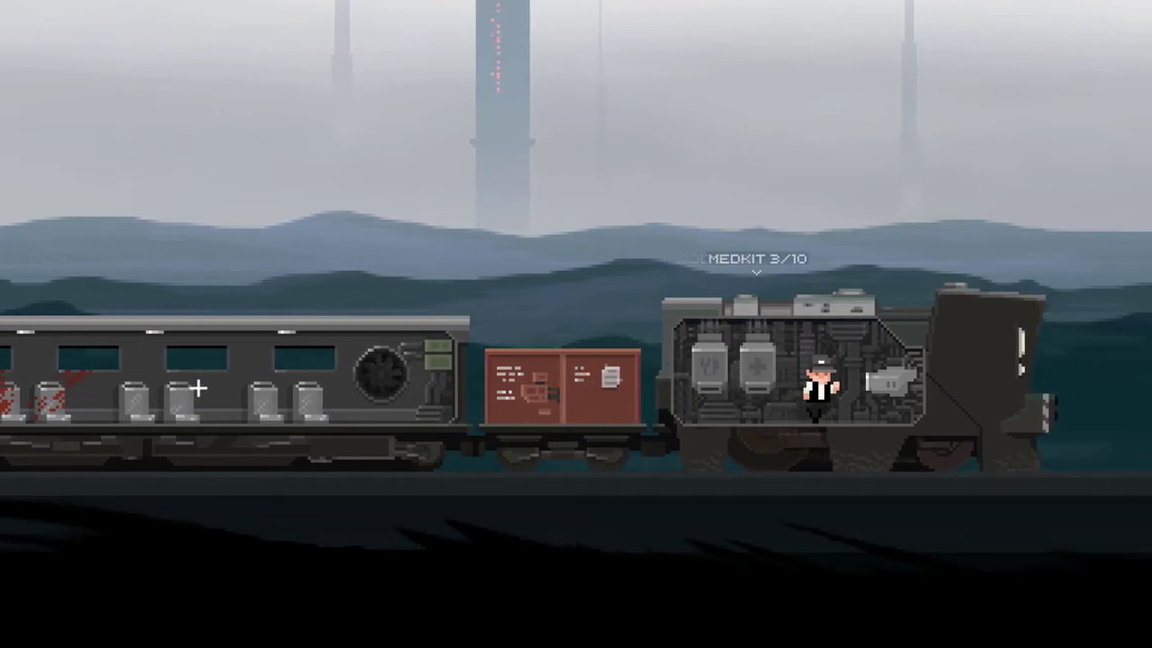
{"action": "key", "text": "d"}
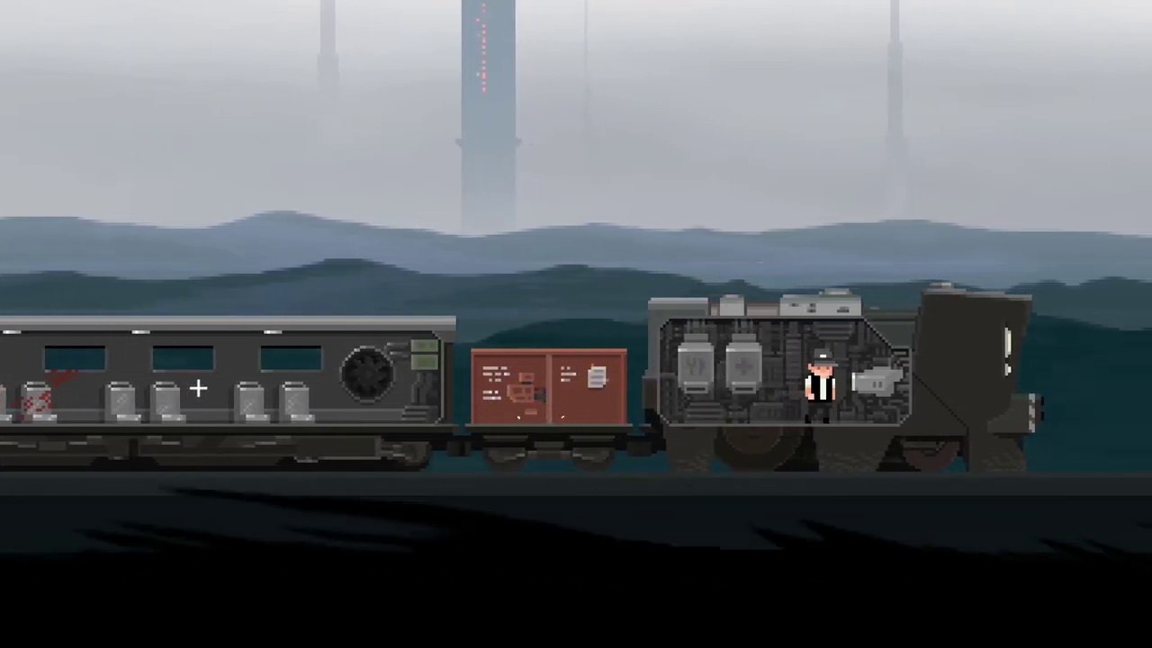
Walk back to the freight car and reopen Cargo Control as the train arrives
{"action": "key", "text": "a"}
{"action": "key", "text": "e"}
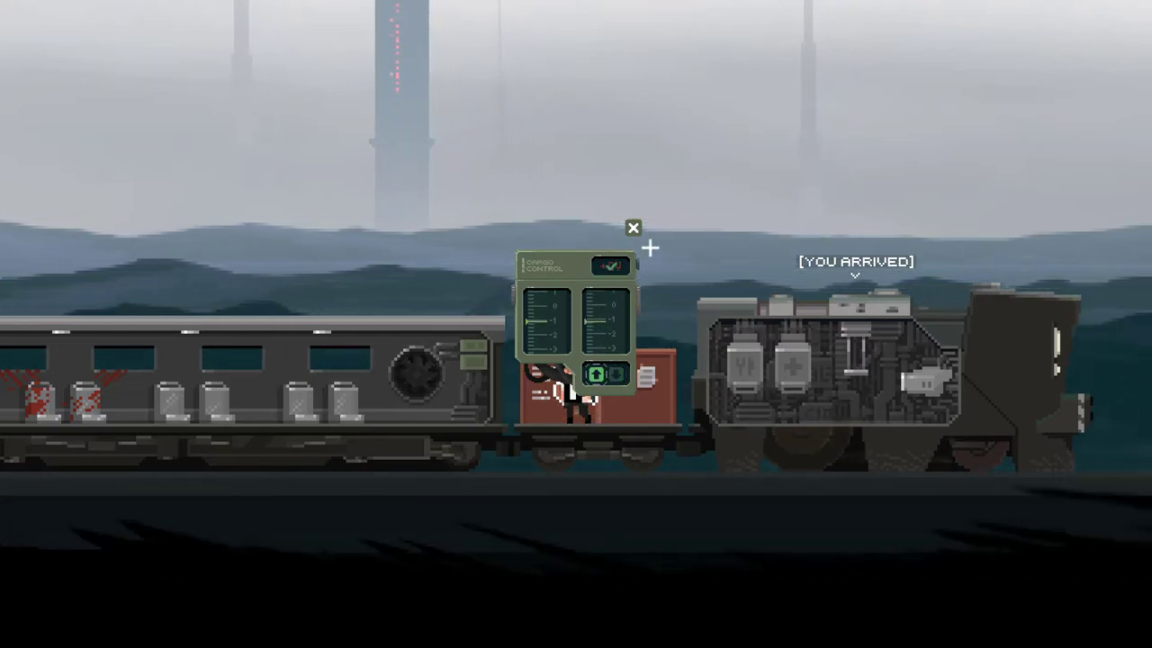
Step off at the new station, read the desk note, and take the pistol
{"action": "key", "text": "Right"}
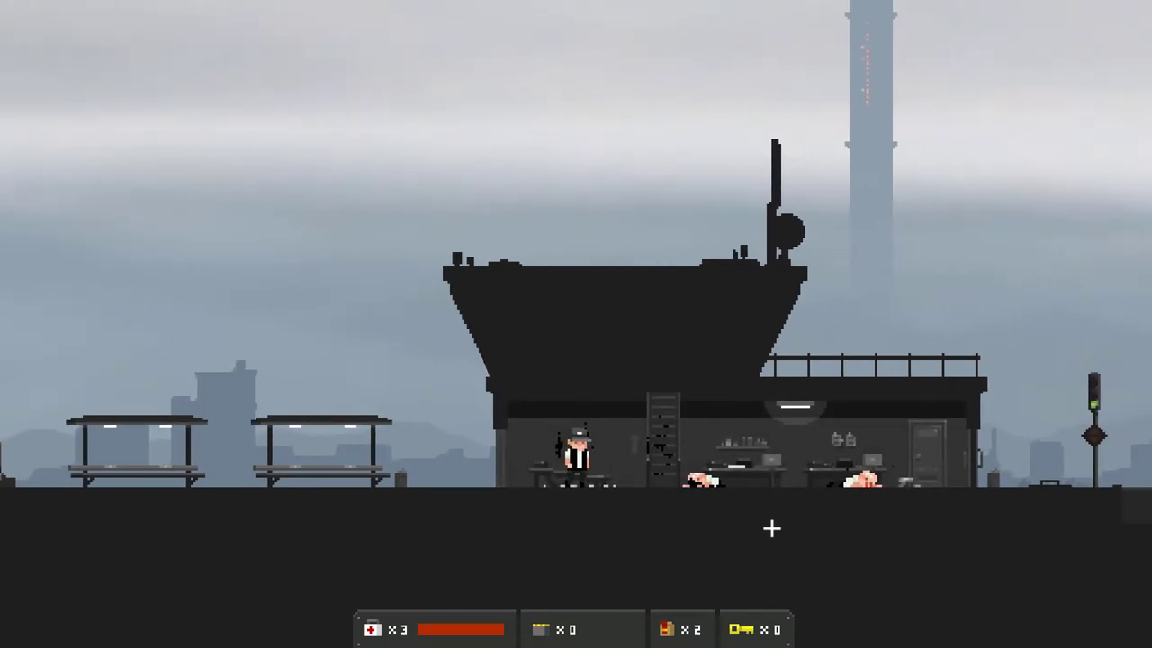
{"action": "key", "text": "Right"}
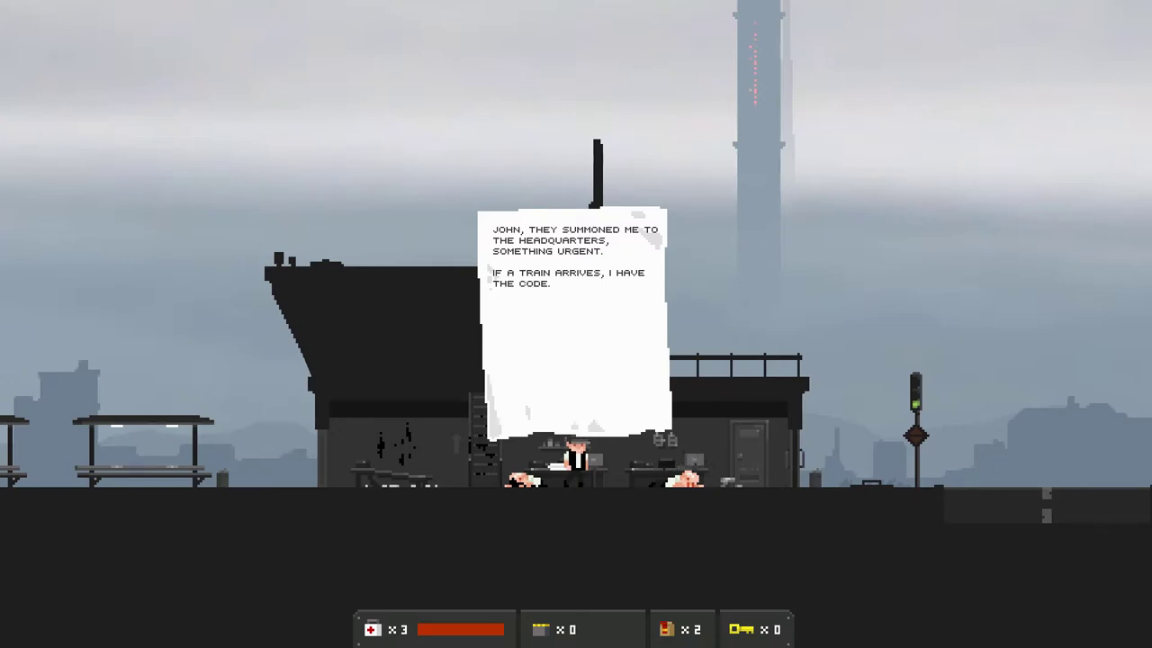
{"action": "key", "text": "Right"}
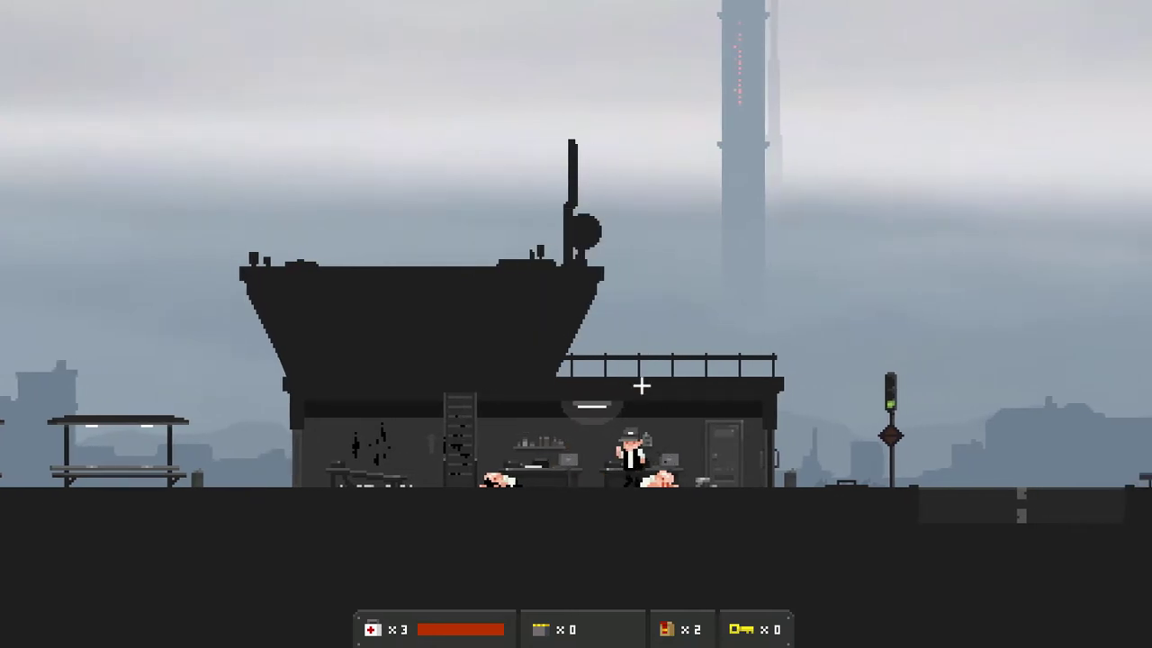
{"action": "key", "text": "Right"}
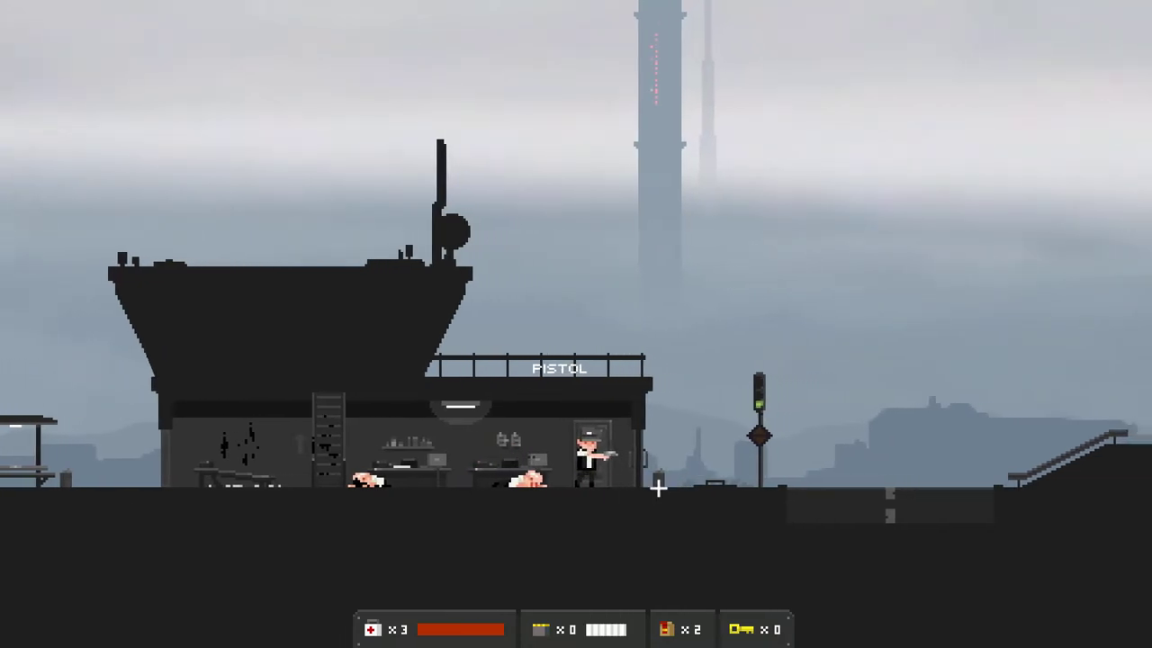
Climb upstairs for the money and train driver's uniform, then climb back down
{"action": "key", "text": "Left"}
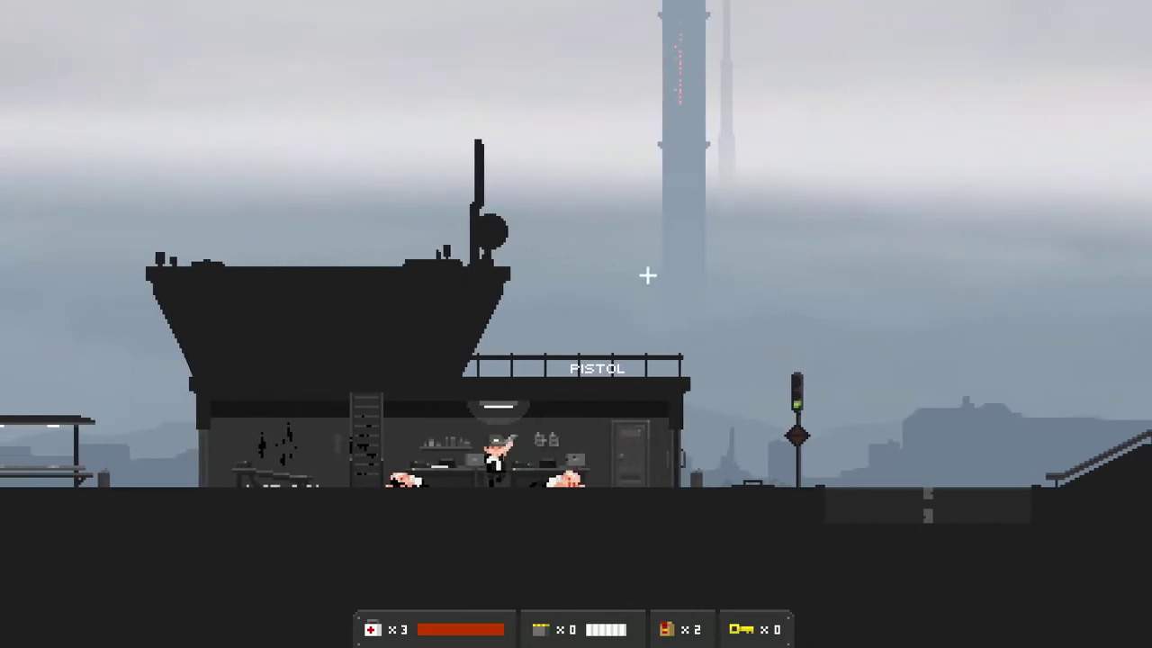
{"action": "key", "text": "Up"}
{"action": "key", "text": "Up"}
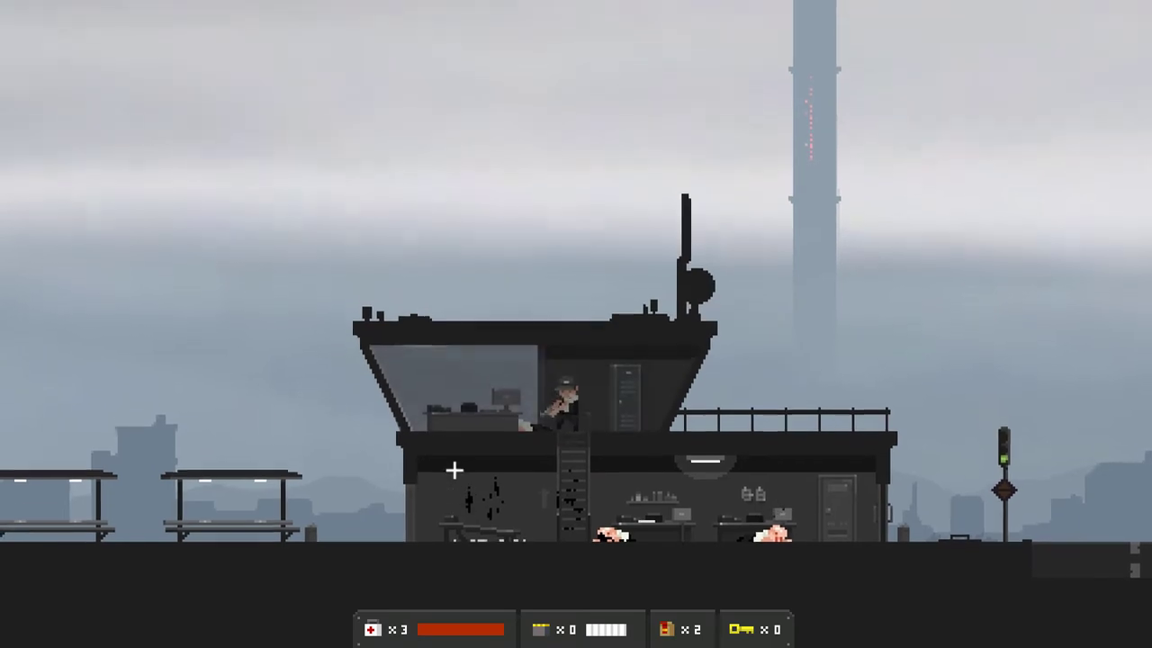
{"action": "key", "text": "Left"}
{"action": "key", "text": "Right"}
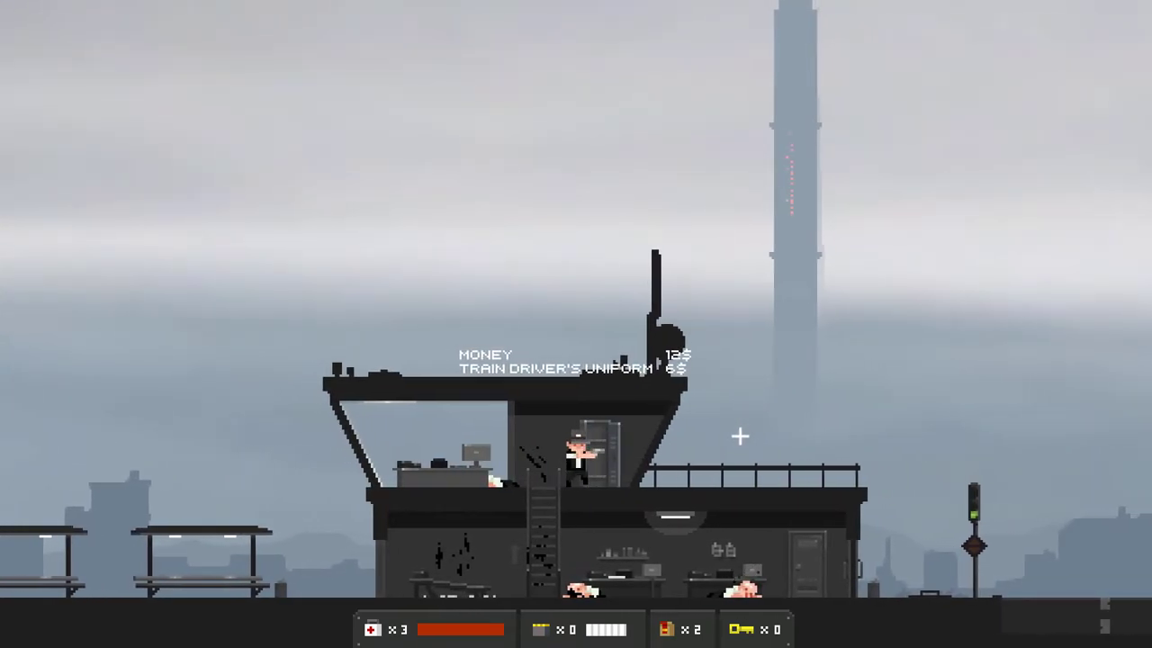
{"action": "key", "text": "Down"}
{"action": "key", "text": "Right"}
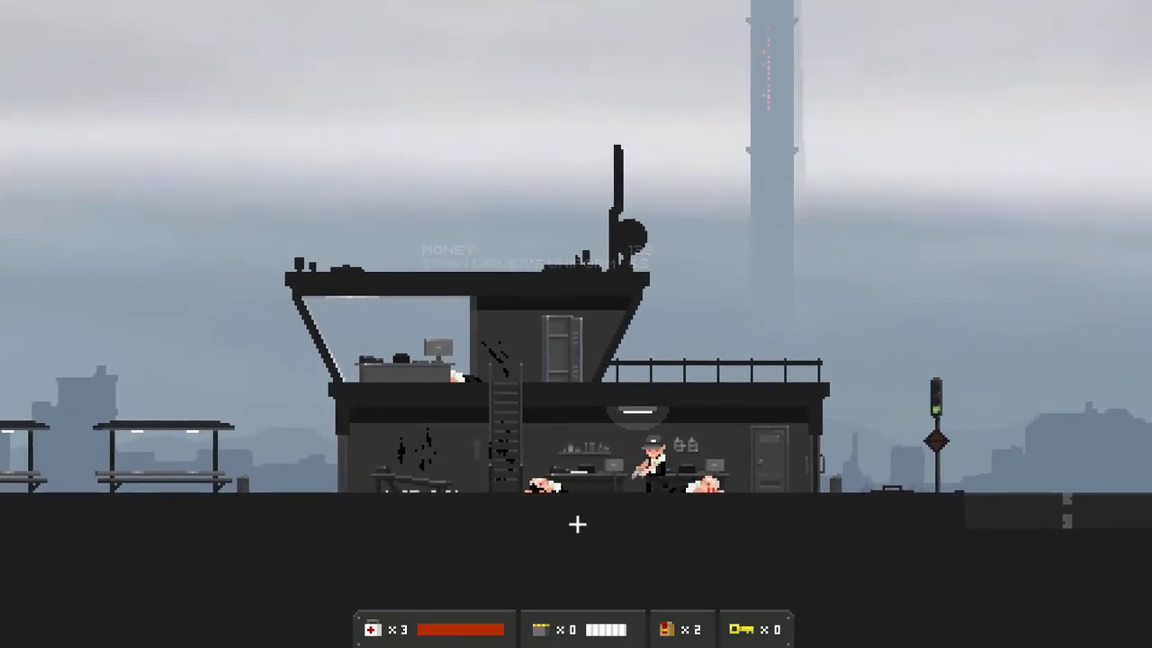
Walk past the signal post and bus shelter and read the WANTED poster
{"action": "key", "text": "Right"}
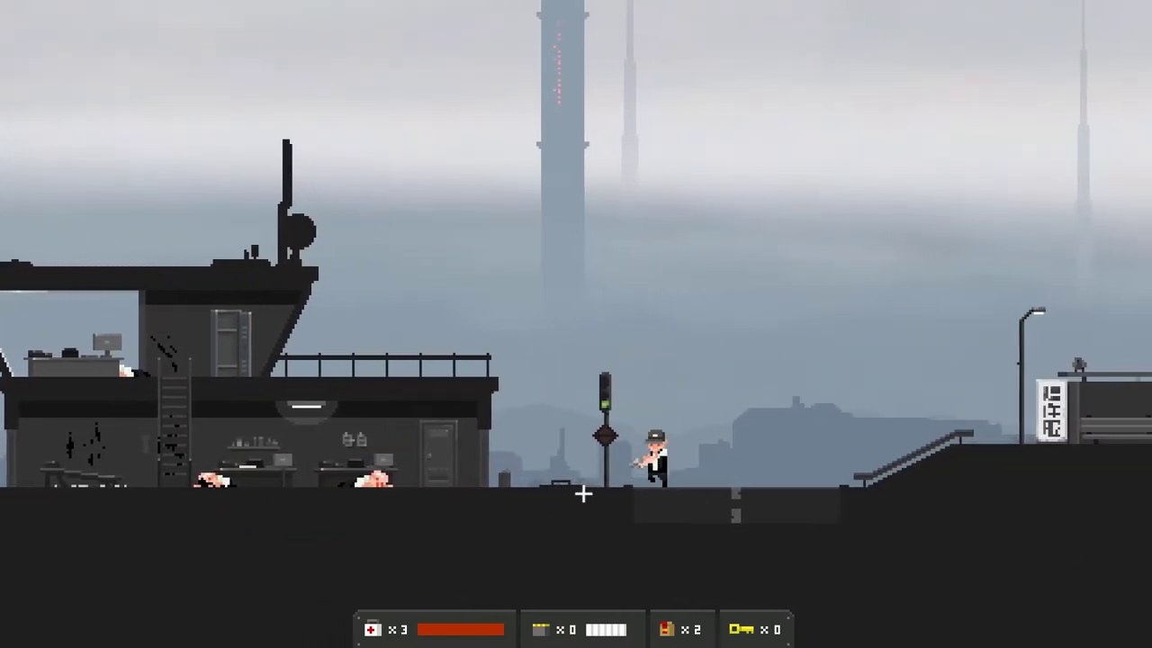
{"action": "key", "text": "Right"}
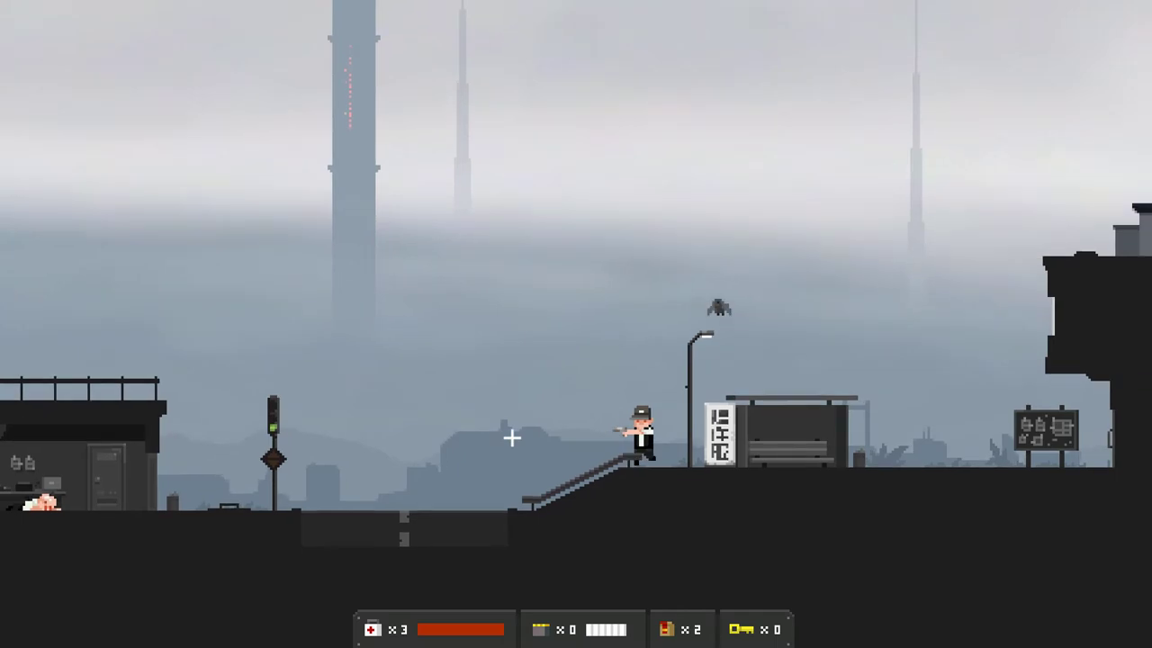
{"action": "key", "text": "Right"}
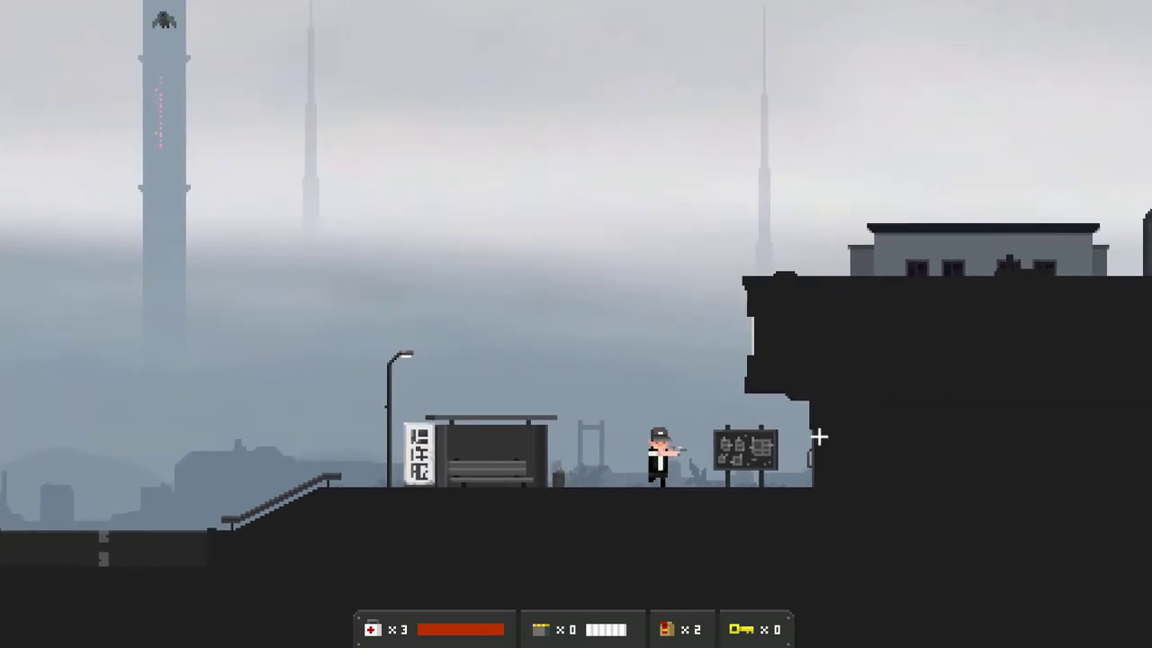
{"action": "key", "text": "e"}
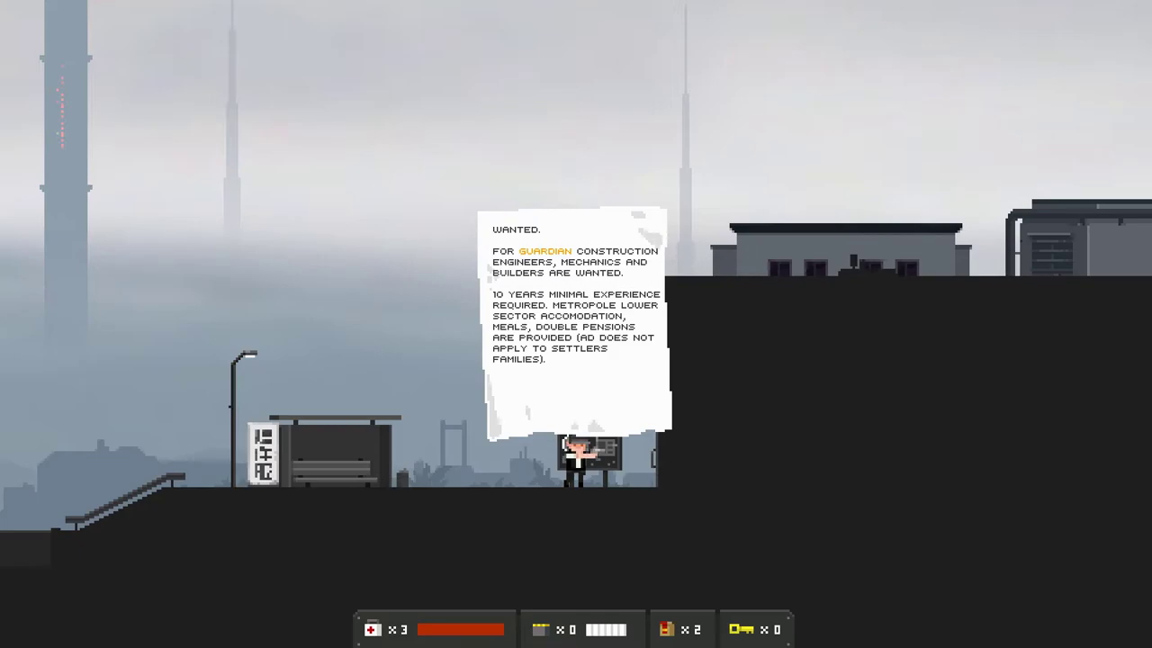
{"action": "key", "text": "Right"}
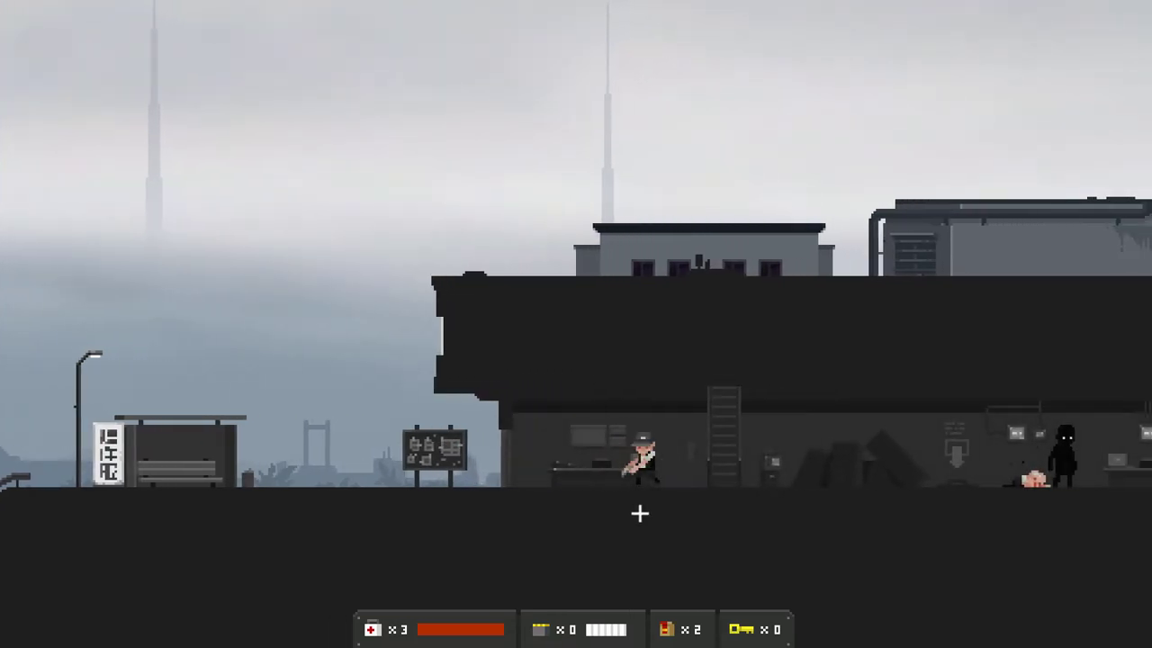
Climb to the next building's upper floor and read the current routes terminal
{"action": "key", "text": "Right"}
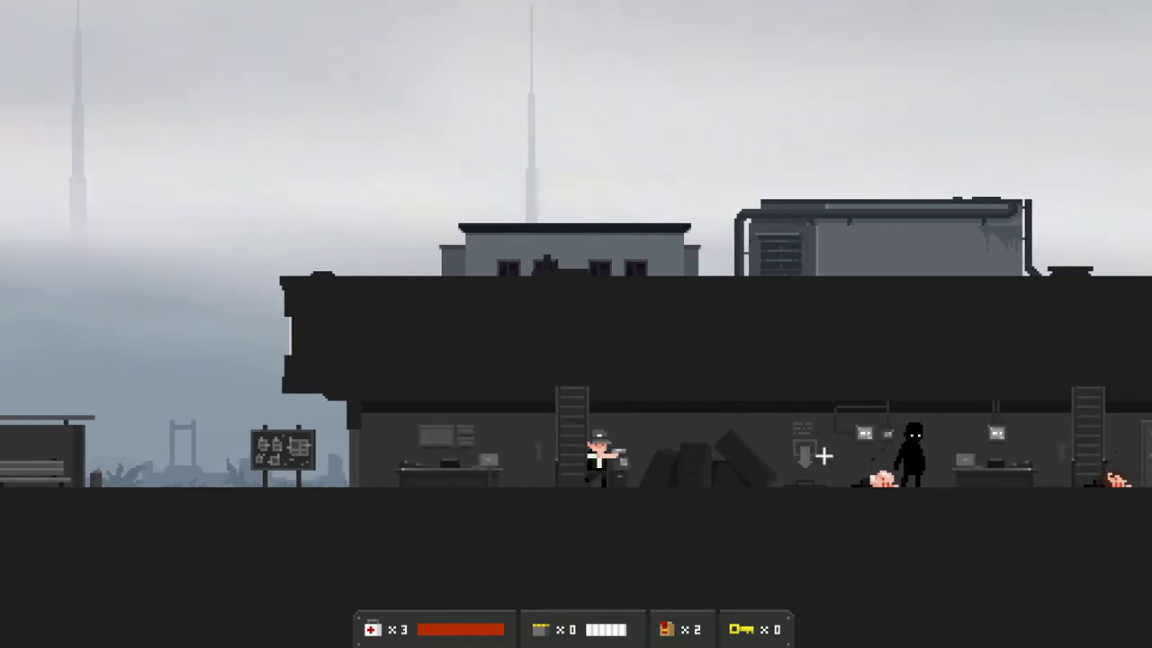
{"action": "key", "text": "Up"}
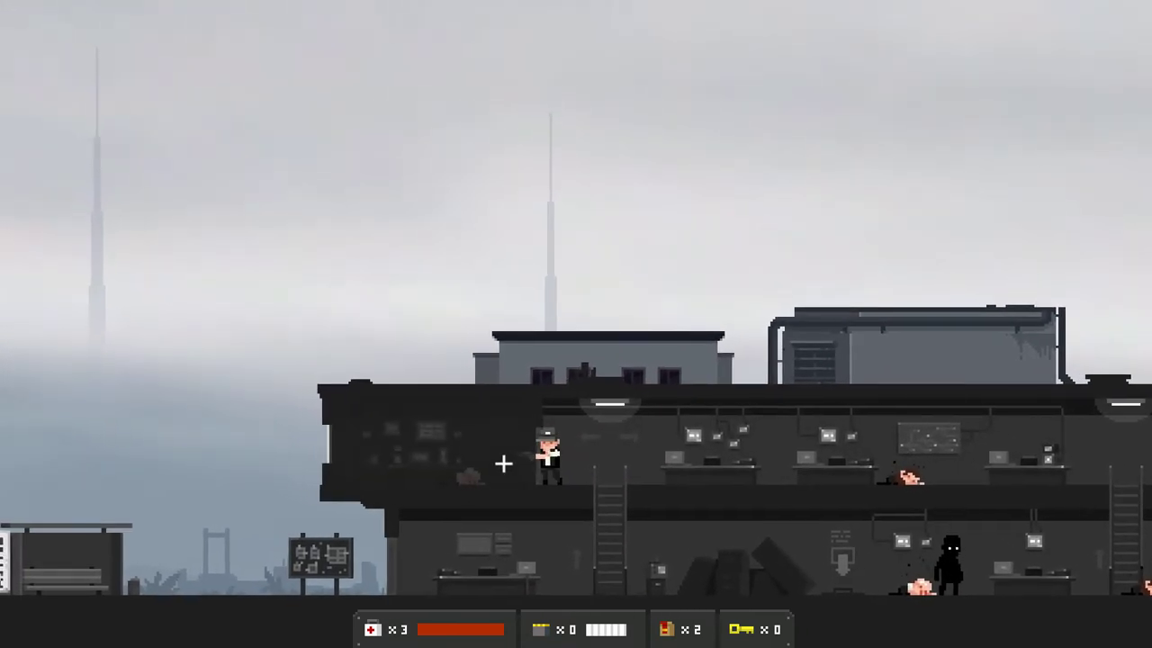
{"action": "key", "text": "Left"}
{"action": "key", "text": "Up"}
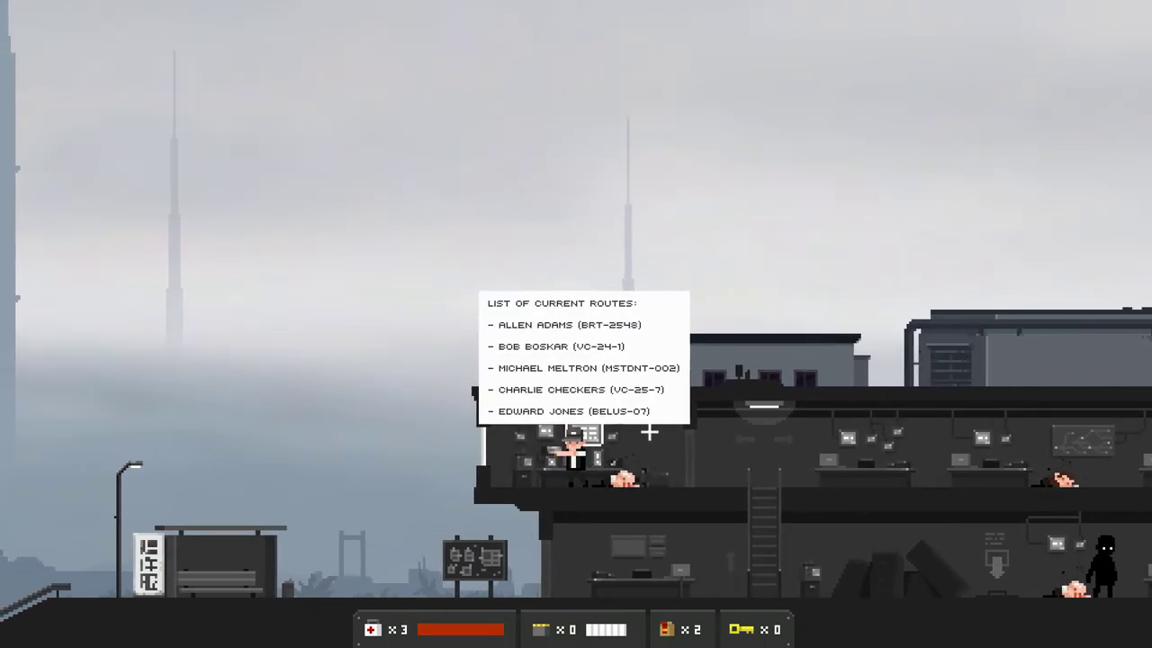
{"action": "key", "text": "Left"}
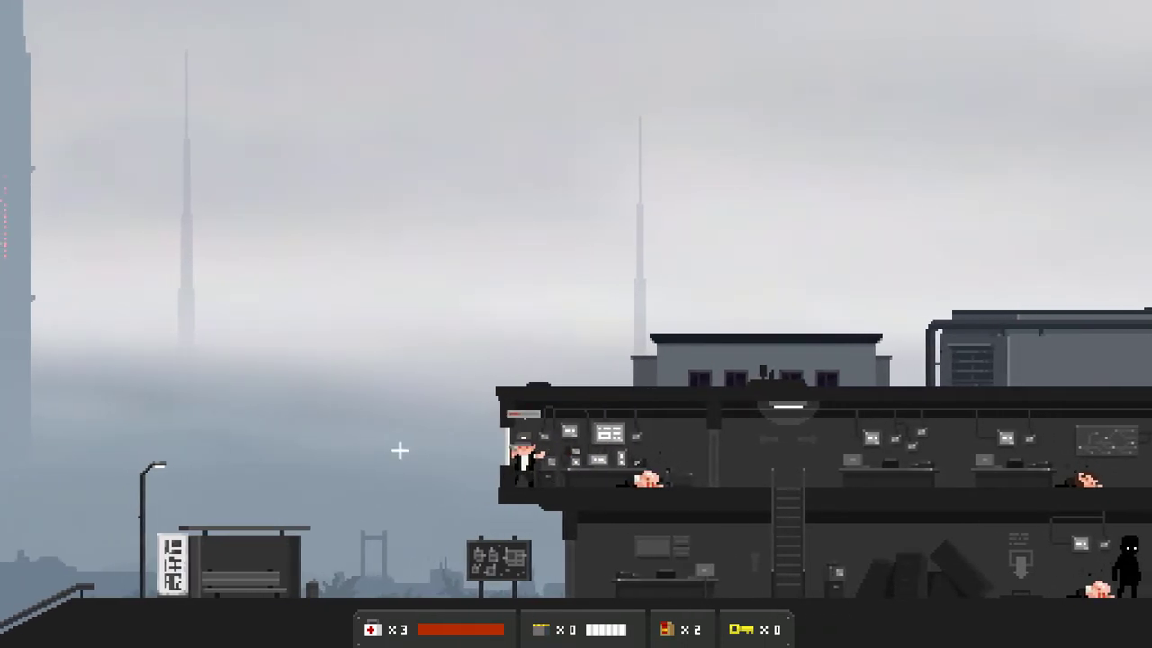
Pick up the pistol ammo and loot wires and scraps from the server room
{"action": "key", "text": "Right"}
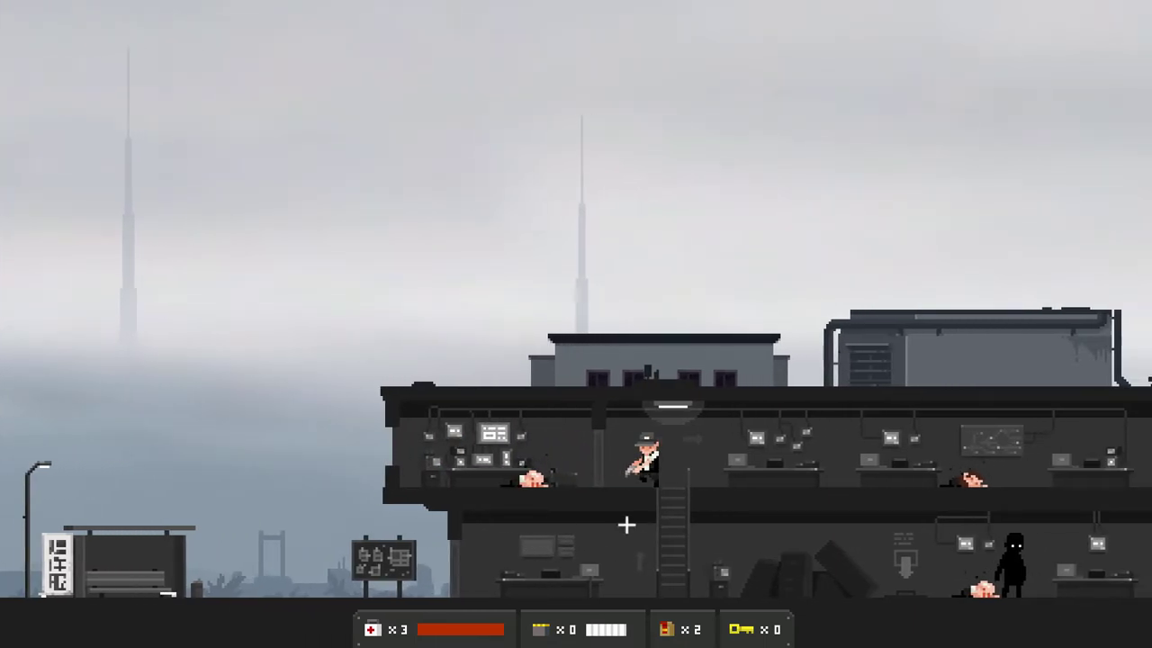
{"action": "key", "text": "Right"}
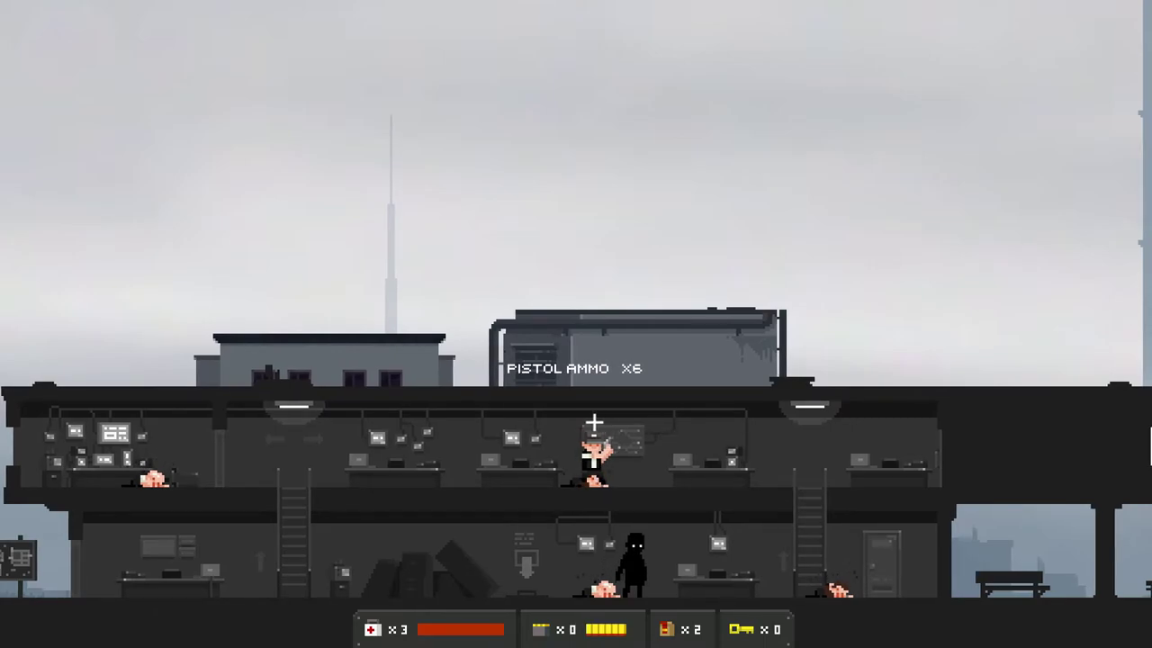
{"action": "key", "text": "Right"}
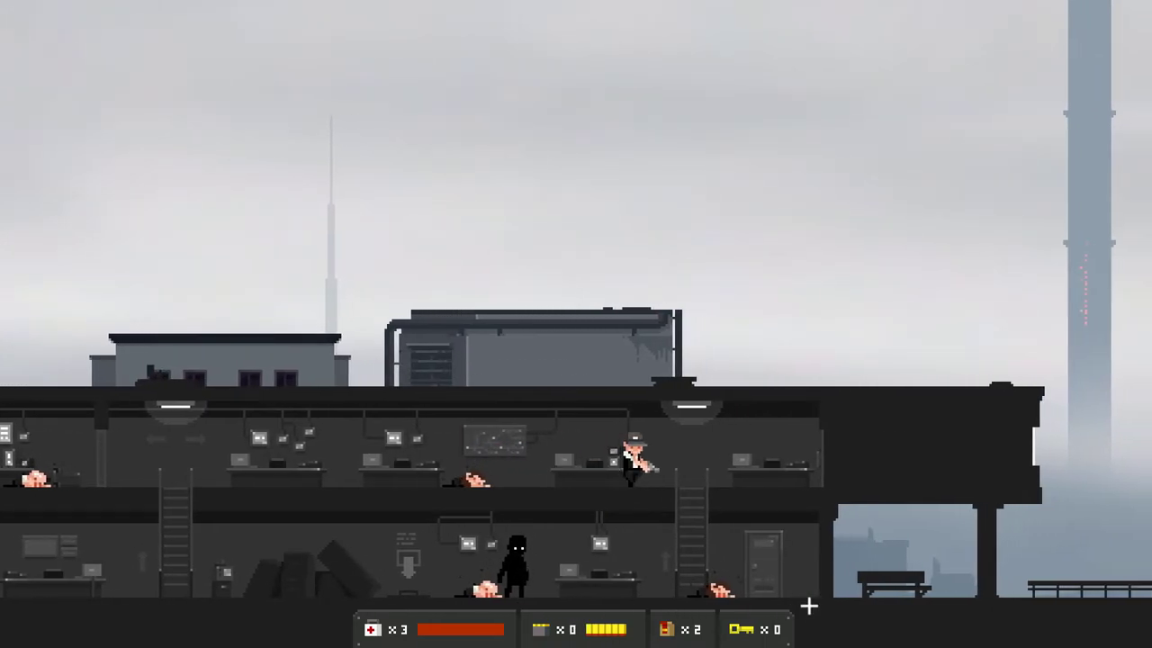
{"action": "key", "text": "Right"}
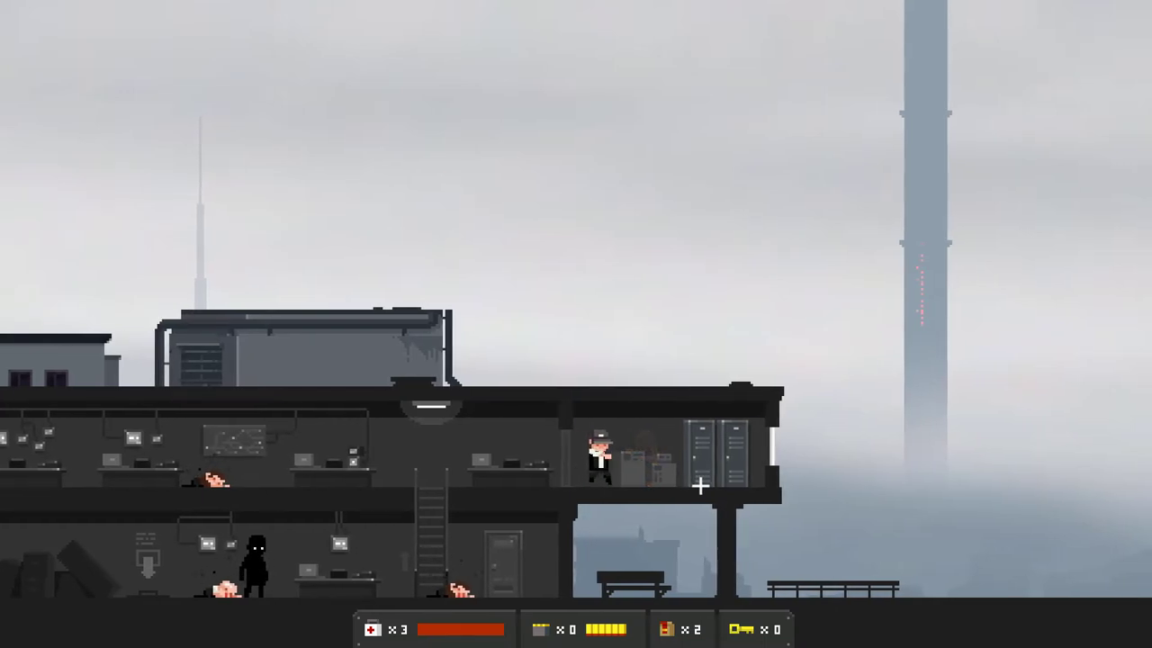
{"action": "key", "text": "d"}
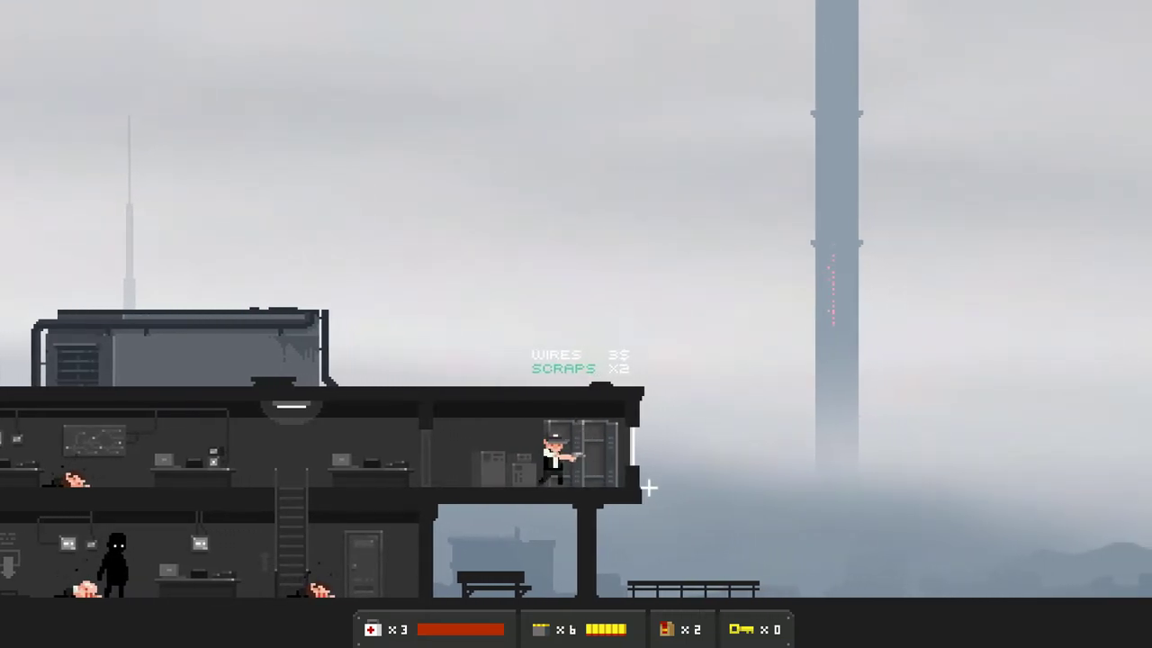
Walk back left, climb down to the ground floor, and return upstairs
{"action": "key", "text": "a"}
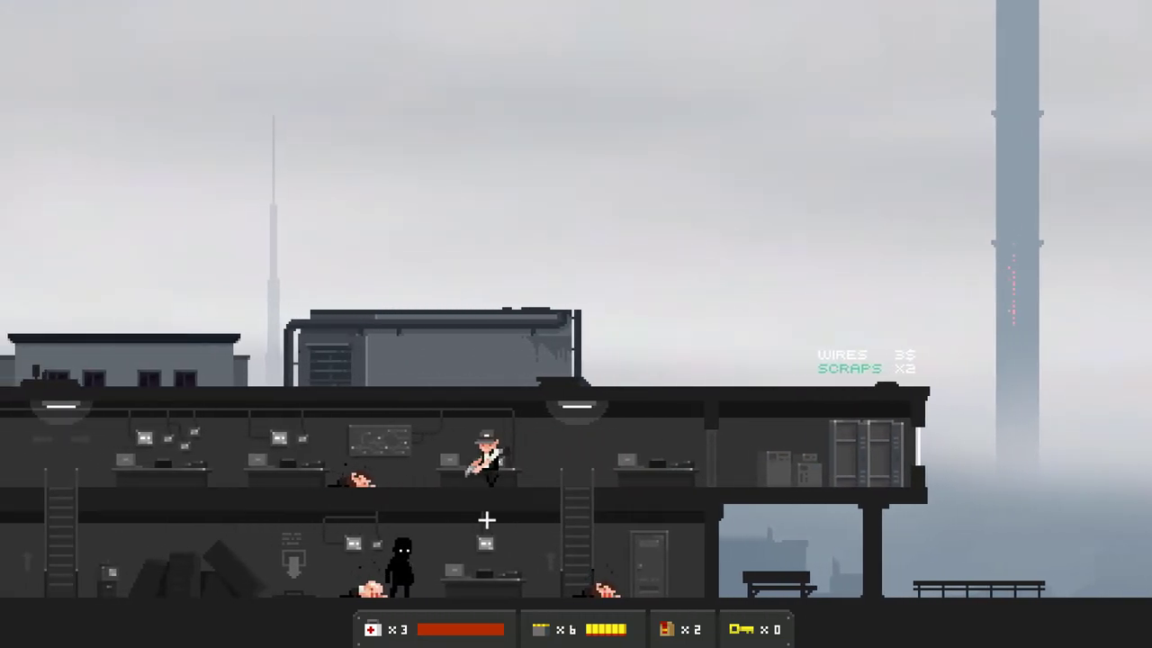
{"action": "key", "text": "a"}
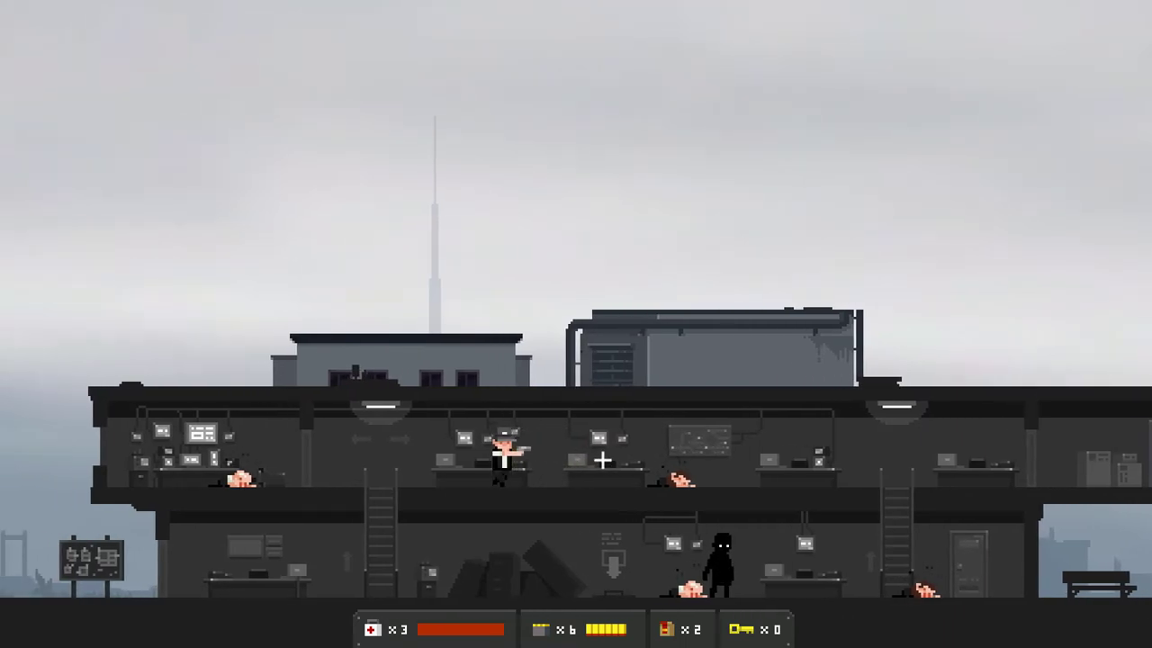
{"action": "key", "text": "a"}
{"action": "key", "text": "s"}
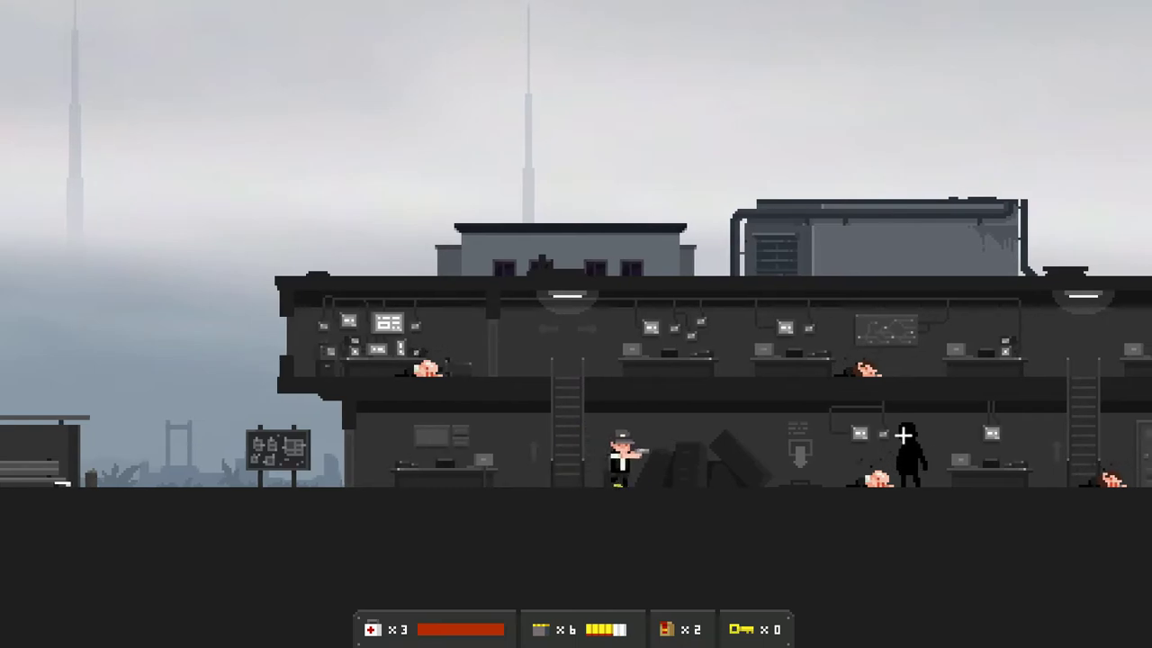
{"action": "key", "text": "a"}
{"action": "key", "text": "w"}
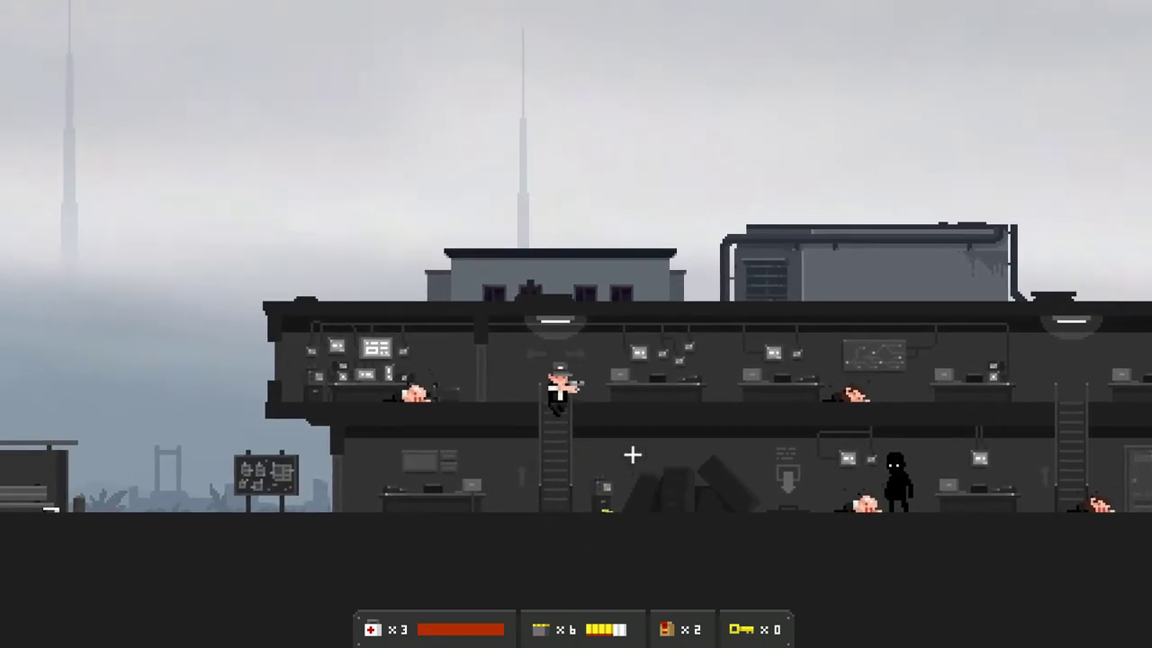
{"action": "key", "text": "d"}
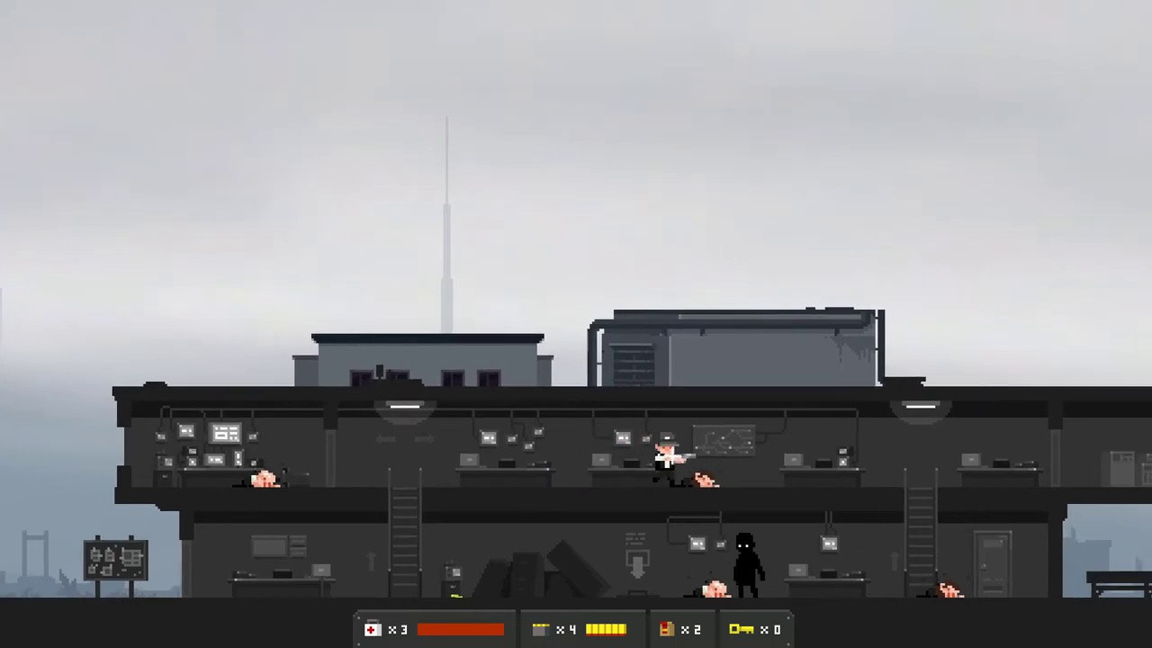
Descend the right ladder, grab cigarettes, and face the approaching shadow creatures
{"action": "key", "text": "d"}
{"action": "key", "text": "s"}
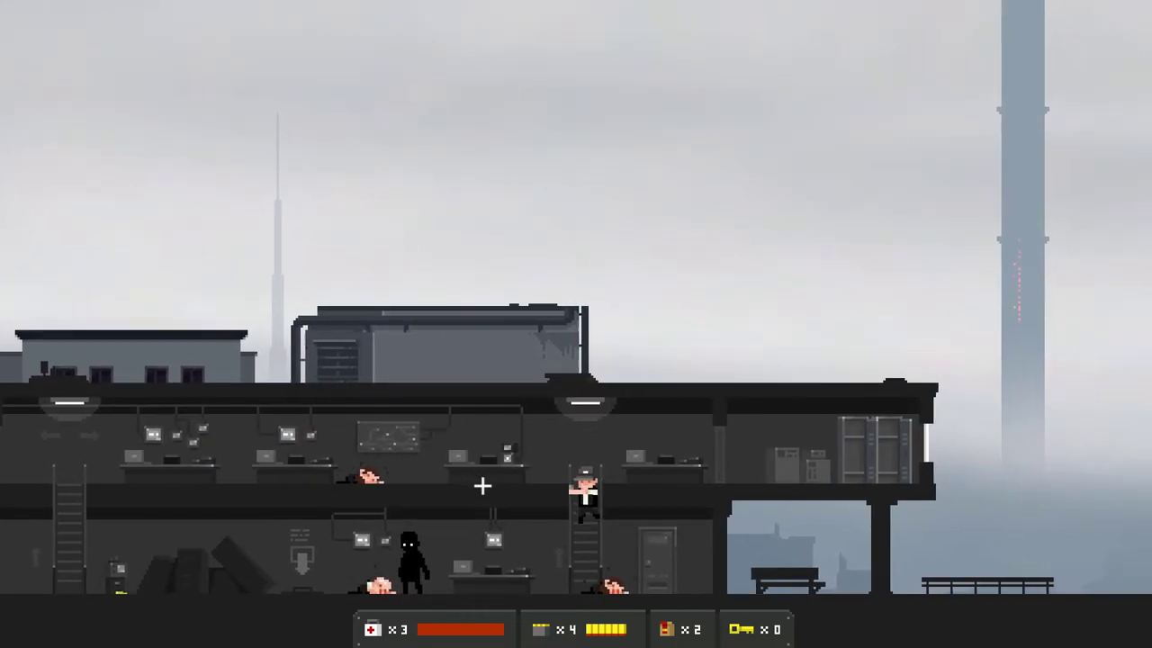
{"action": "key", "text": "s"}
{"action": "key", "text": "d"}
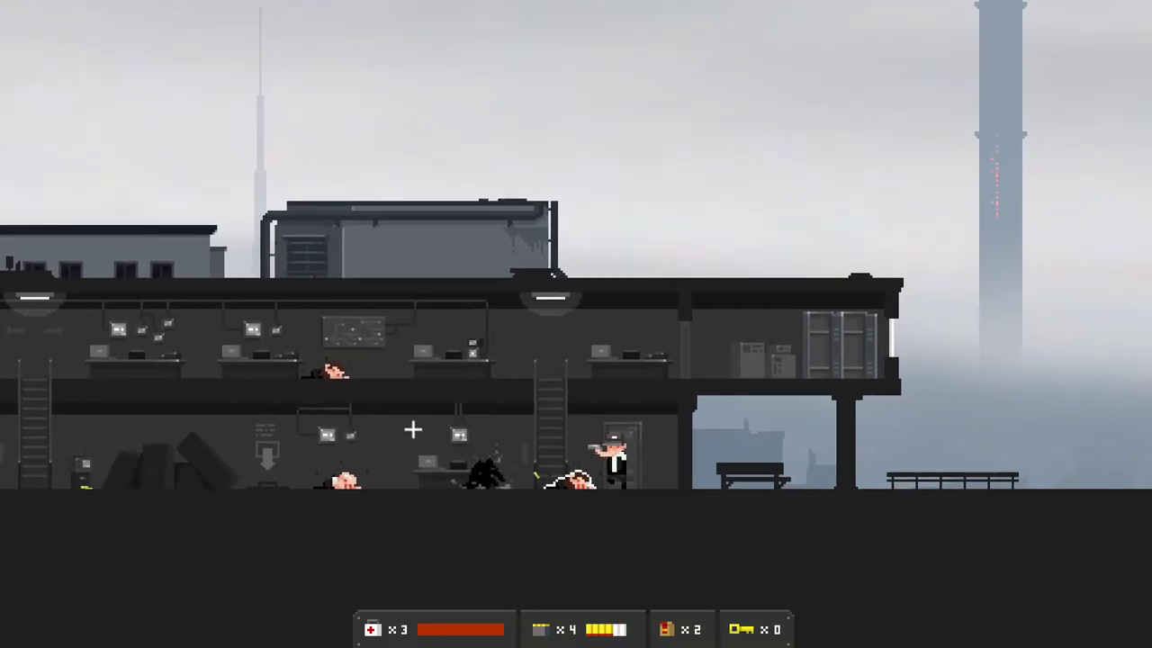
{"action": "key", "text": "a"}
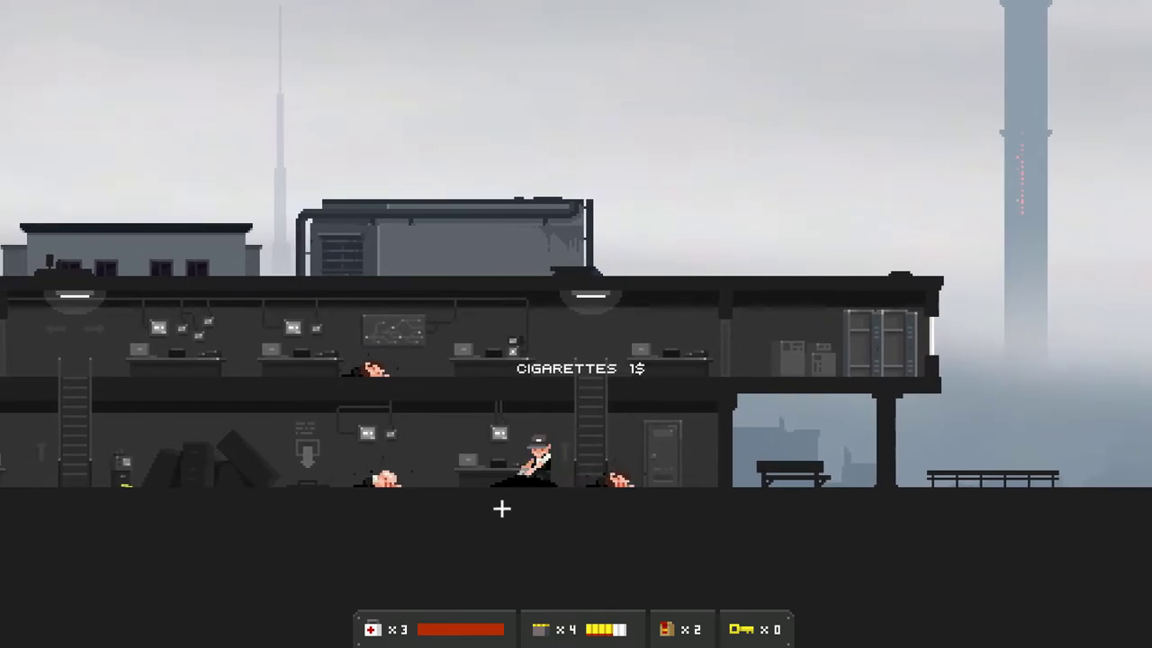
{"action": "key", "text": "a"}
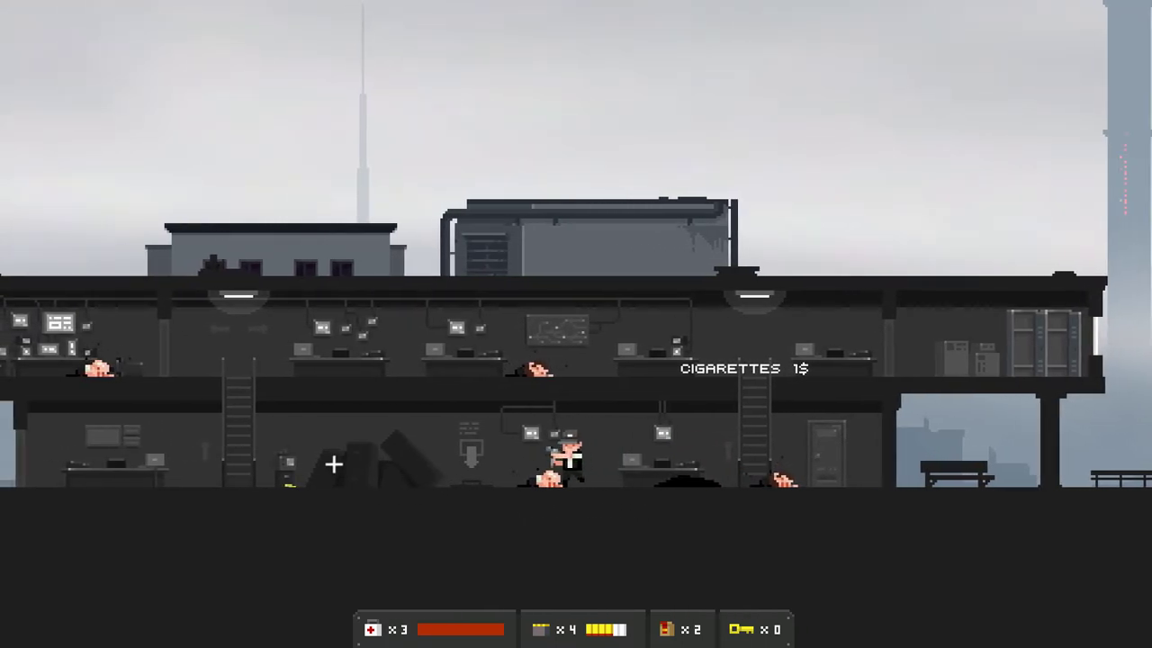
{"action": "key", "text": "a"}
Shoot down the ground-floor shadow creatures while backing away
{"action": "left_click", "coordinate": [901, 434]}
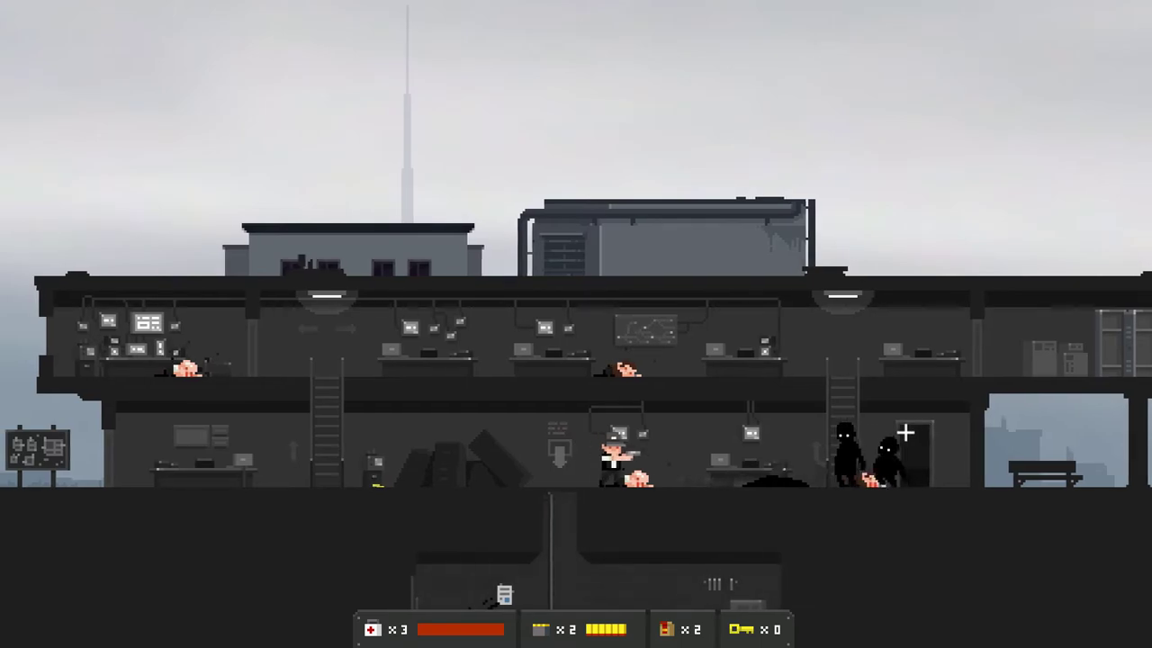
{"action": "key", "text": "a"}
{"action": "left_click", "coordinate": [864, 441]}
{"action": "left_click", "coordinate": [827, 444]}
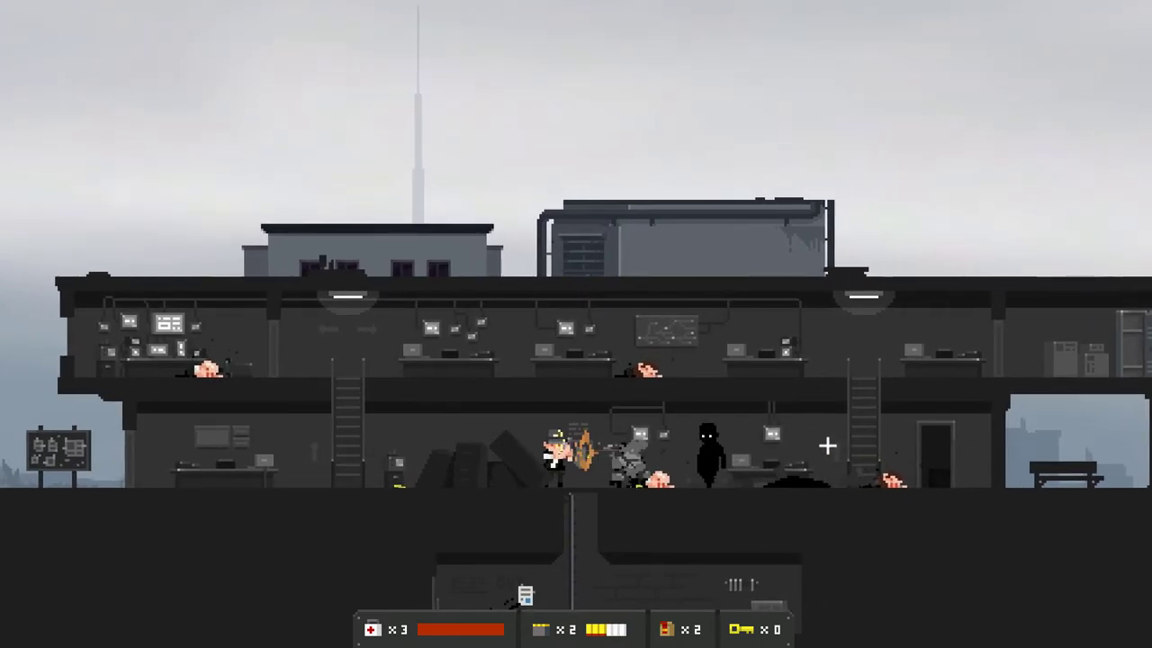
{"action": "key", "text": "a"}
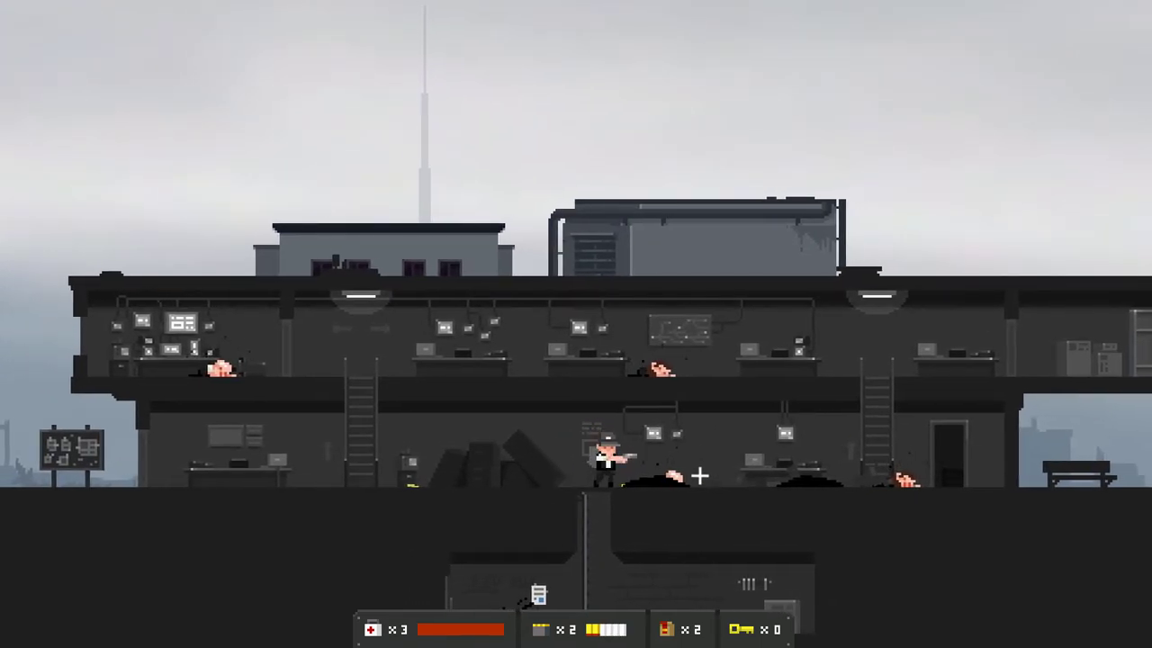
Drop into the basement, loot the body, and read the letter
{"action": "key", "text": "s"}
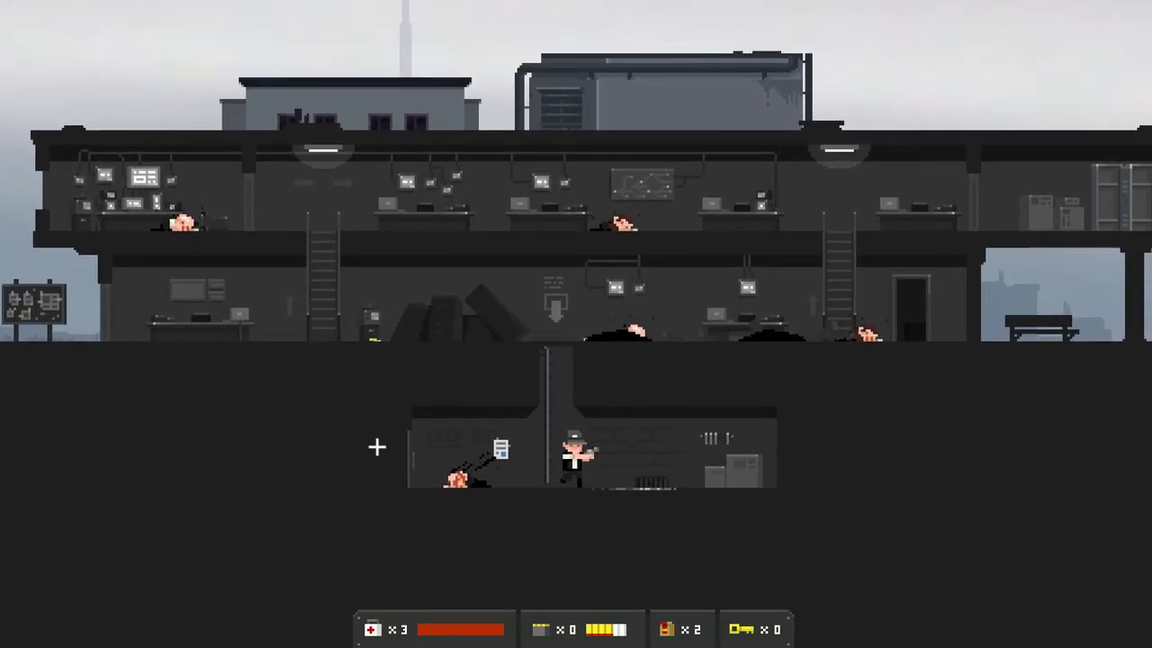
{"action": "key", "text": "a"}
{"action": "key", "text": "e"}
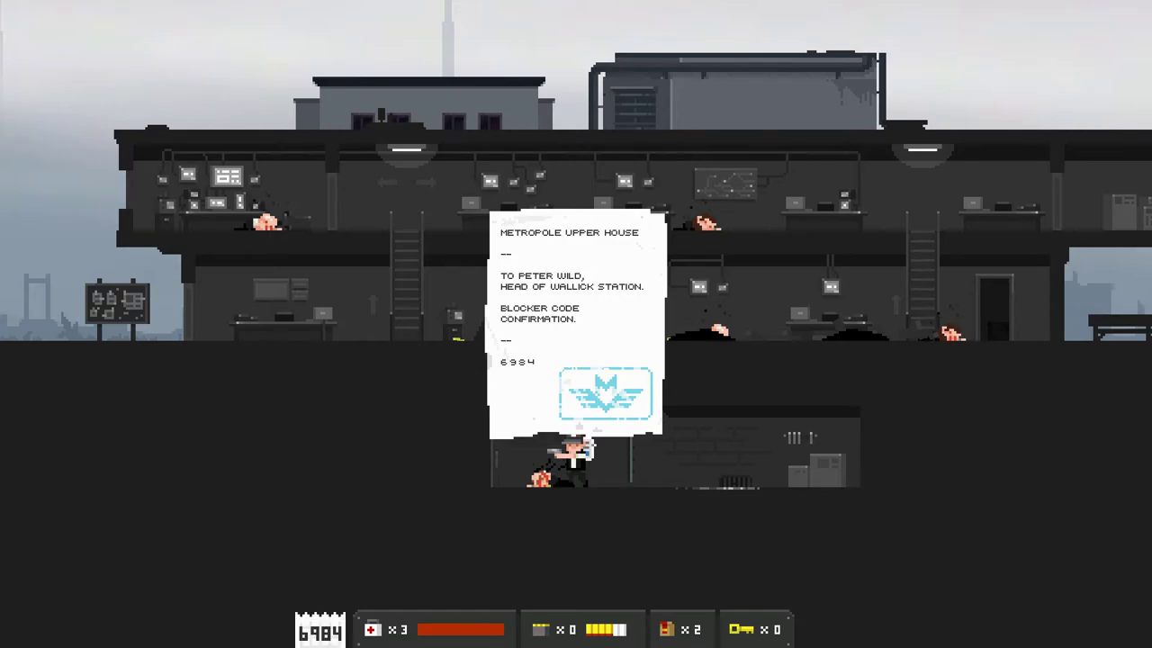
{"action": "key", "text": "e"}
Kill the three shadow creatures in the dark basement storage room
{"action": "key", "text": "a"}
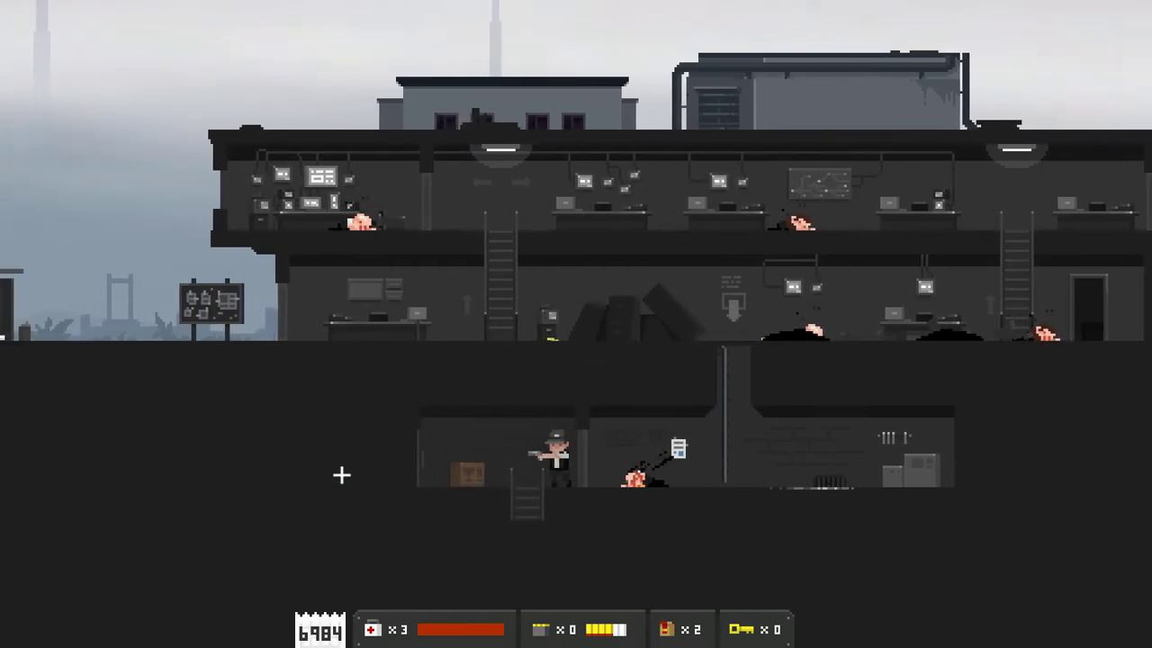
{"action": "key", "text": "a"}
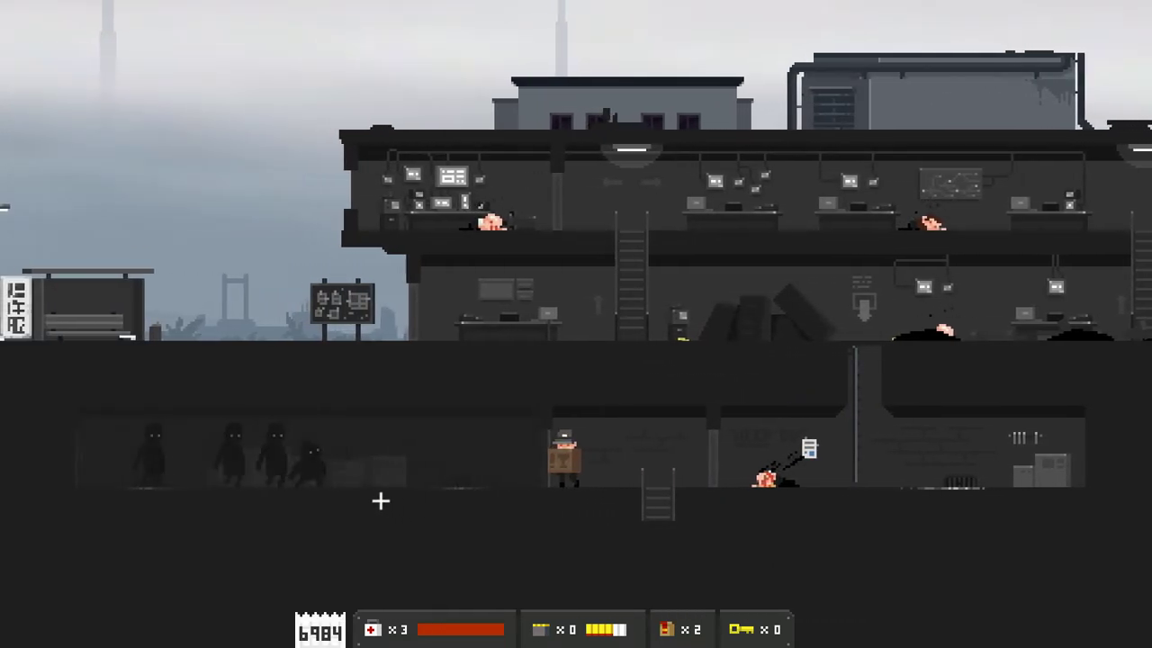
{"action": "key", "text": "a"}
{"action": "right_click", "coordinate": [263, 423]}
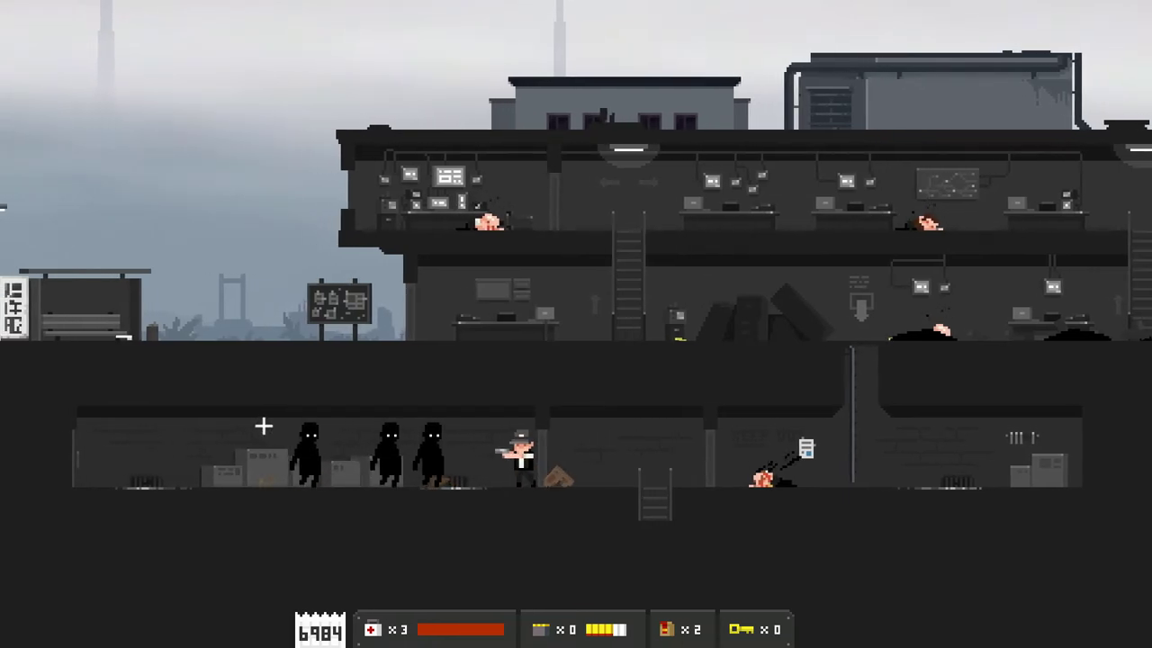
{"action": "left_click", "coordinate": [262, 424]}
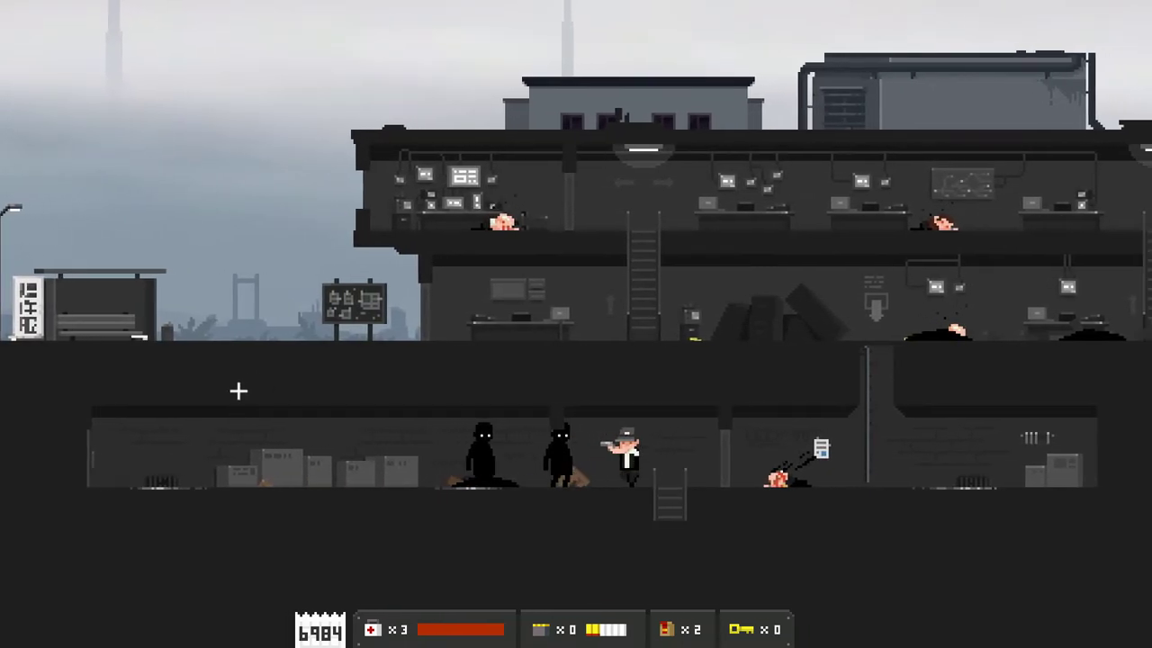
{"action": "key", "text": "d"}
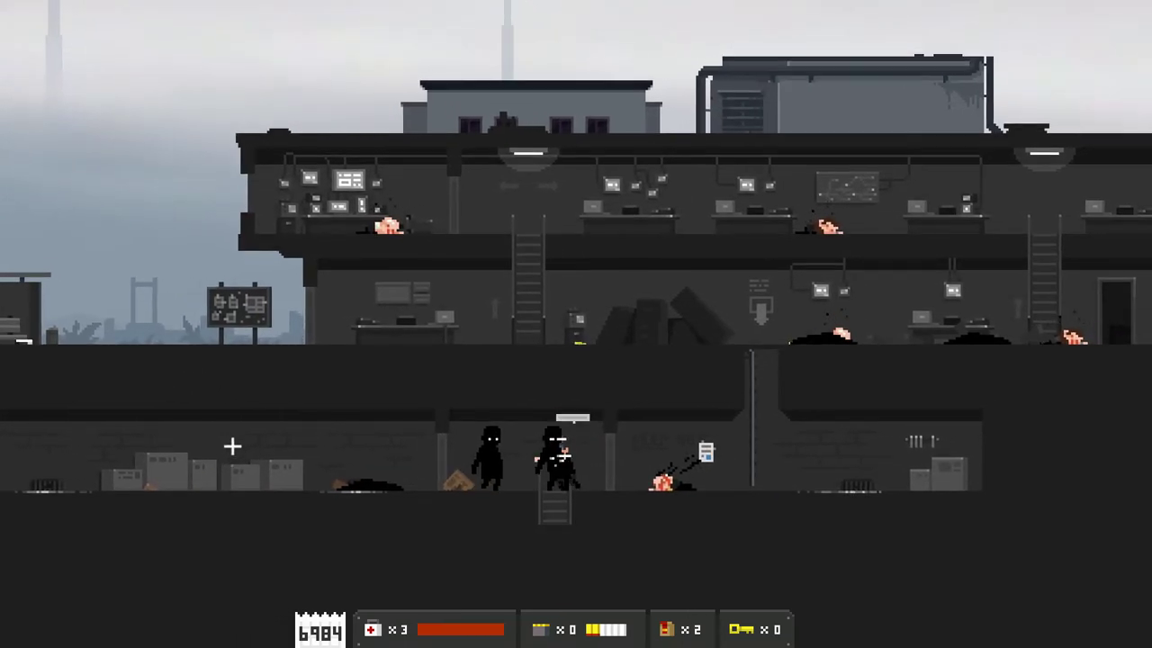
{"action": "key", "text": "d"}
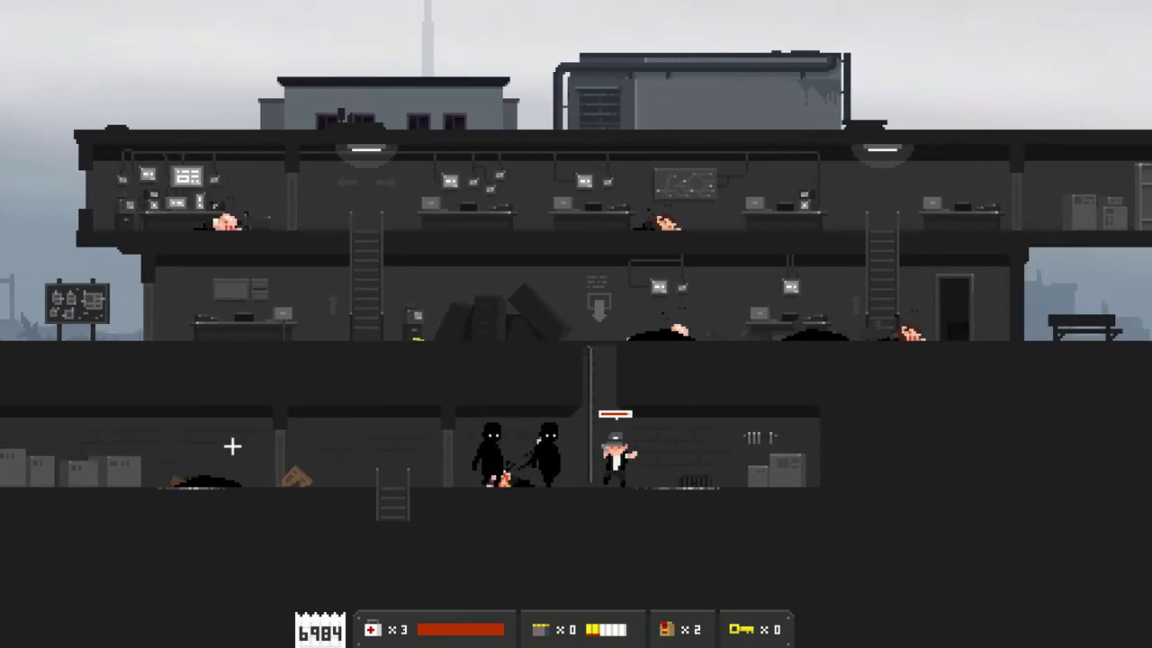
{"action": "left_click", "coordinate": [233, 446]}
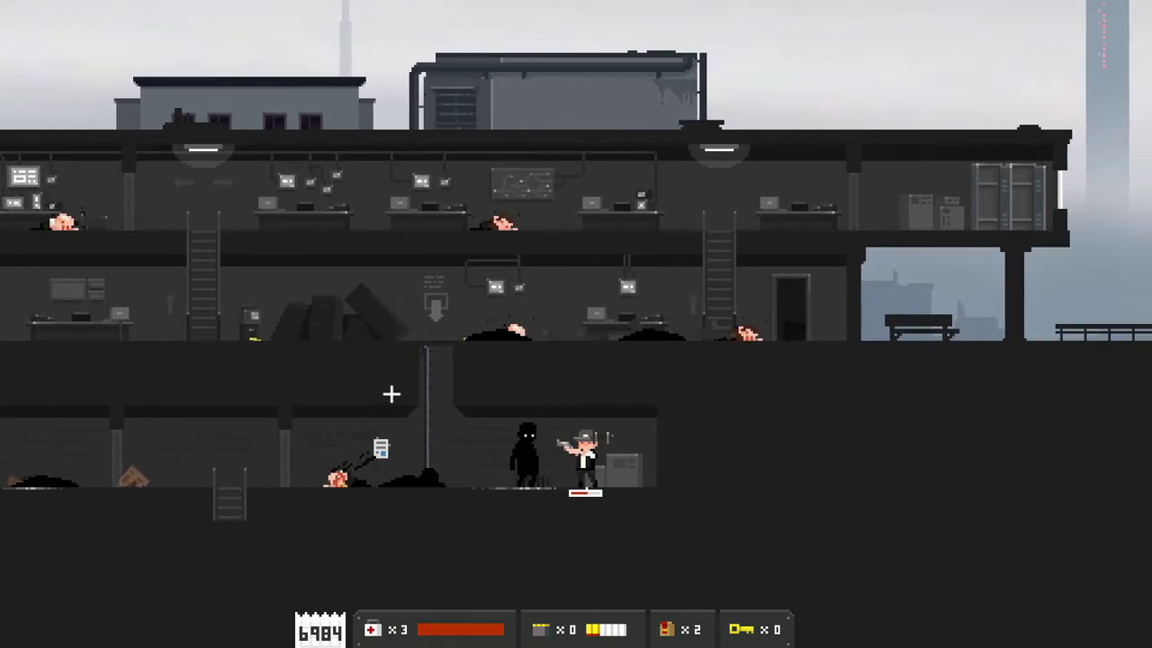
{"action": "left_click", "coordinate": [360, 399]}
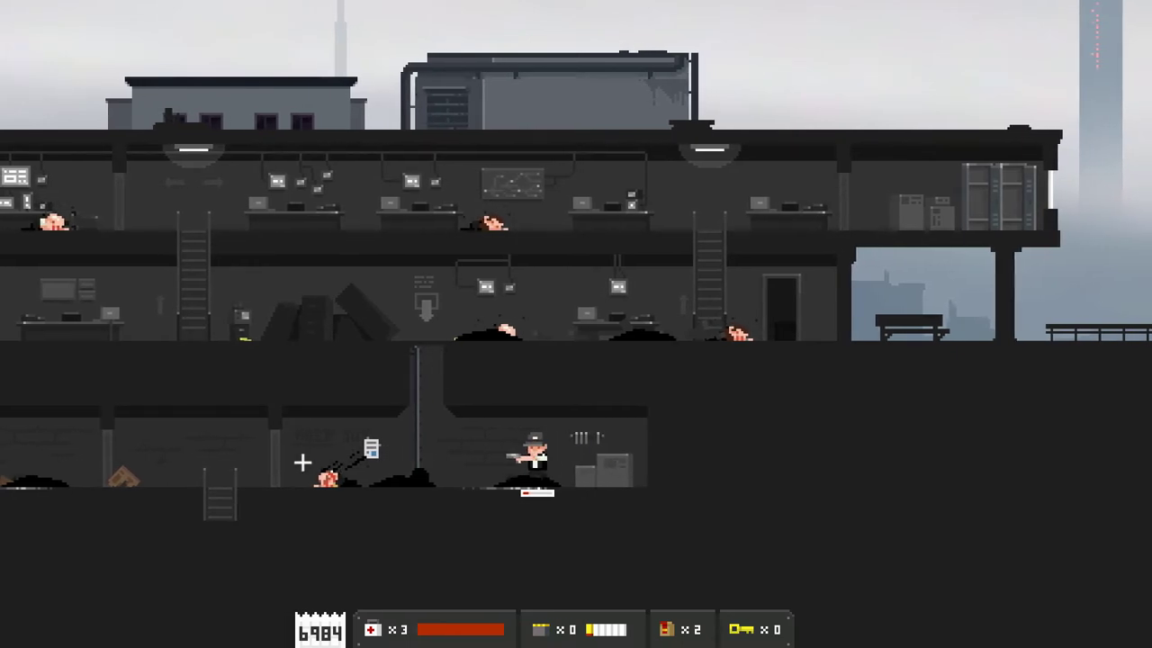
{"action": "key", "text": "a"}
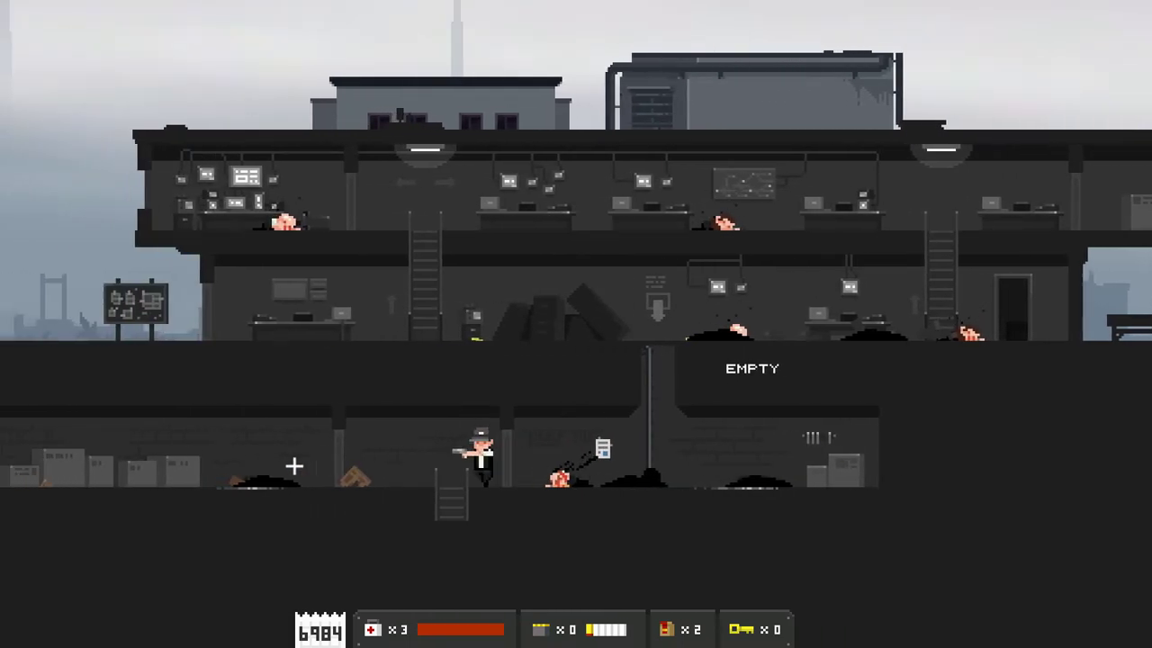
{"action": "key", "text": "a"}
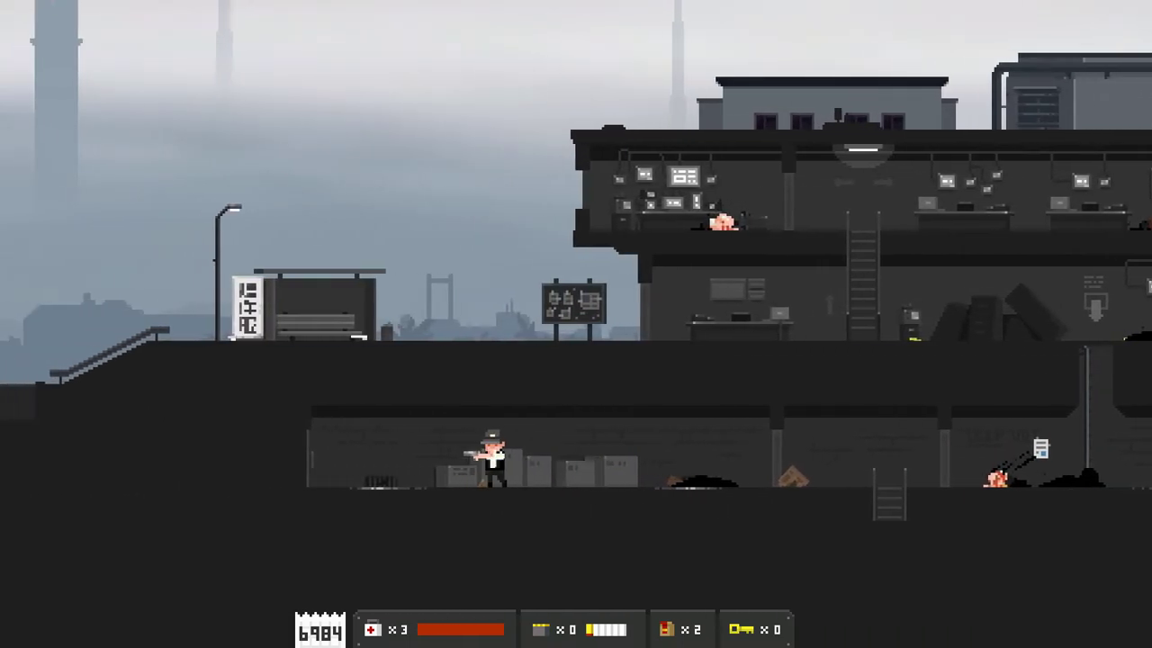
Pick up the pistol ammo and gunpowder, then reload the pistol
{"action": "key", "text": "e"}
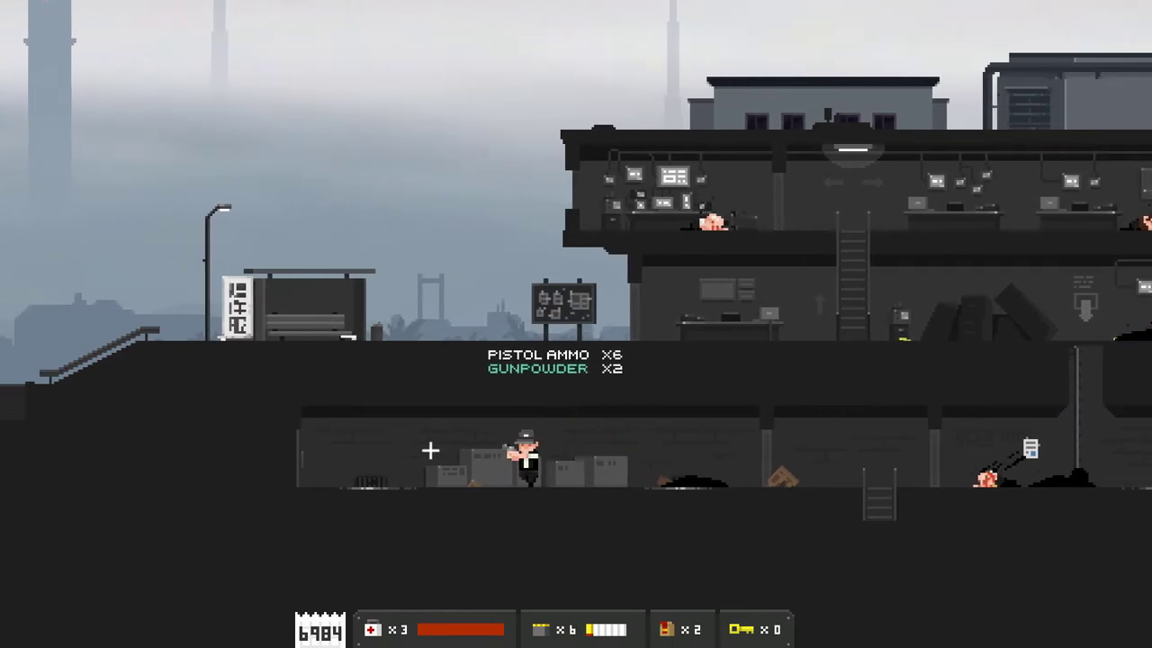
{"action": "key", "text": "r"}
{"action": "key", "text": "a"}
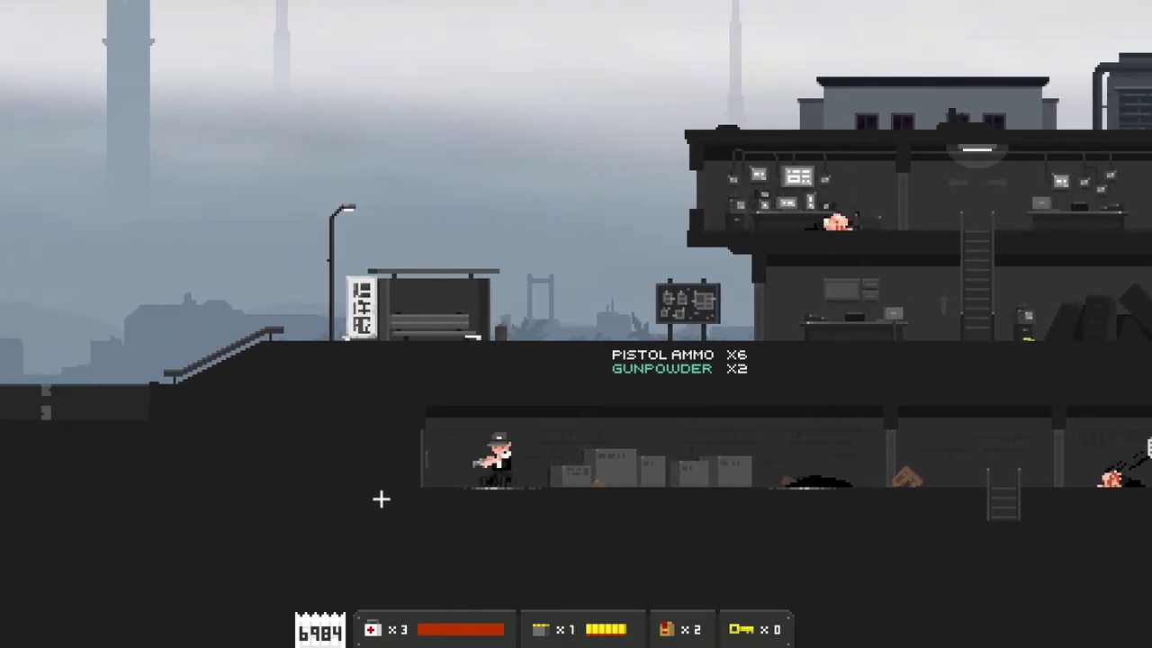
{"action": "key", "text": "a"}
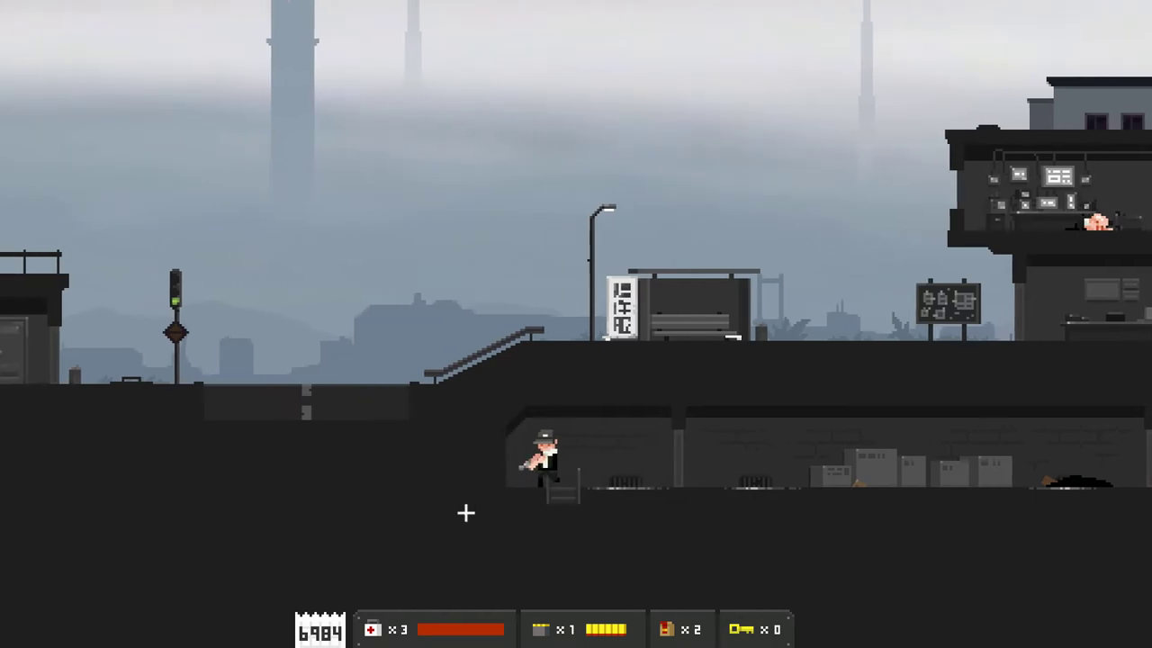
Climb down to the bottom room and shoot its shadow creatures
{"action": "key", "text": "s"}
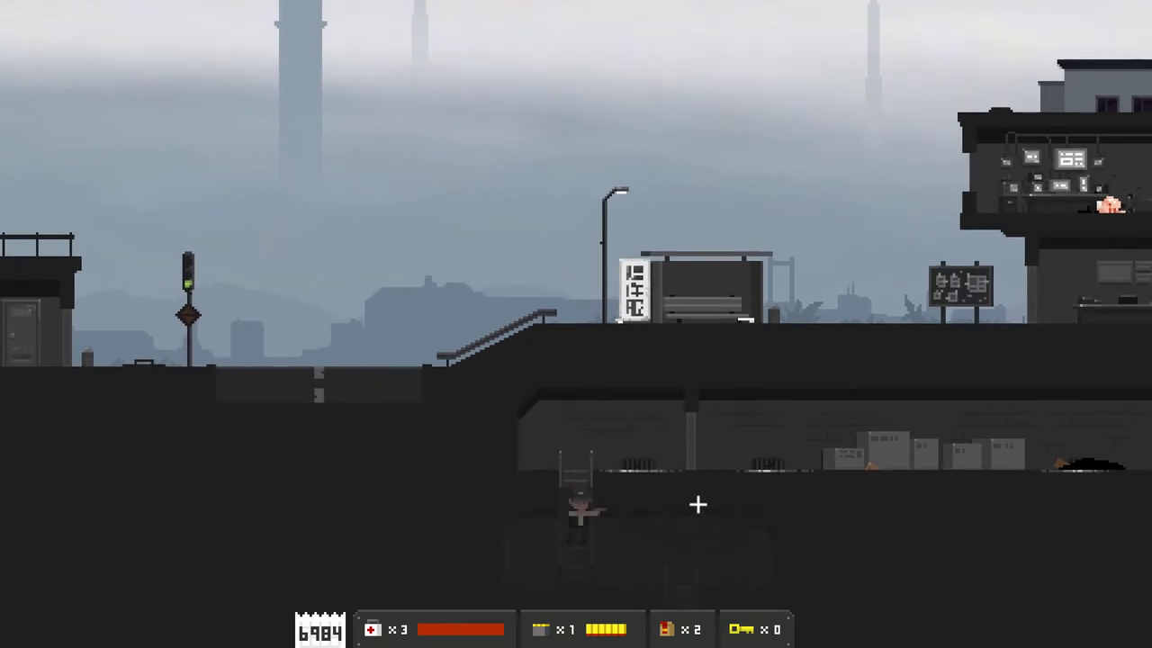
{"action": "key", "text": "a"}
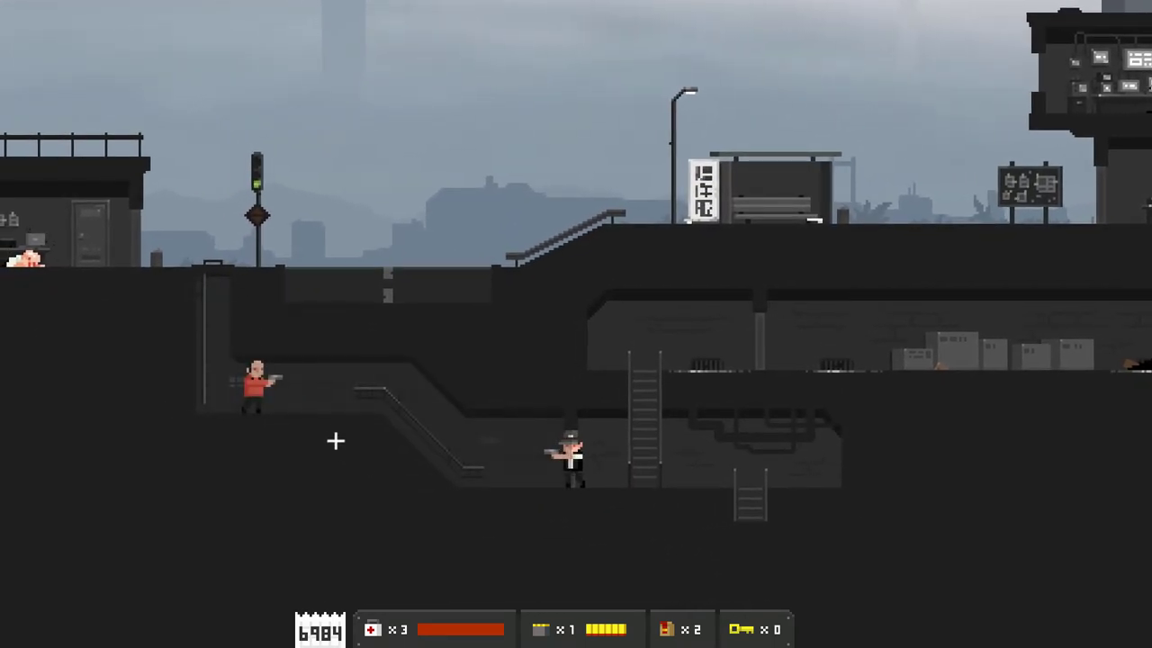
{"action": "key", "text": "d"}
{"action": "key", "text": "s"}
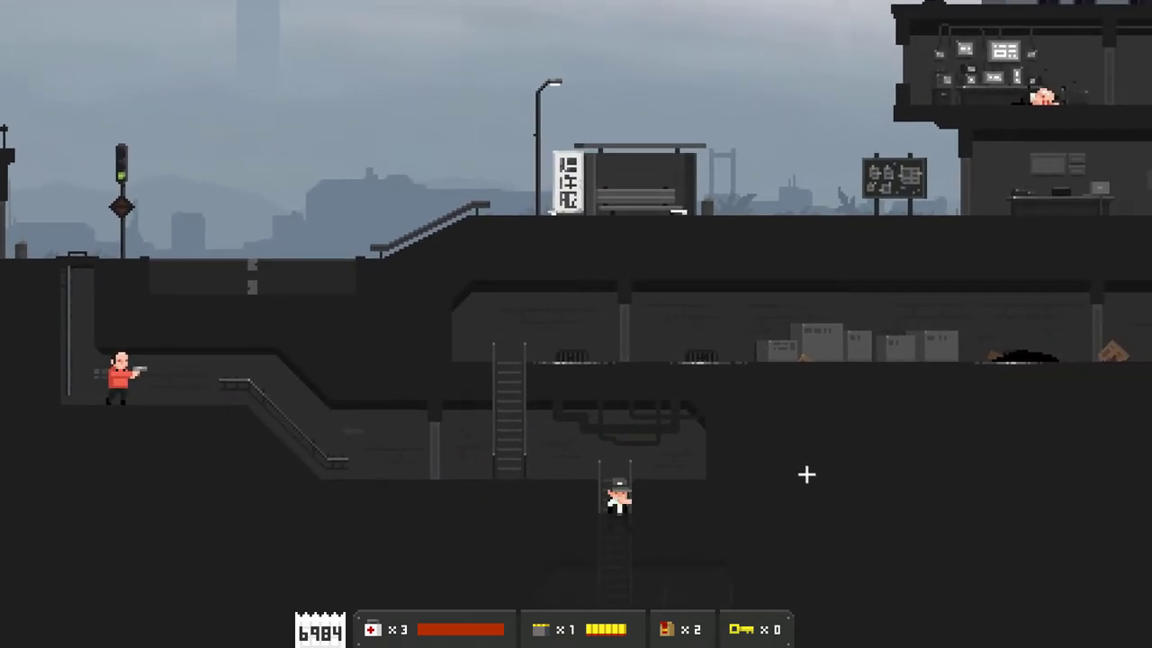
{"action": "key", "text": "s"}
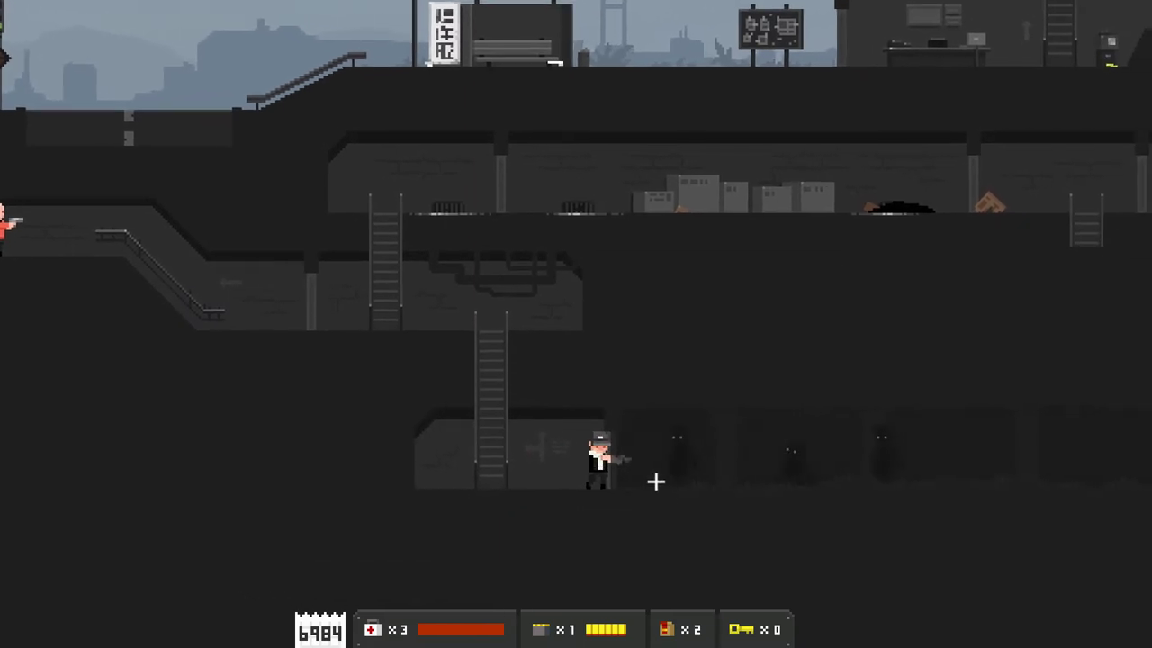
{"action": "left_click", "coordinate": [716, 414]}
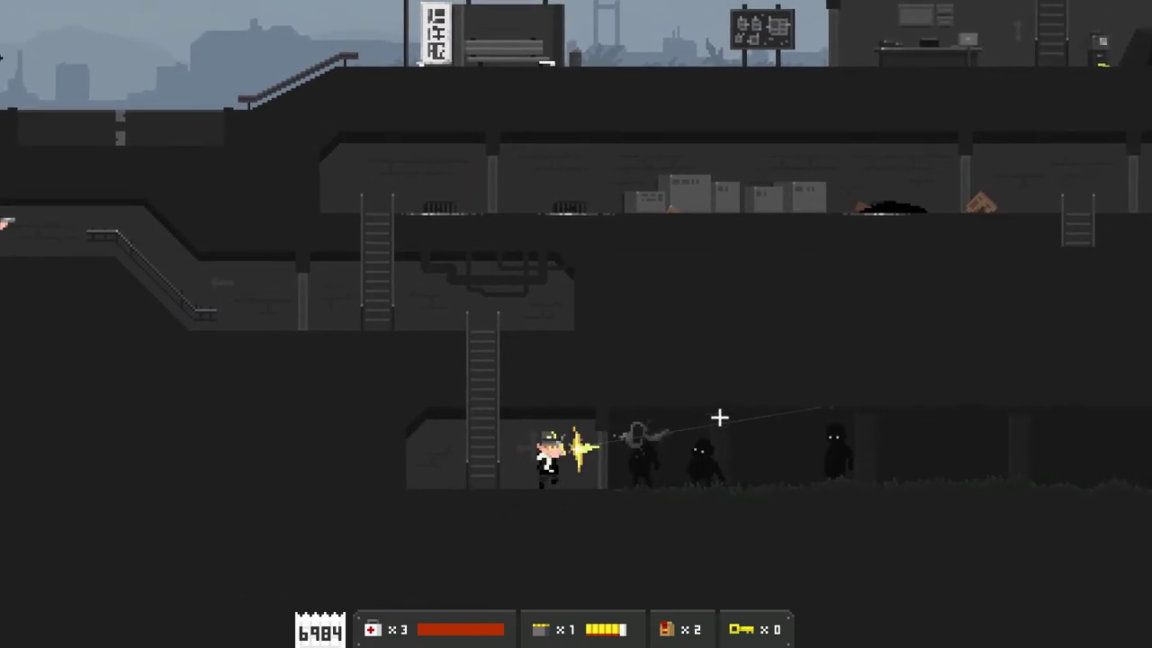
{"action": "left_click", "coordinate": [729, 436]}
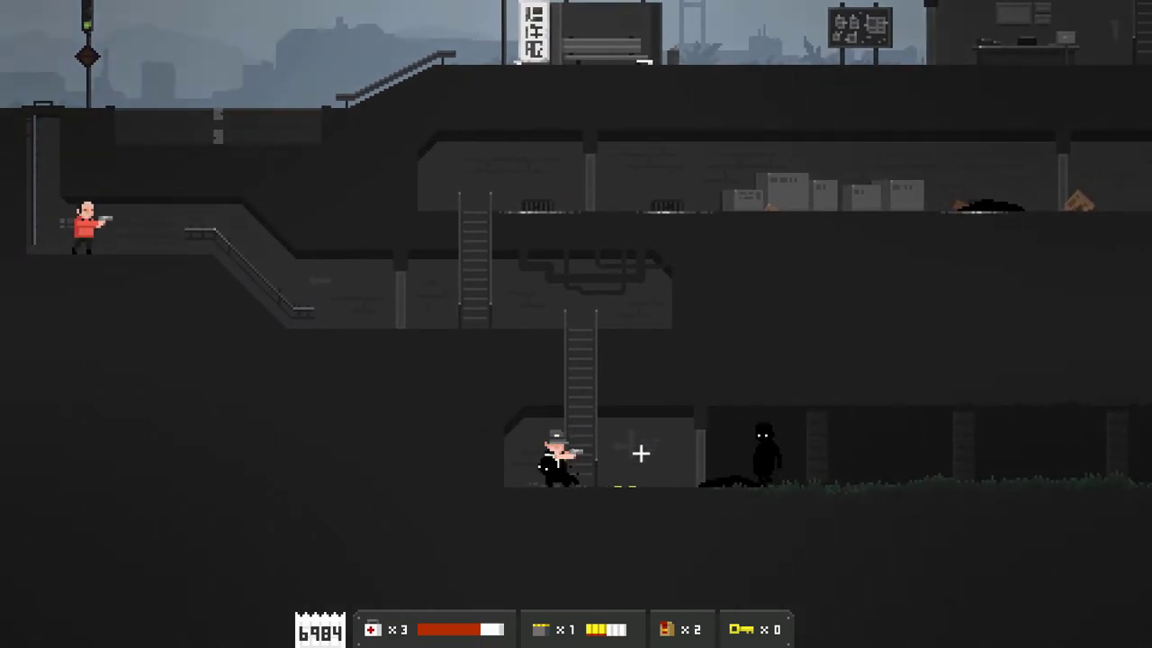
{"action": "left_click", "coordinate": [621, 468]}
Climb back up to the storage corridor and run right
{"action": "key", "text": "w"}
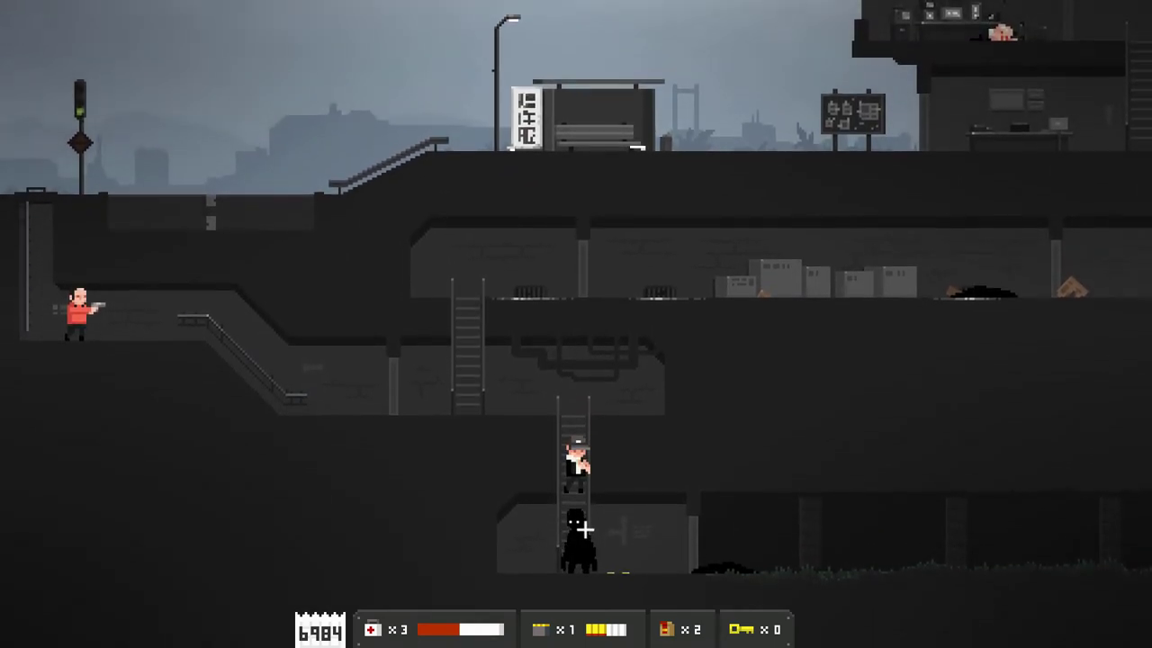
{"action": "key", "text": "w"}
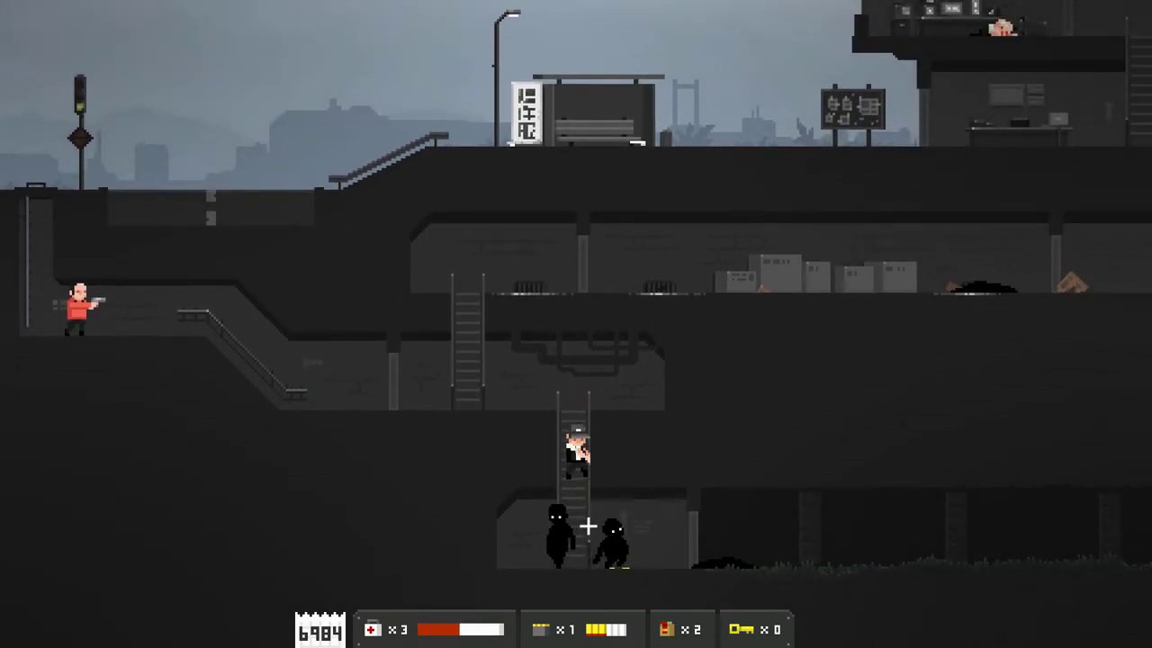
{"action": "key", "text": "a"}
{"action": "key", "text": "w"}
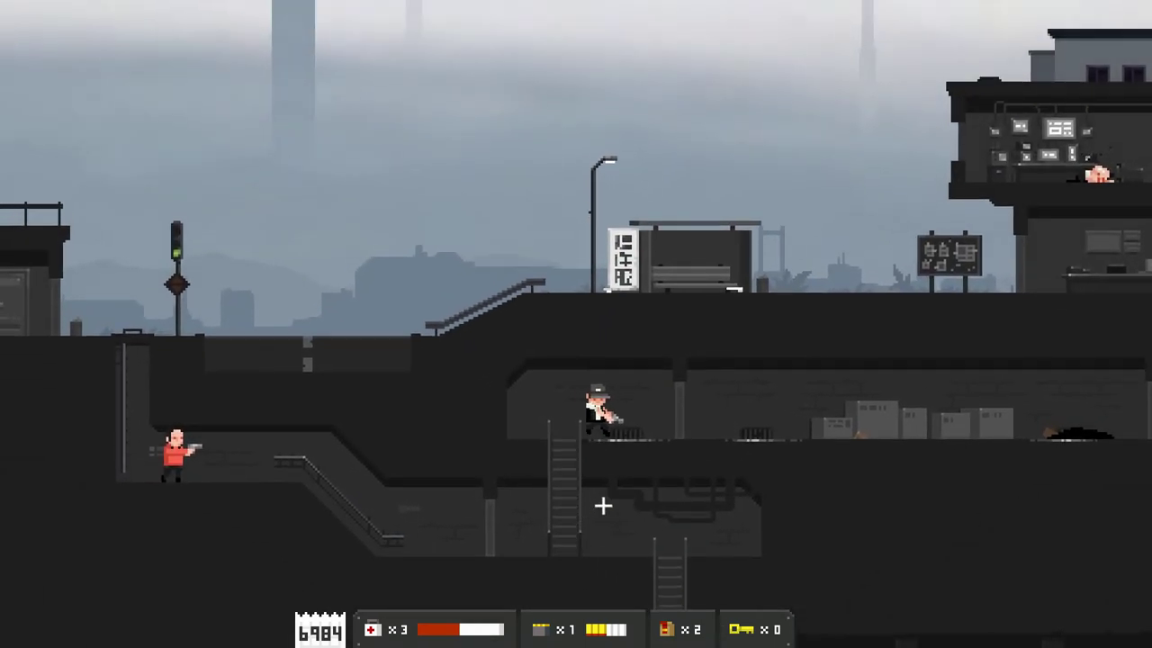
{"action": "key", "text": "d"}
{"action": "key", "text": "d"}
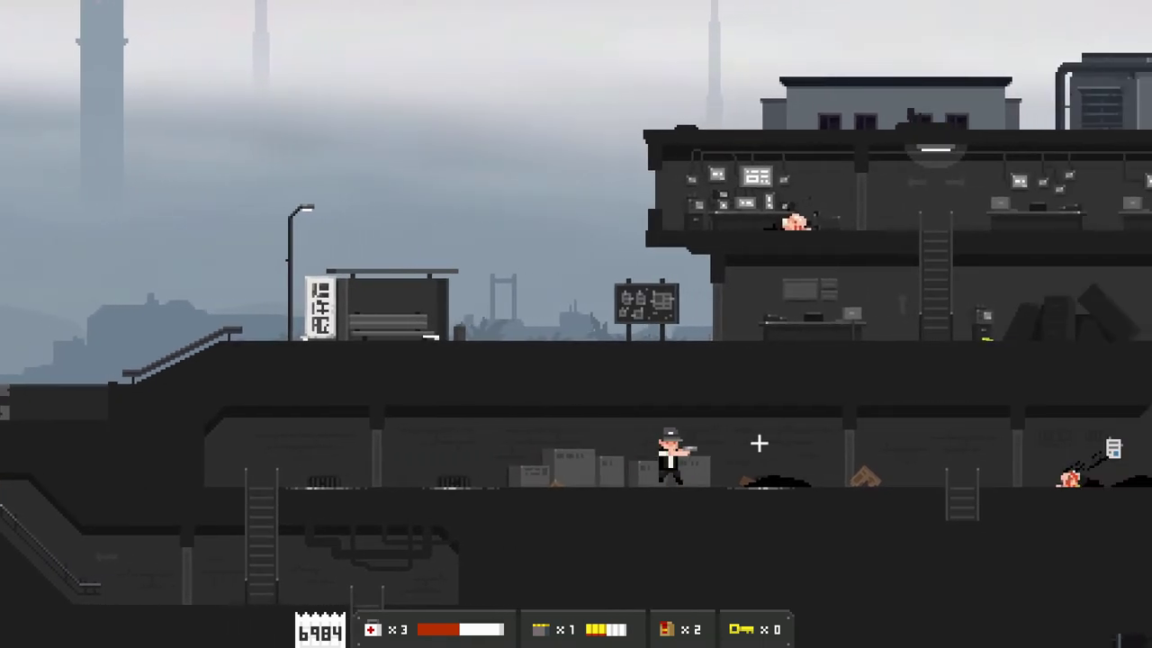
Reload with the last ammo and use a medkit to restore health
{"action": "left_click", "coordinate": [758, 442]}
{"action": "key", "text": "d"}
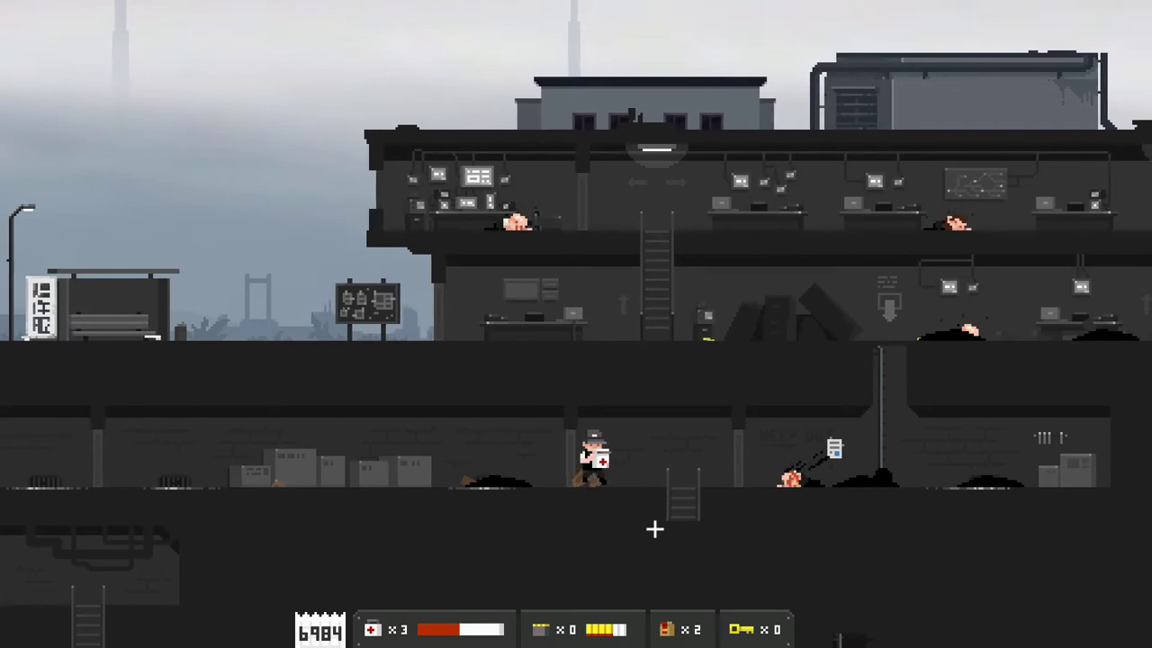
{"action": "key", "text": "d"}
{"action": "key", "text": "d"}
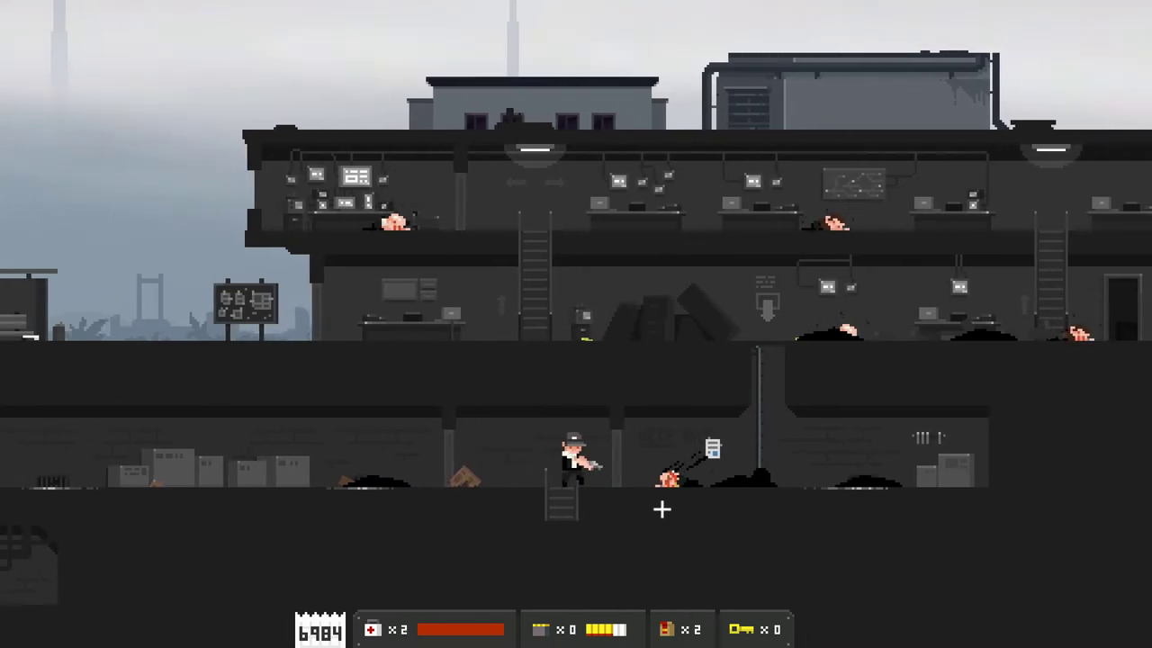
{"action": "key", "text": "d"}
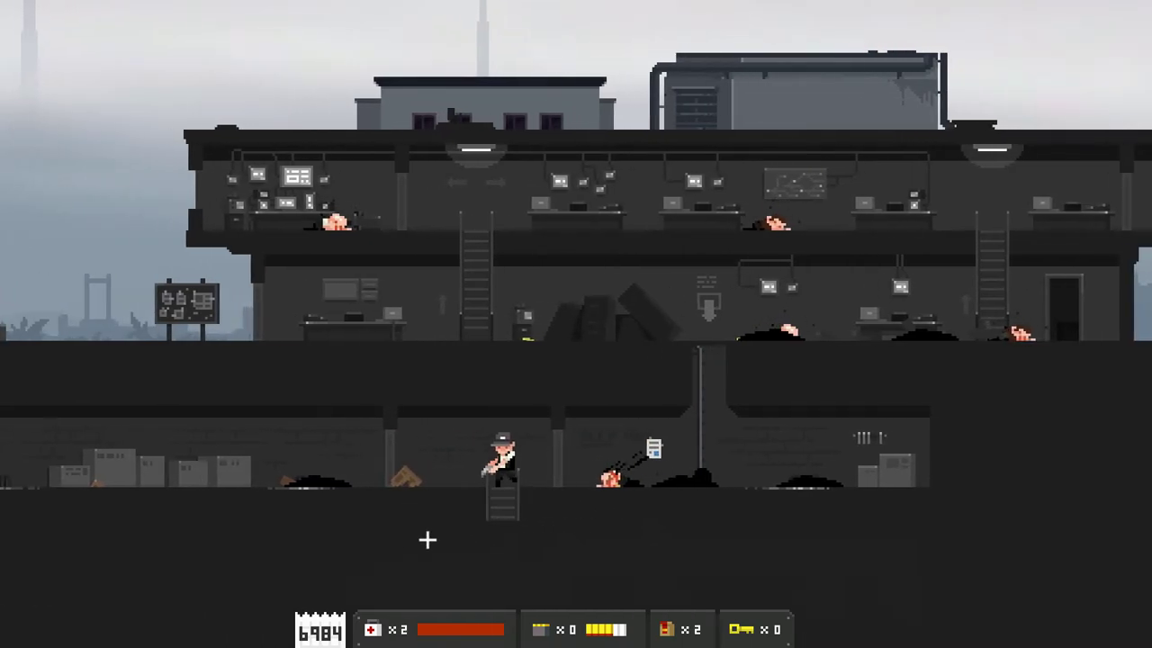
Descend into the monitor room, fight the creatures, and search the server racks
{"action": "key", "text": "s"}
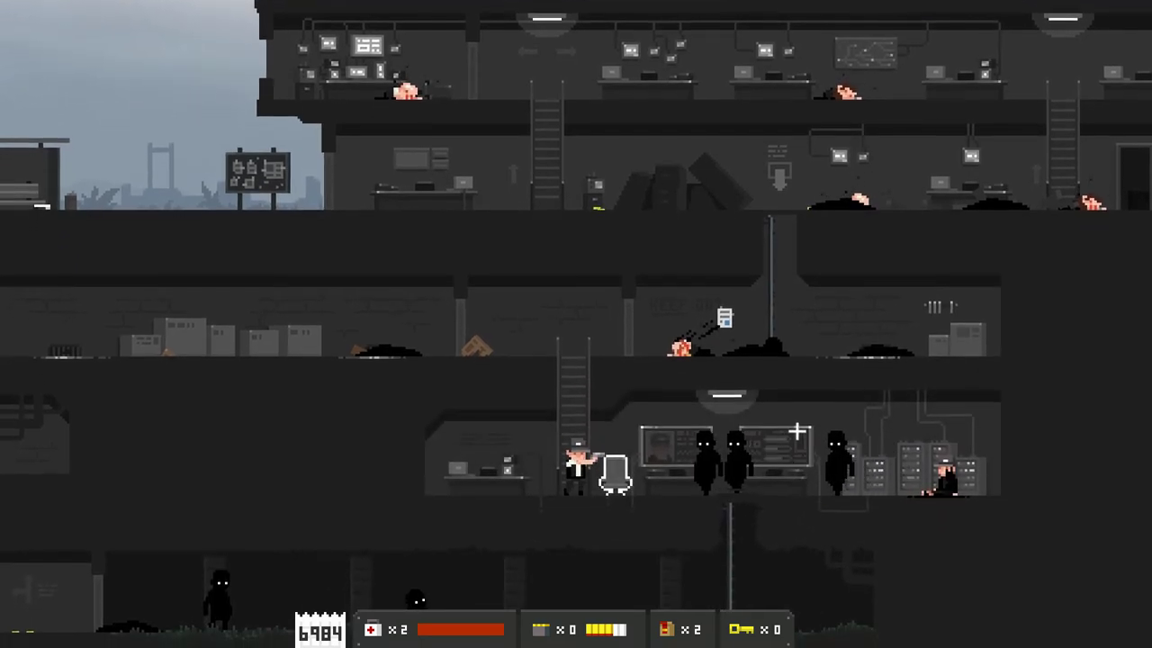
{"action": "key", "text": "a"}
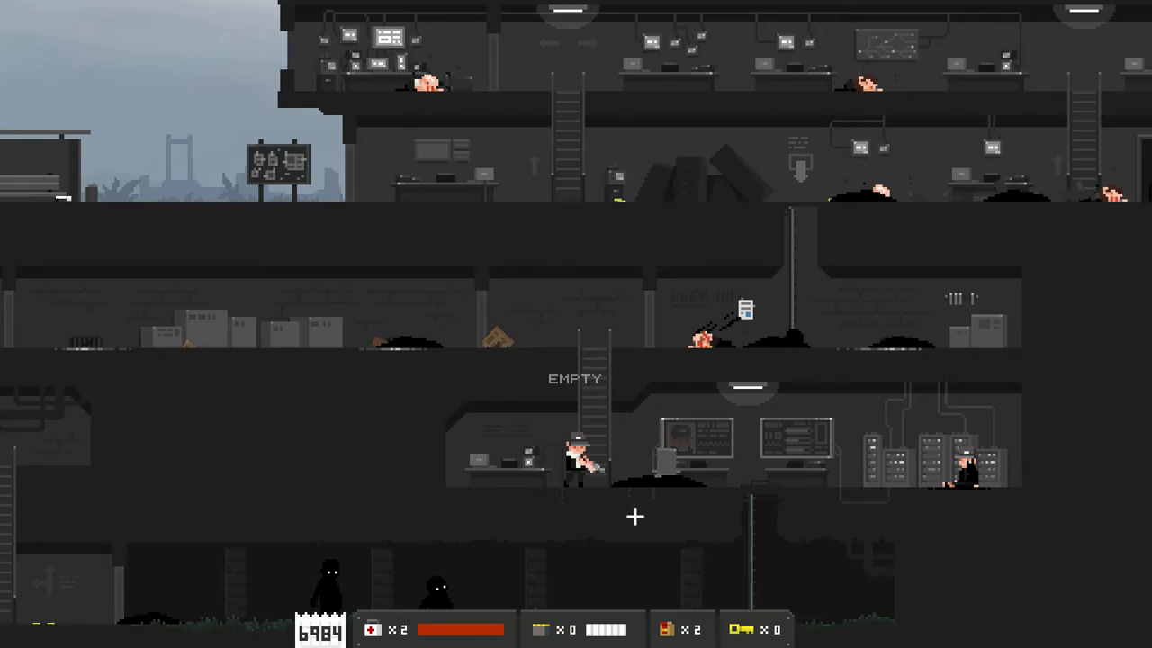
{"action": "key", "text": "d"}
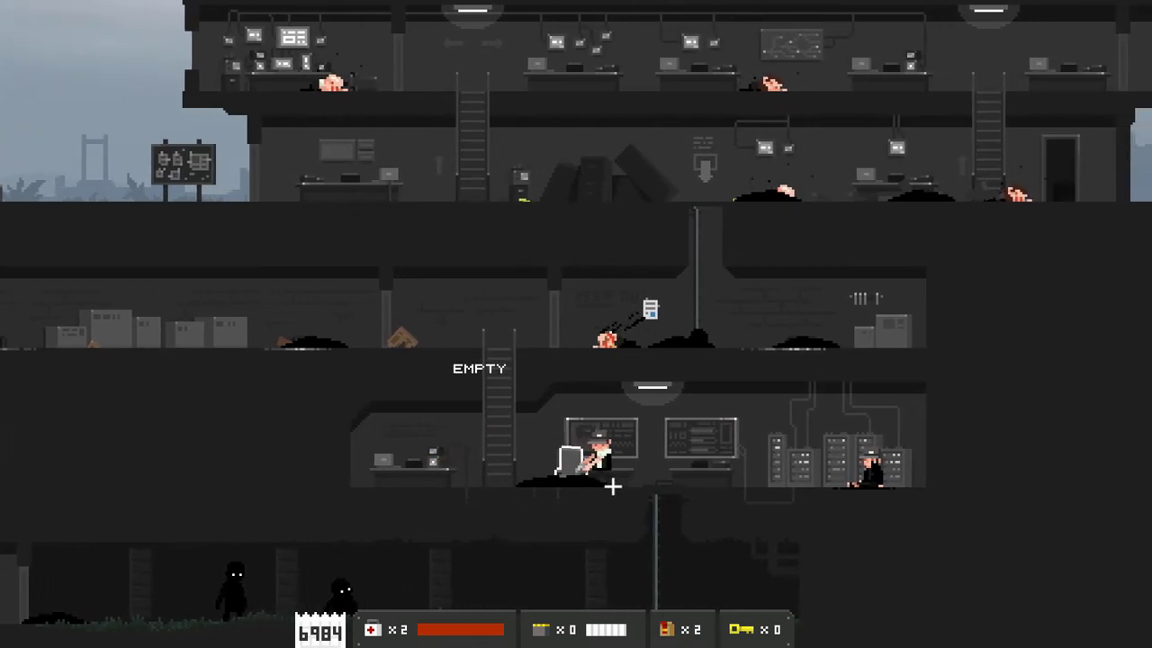
{"action": "key", "text": "d"}
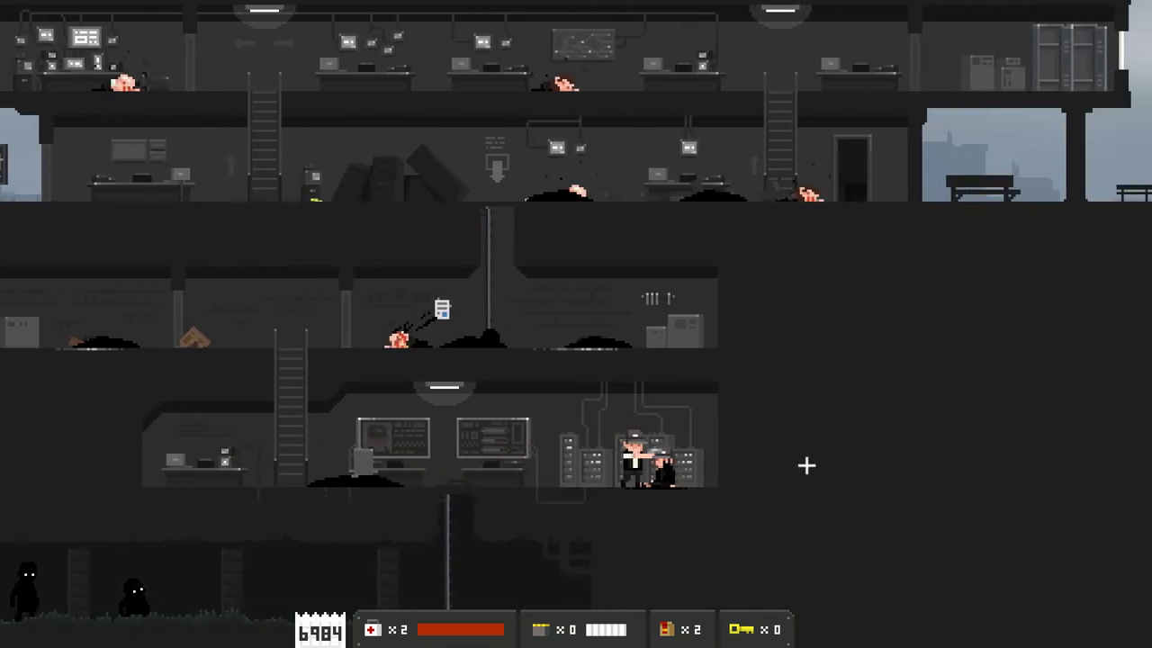
{"action": "key", "text": "d"}
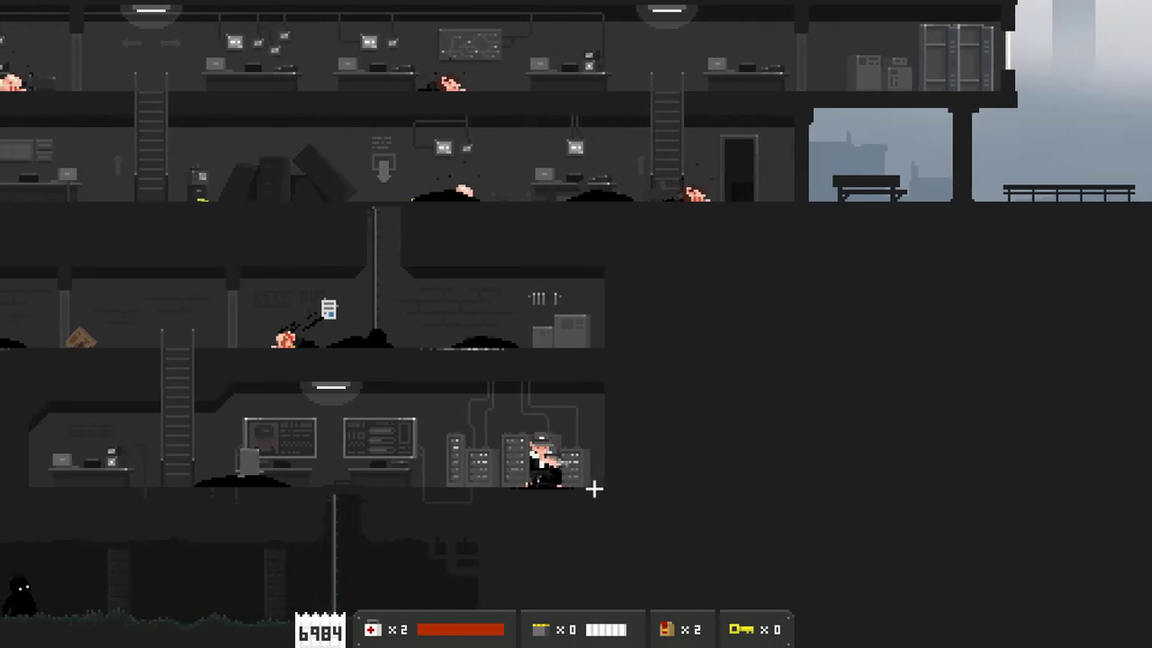
{"action": "key", "text": "a"}
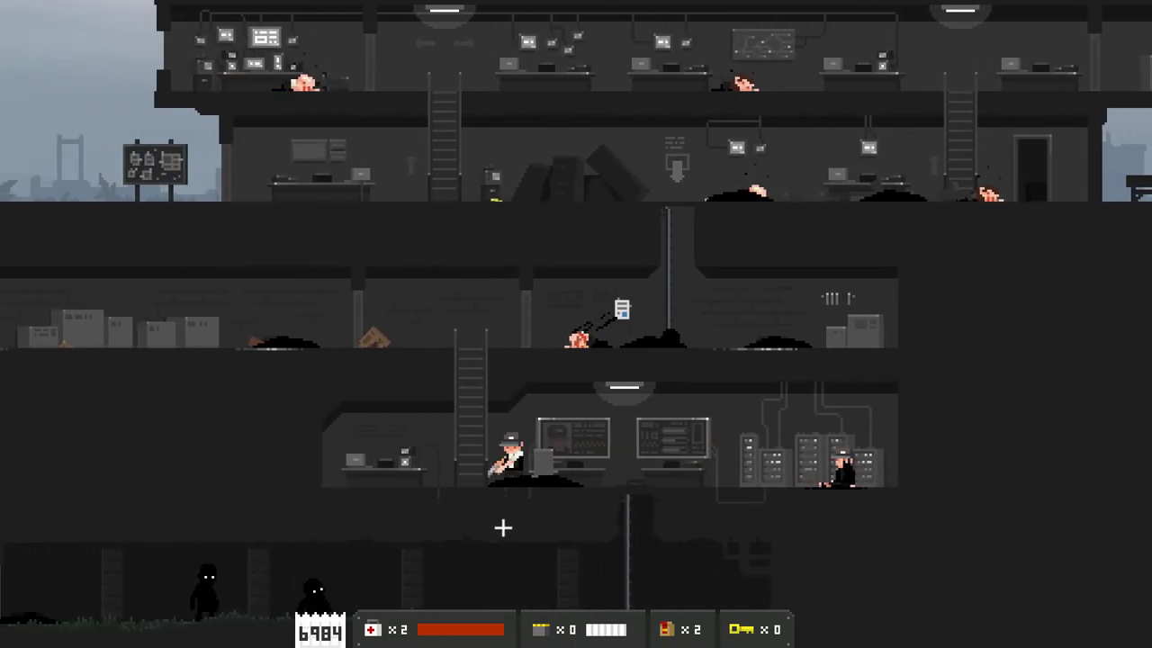
{"action": "key", "text": "d"}
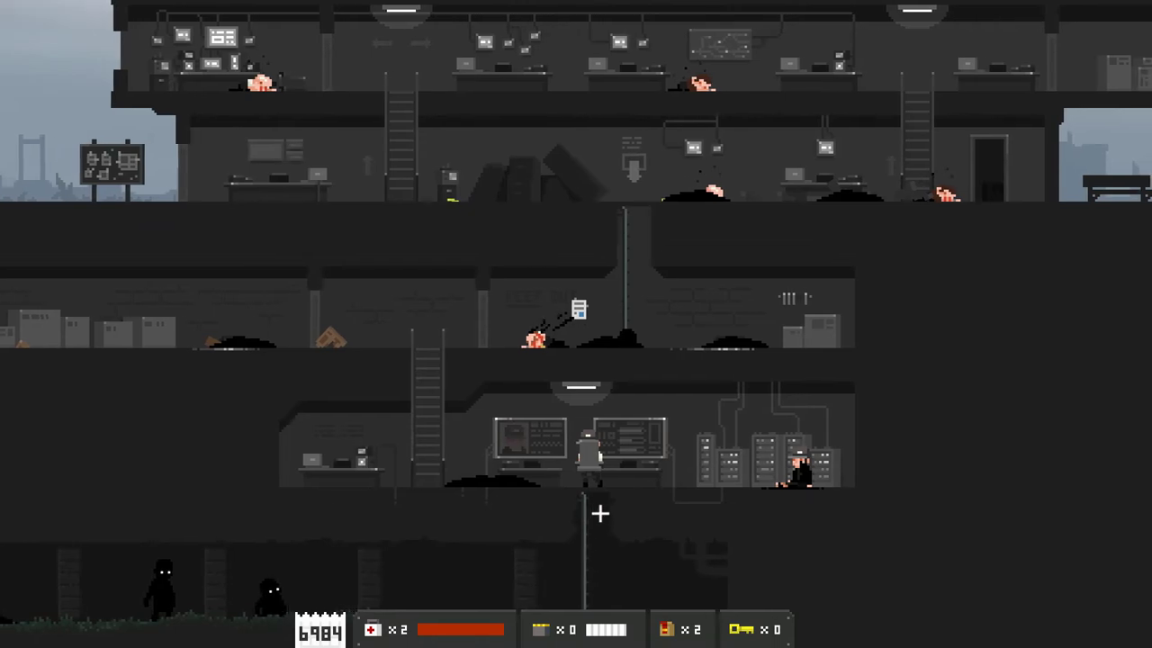
Slide down the pole, climb back up, and search toward the left desk
{"action": "key", "text": "s"}
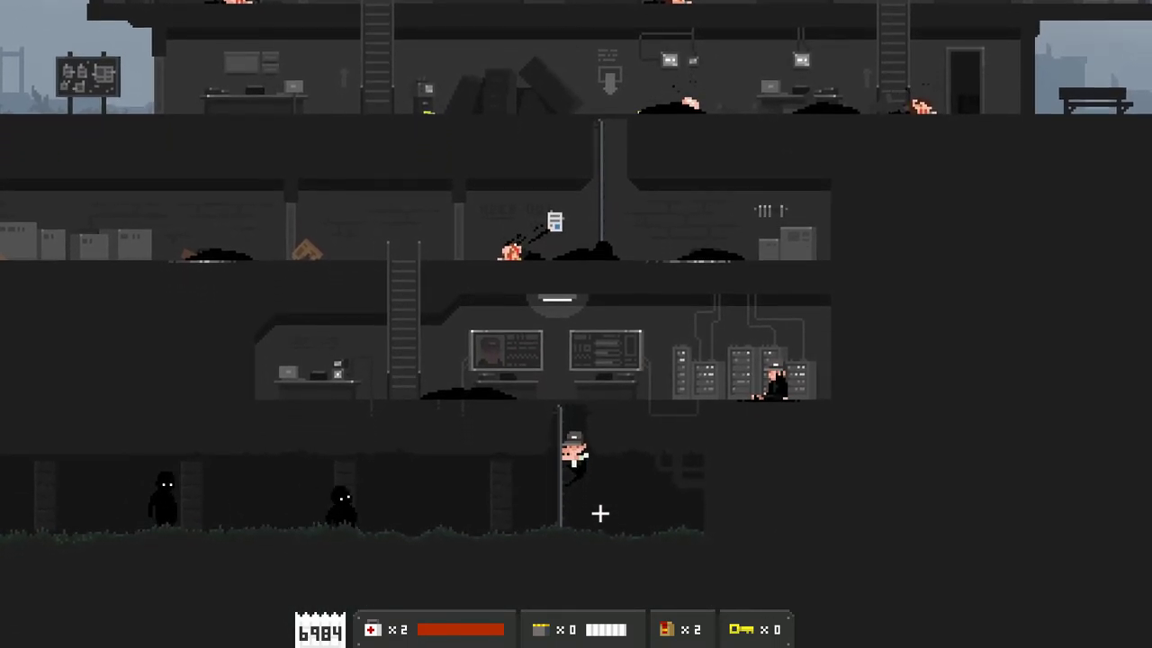
{"action": "key", "text": "w"}
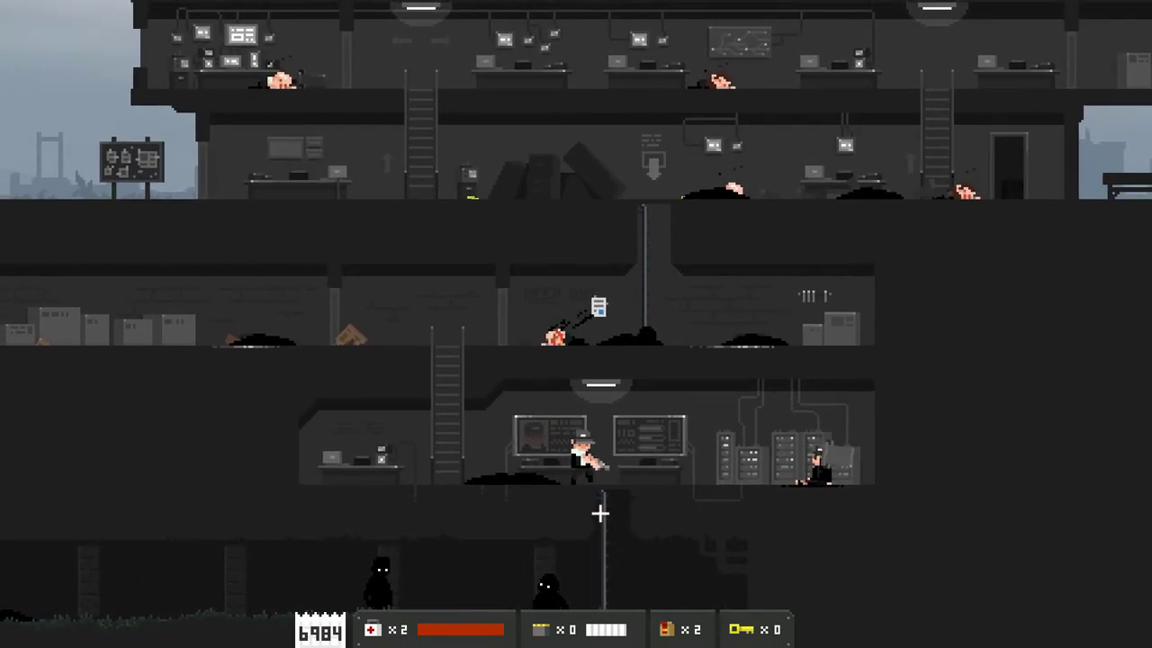
{"action": "key", "text": "d"}
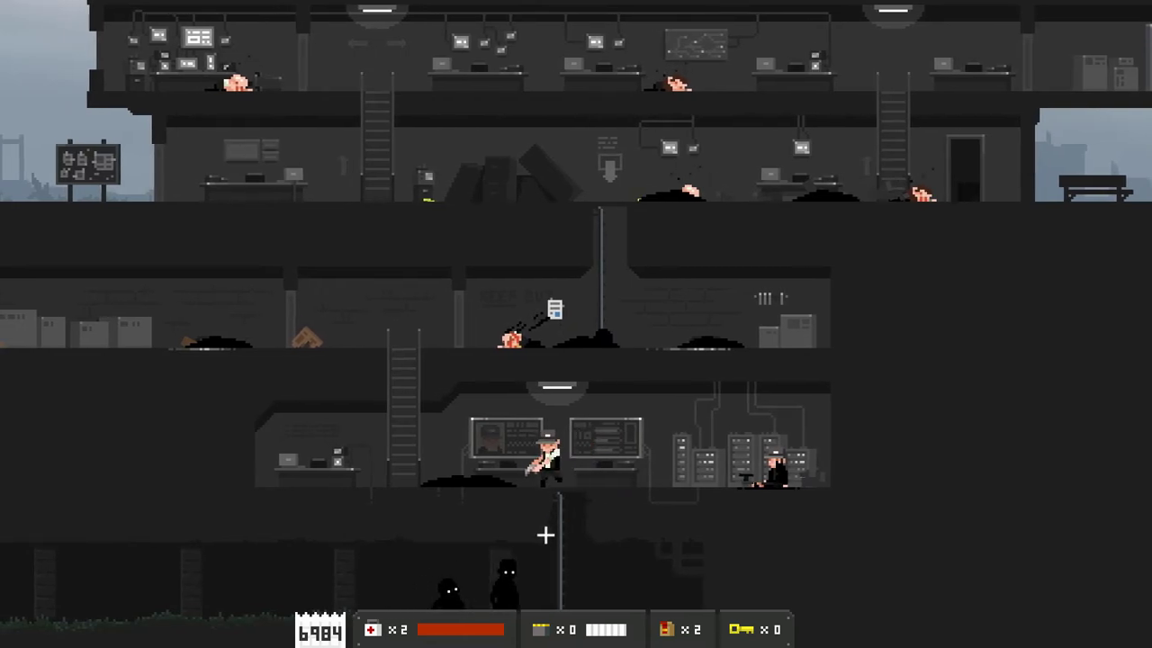
{"action": "key", "text": "a"}
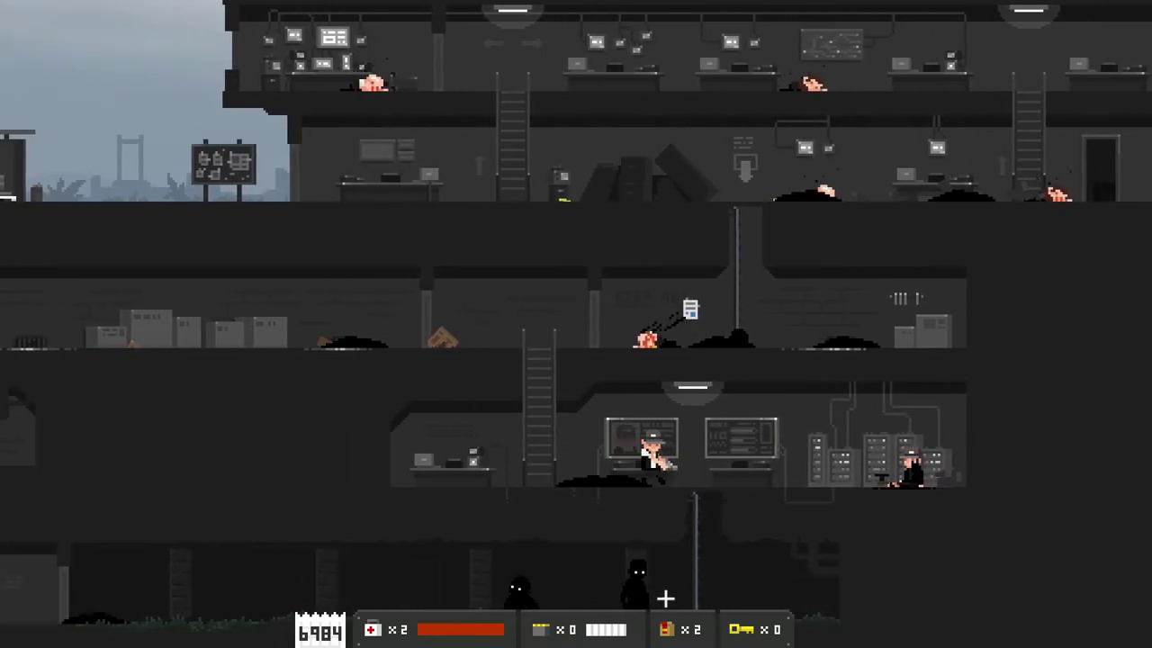
{"action": "key", "text": "a"}
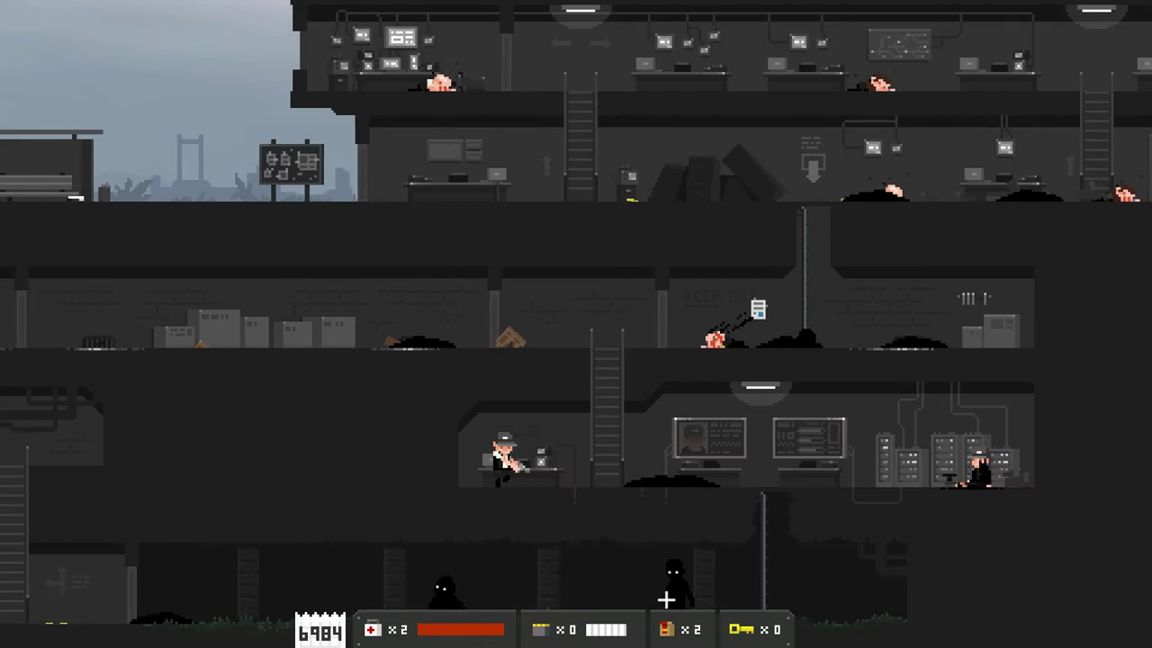
{"action": "key", "text": "a"}
{"action": "key", "text": "d"}
{"action": "key", "text": "a"}
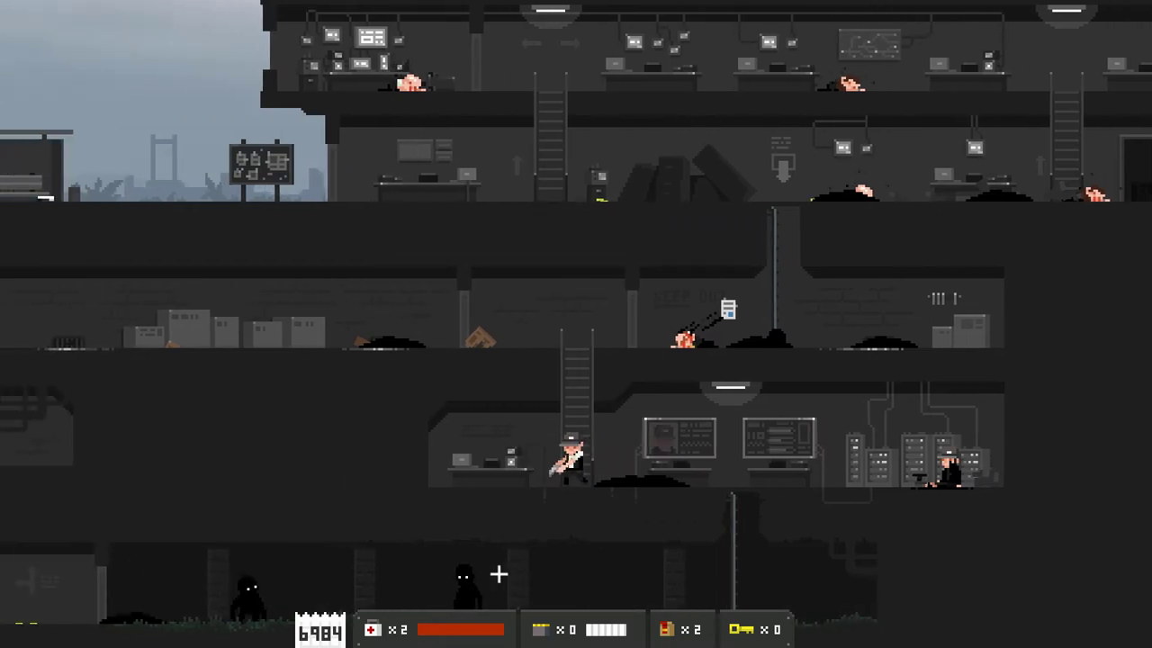
Climb up to the office floor and move left to the pole
{"action": "key", "text": "w"}
{"action": "key", "text": "d"}
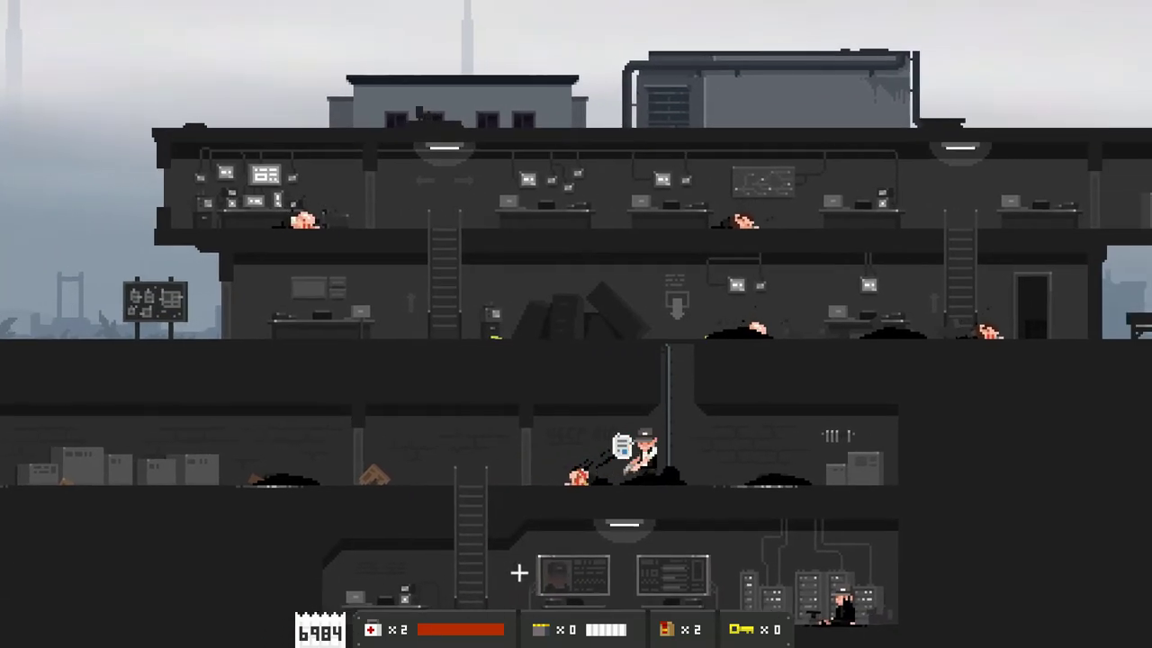
{"action": "key", "text": "w"}
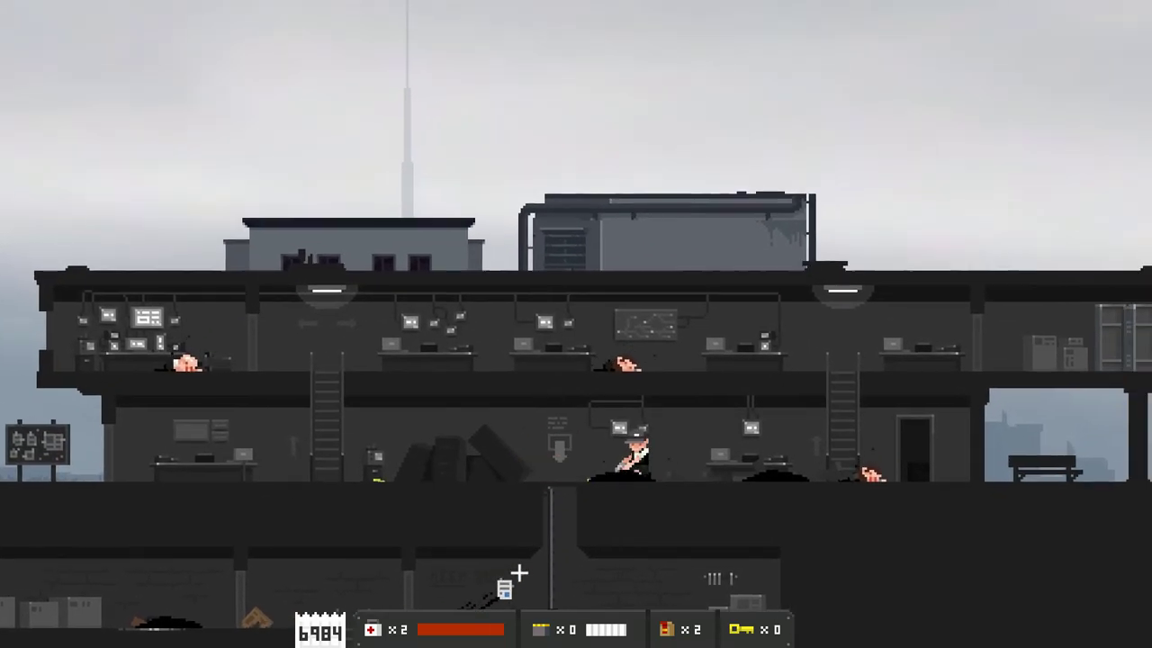
{"action": "key", "text": "d"}
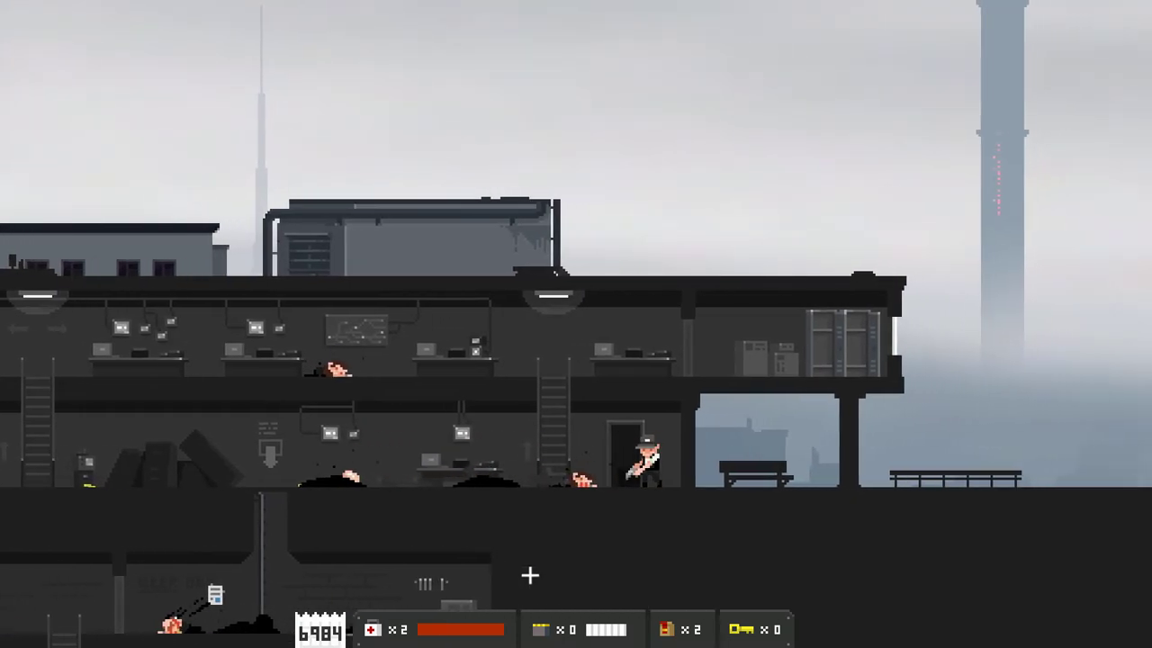
{"action": "key", "text": "a"}
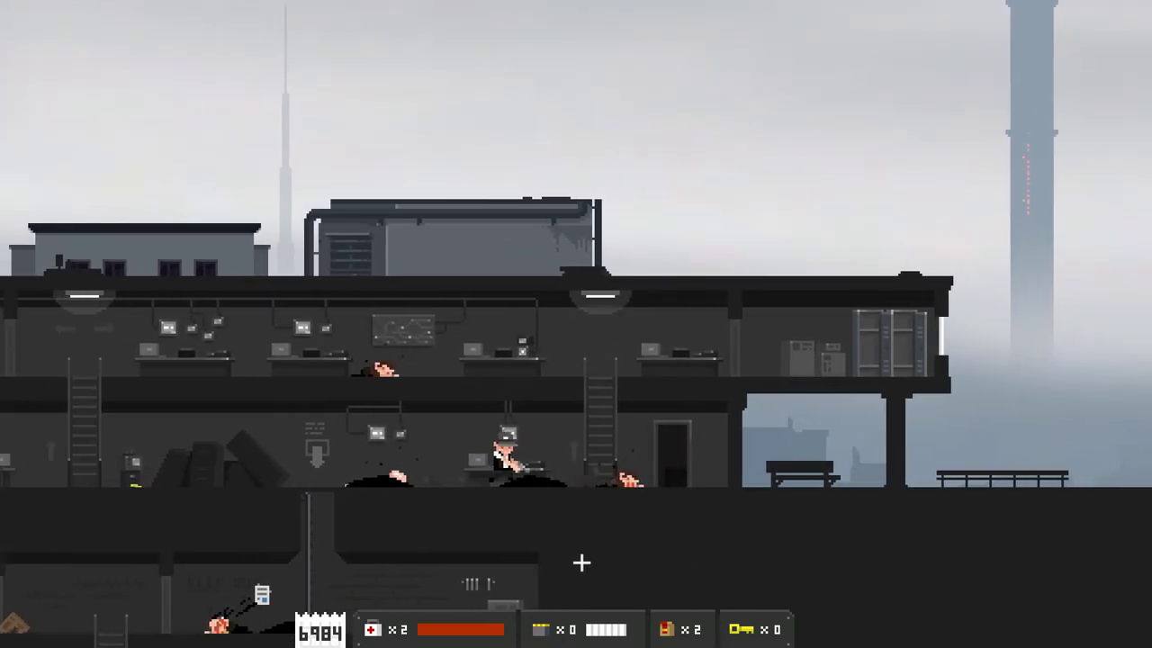
{"action": "key", "text": "a"}
Slide down, shoot a corridor enemy, and run left to the ladder
{"action": "key", "text": "s"}
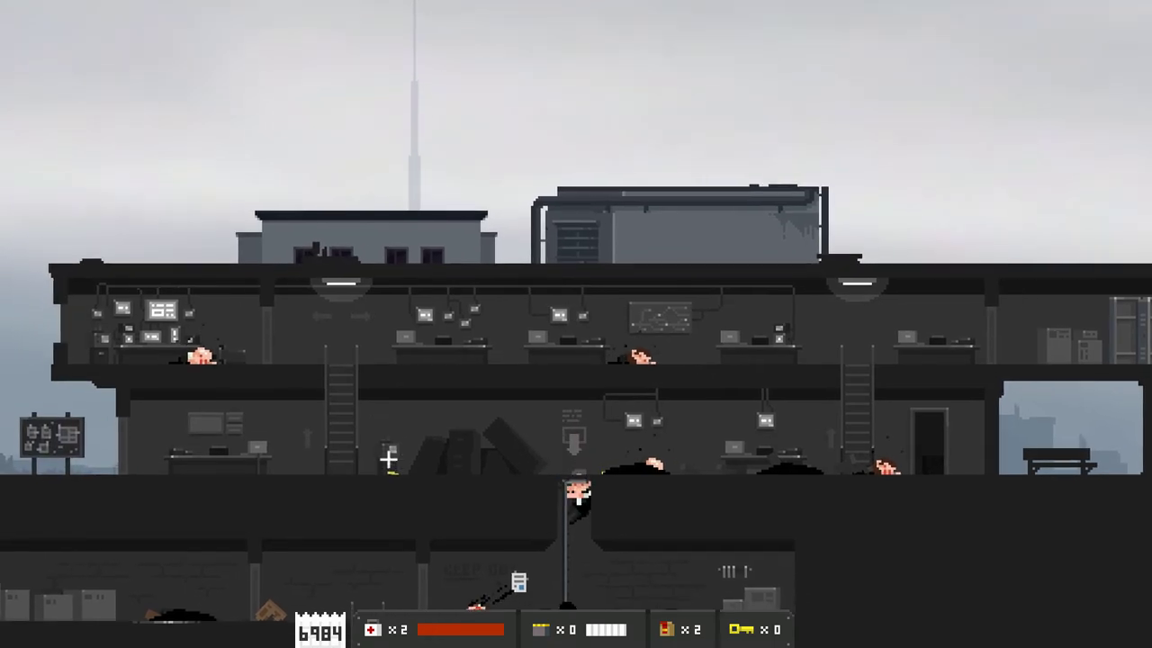
{"action": "key", "text": "s"}
{"action": "key", "text": "a"}
{"action": "left_click", "coordinate": [315, 423]}
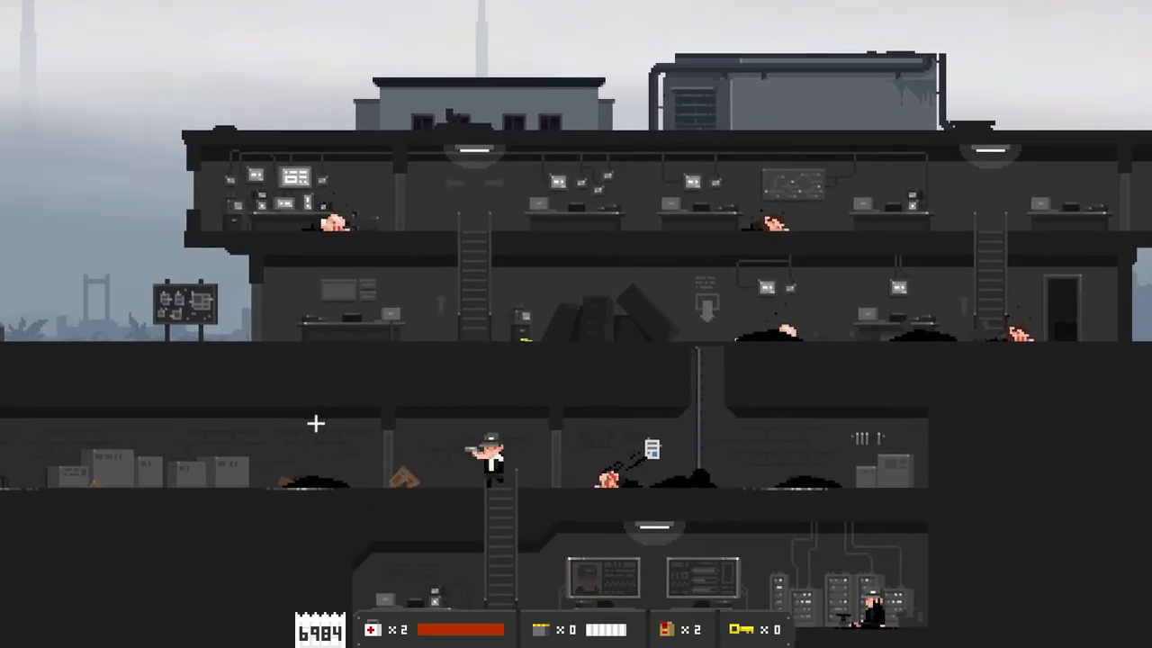
{"action": "key", "text": "a"}
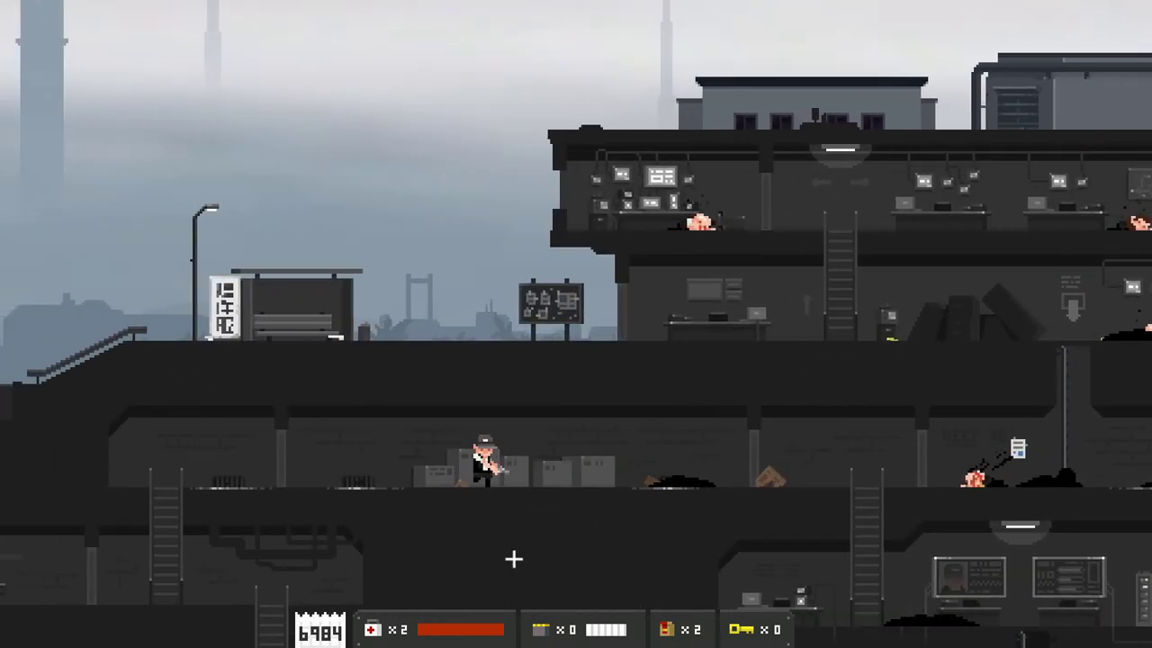
{"action": "key", "text": "a"}
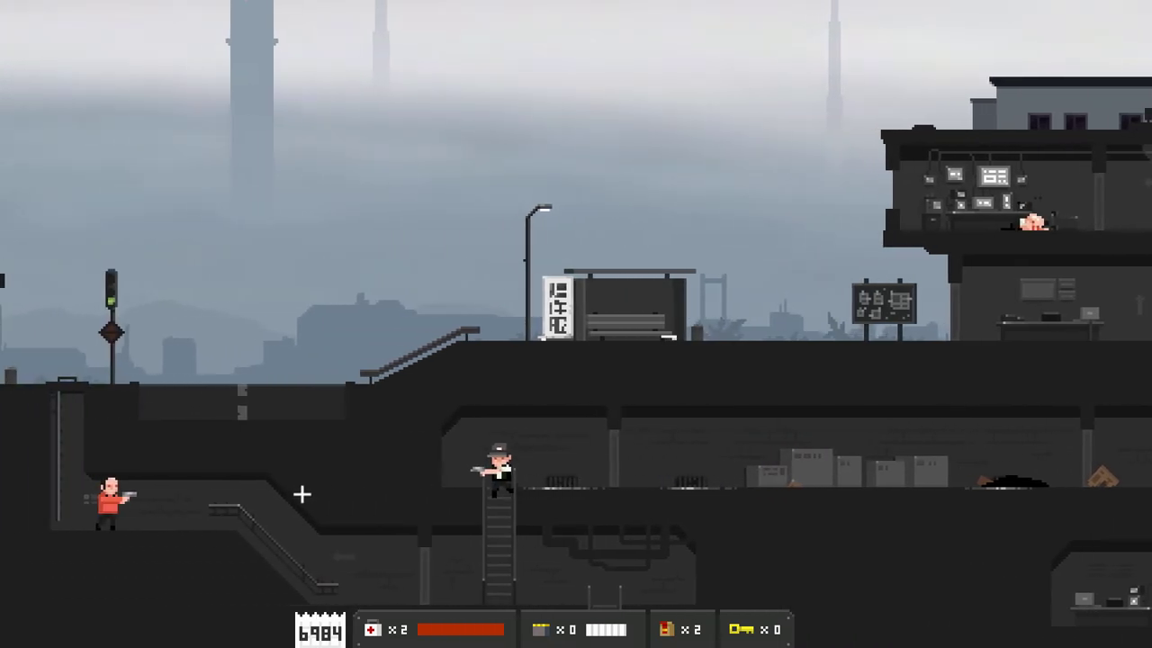
Get the red-shirted survivor to wait, then head left to the BELUS-07 locomotive
{"action": "key", "text": "a"}
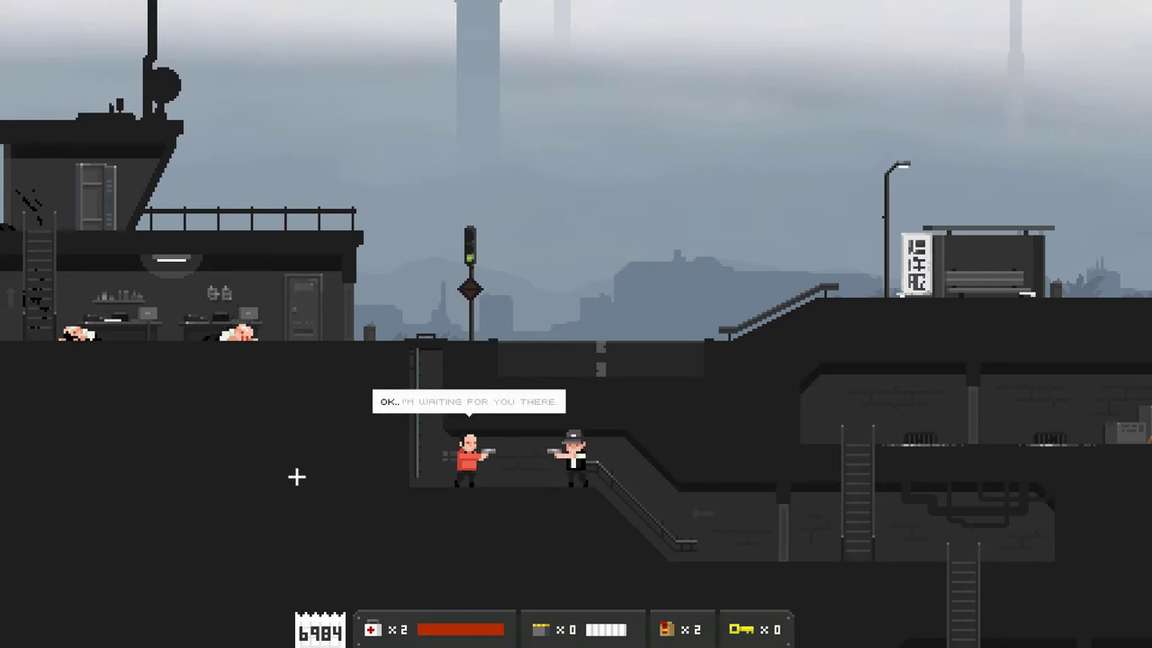
{"action": "key", "text": "w"}
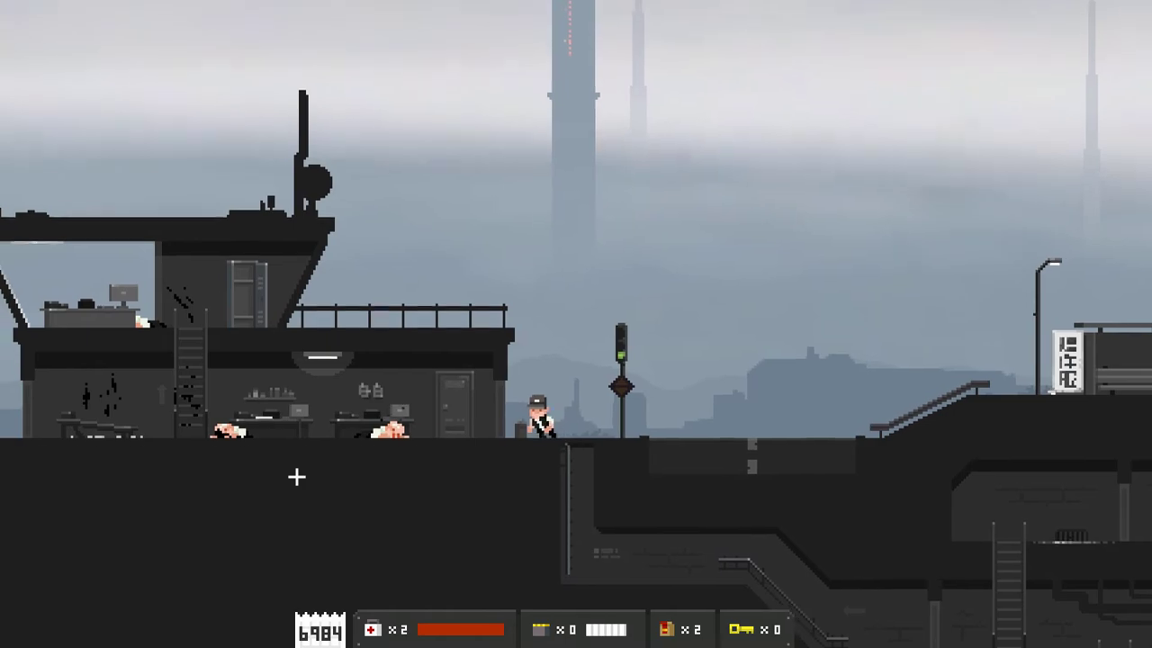
{"action": "key", "text": "a"}
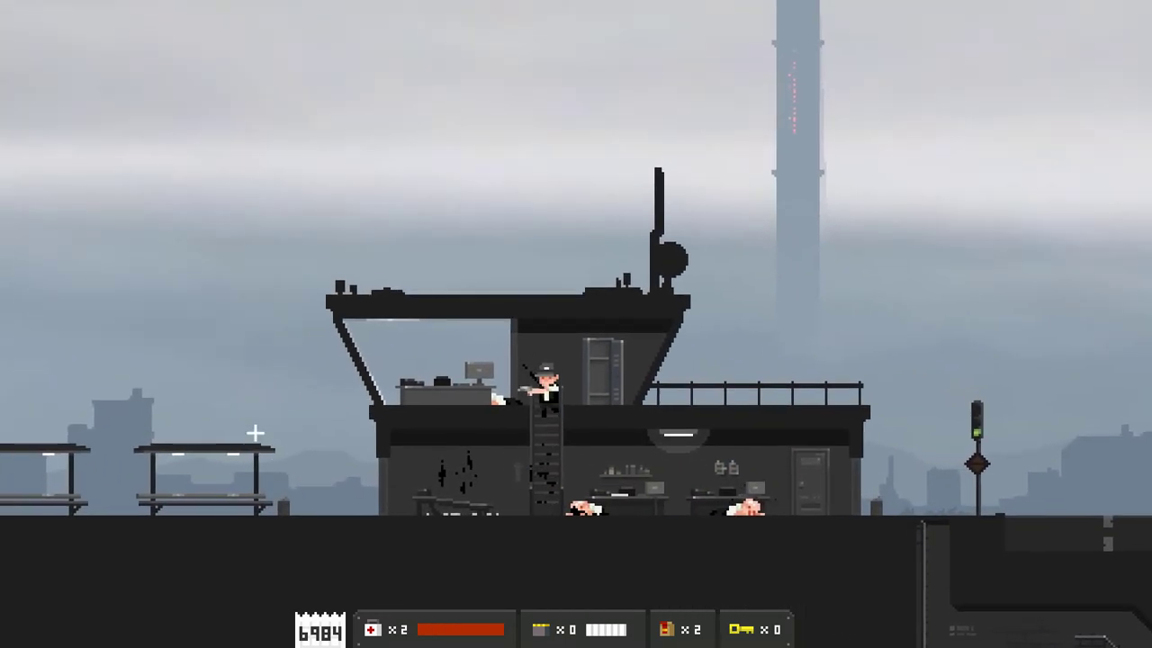
{"action": "key", "text": "a"}
{"action": "key", "text": "a"}
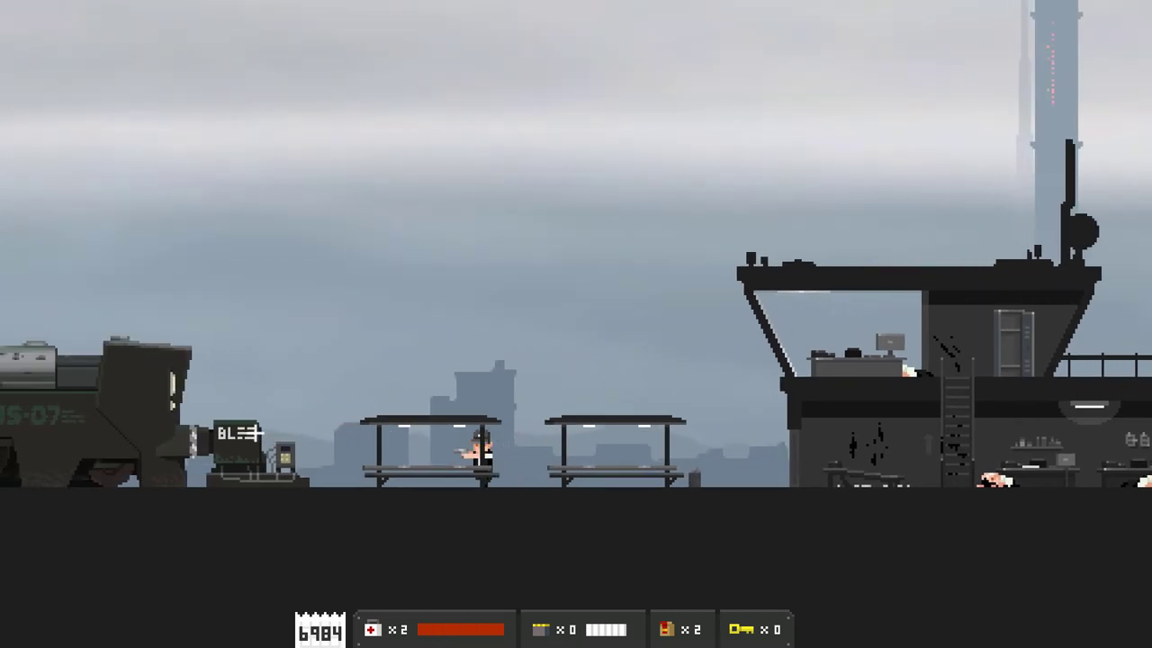
{"action": "key", "text": "a"}
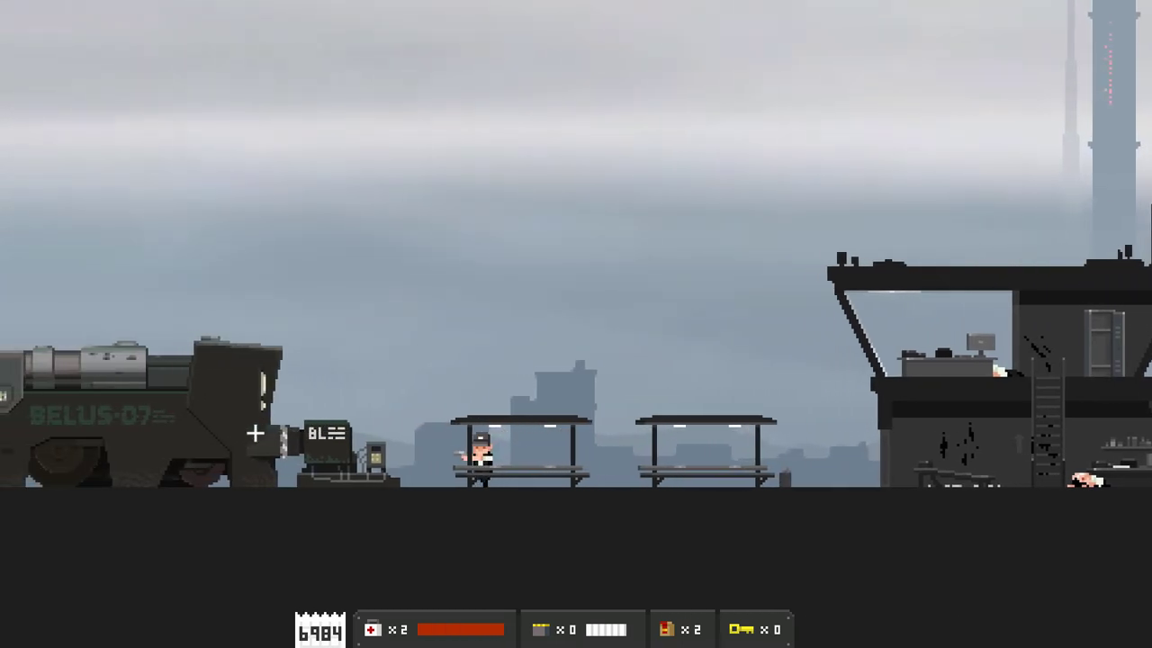
Enter blocker code 6984 at the BL terminal and board the locomotive
{"action": "key", "text": "e"}
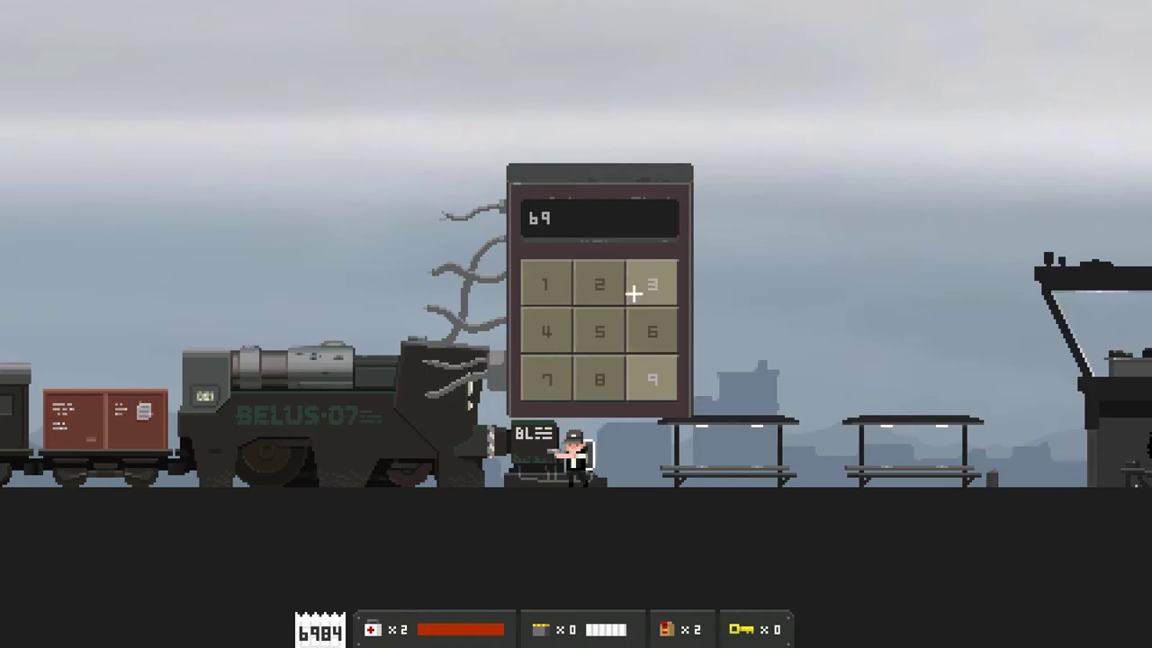
{"action": "key", "text": "a"}
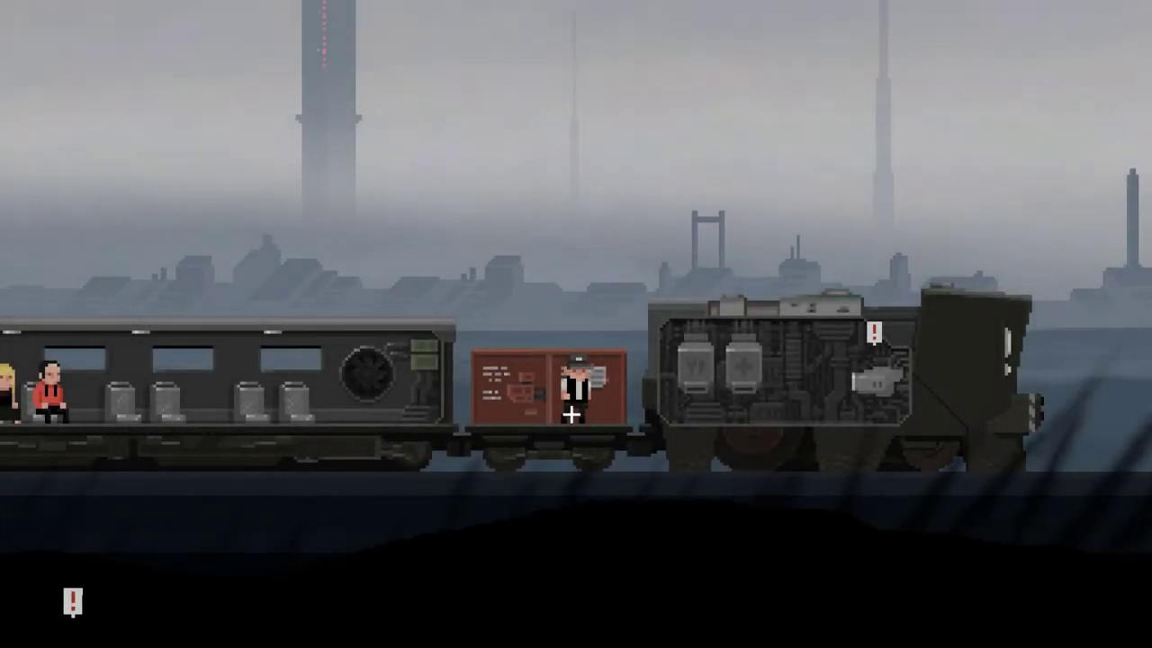
{"action": "key", "text": "d"}
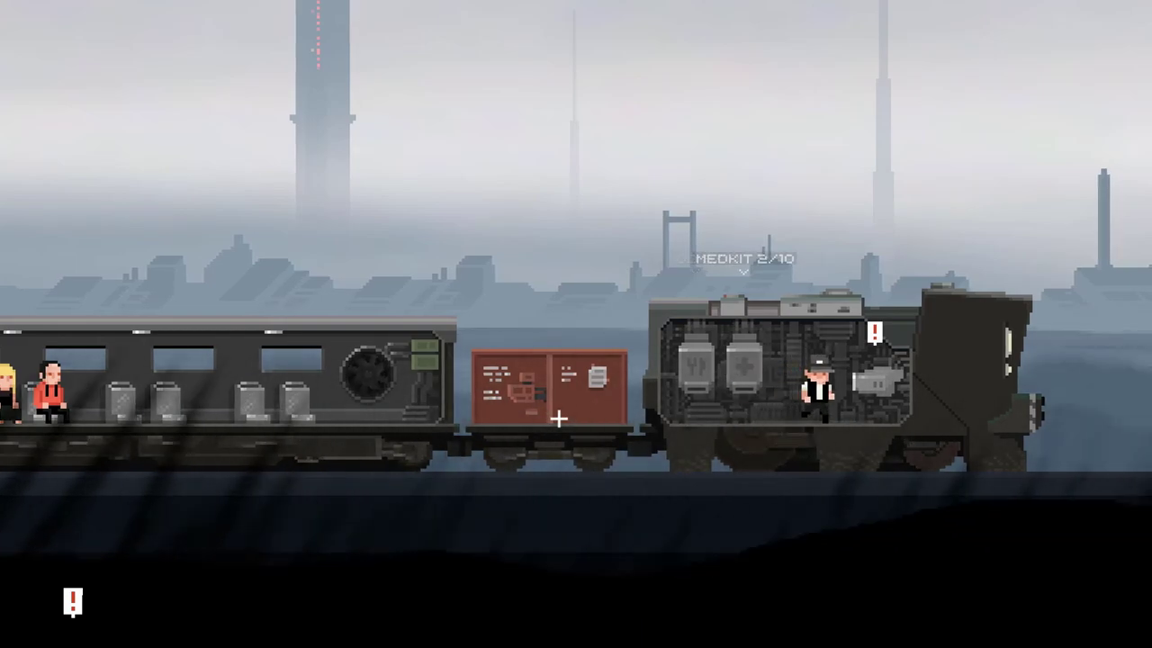
{"action": "key", "text": "e"}
{"action": "left_click", "coordinate": [876, 455]}
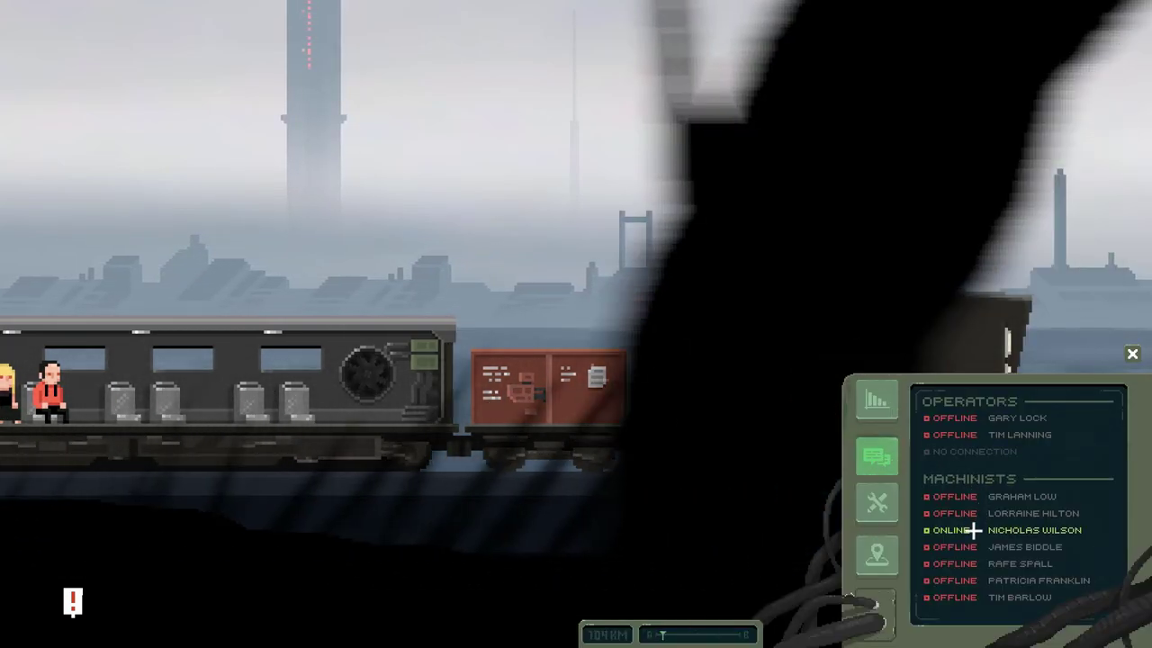
{"action": "left_click", "coordinate": [1008, 529]}
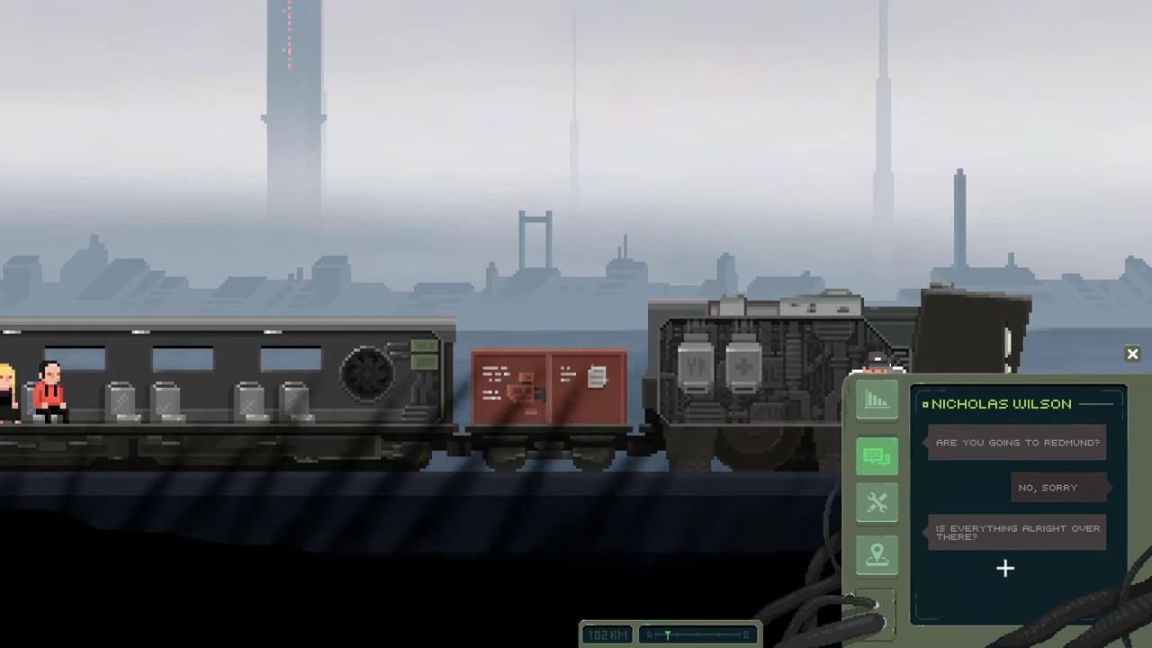
{"action": "left_click", "coordinate": [1006, 567]}
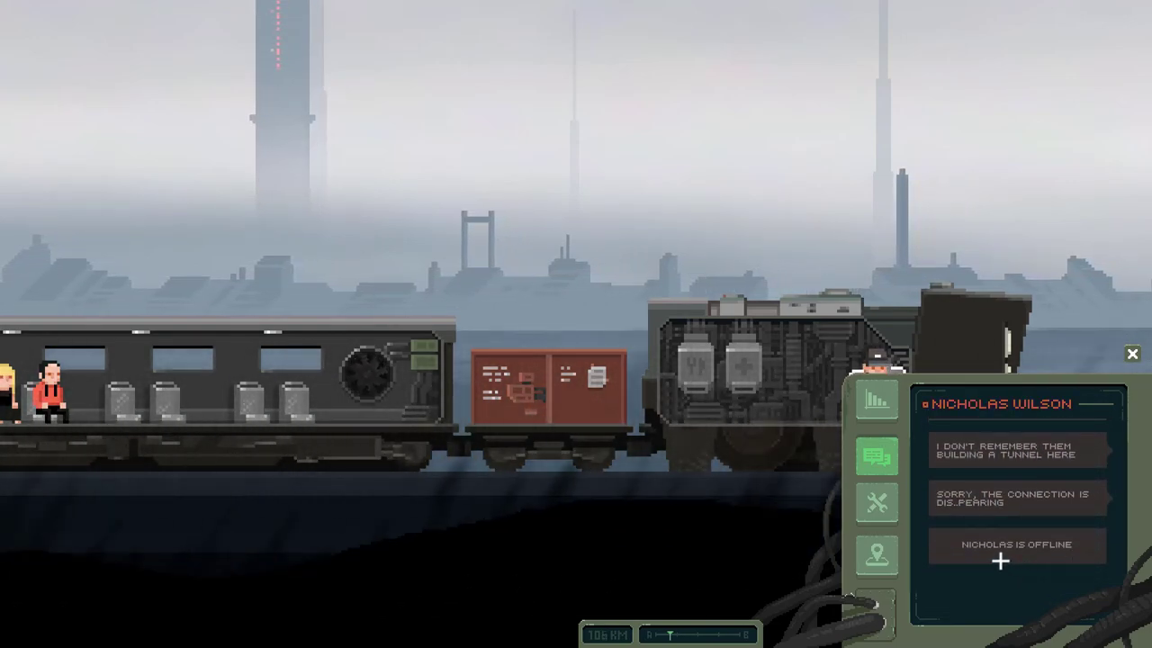
{"action": "left_click", "coordinate": [1134, 357]}
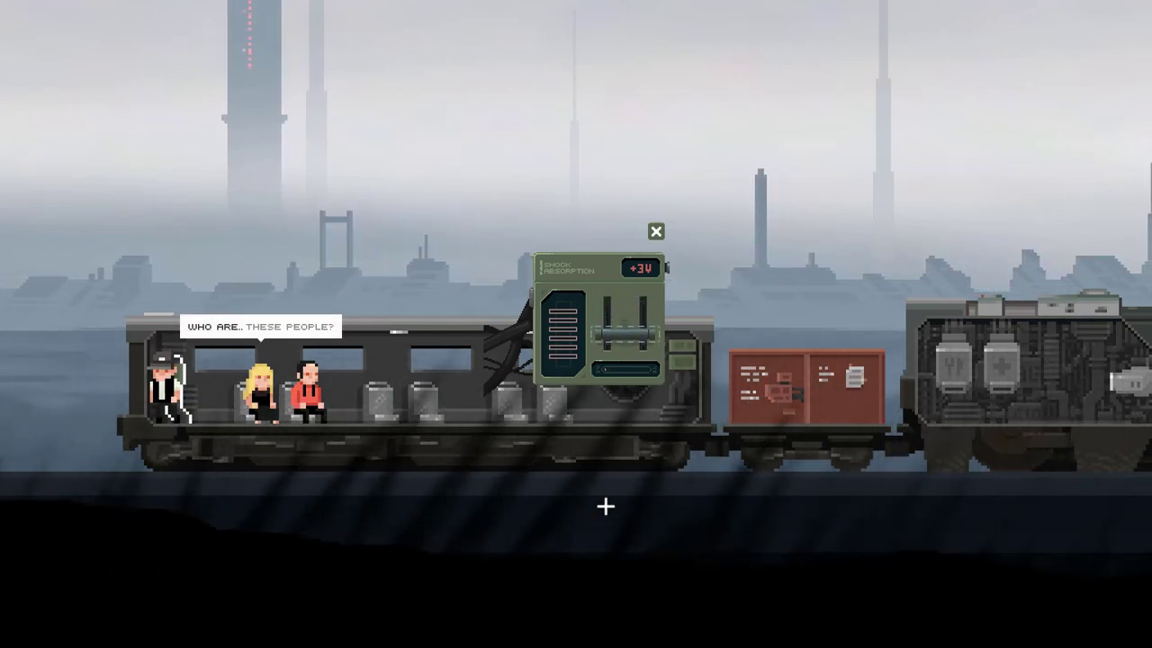
Walk right through the passenger car and close the shock absorption panel
{"action": "key", "text": "d"}
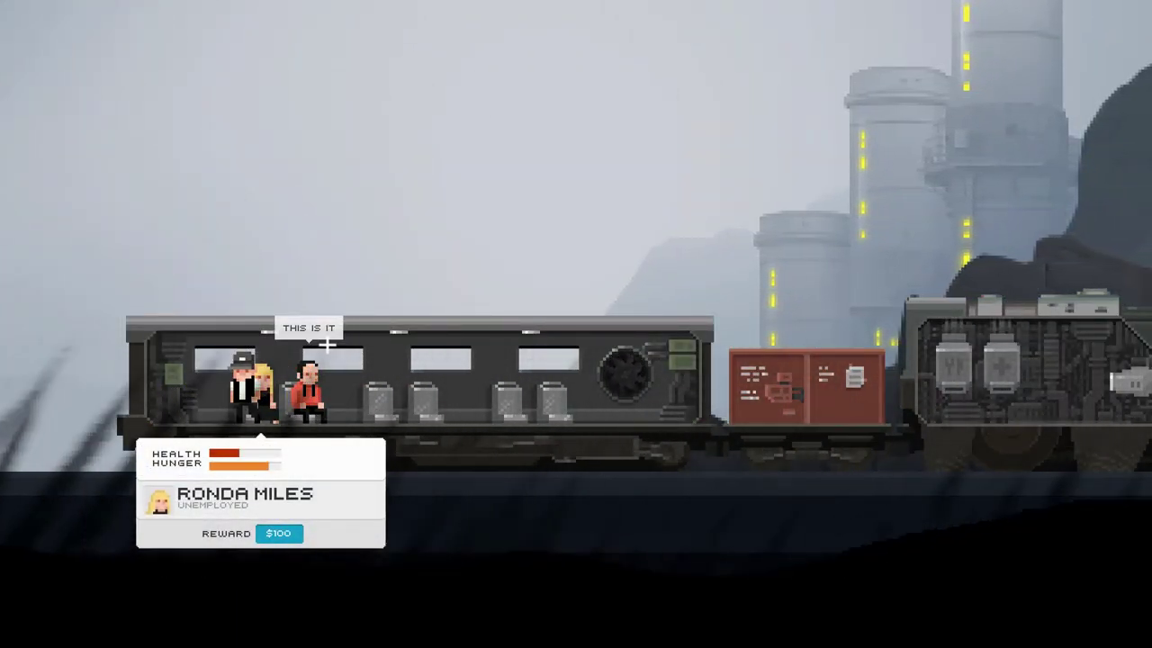
{"action": "key", "text": "d"}
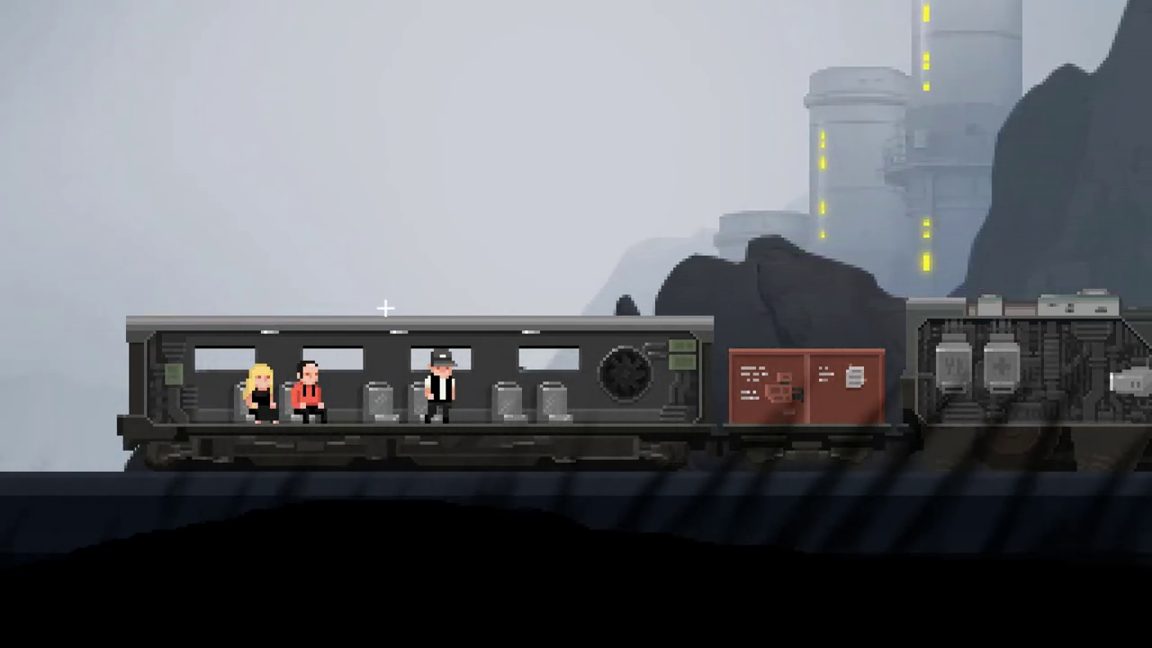
{"action": "key", "text": "d"}
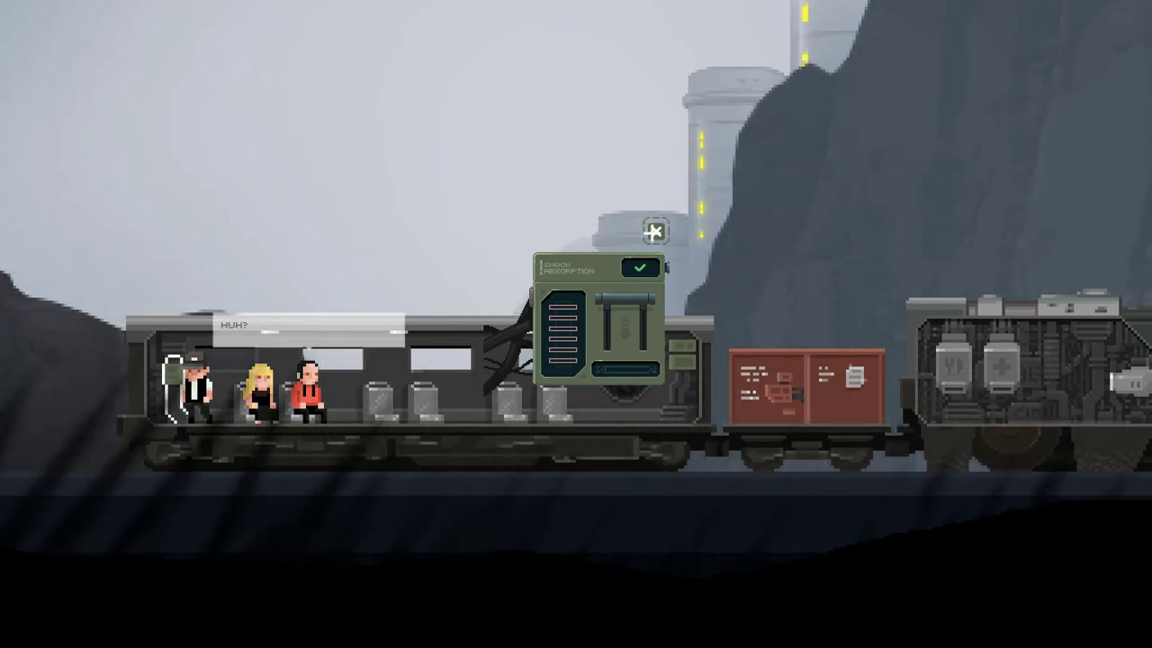
{"action": "left_click", "coordinate": [656, 232]}
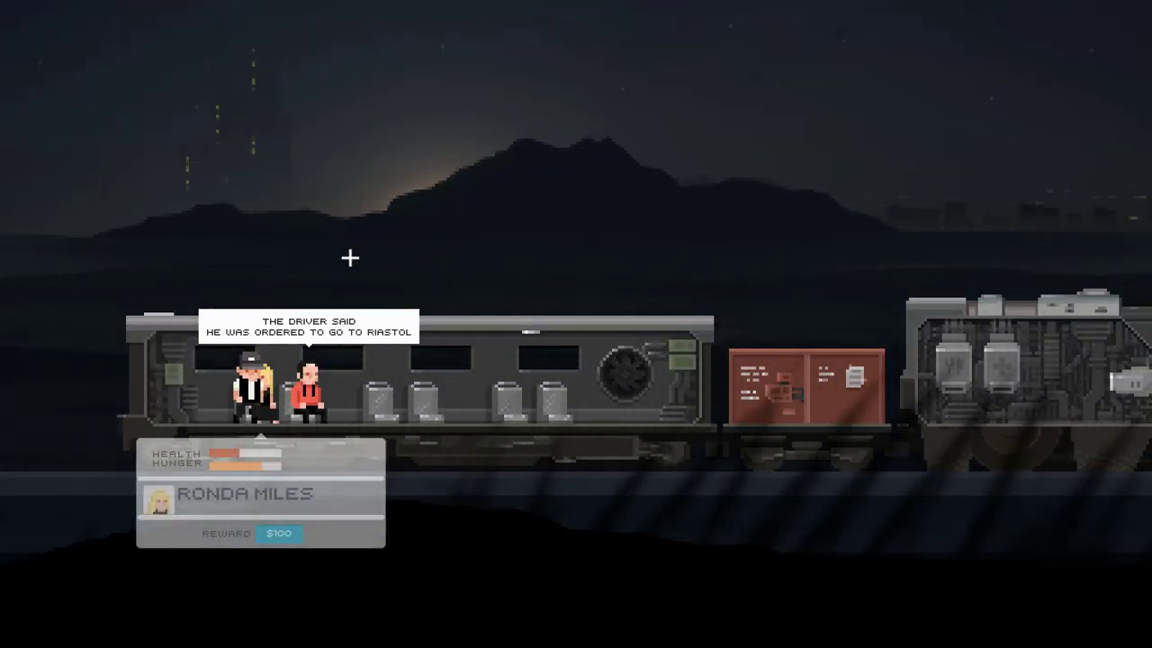
Balance the shock absorption unit whenever it flashes until the train arrives
{"action": "key", "text": "d"}
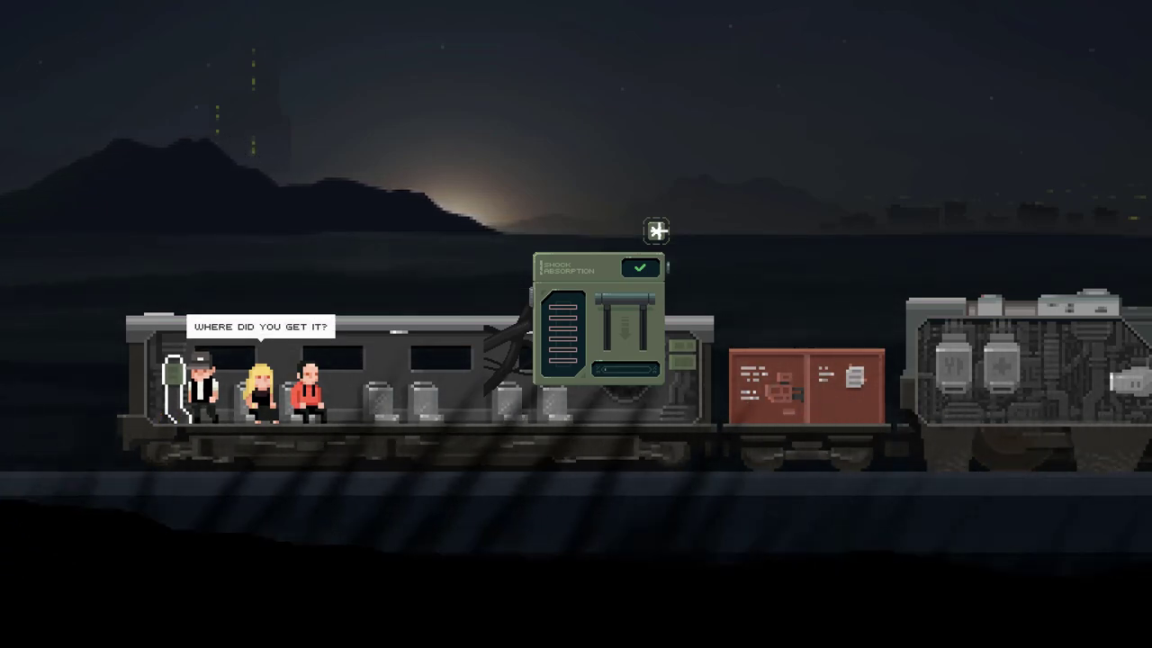
{"action": "left_click", "coordinate": [657, 232]}
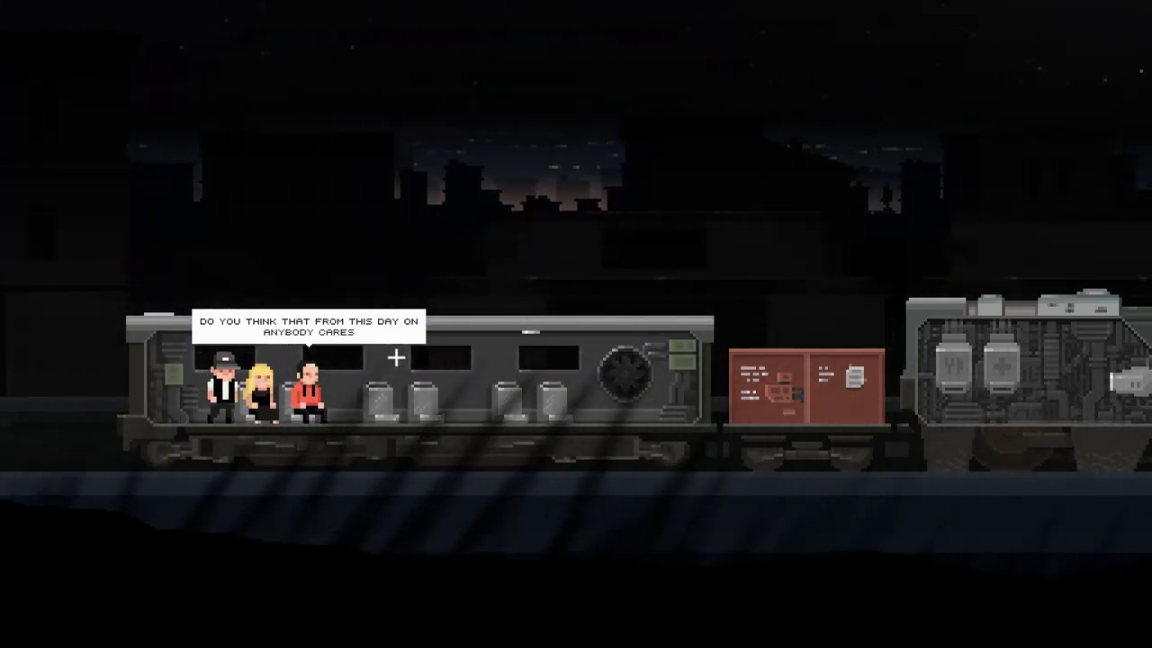
{"action": "left_click", "coordinate": [621, 371]}
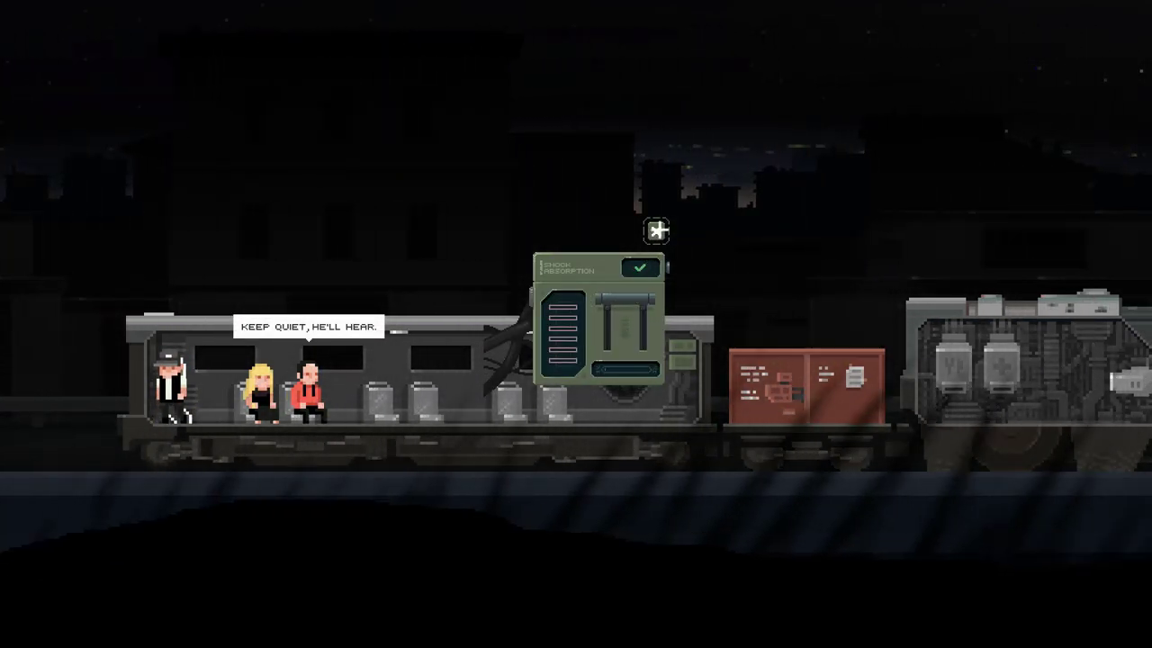
{"action": "left_click", "coordinate": [656, 231]}
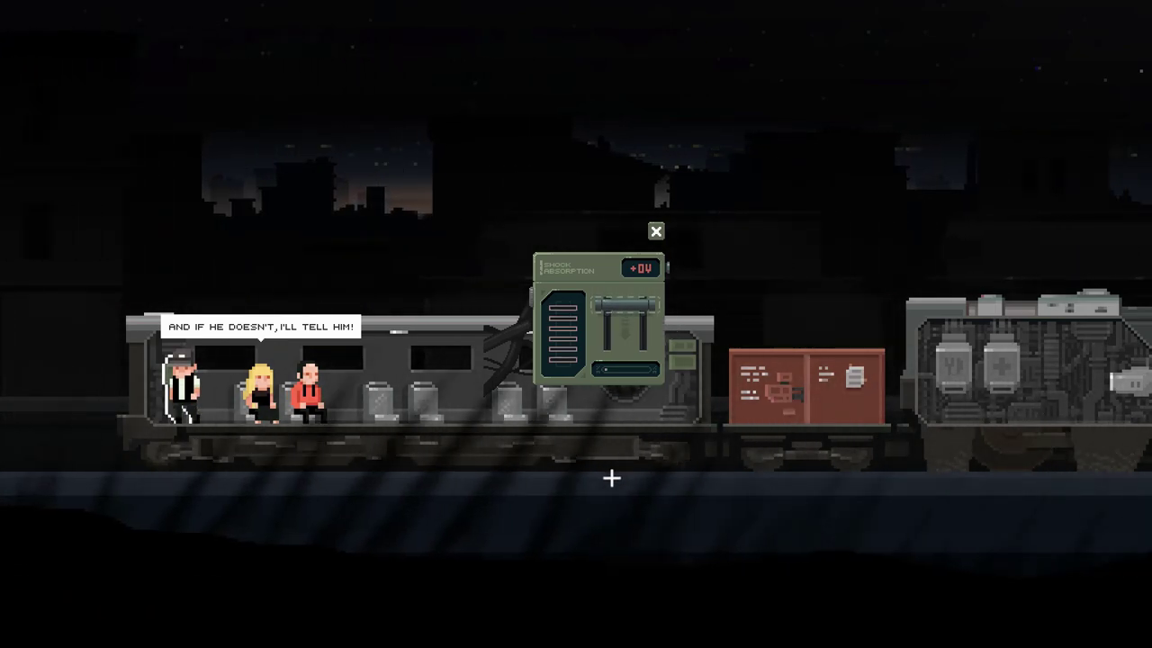
Close the shock absorption panel, enter the engine car, and step onto the platform
{"action": "left_click", "coordinate": [657, 232]}
{"action": "left_click", "coordinate": [990, 378]}
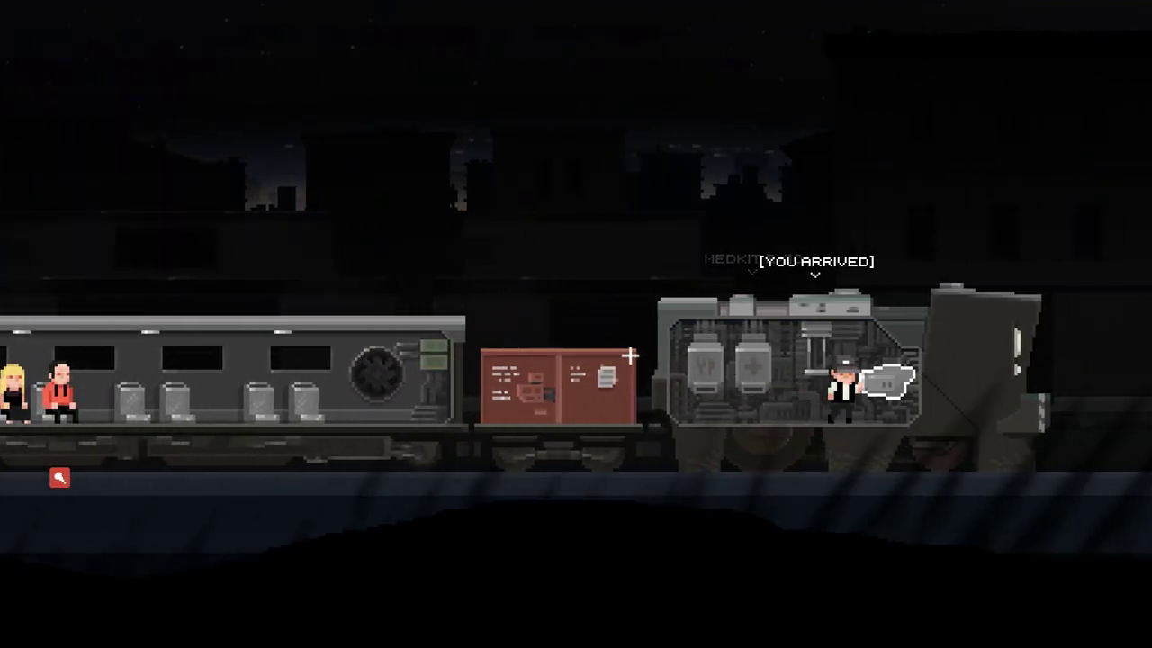
{"action": "left_click", "coordinate": [846, 369]}
{"action": "left_click", "coordinate": [1049, 334]}
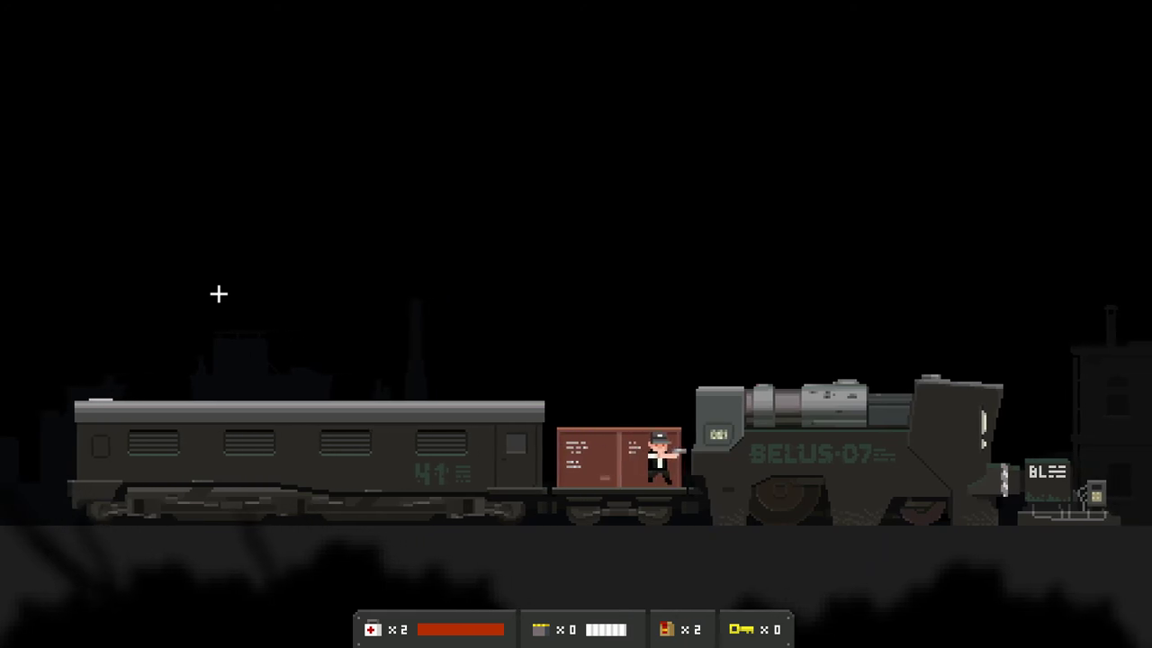
Walk right past the BELUS-07 locomotive and BL terminal toward the dark buildings
{"action": "key", "text": "d"}
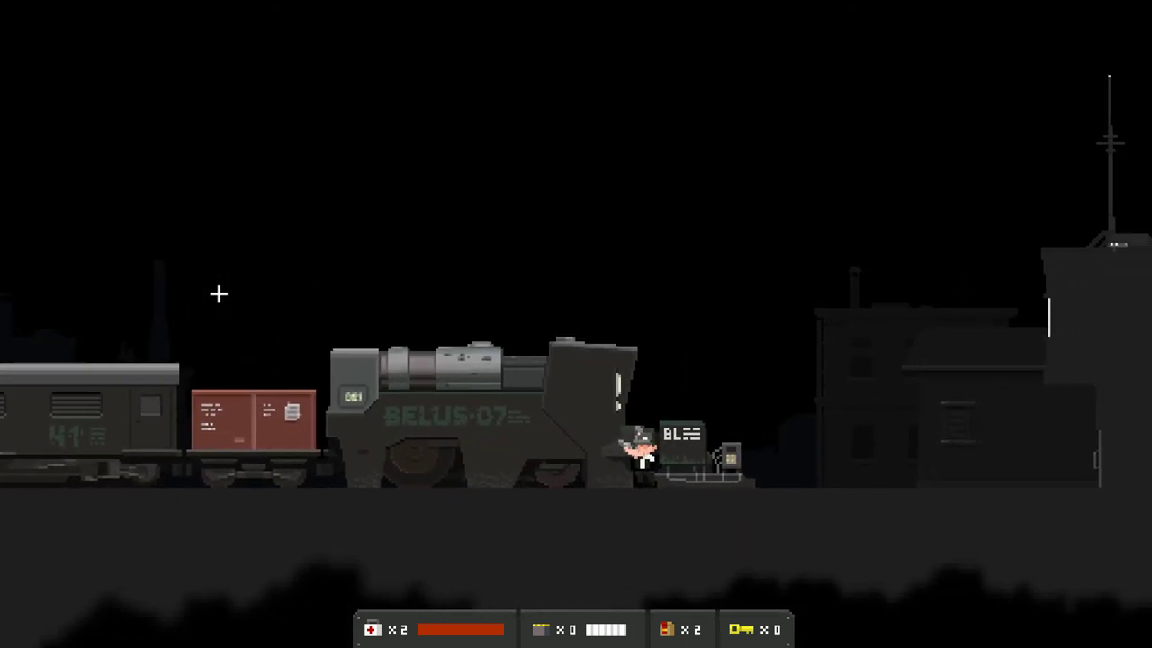
{"action": "key", "text": "d"}
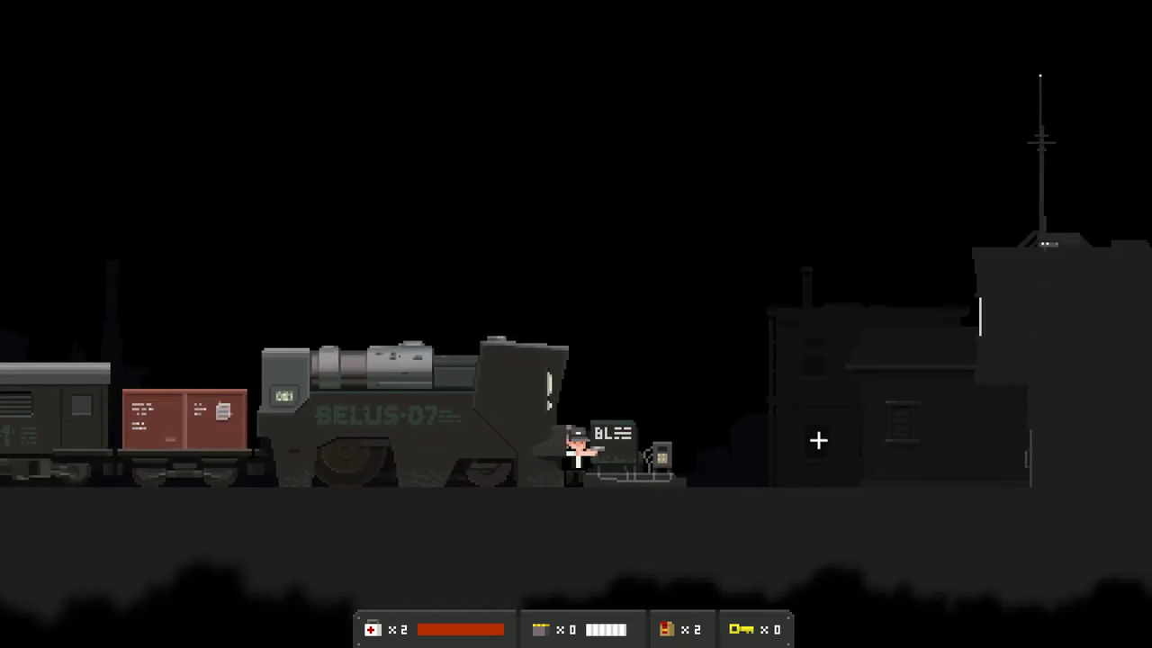
{"action": "key", "text": "d"}
{"action": "key", "text": "Escape"}
{"action": "key", "text": "Escape"}
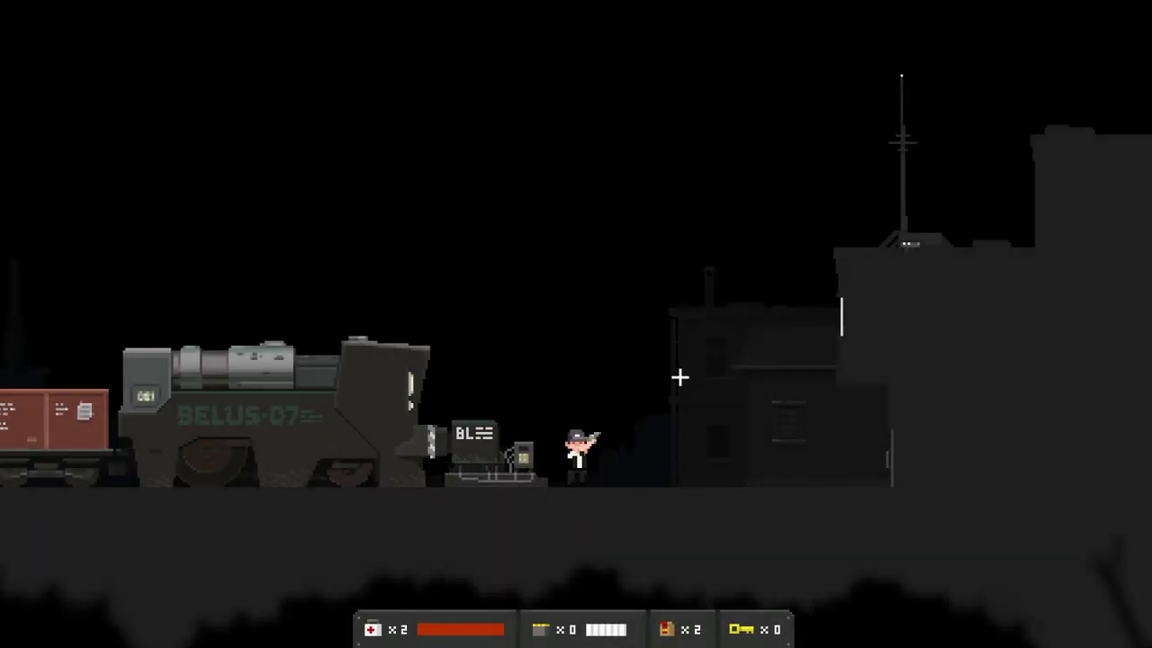